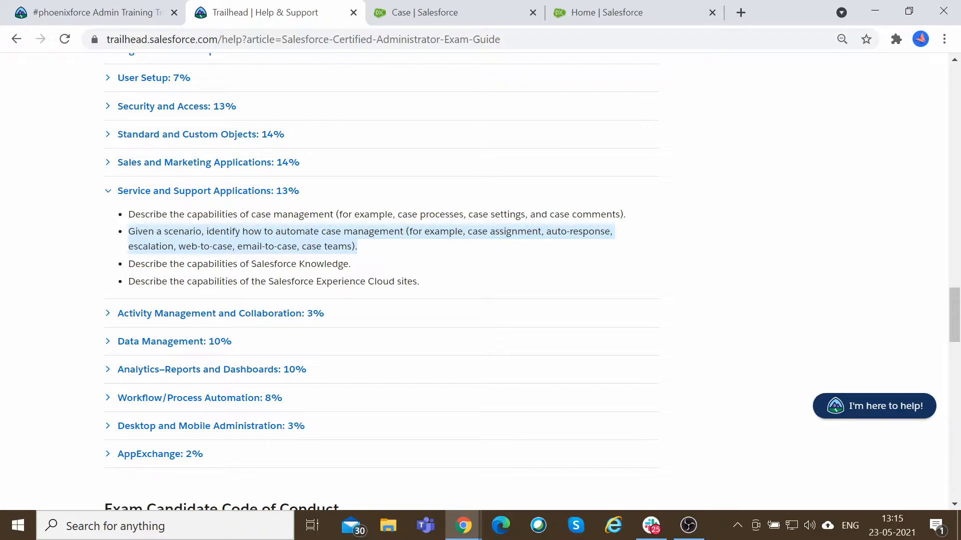
Read the Service and Support Applications objectives on automating case management in the administrator exam guide.
click(380, 249)
drag(179, 246, 302, 246)
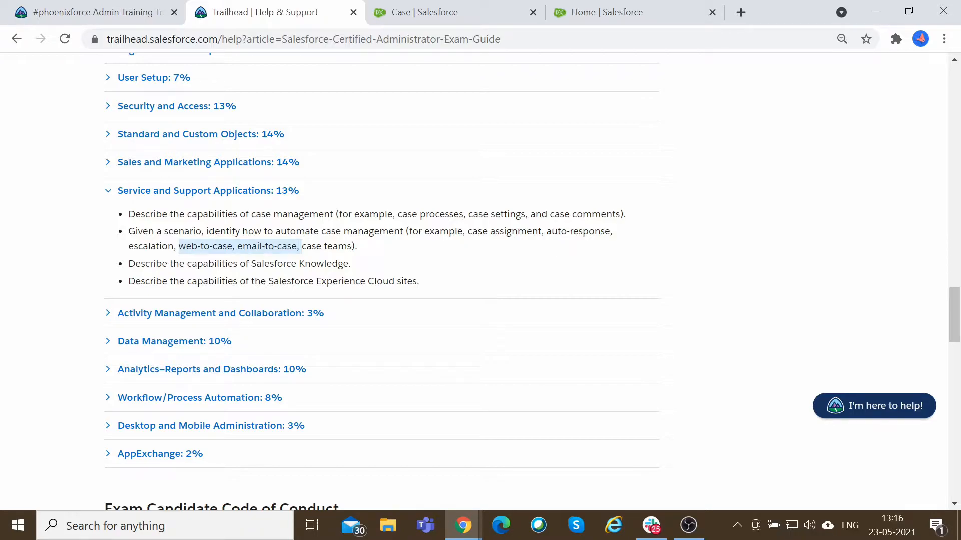
drag(299, 246, 178, 246)
click(179, 246)
drag(178, 246, 299, 246)
click(370, 254)
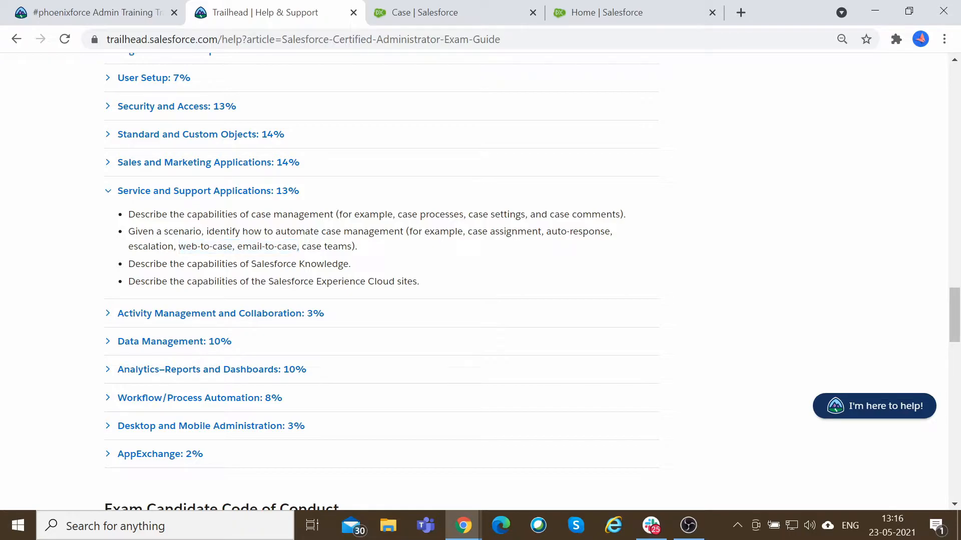
drag(299, 246, 178, 246)
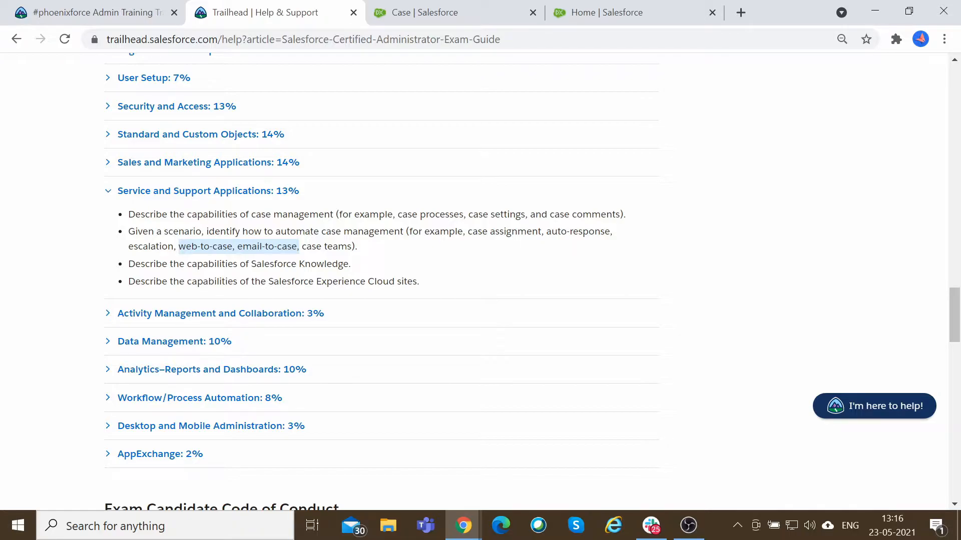
drag(307, 247, 347, 246)
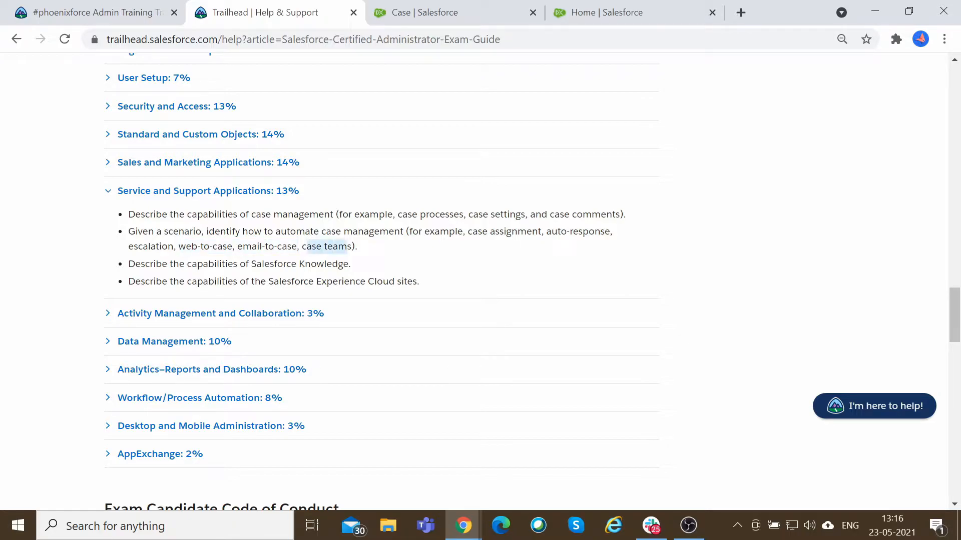
click(347, 247)
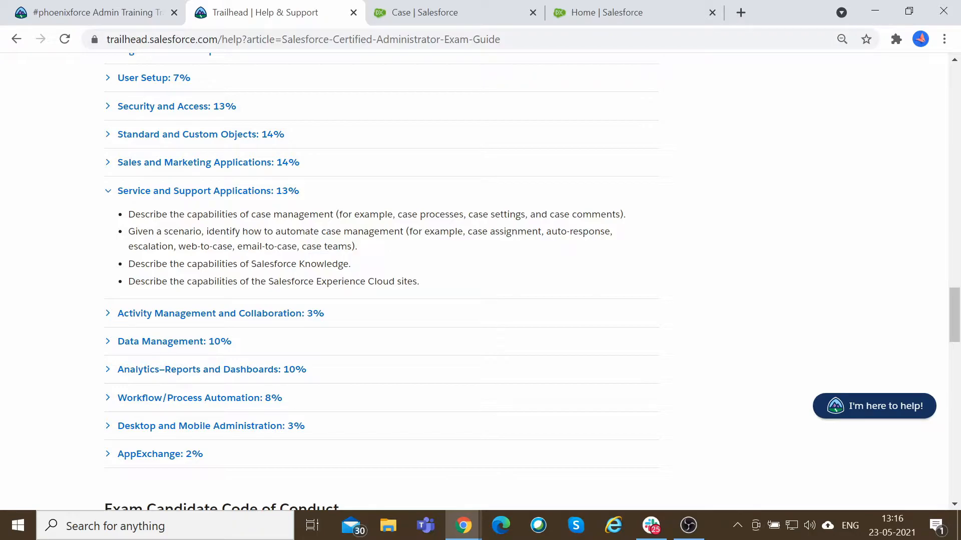
drag(299, 247, 351, 247)
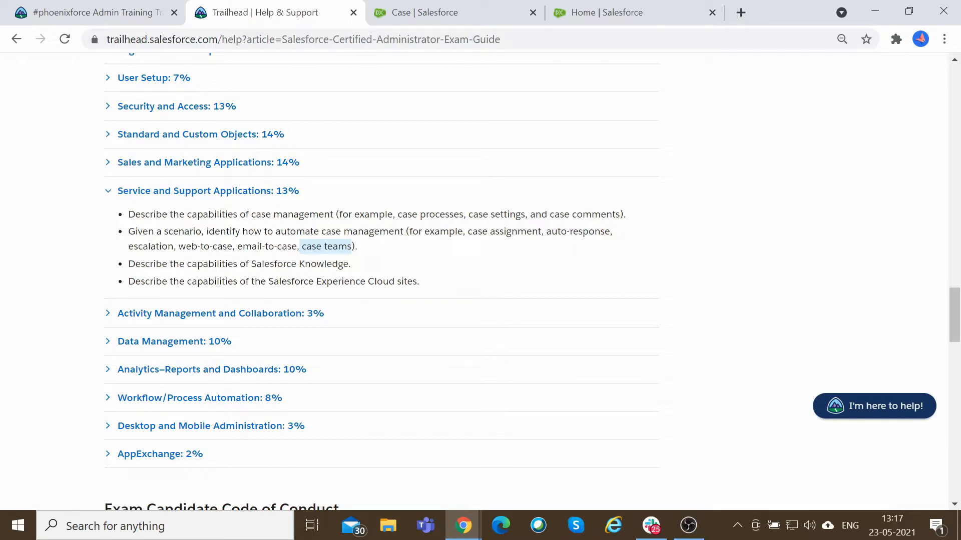
click(326, 247)
drag(363, 247, 128, 232)
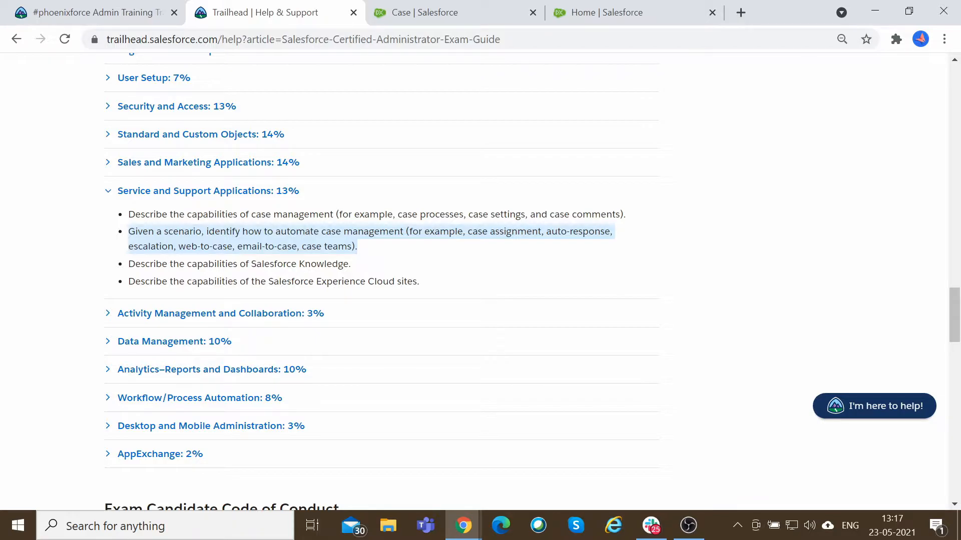
click(439, 256)
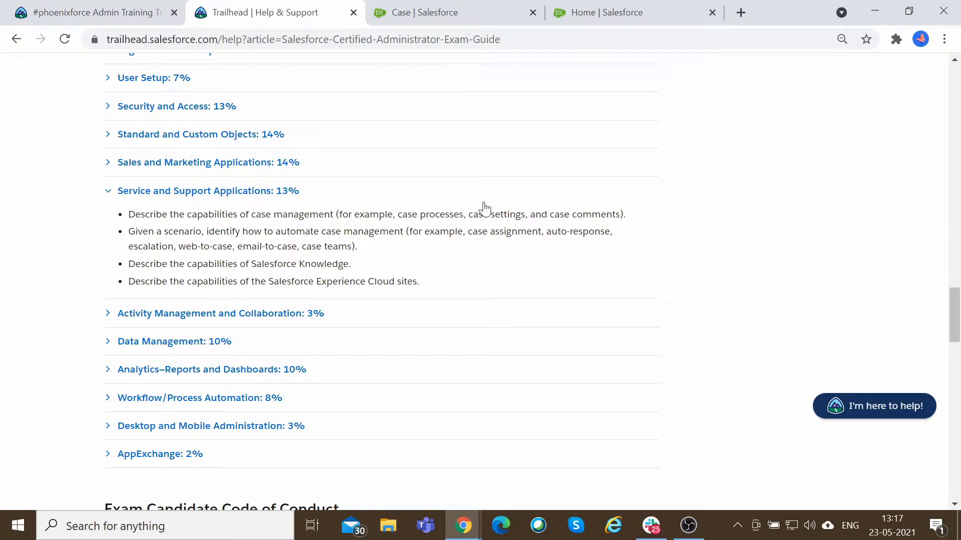
Open the record types list of the Case object in Setup.
click(473, 12)
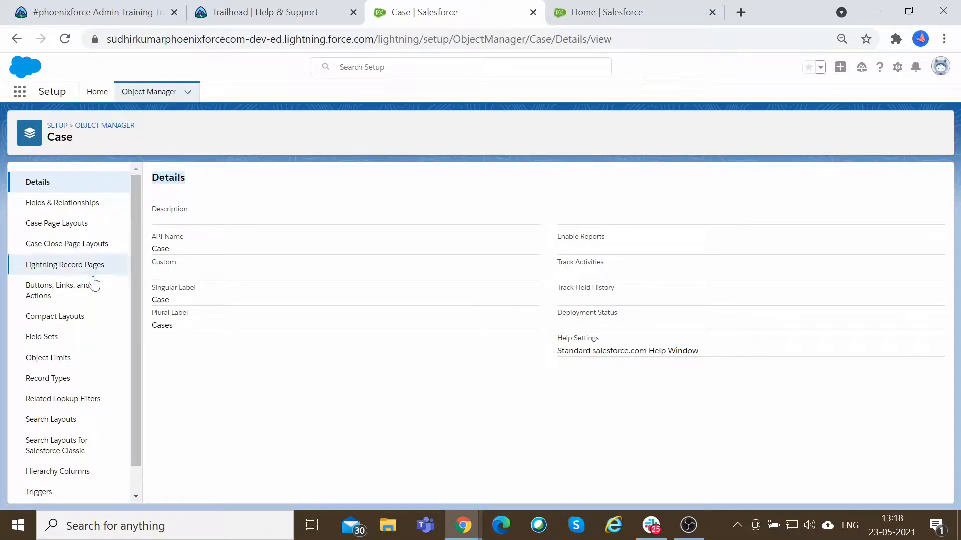
click(50, 380)
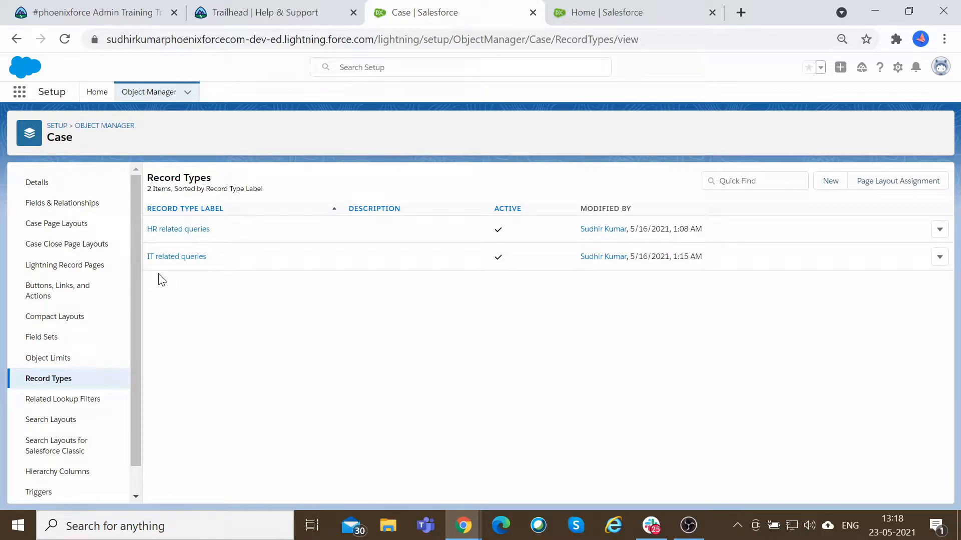
key(alt+Tab)
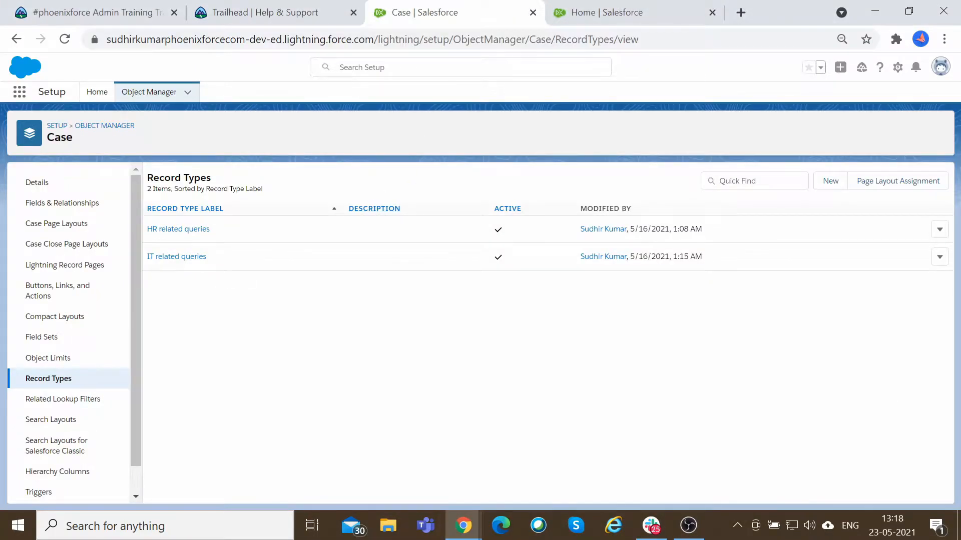
click(607, 6)
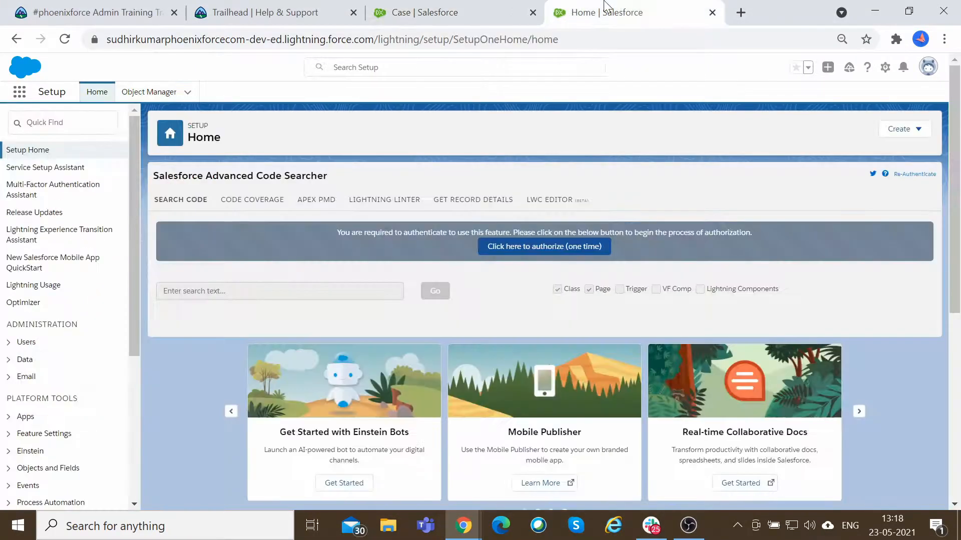
Review the case assignment item among the case automation examples in the exam guide.
click(431, 13)
click(280, 13)
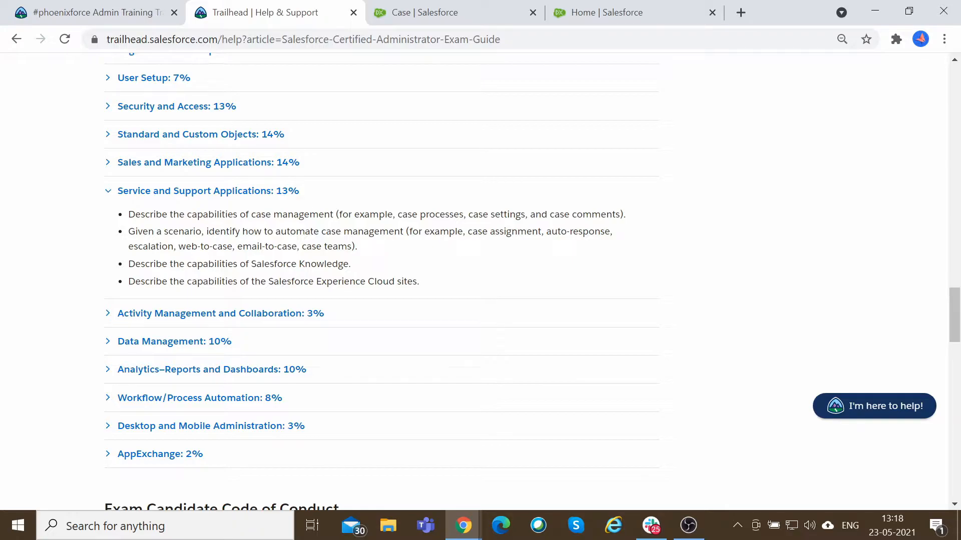
drag(467, 232, 500, 231)
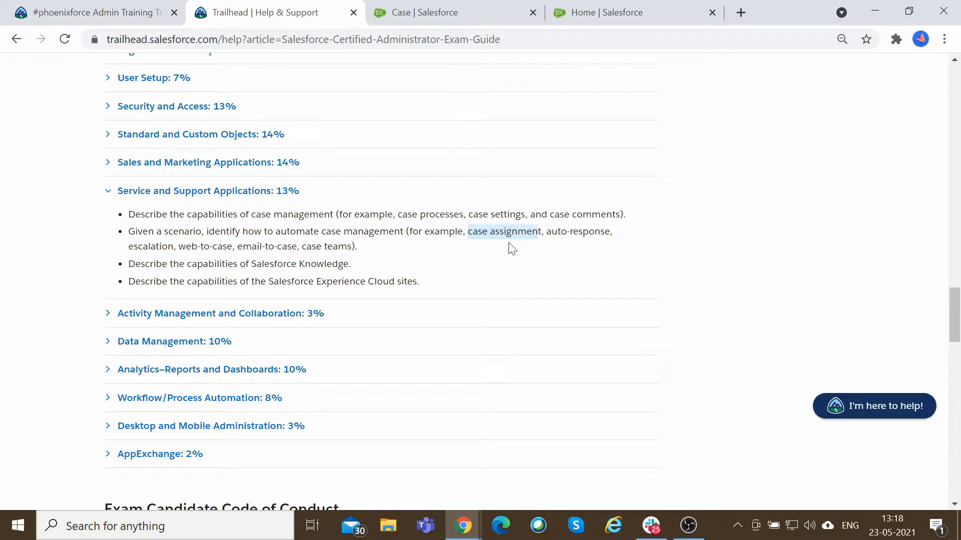
click(468, 7)
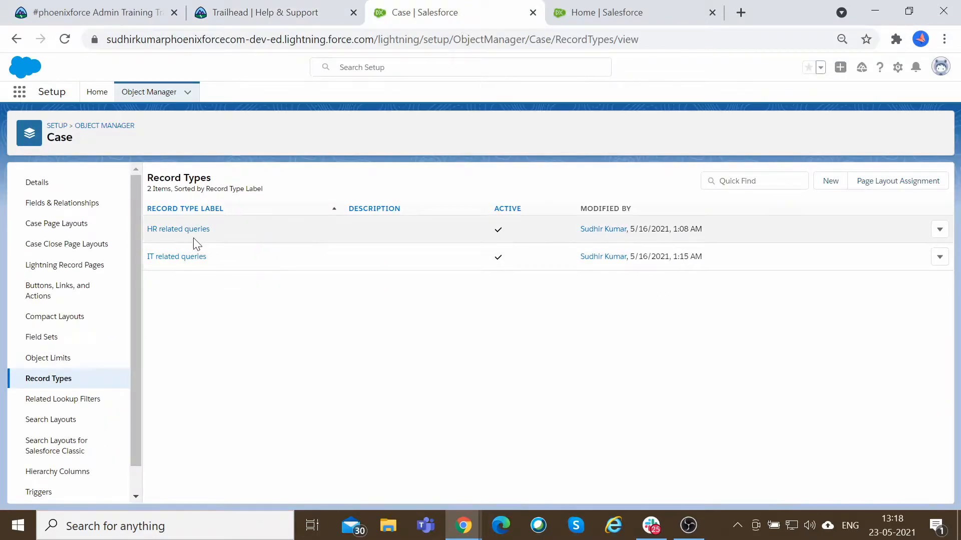
Search the App Launcher for case and open the Cases list in a new tab.
click(21, 98)
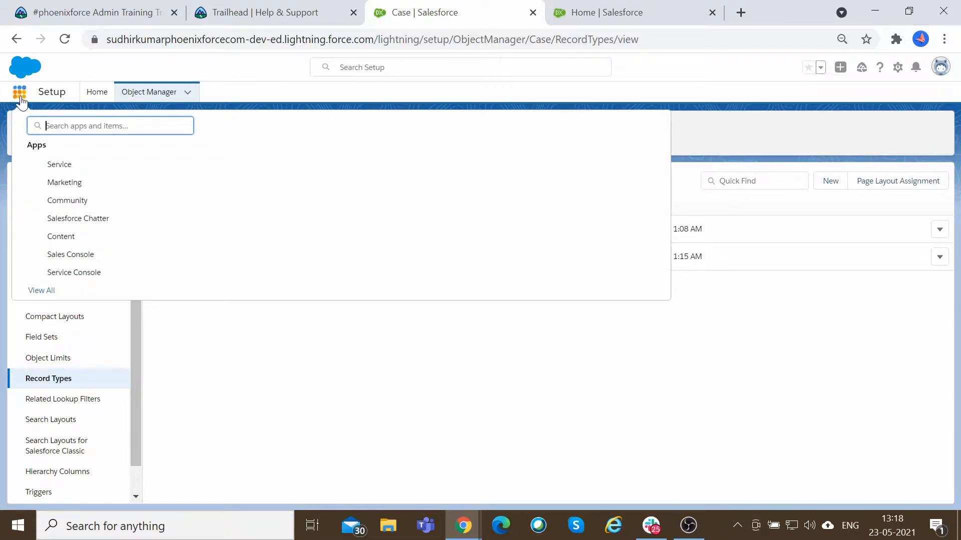
text(case)
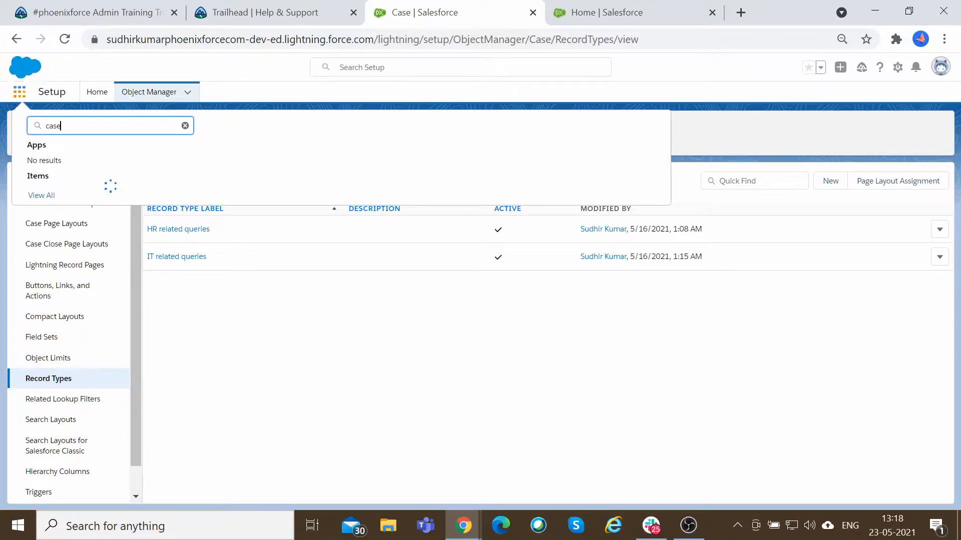
right_click(40, 197)
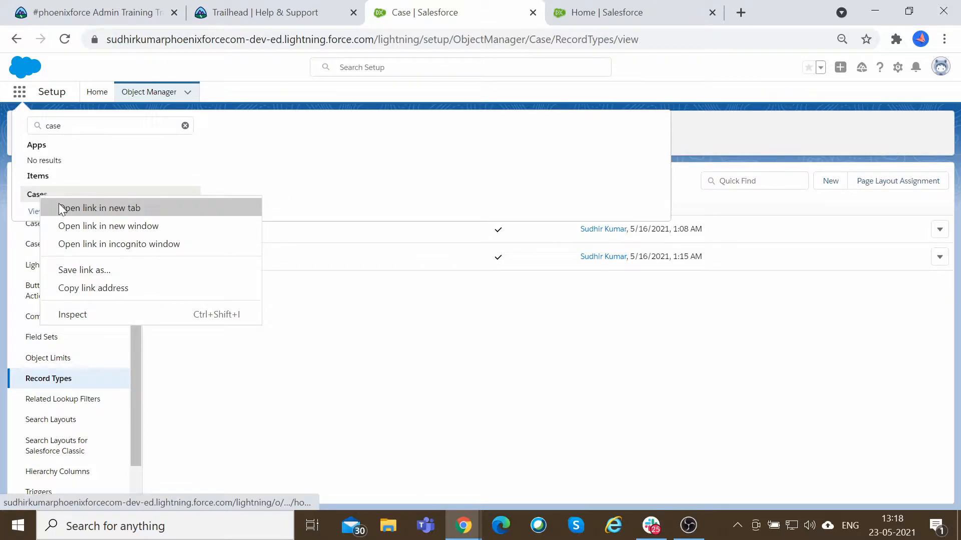
click(58, 203)
click(695, 93)
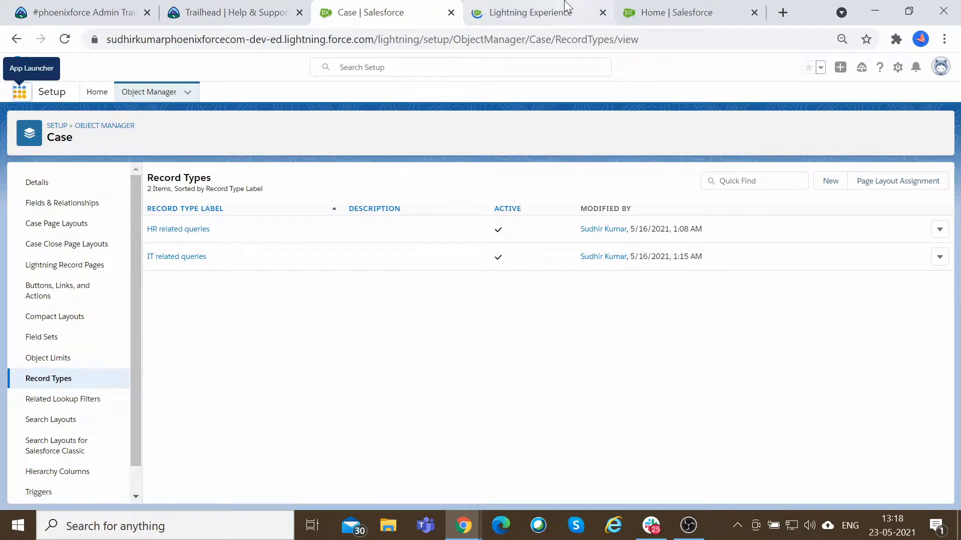
click(560, 20)
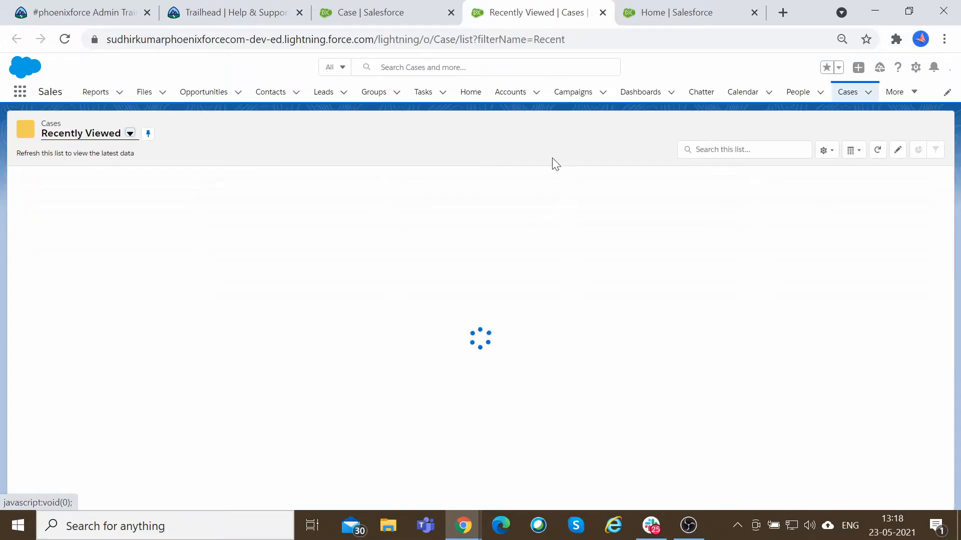
Dismiss the MFA notice and view the record type choices for a new case, then cancel.
click(856, 131)
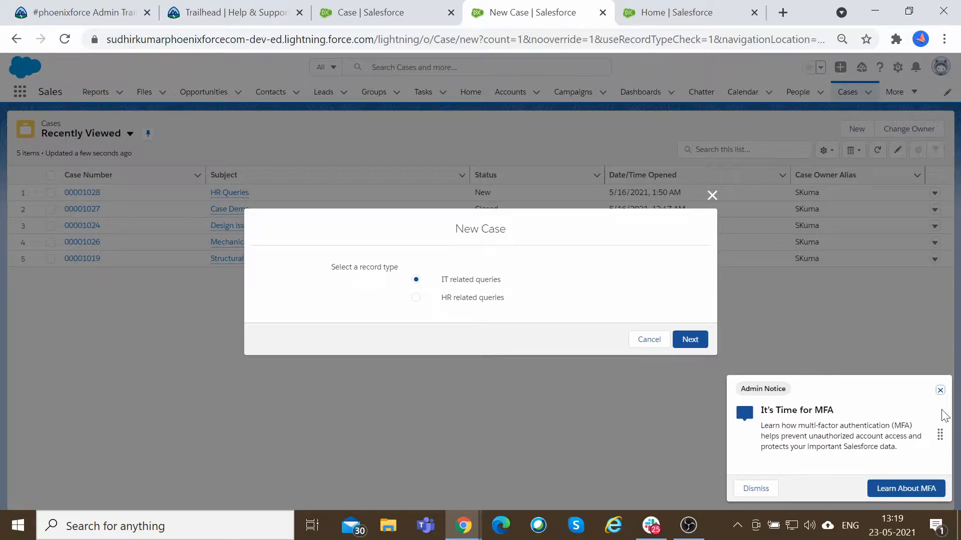
click(939, 390)
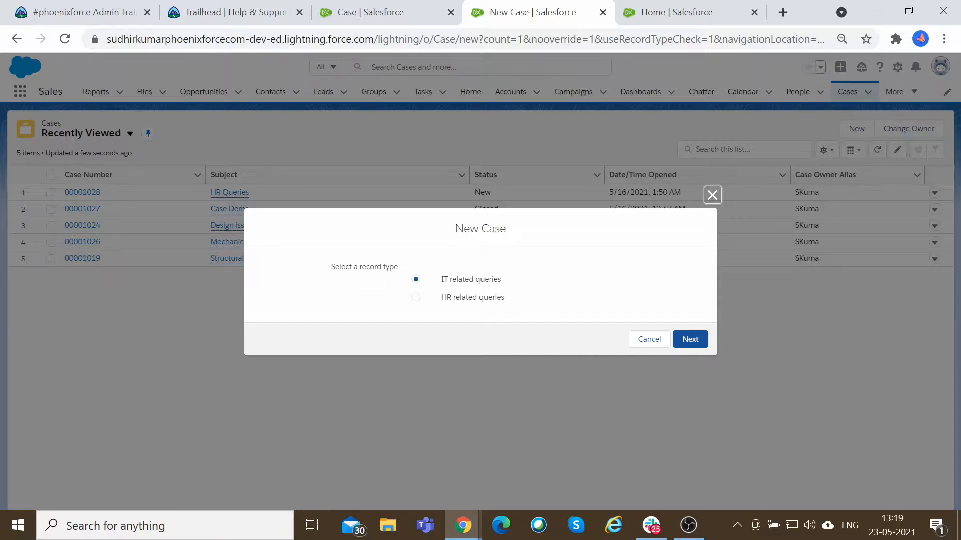
drag(454, 228, 521, 232)
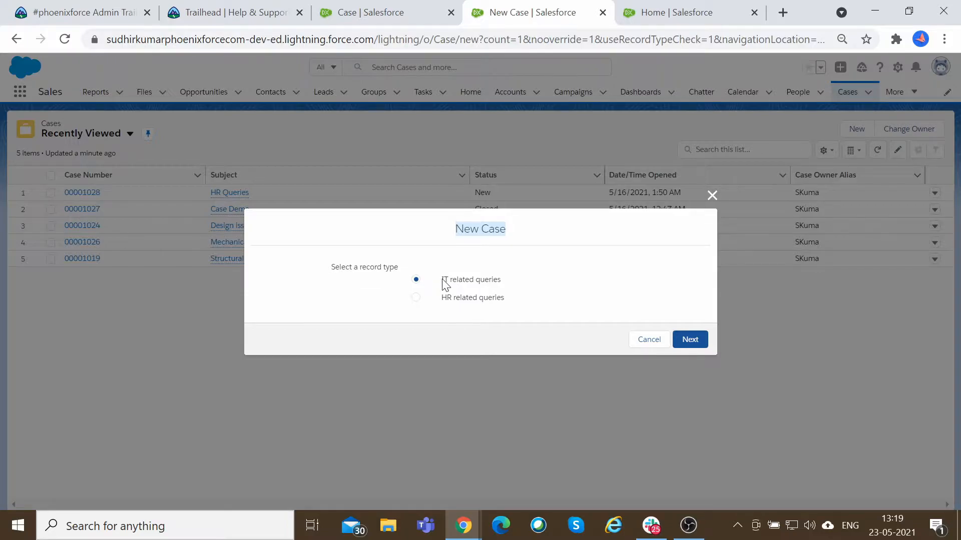
click(645, 342)
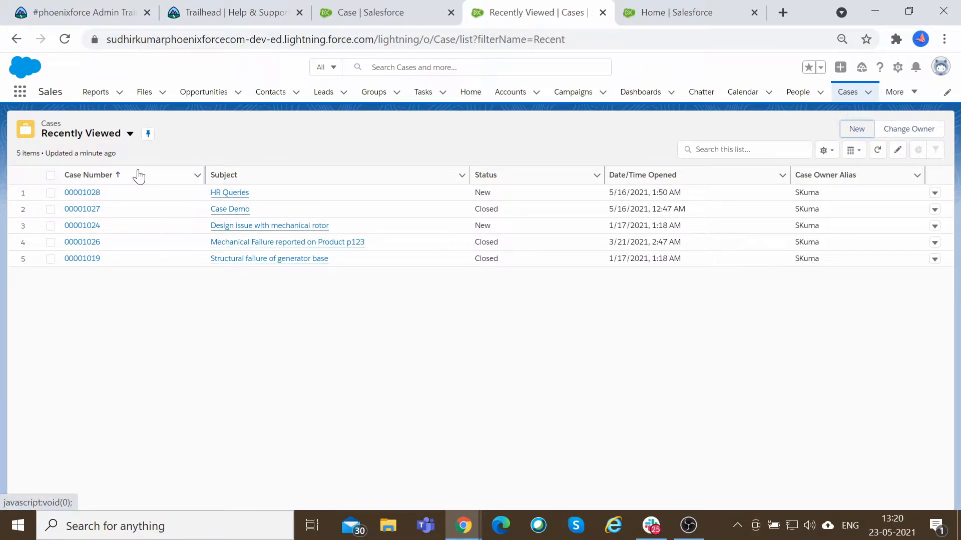
Switch the cases list to the All Open Cases view and widen the Contact Name and Subject columns.
click(130, 133)
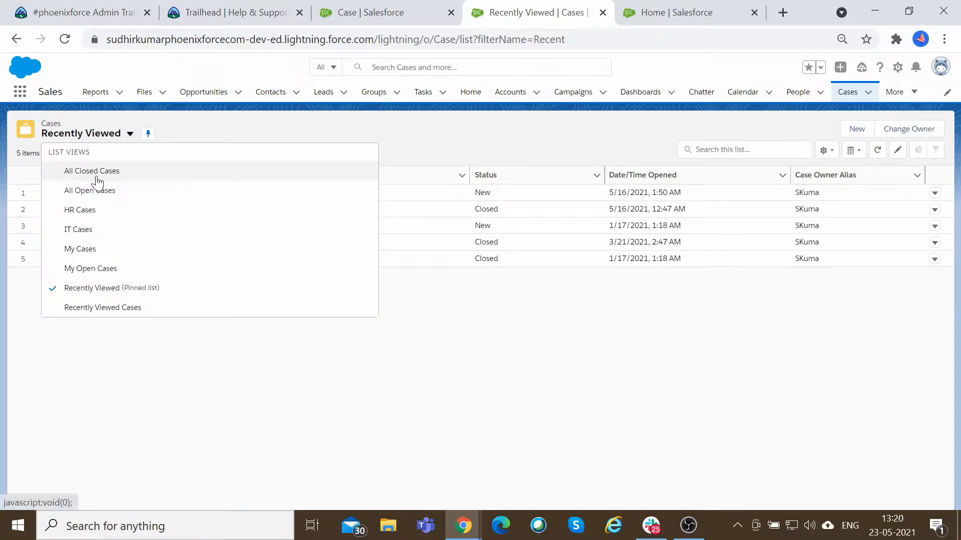
click(116, 197)
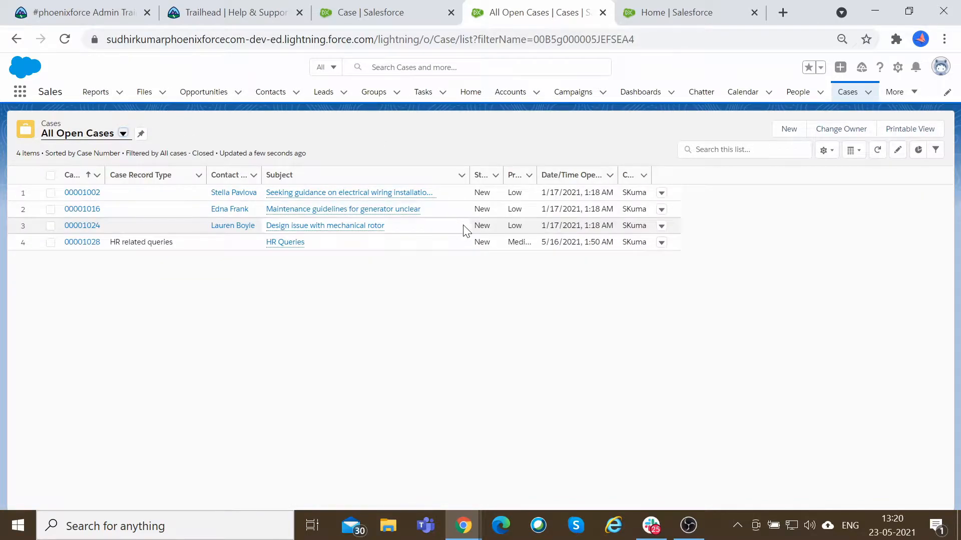
drag(261, 174, 325, 175)
drag(207, 175, 268, 180)
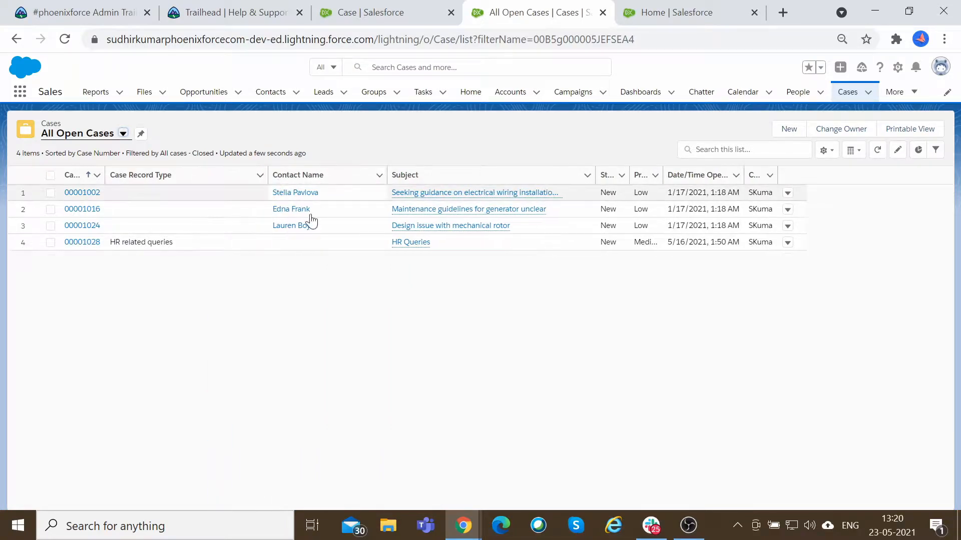
Switch to the IT Cases view and set the Case Demo case's status to Working.
click(122, 134)
click(120, 238)
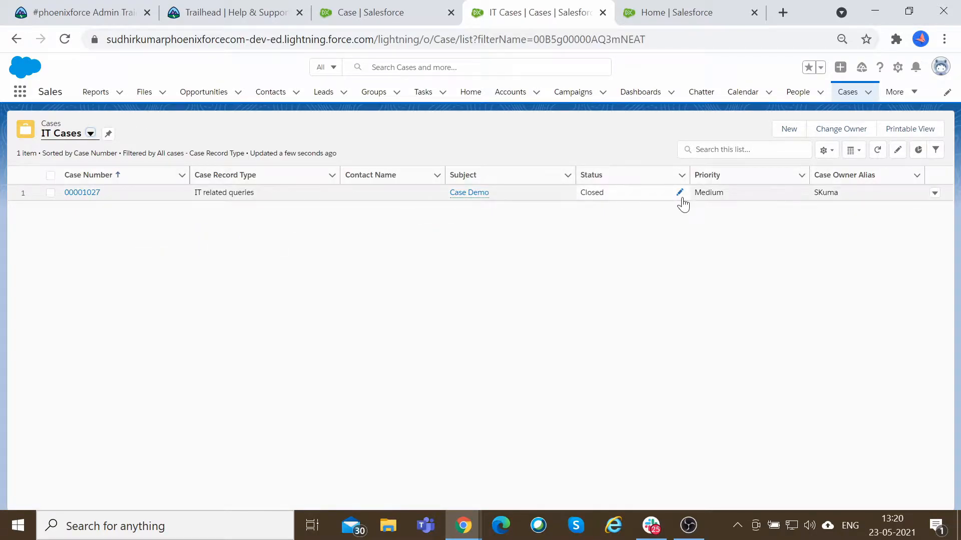
click(676, 195)
click(694, 201)
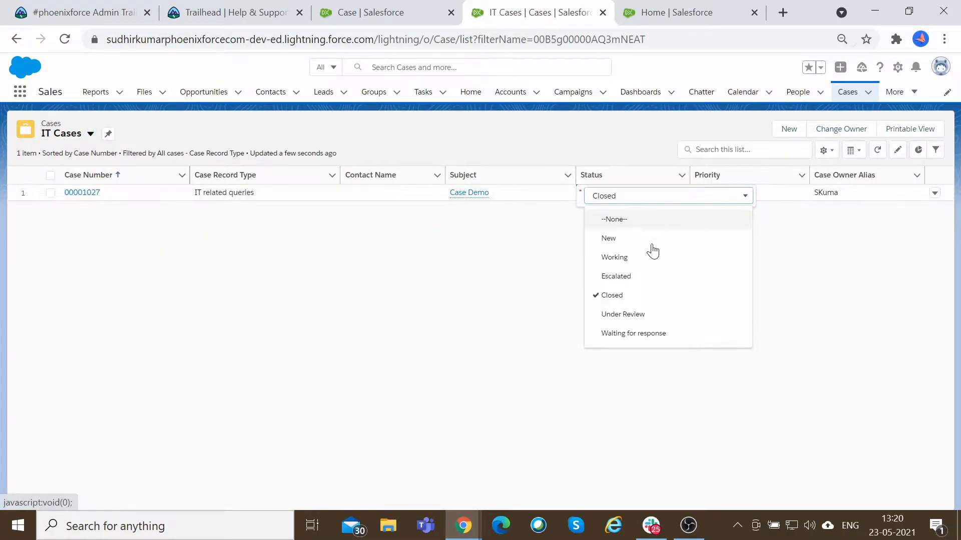
click(651, 256)
click(505, 497)
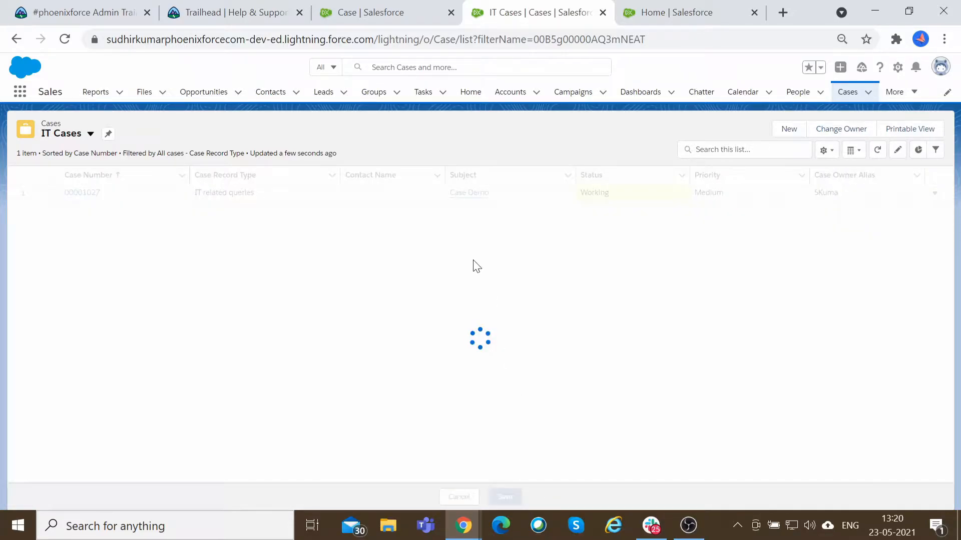
Return to the All Open Cases view, close the chat notification, and widen the Status, Priority, Date/Time Opened and owner columns.
click(81, 134)
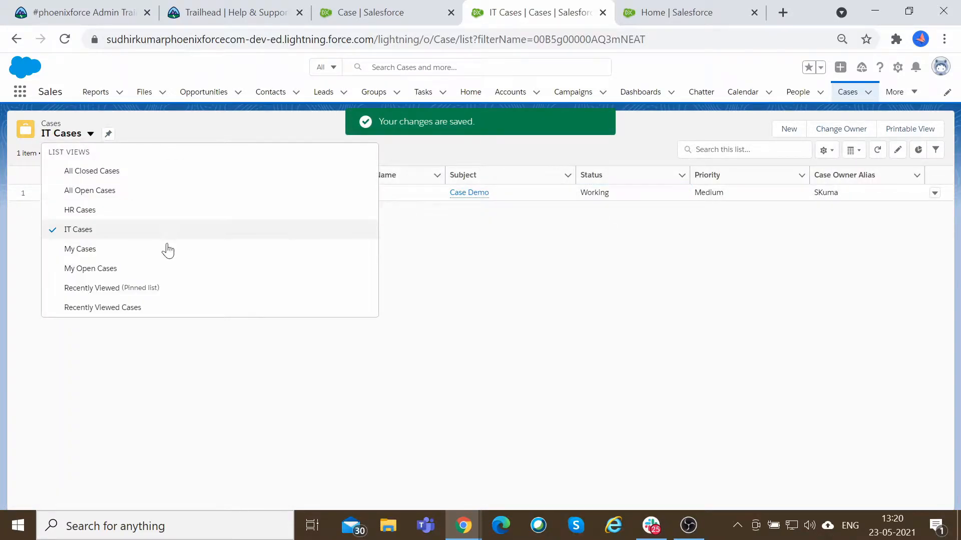
click(95, 192)
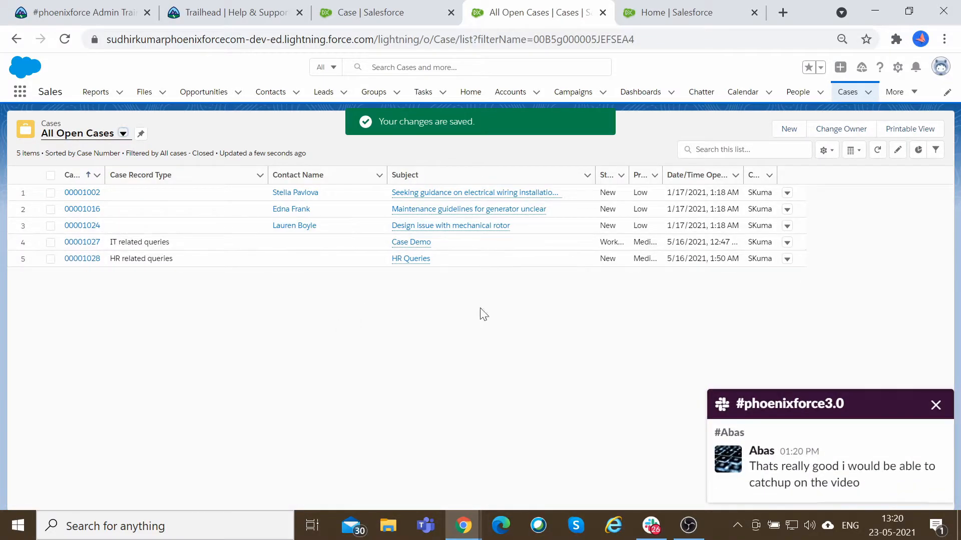
click(934, 405)
drag(595, 175, 554, 175)
drag(735, 175, 826, 175)
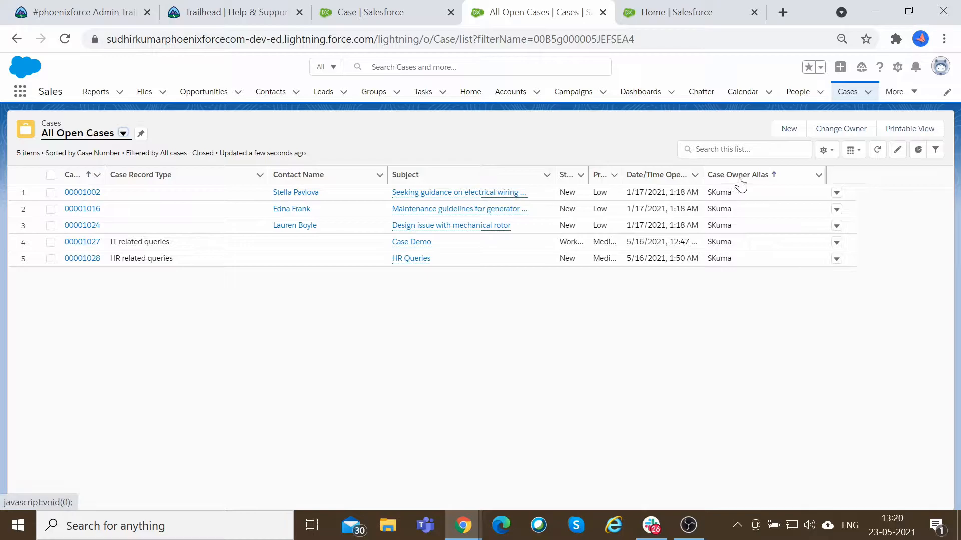
drag(703, 174, 745, 174)
drag(622, 177, 674, 177)
drag(590, 176, 636, 176)
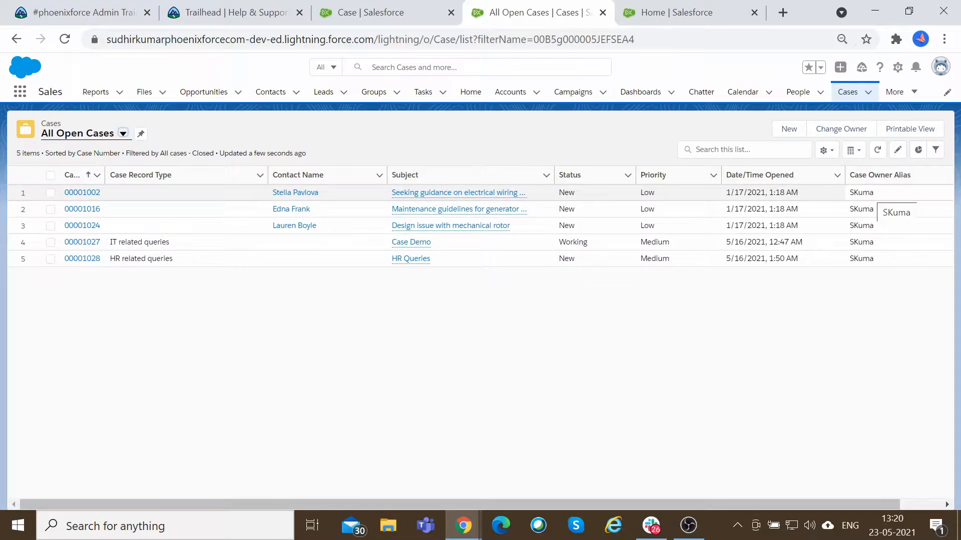
double_click(861, 193)
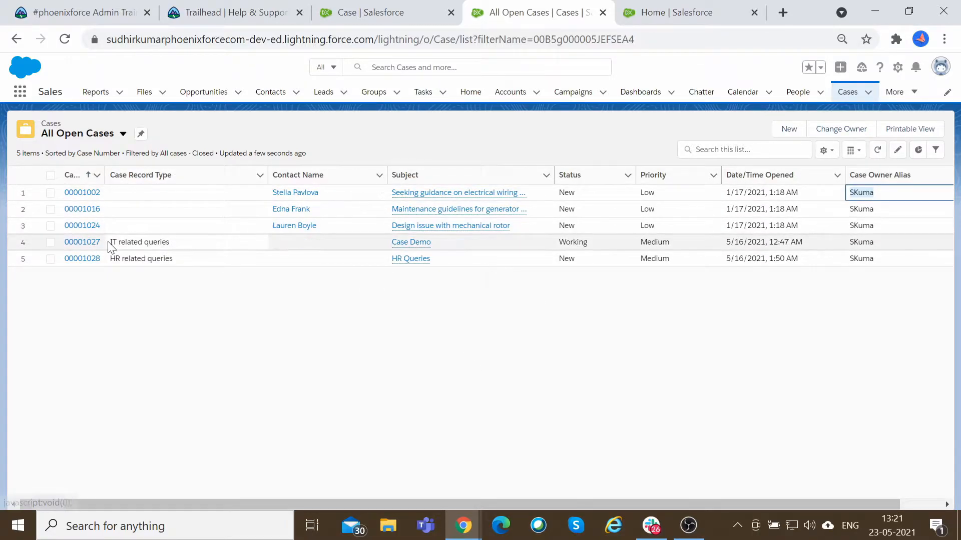
drag(110, 243, 134, 242)
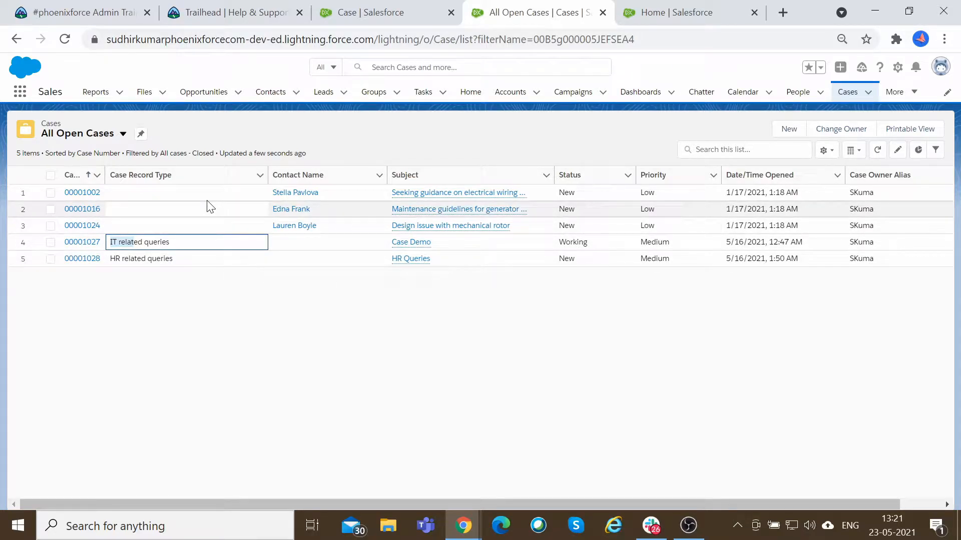
drag(875, 193, 854, 192)
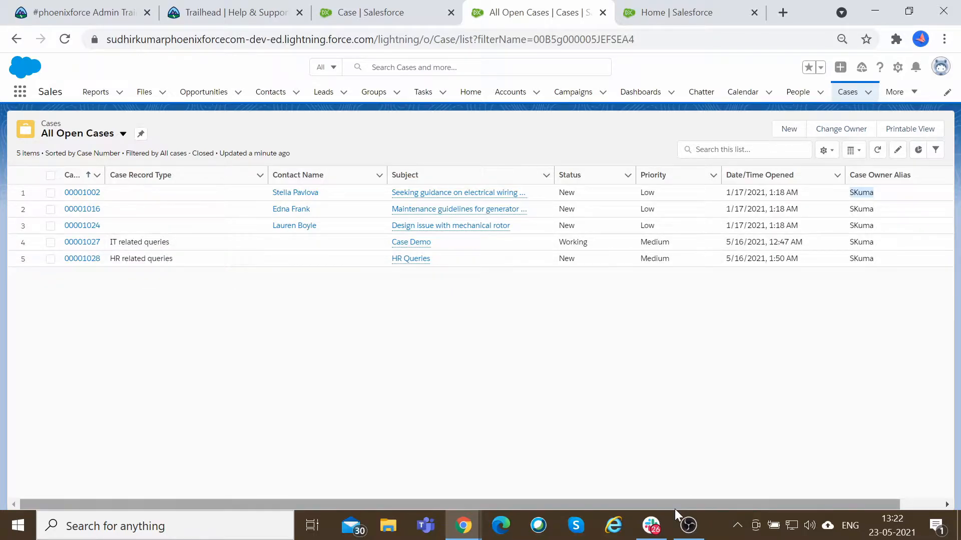
Switch to Google Jamboard and add a text box near the frame's top-left corner, opening it for editing.
mouse_move(463, 525)
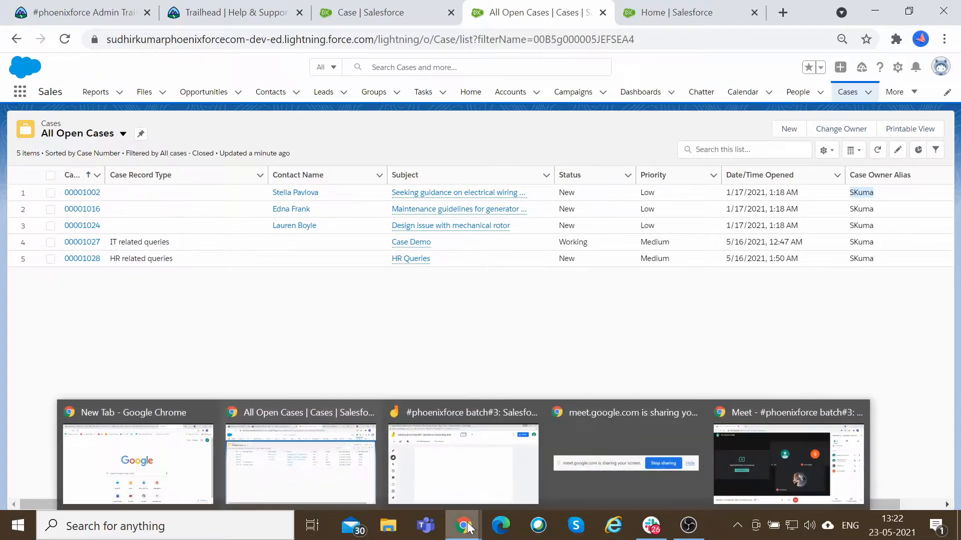
click(506, 470)
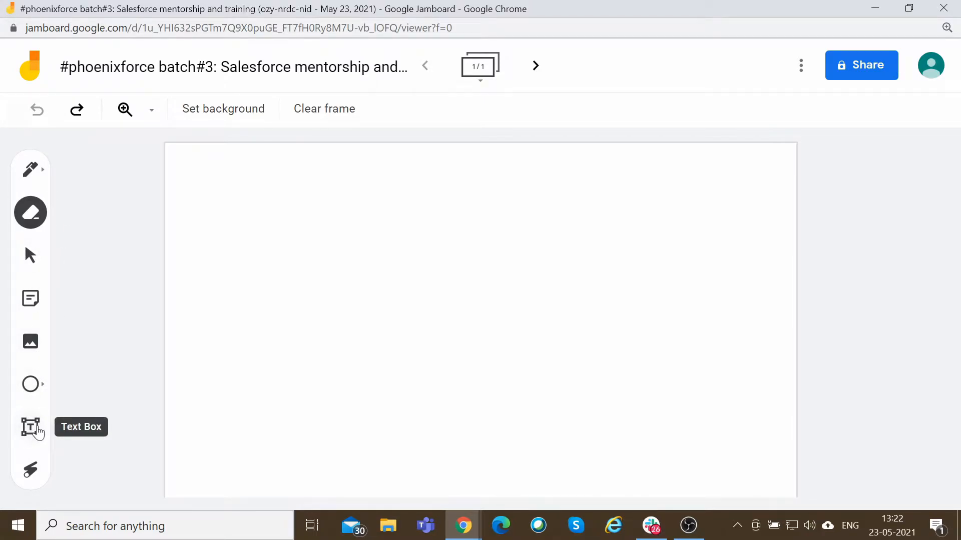
click(38, 428)
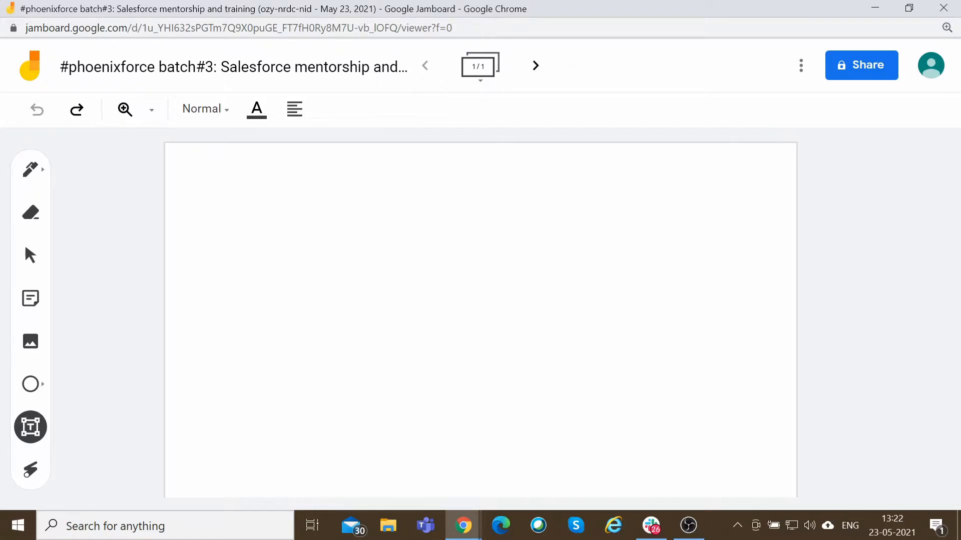
click(232, 188)
drag(274, 182, 376, 206)
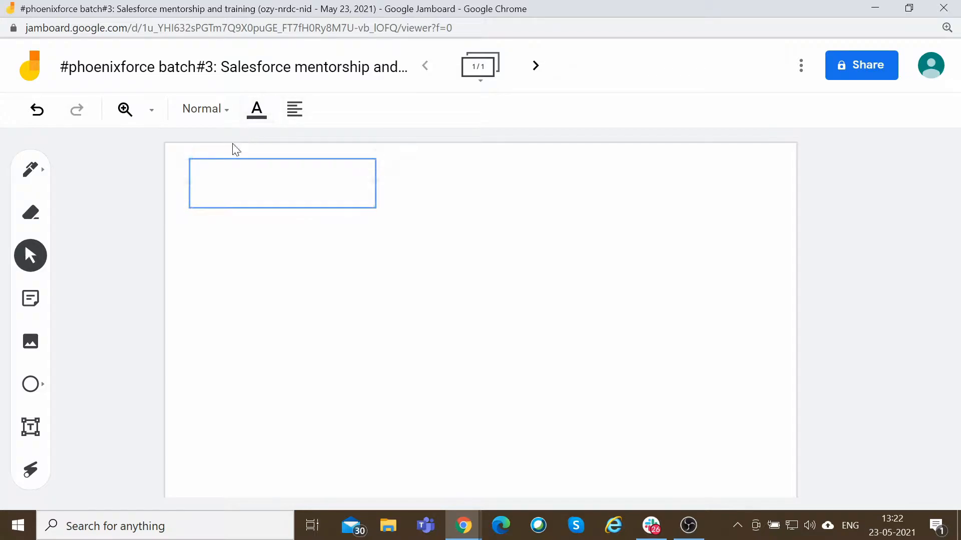
right_click(213, 177)
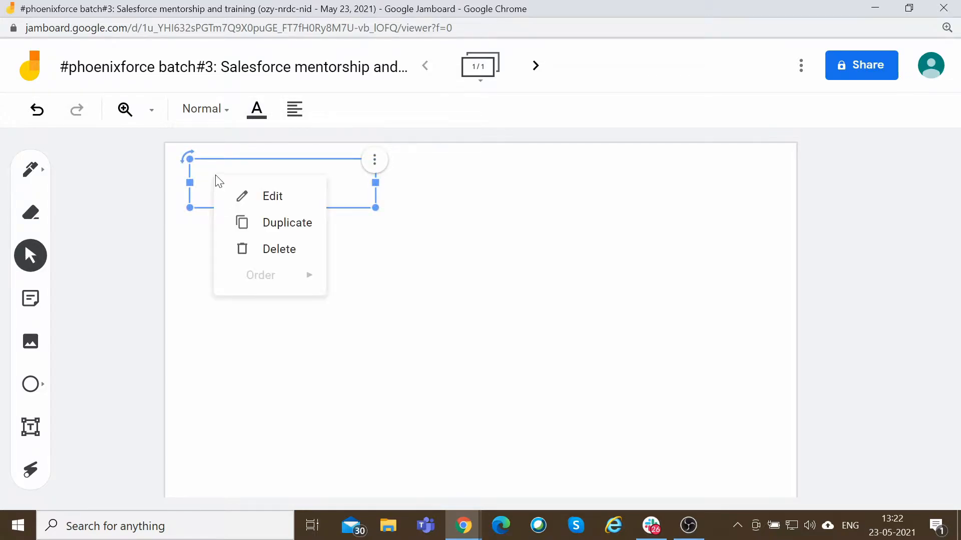
click(273, 198)
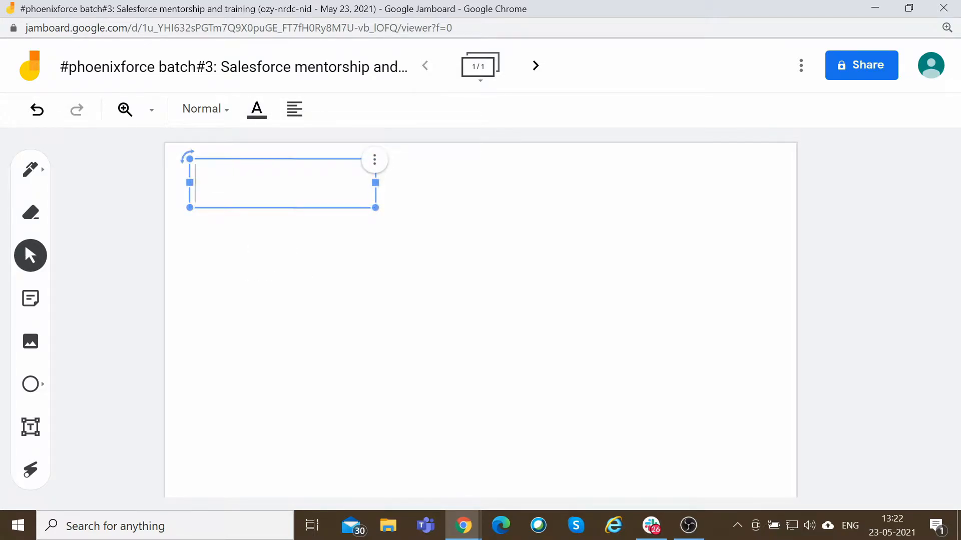
Write 'IT queries -> IT Queue' in the text box and widen the box across most of the frame.
text(IT querie)
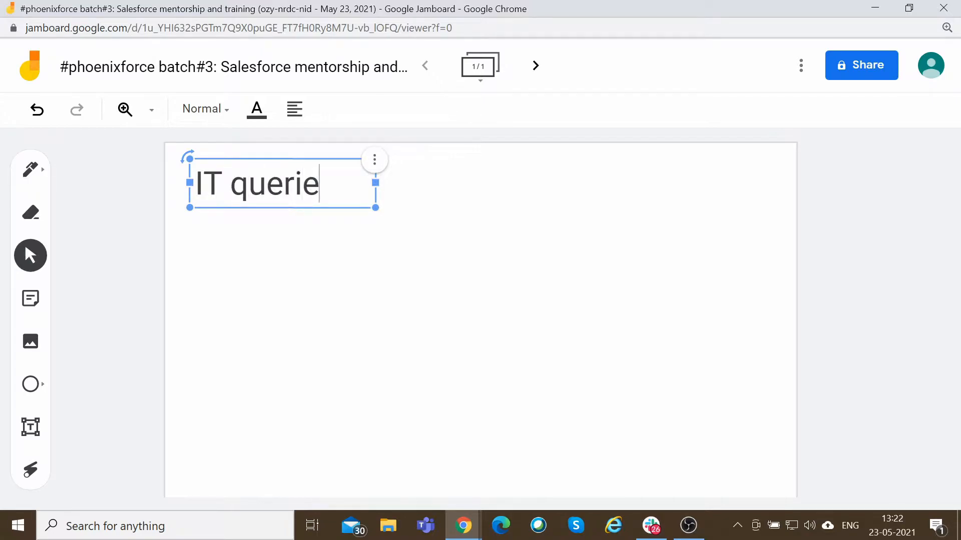
text(s ->)
key(Return)
text(IT Q)
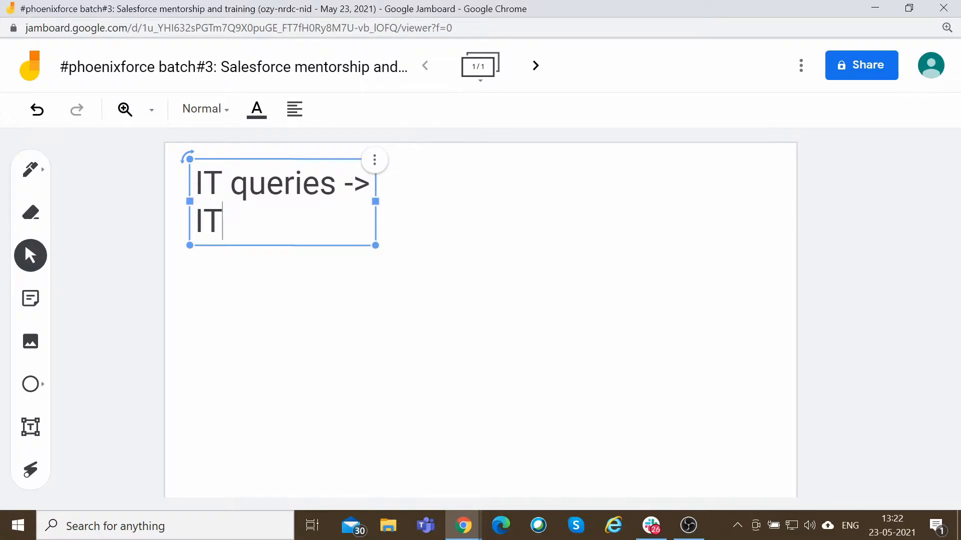
text(ueue)
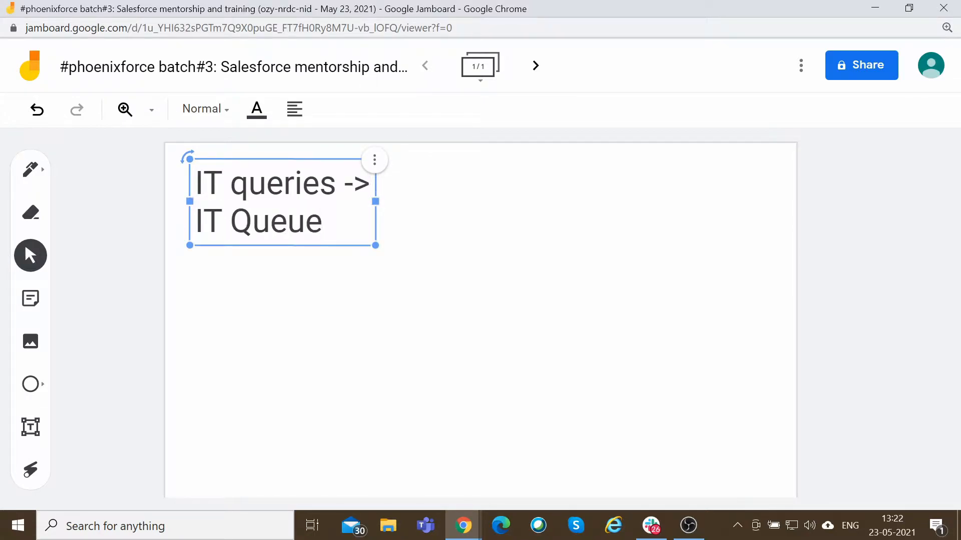
drag(379, 200, 750, 205)
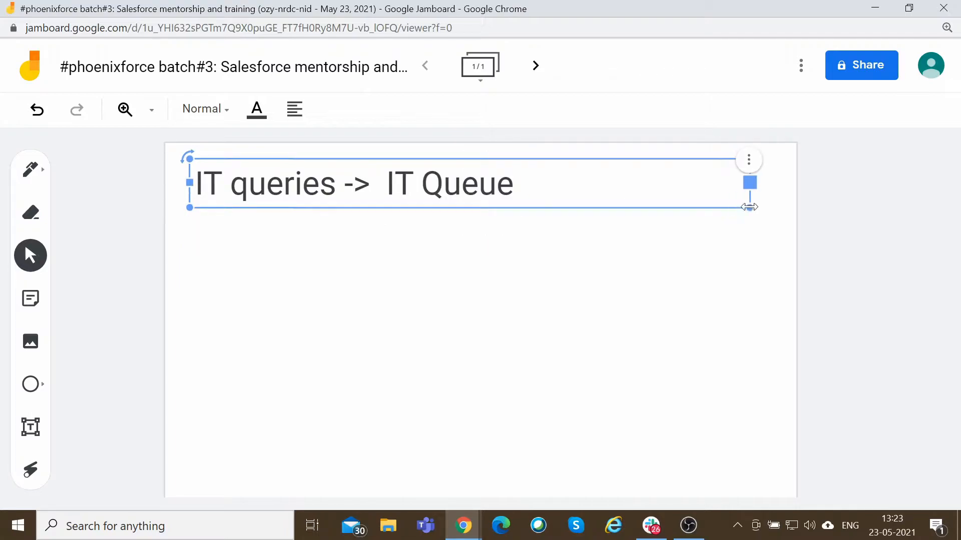
Add a second line reading 'HR Queries -> HR Queue' to the text box.
click(545, 183)
key(Return)
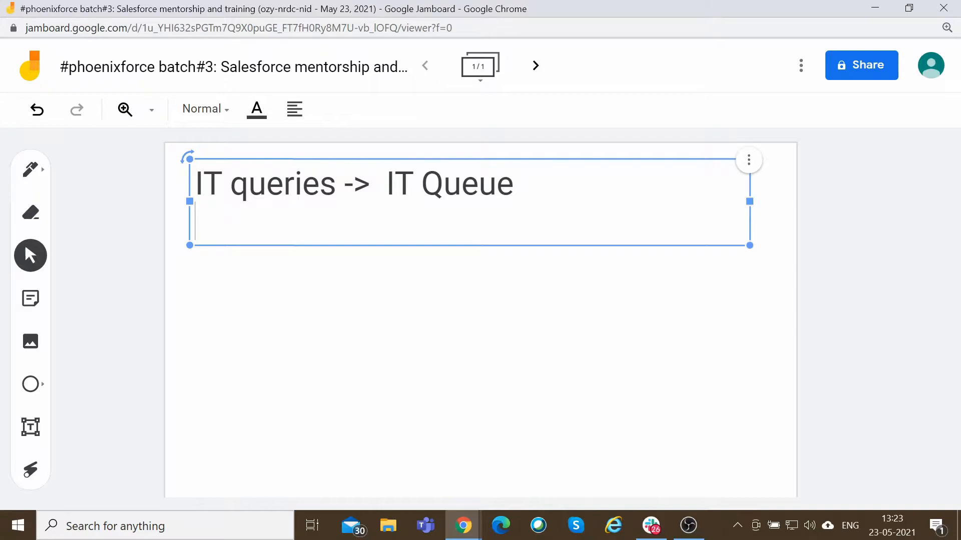
text(HR )
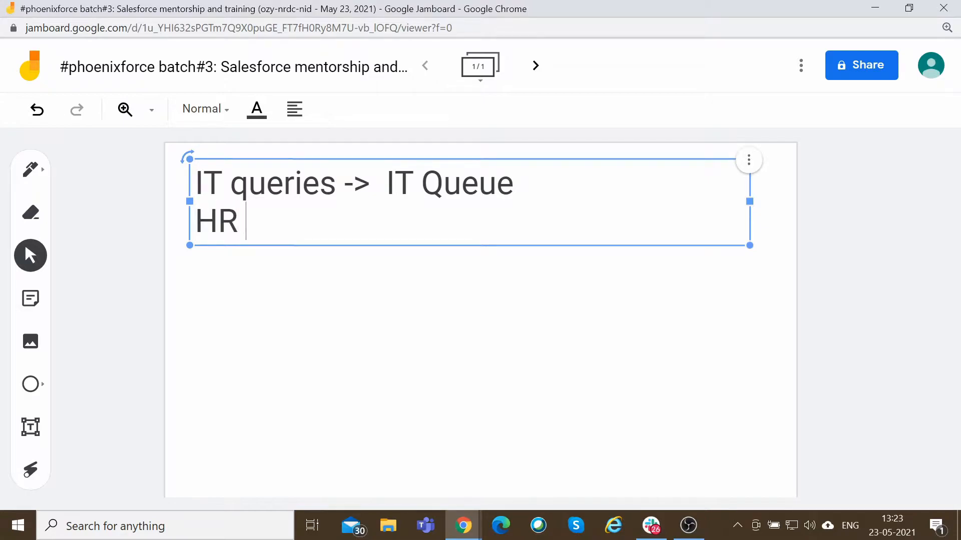
text(Queries -)
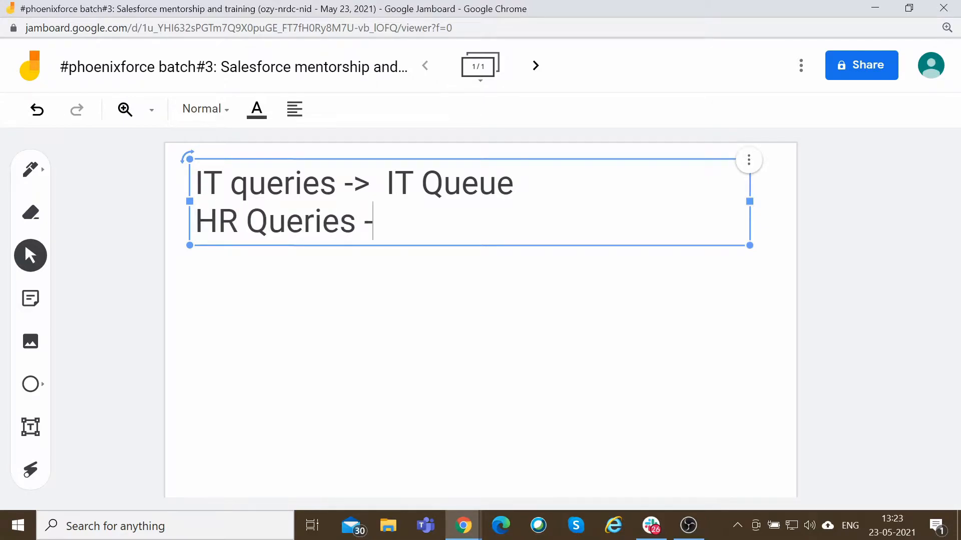
text(> HR Queue)
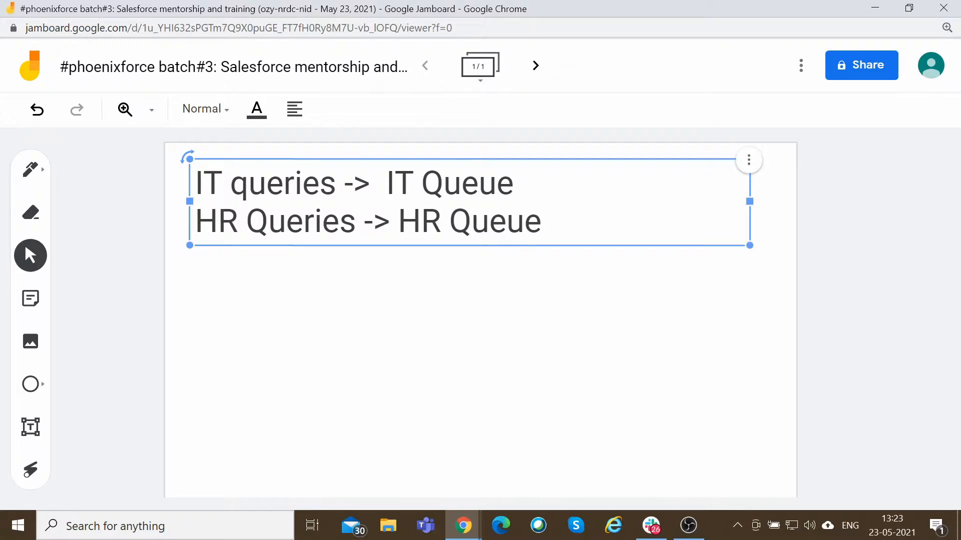
key(Return)
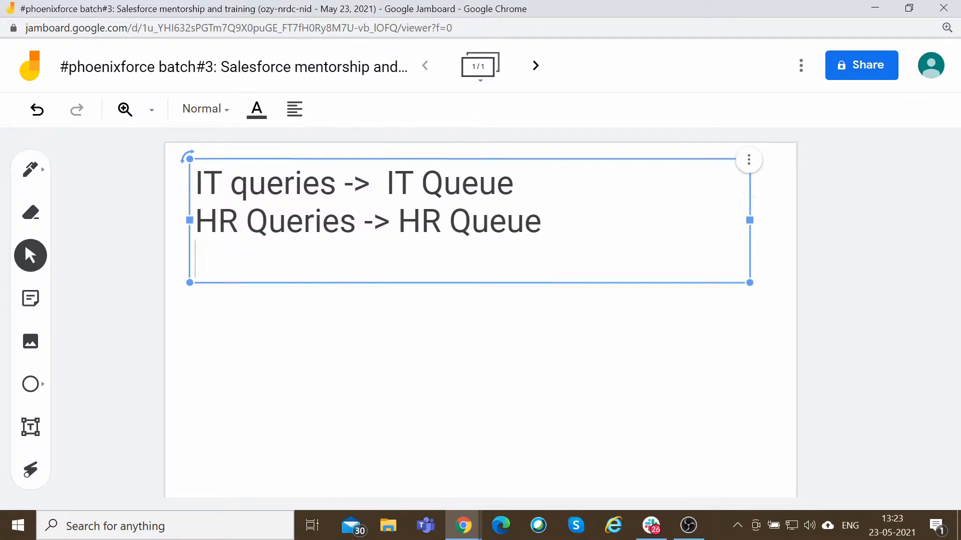
Add a third line reading 'Default -> Default user' to the text box.
text(De)
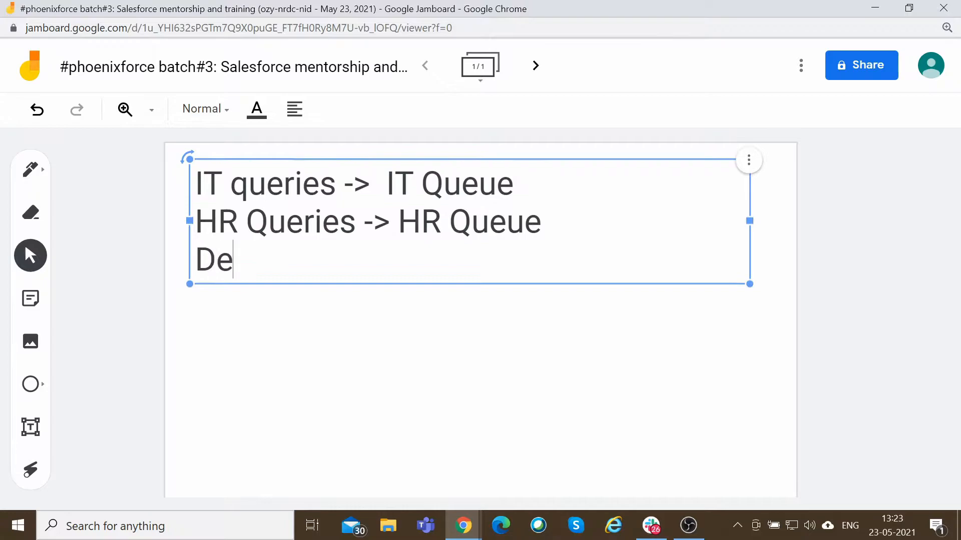
text(fault)
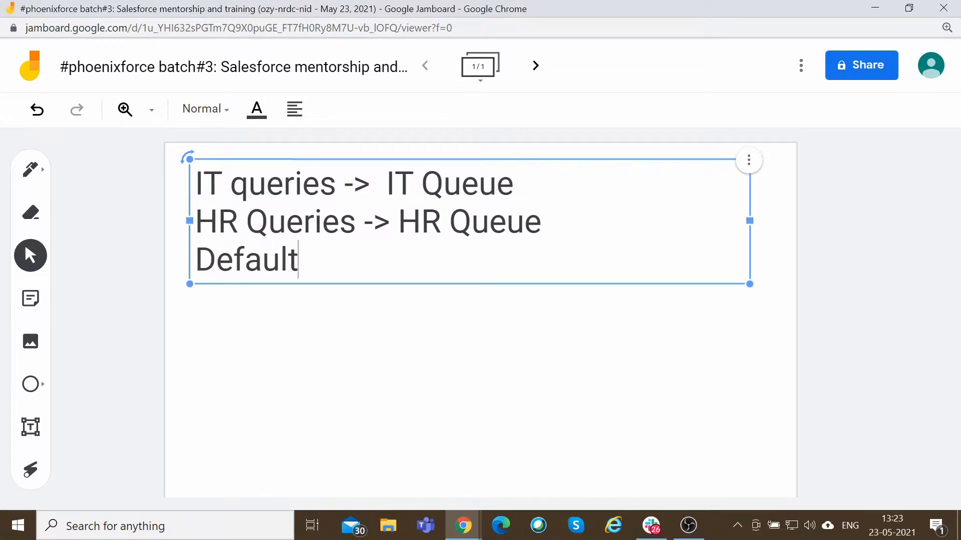
text( -> Default u)
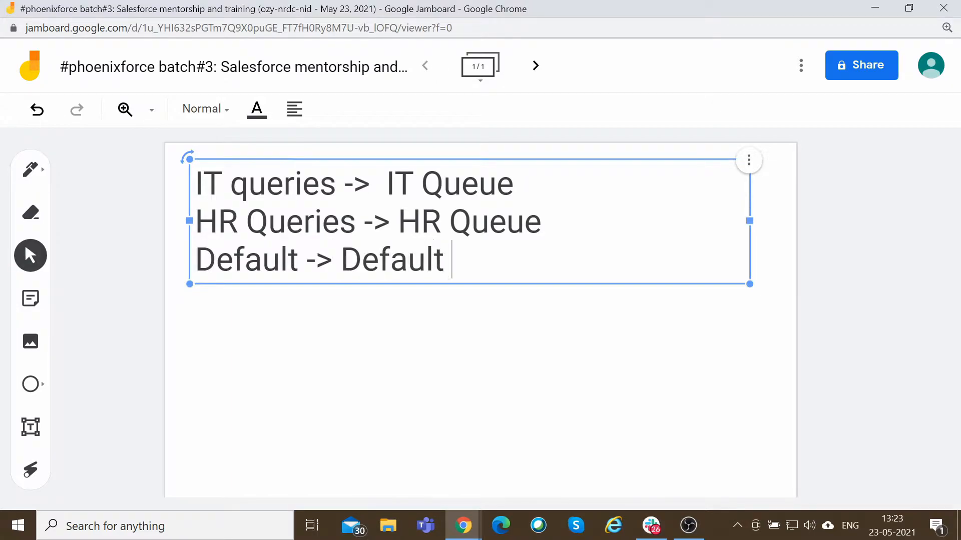
text(ser)
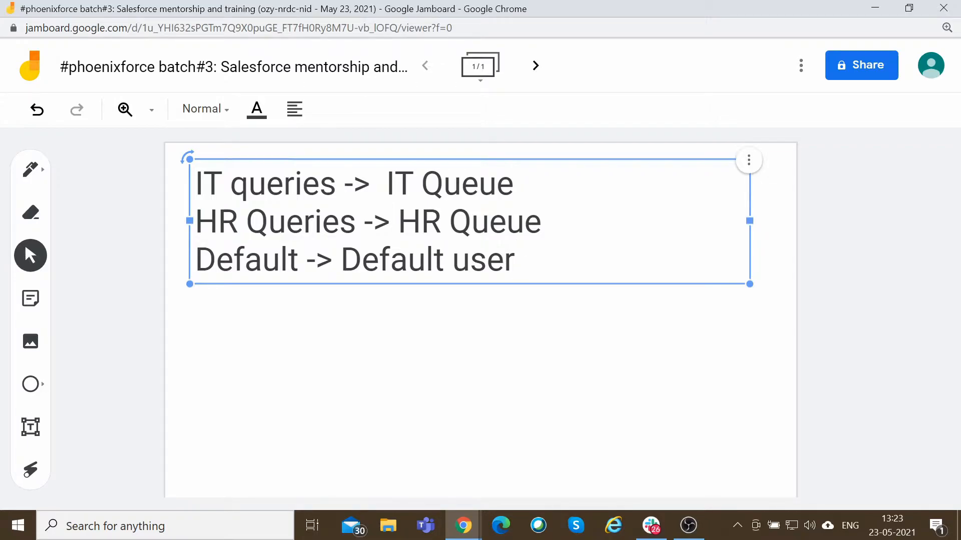
Align the arrows of the three mapping lines into one column by adjusting the spacing.
key(alt+Tab)
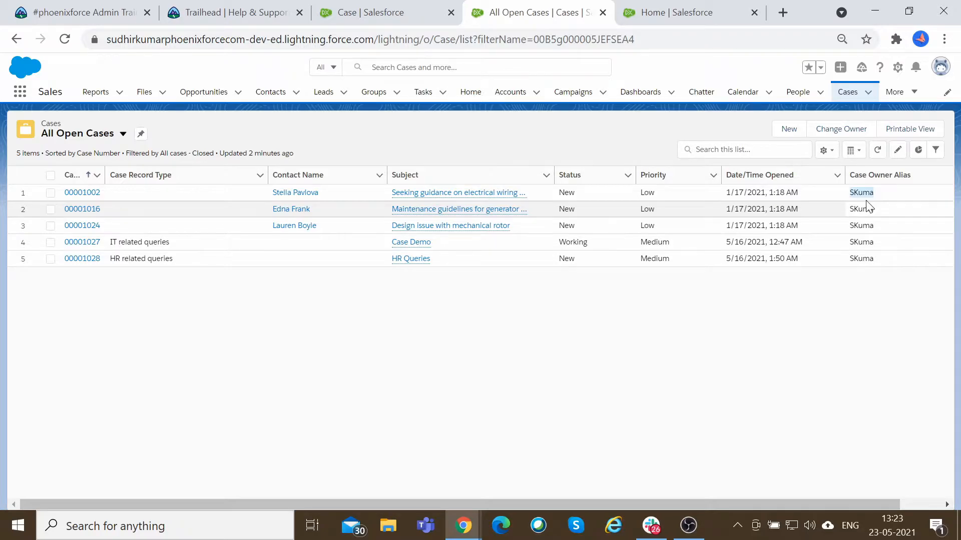
key(alt+Tab)
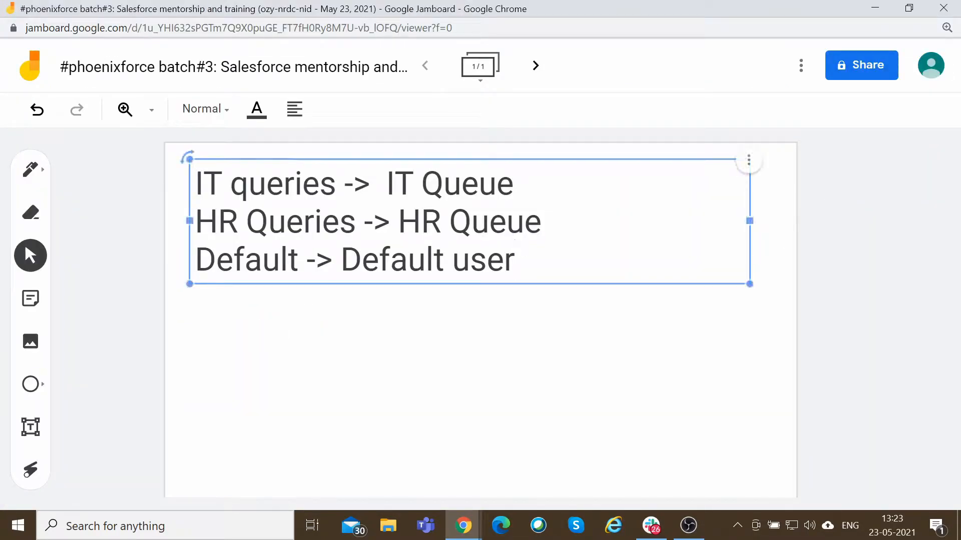
click(344, 185)
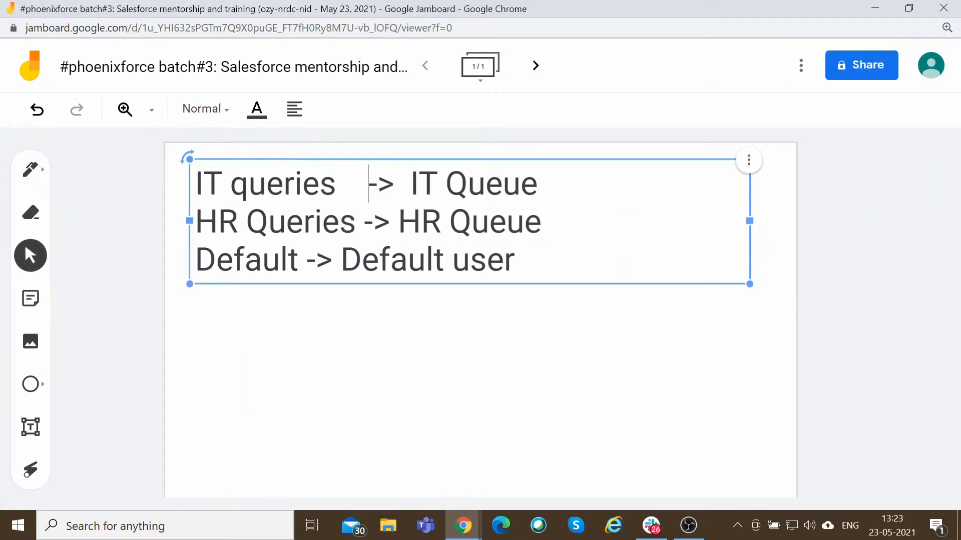
click(306, 260)
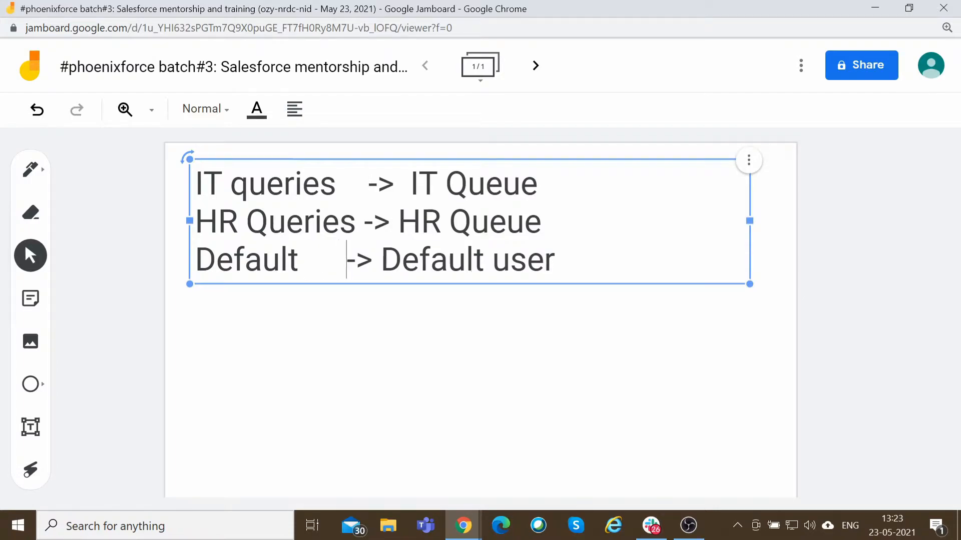
key(BackSpace)
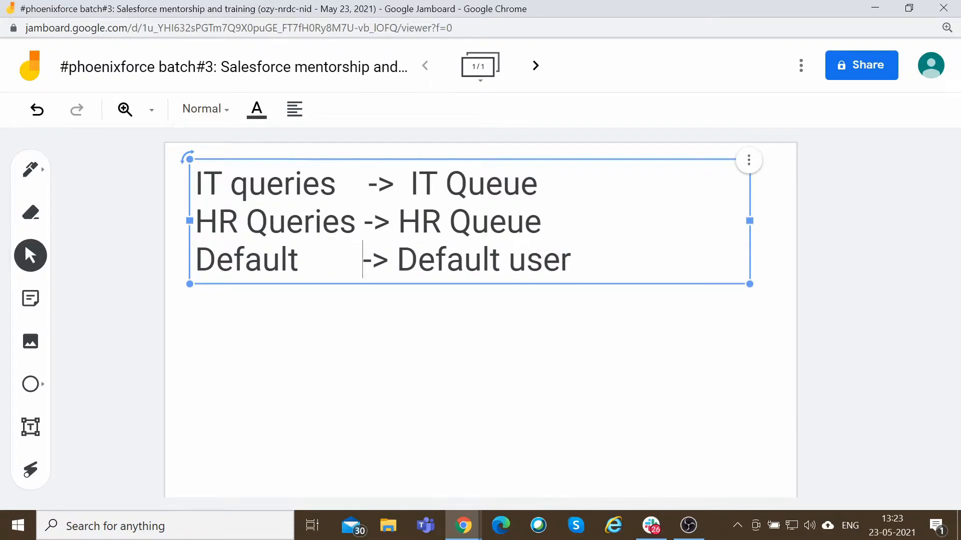
click(398, 221)
key(Down)
key(Up)
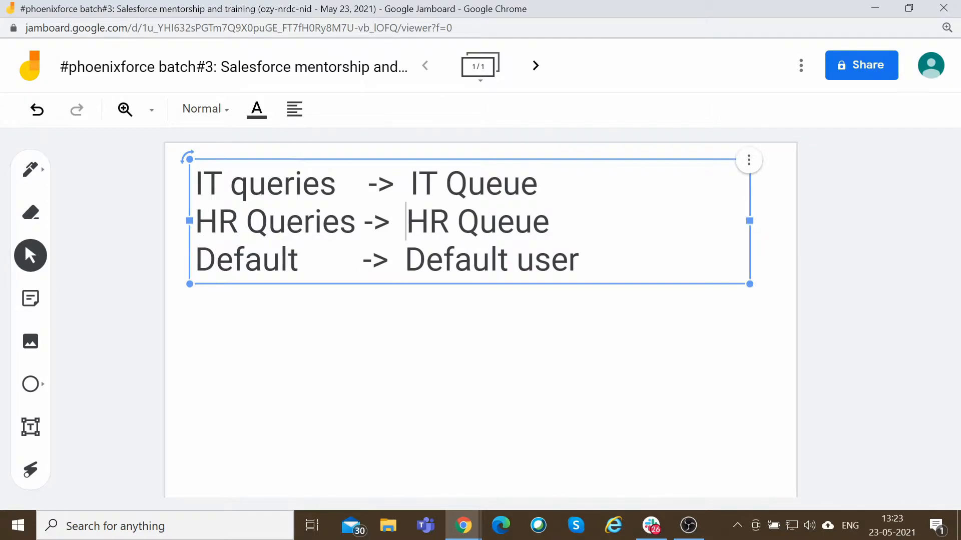
Return to Salesforce Setup and open the Queues page in a new tab by searching Quick Find for queue.
click(467, 184)
double_click(485, 184)
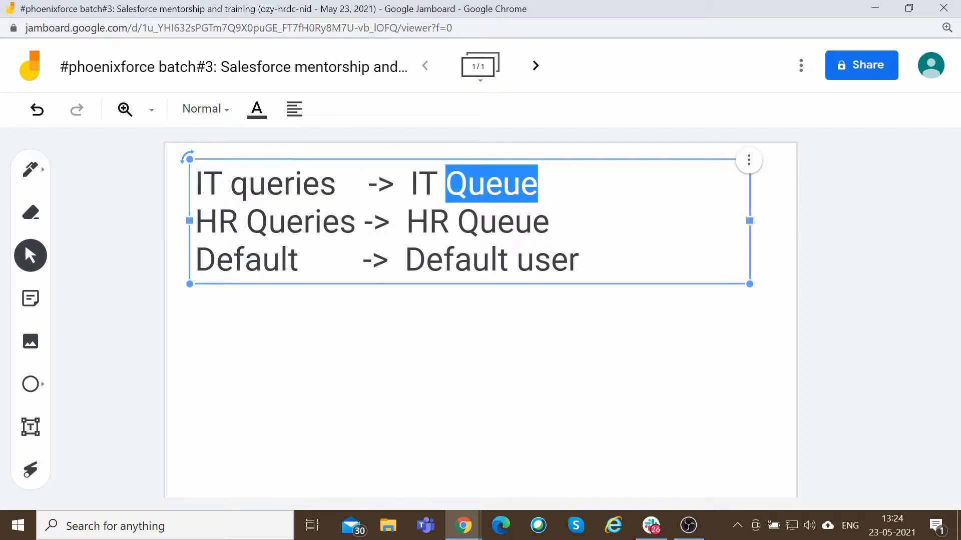
key(alt+Tab)
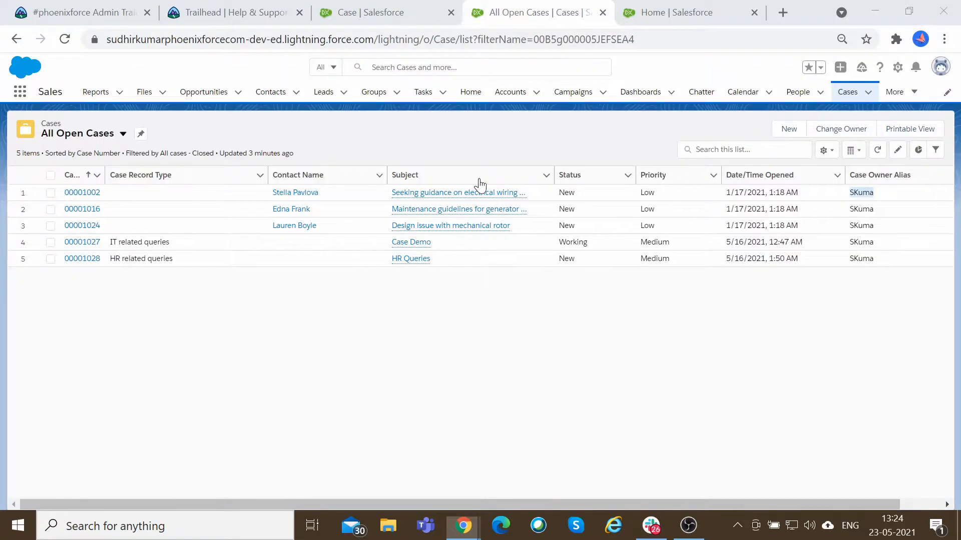
click(369, 4)
click(624, 4)
click(67, 123)
text(queue)
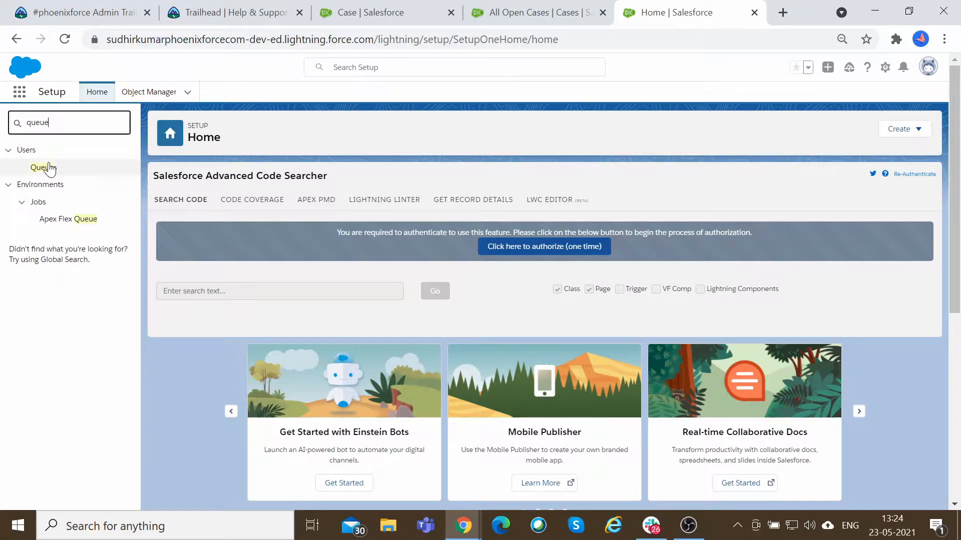
middle_click(48, 168)
click(679, 9)
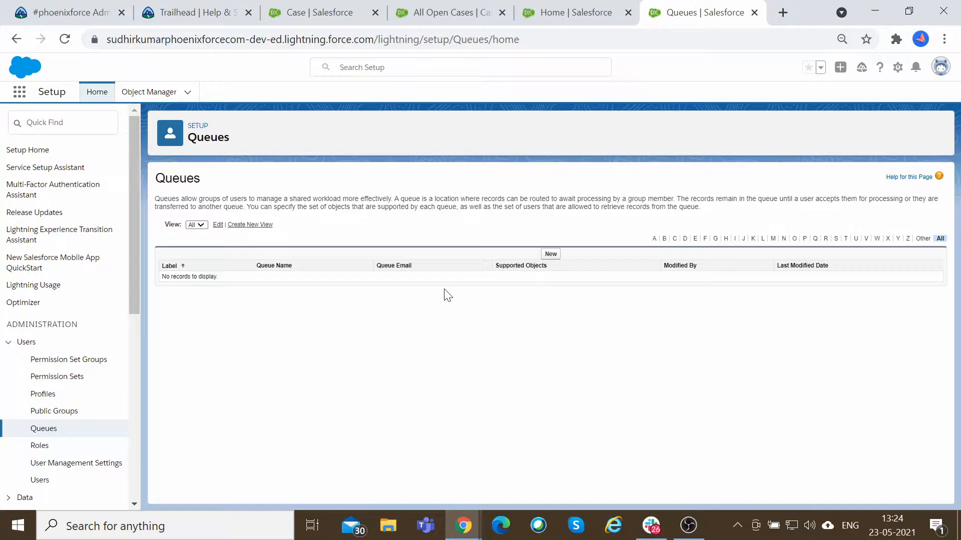
Read the Queues page description of how queues share workload among users.
key(ctrl+plus)
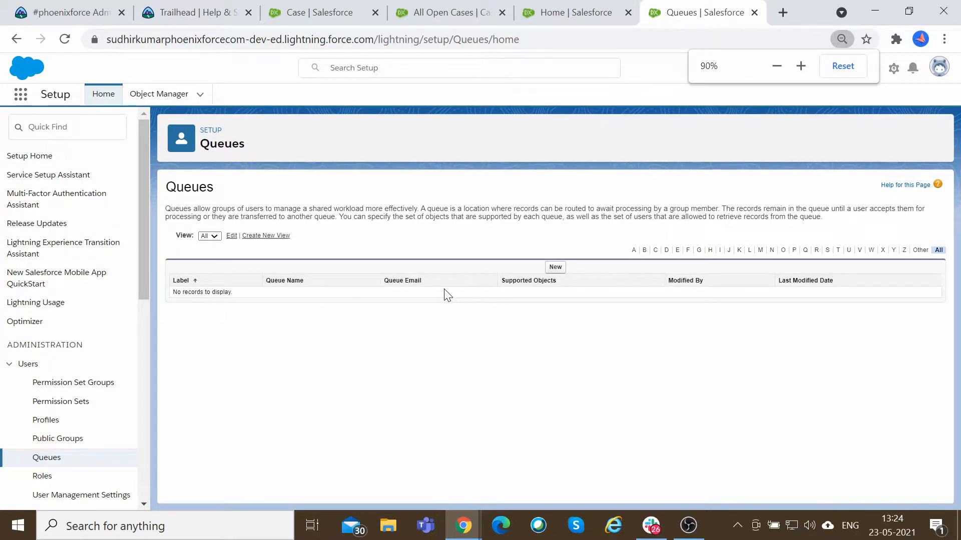
key(ctrl+plus)
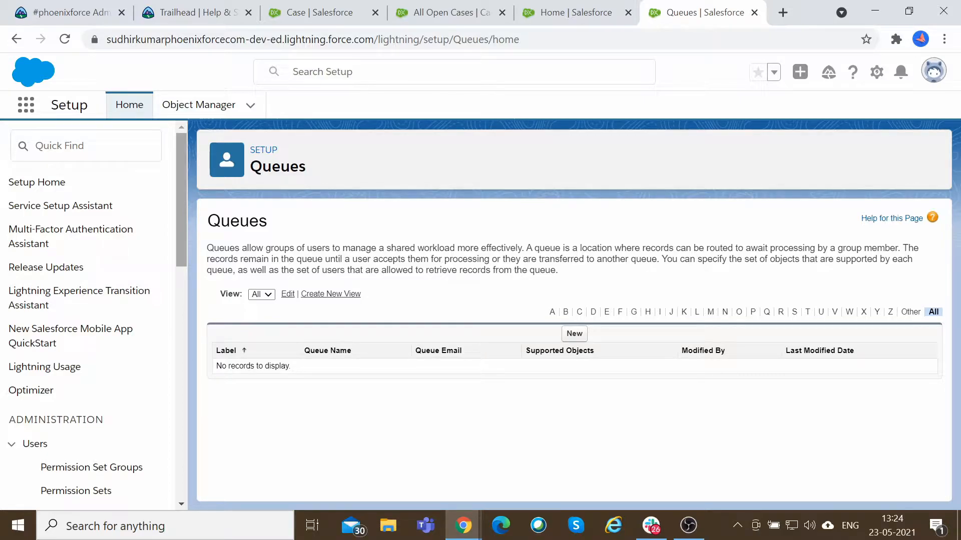
drag(387, 248, 449, 248)
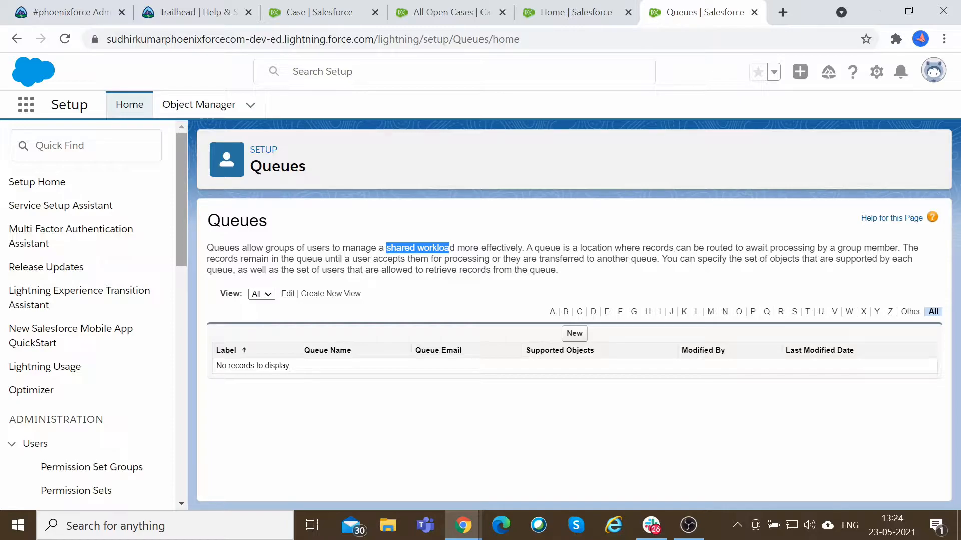
click(451, 248)
drag(454, 248, 388, 248)
click(421, 248)
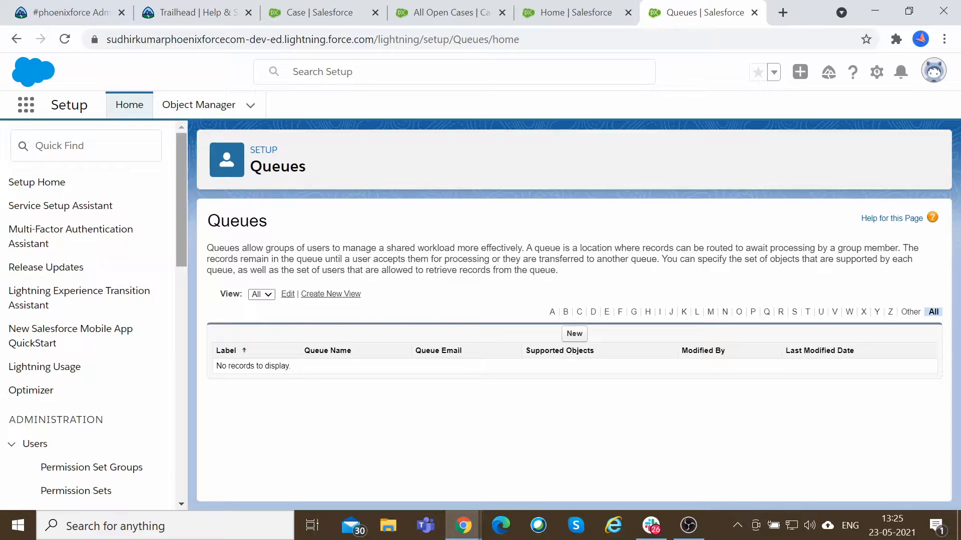
Highlight the Queues page description about records being routed to await processing by a group member.
drag(745, 247, 898, 247)
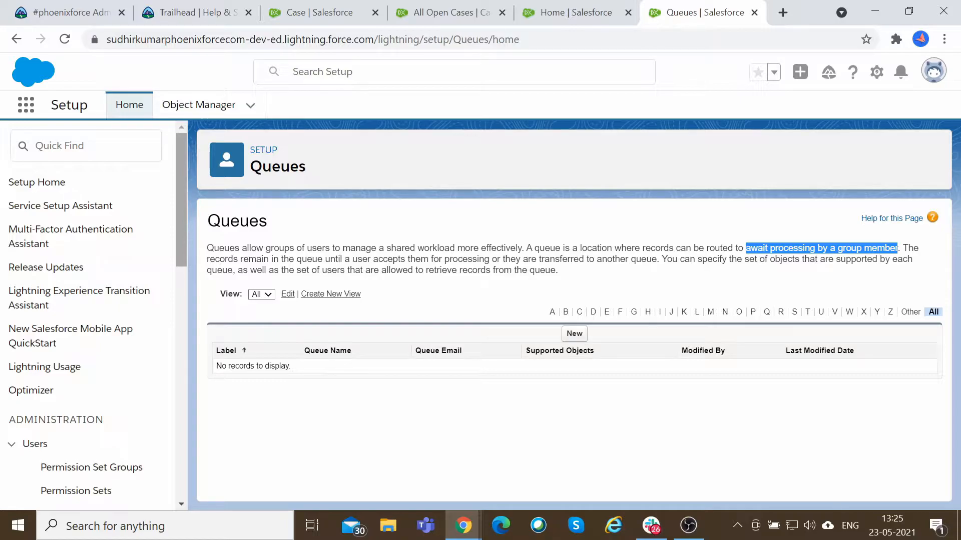
drag(745, 248, 233, 247)
drag(902, 248, 661, 259)
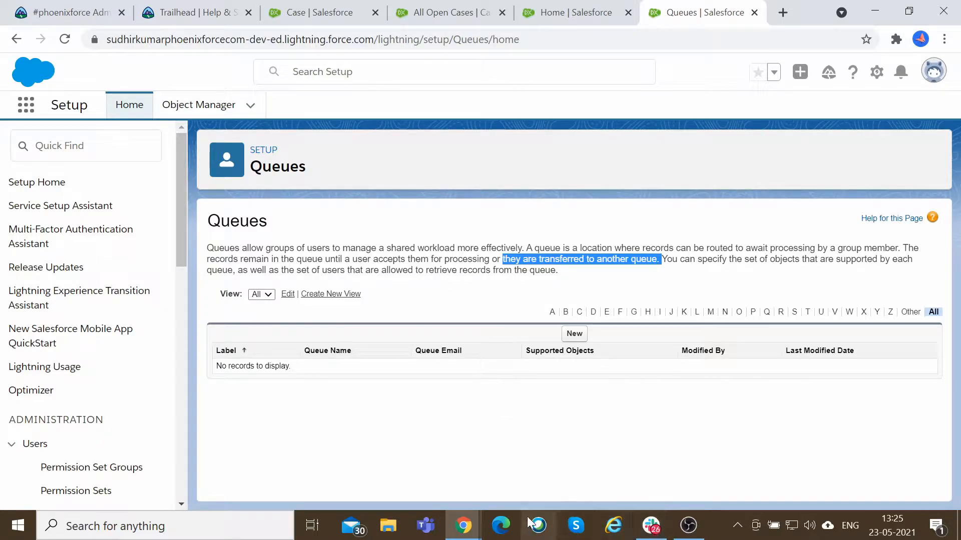
Switch to the Jamboard mapping diagram, highlight 'IT Queue', and return to Salesforce Setup.
click(453, 536)
click(461, 440)
click(337, 184)
drag(345, 184, 192, 185)
click(201, 190)
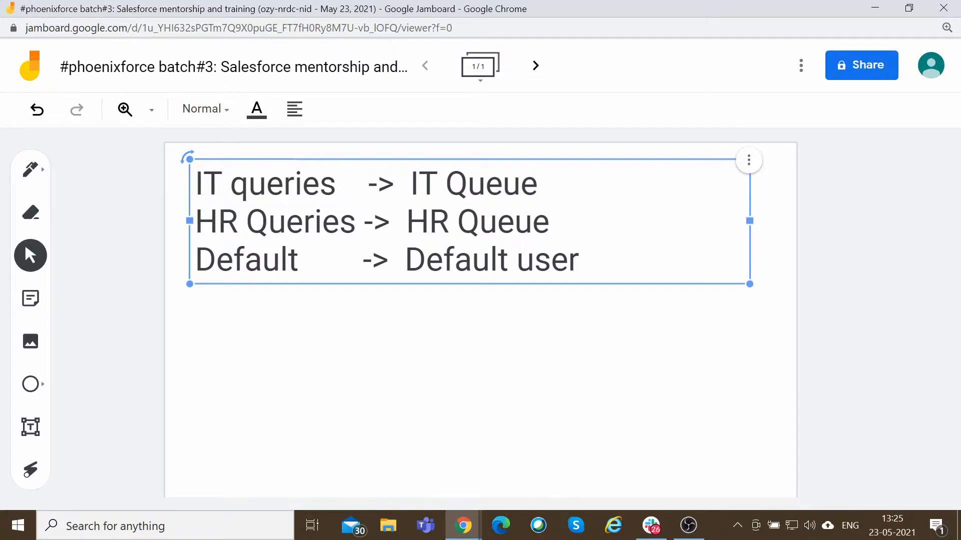
drag(411, 184, 538, 184)
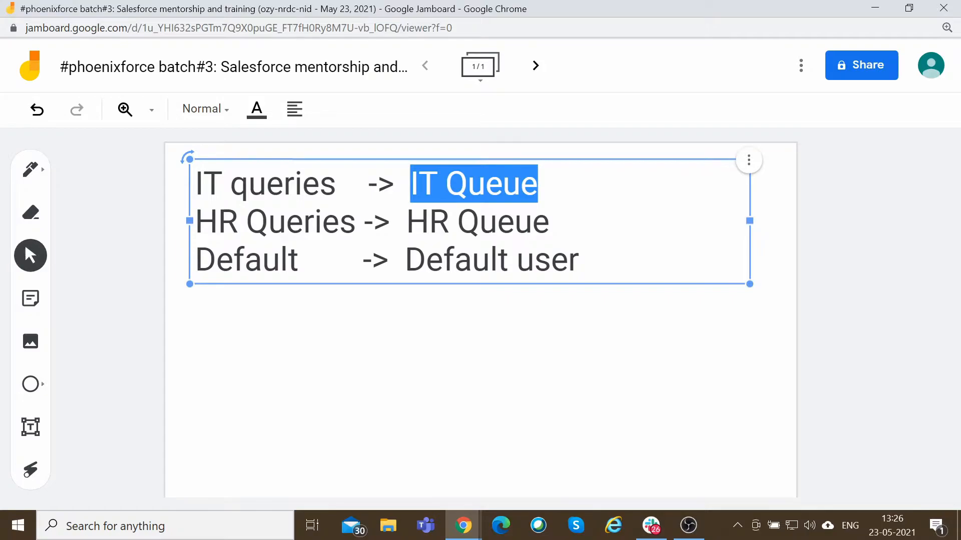
click(520, 183)
drag(539, 183, 410, 183)
drag(541, 183, 411, 184)
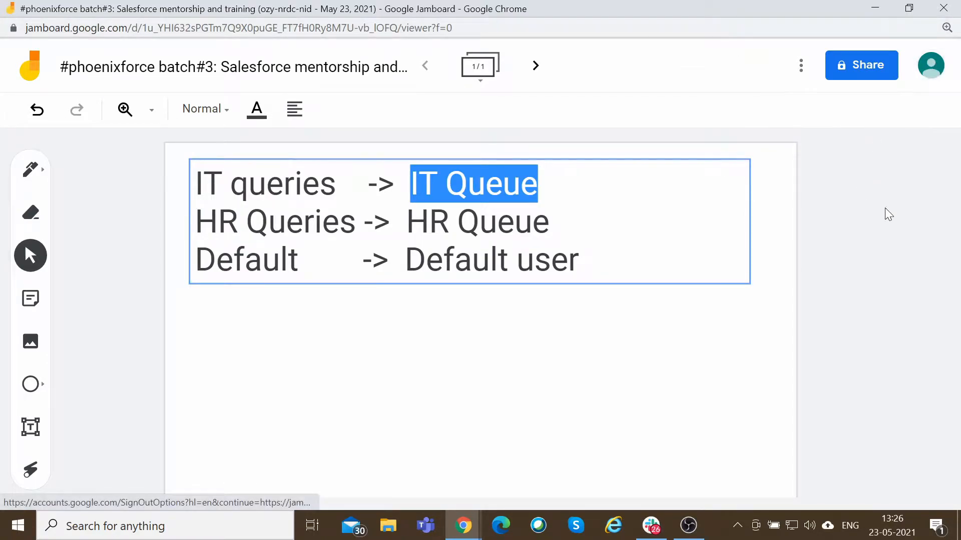
key(alt+Tab)
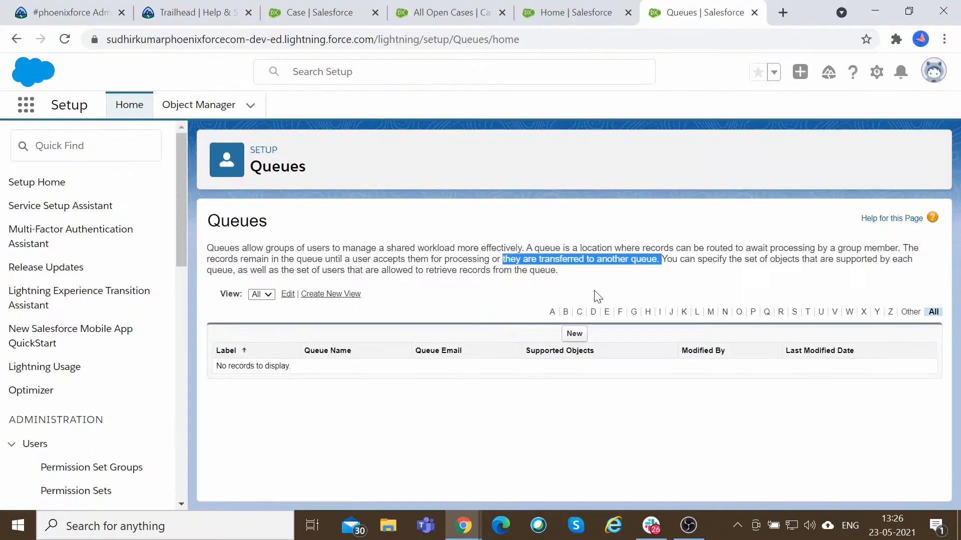
Highlight the Queues description passages about users accepting, transferring and retrieving queued records.
click(544, 278)
drag(340, 259, 529, 260)
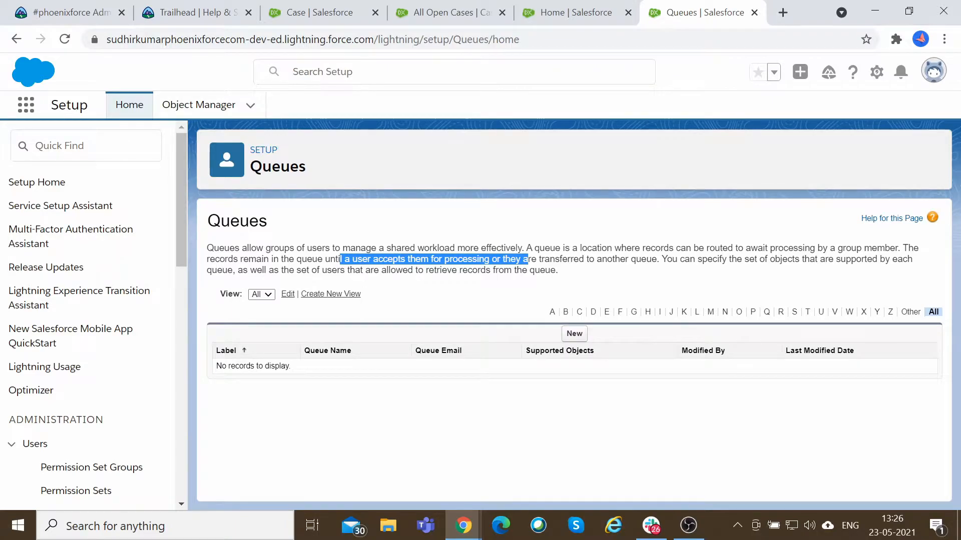
drag(567, 259, 652, 259)
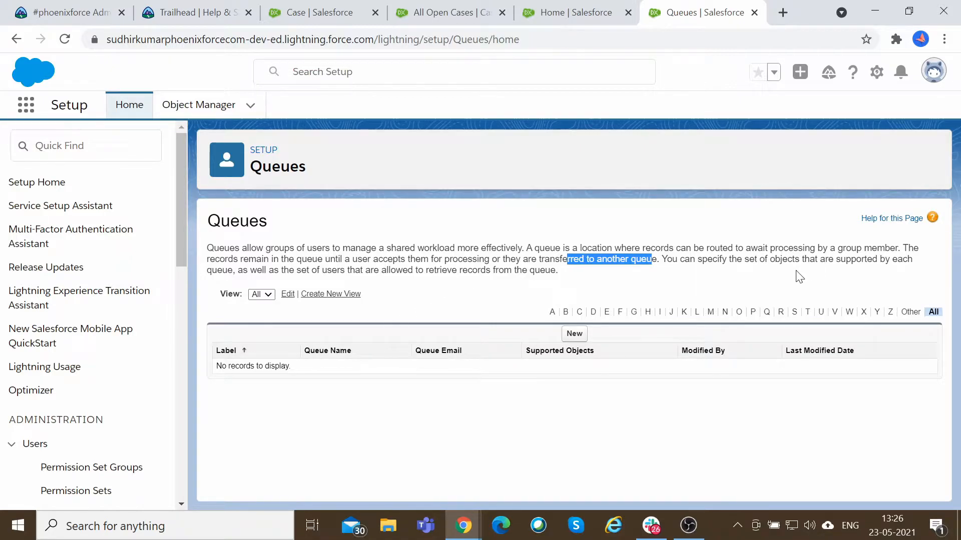
double_click(284, 167)
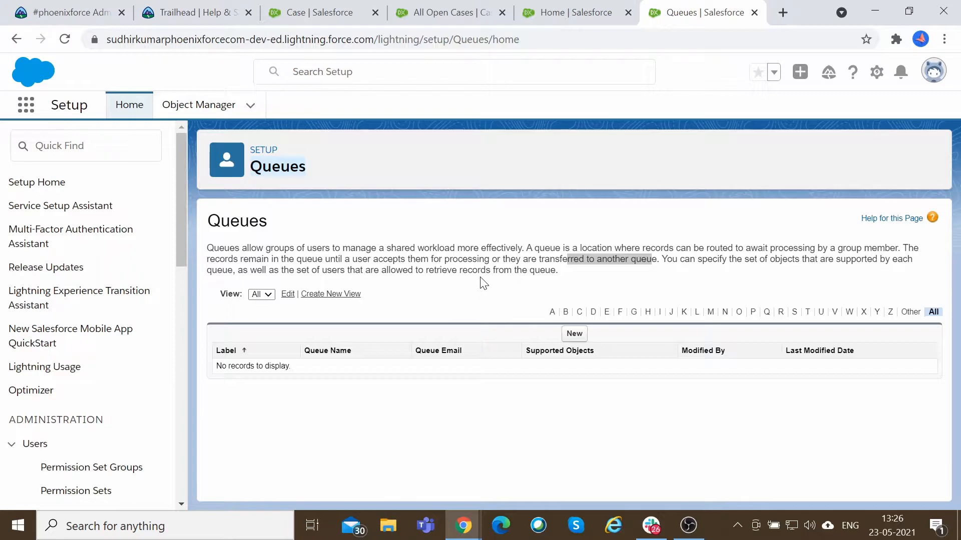
drag(347, 270, 558, 273)
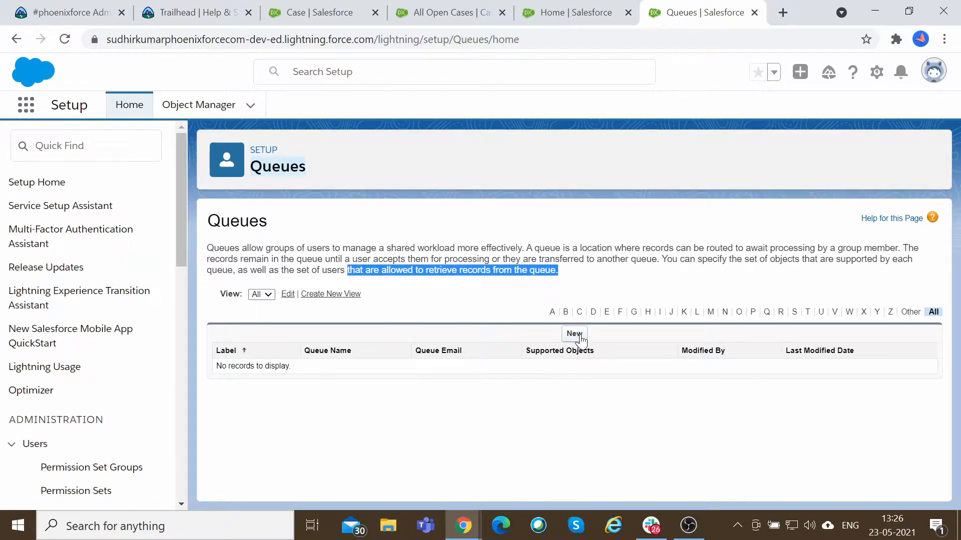
Start a new queue and add Case to its supported objects.
click(574, 333)
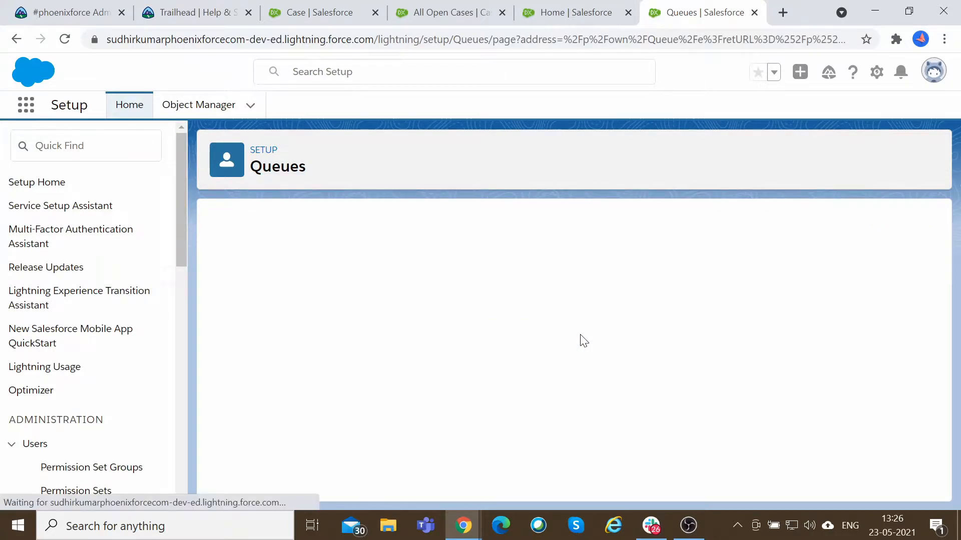
scroll(583, 340, down, 1)
scroll(581, 335, down, 1)
scroll(580, 338, up, 3)
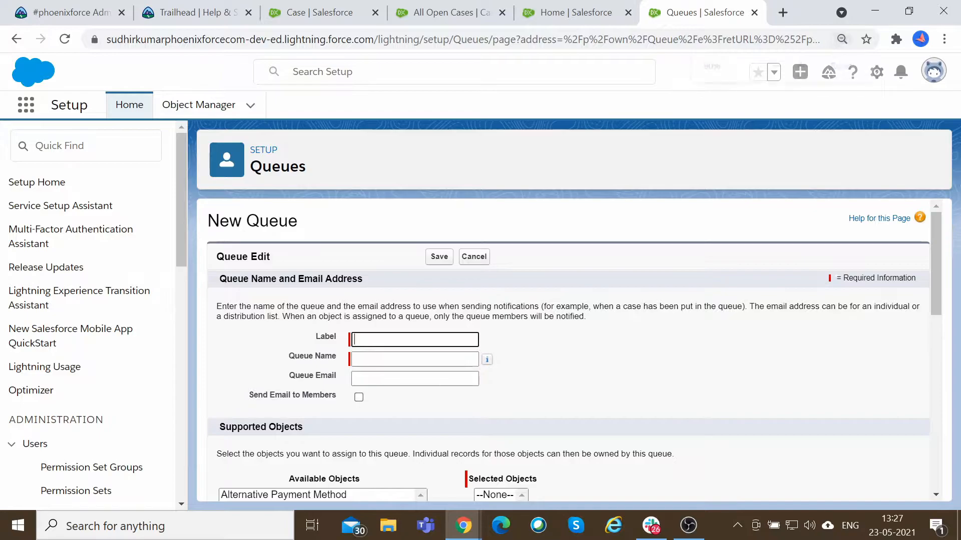
key(ctrl+minus)
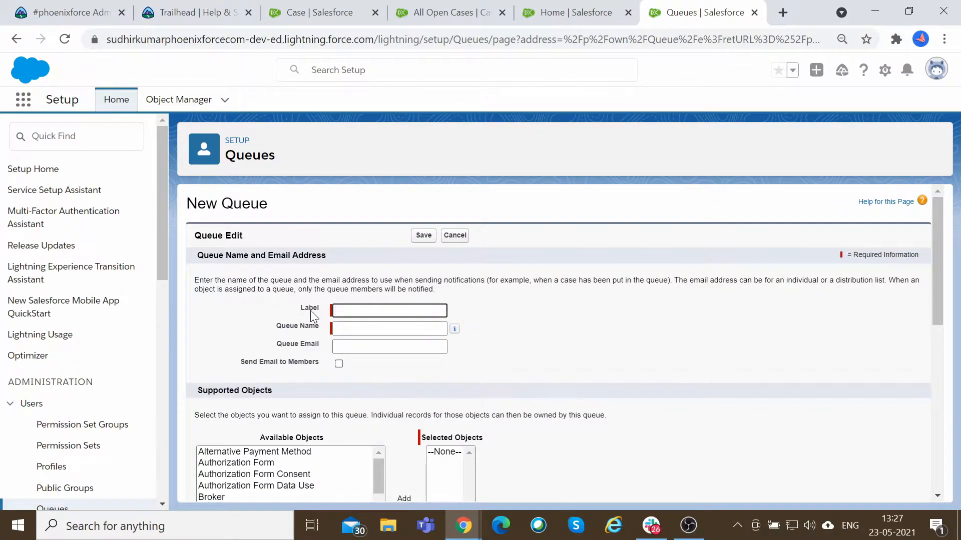
scroll(322, 332, down, 1)
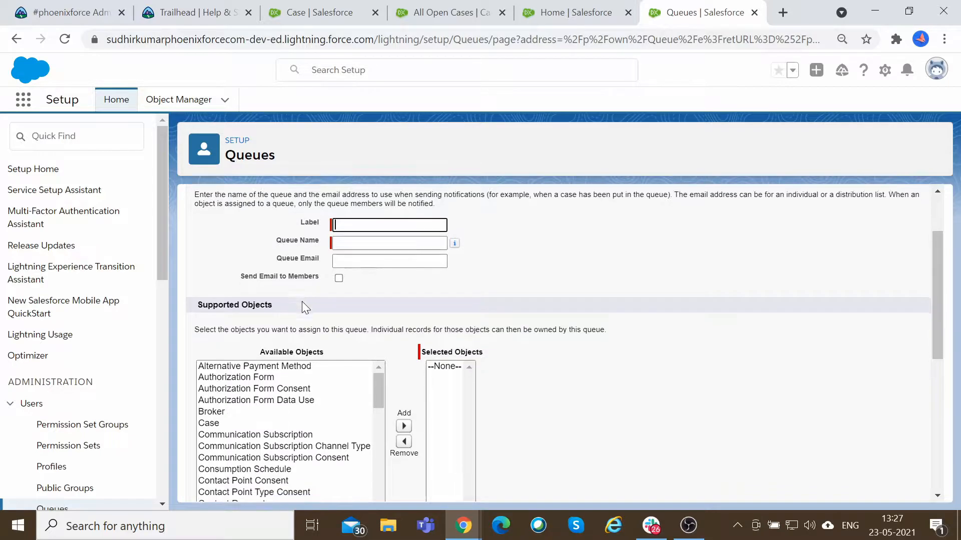
scroll(302, 306, down, 1)
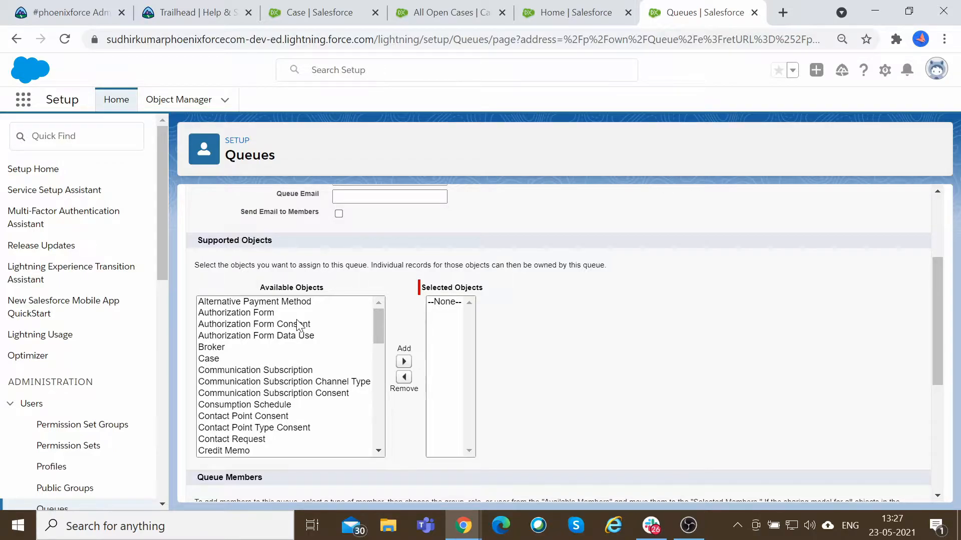
scroll(290, 343, down, 5)
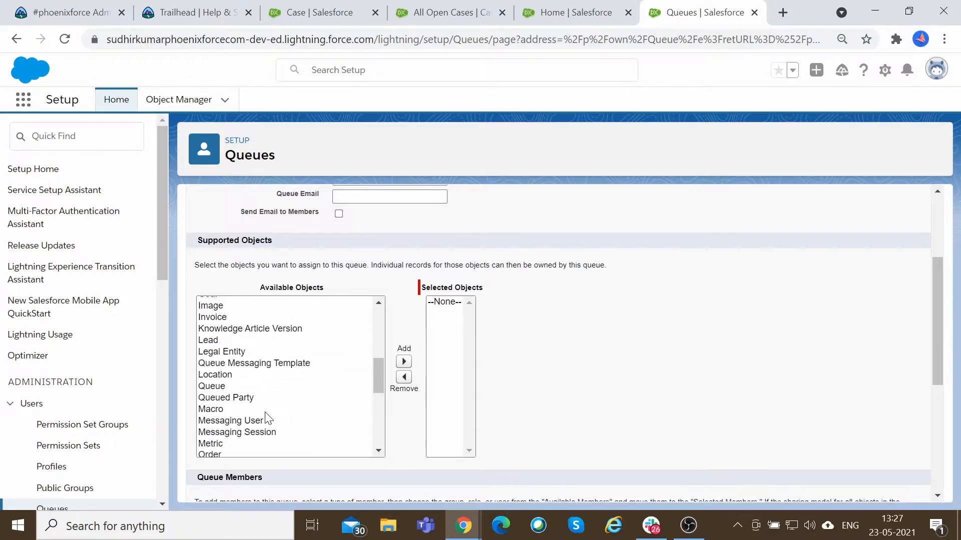
scroll(265, 415, down, 3)
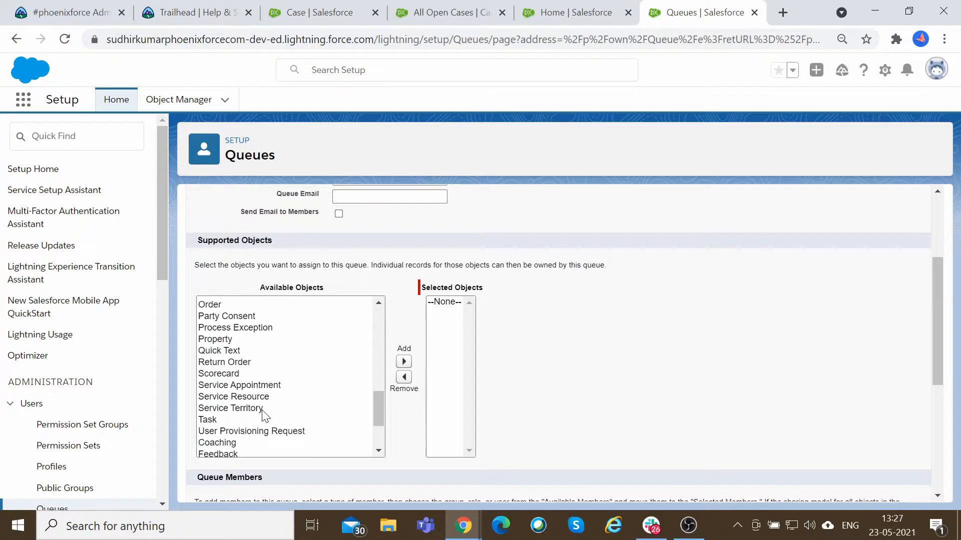
scroll(264, 410, up, 10)
click(221, 360)
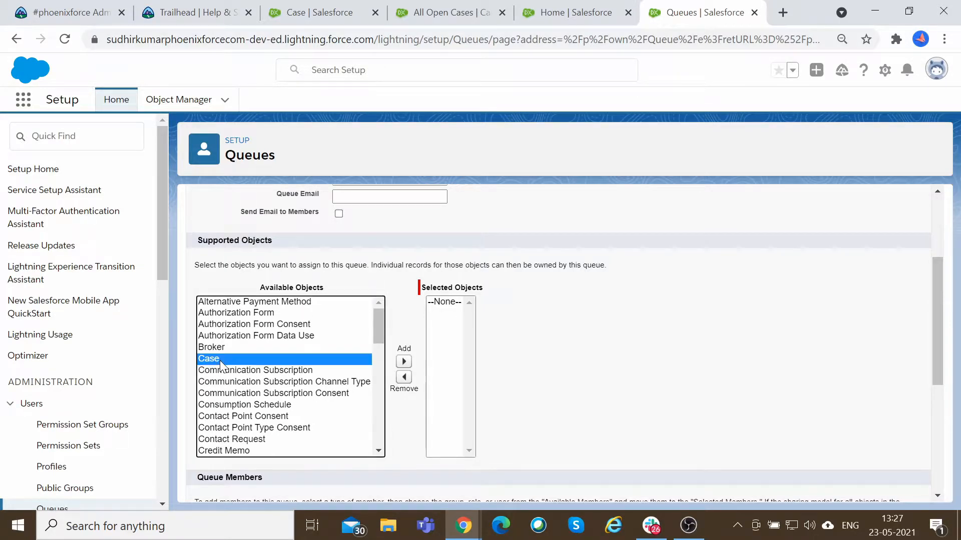
click(403, 361)
Browse the available queue members listed under Users and under Roles and Subordinates.
scroll(572, 326, down, 3)
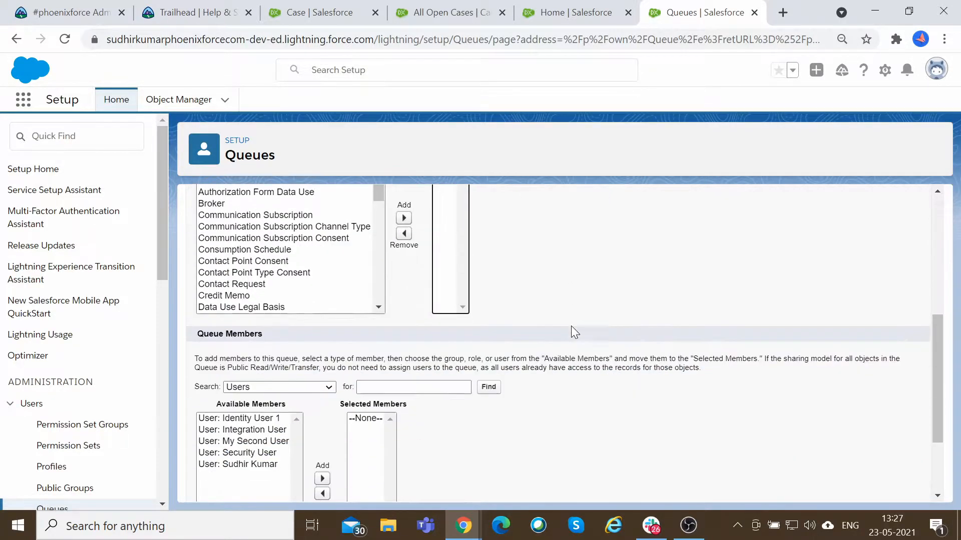
scroll(576, 332, down, 2)
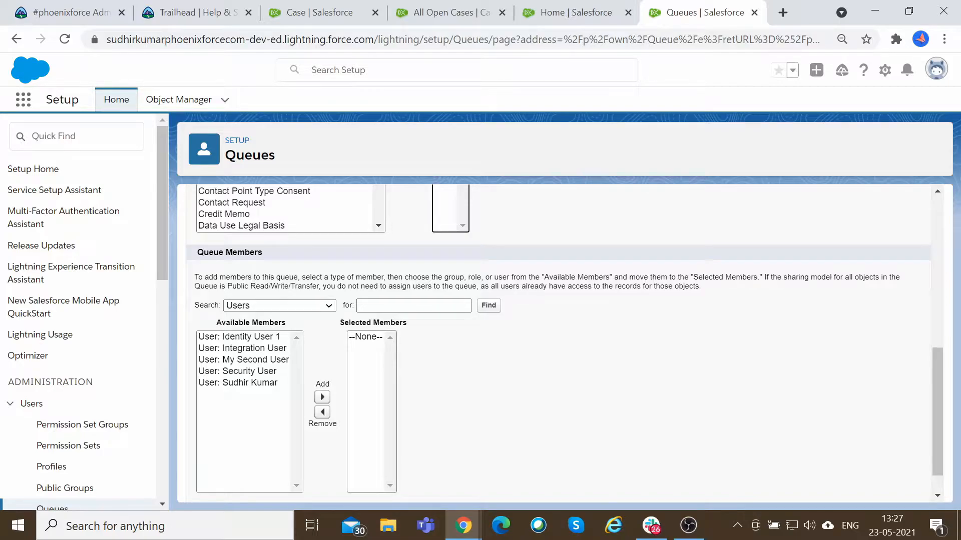
scroll(646, 367, down, 1)
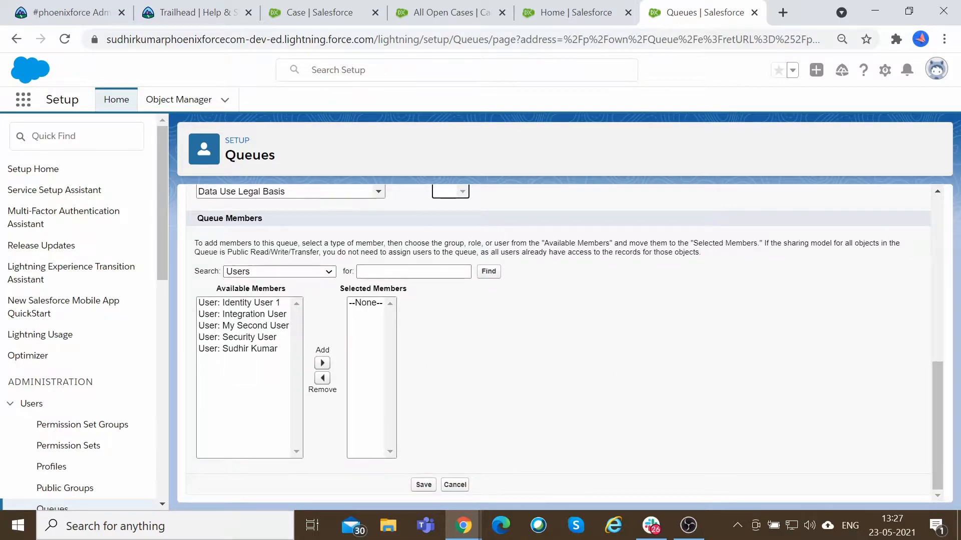
click(323, 273)
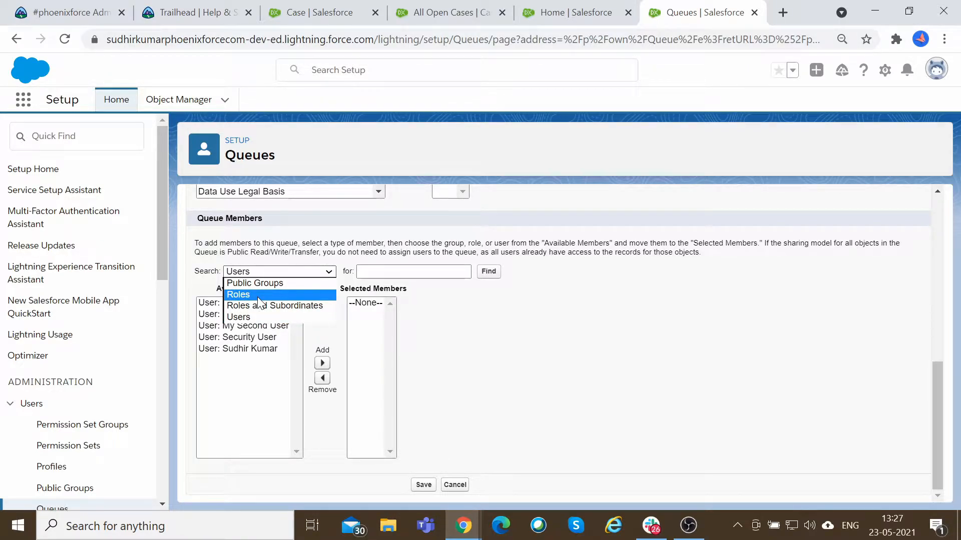
click(282, 317)
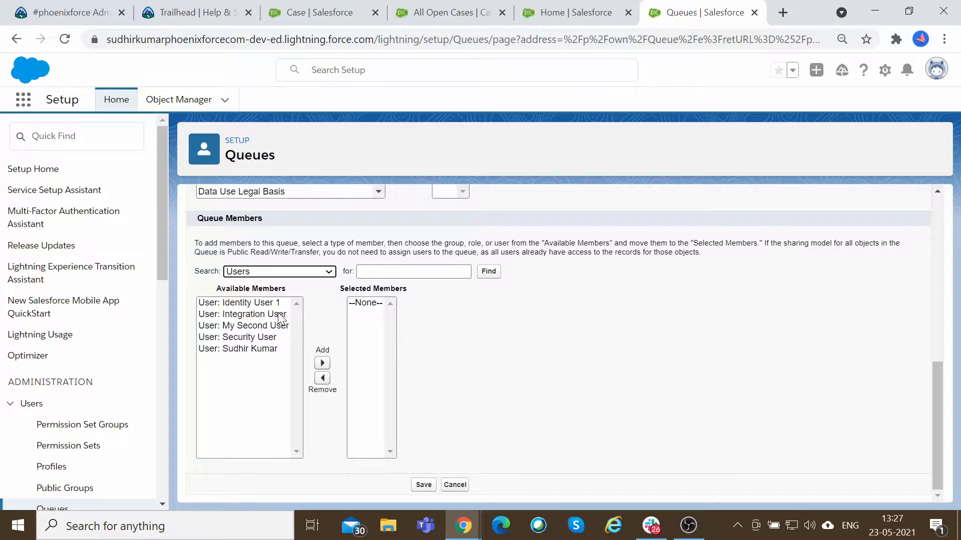
click(212, 303)
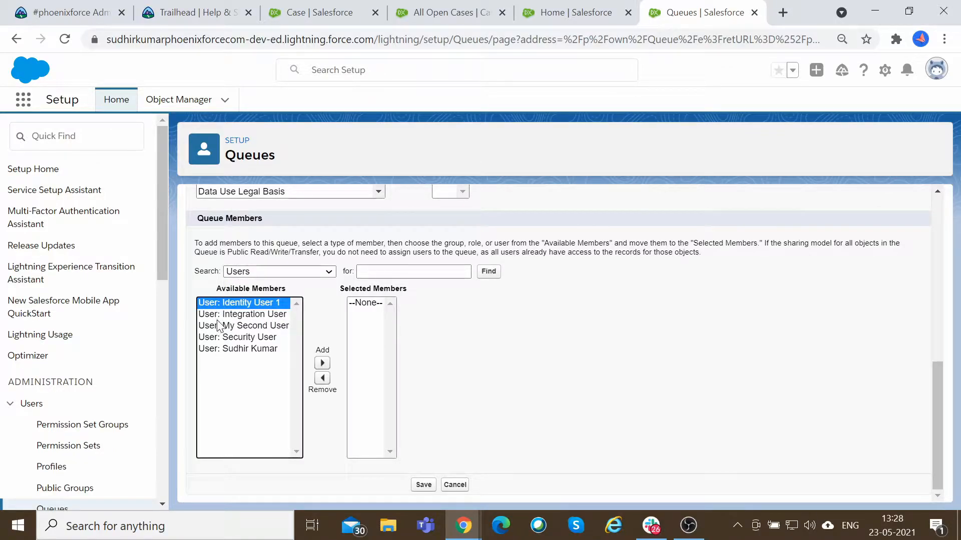
click(280, 273)
click(263, 306)
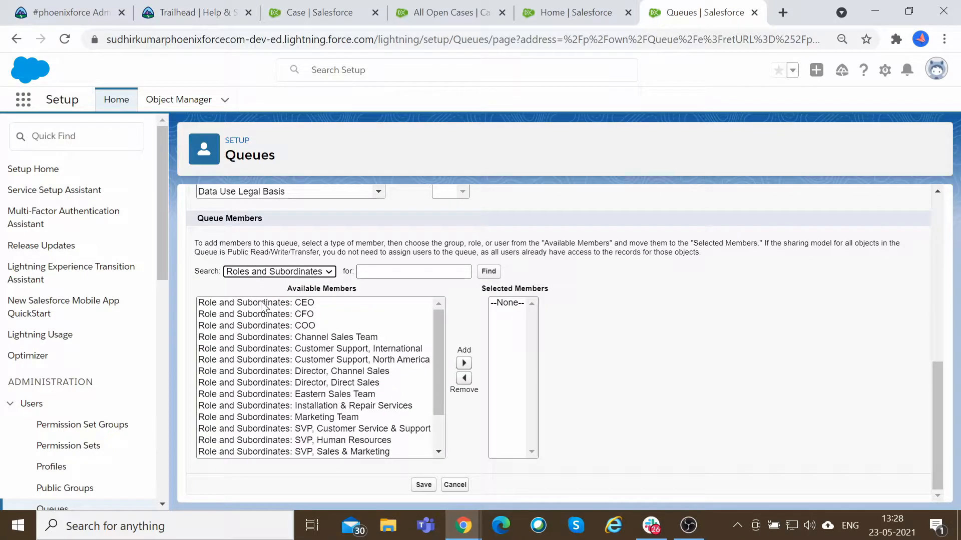
click(304, 305)
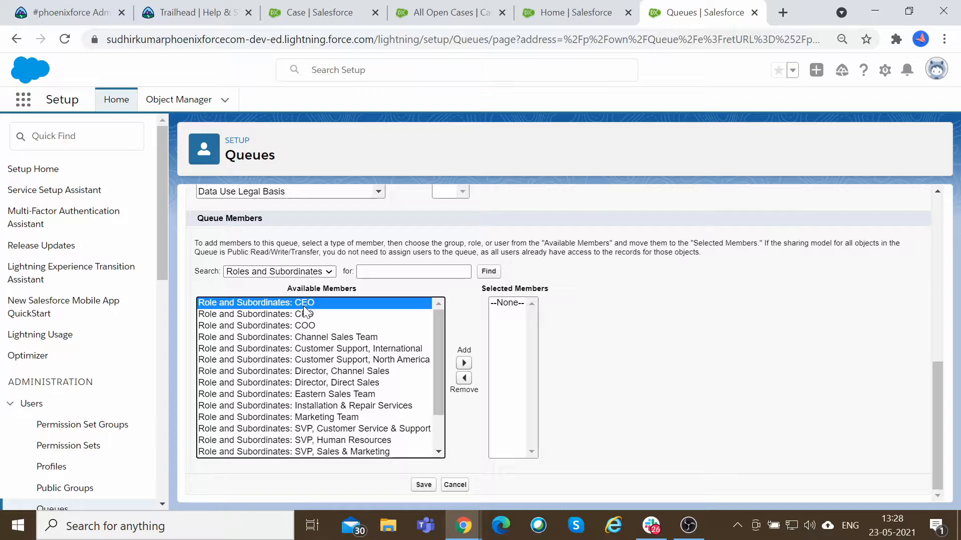
scroll(399, 213, up, 4)
scroll(398, 214, down, 4)
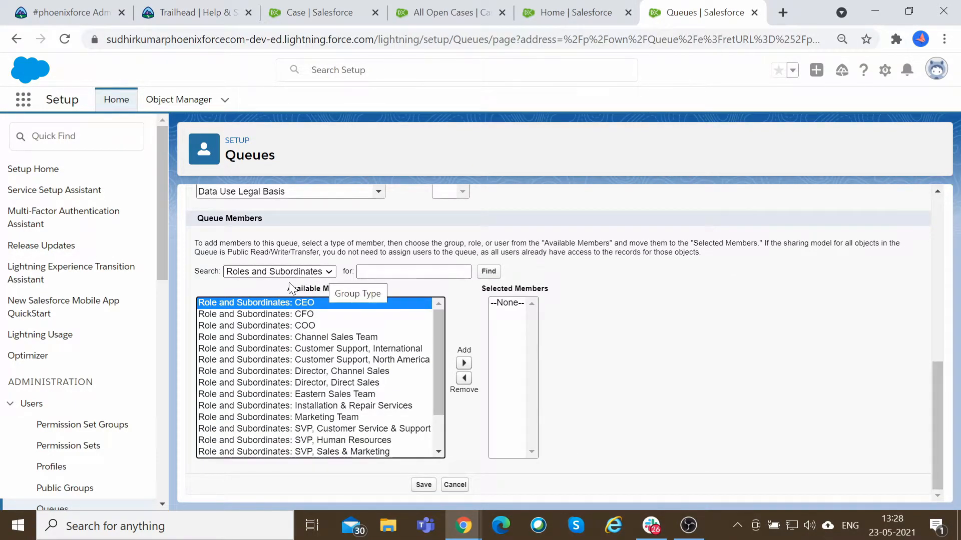
click(298, 326)
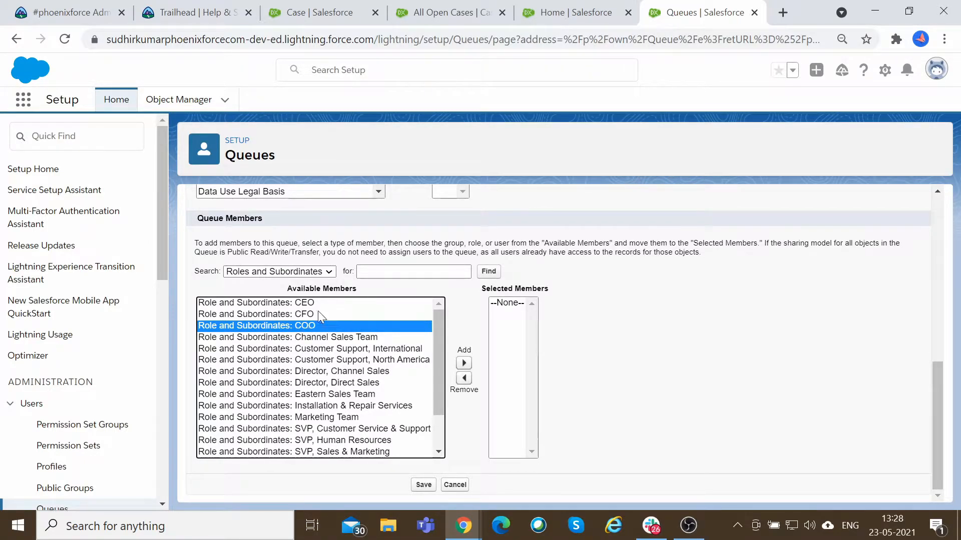
Add the CEO role as a queue member.
click(311, 271)
key(Escape)
key(Up)
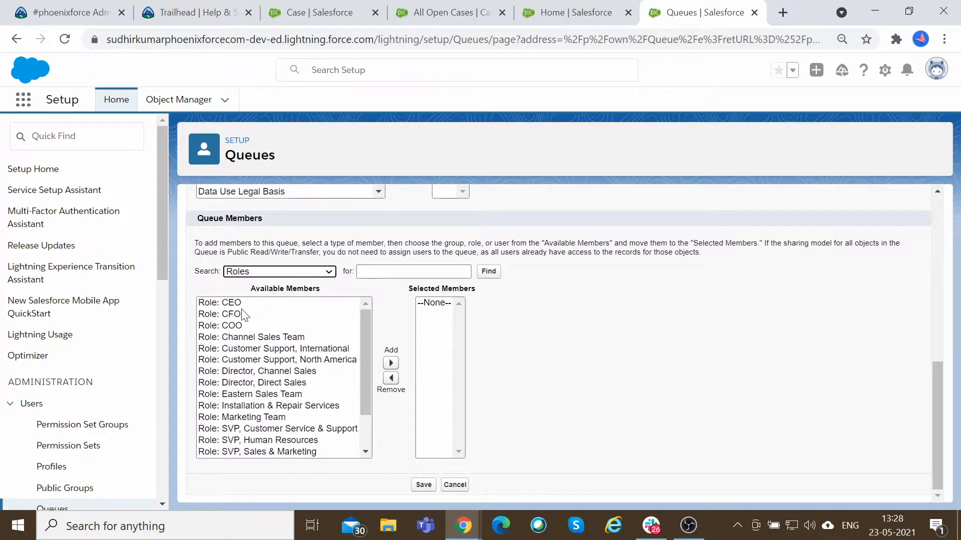
click(232, 302)
click(390, 363)
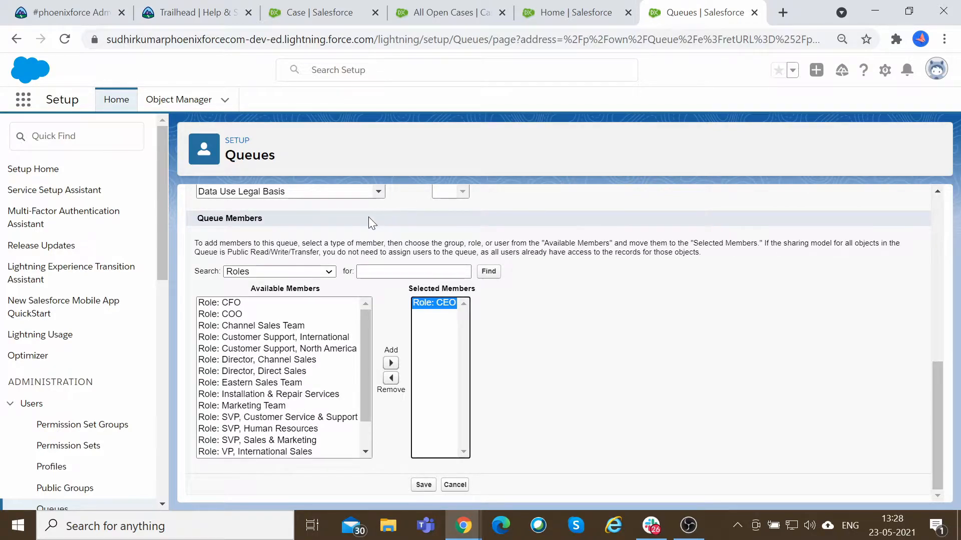
Add the public group Group 1 as a queue member.
click(303, 272)
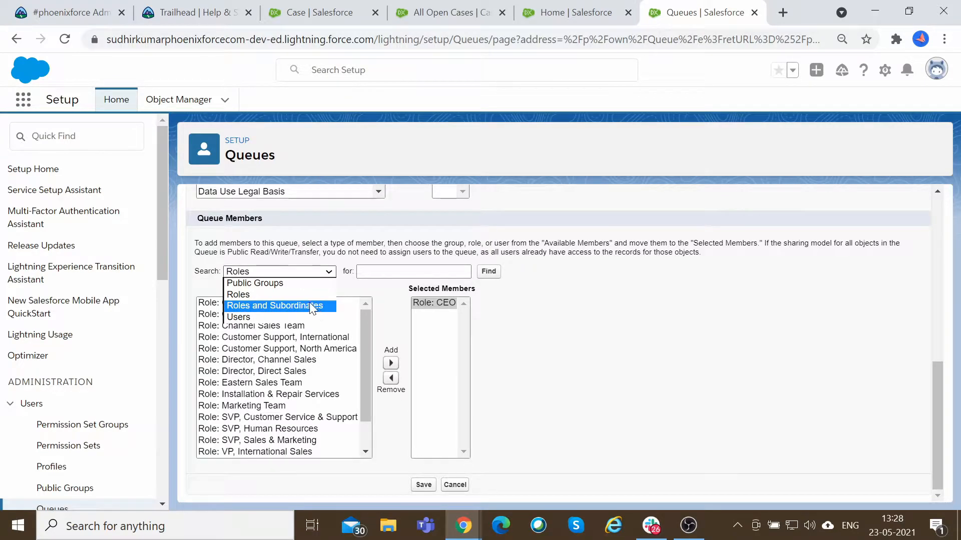
click(299, 283)
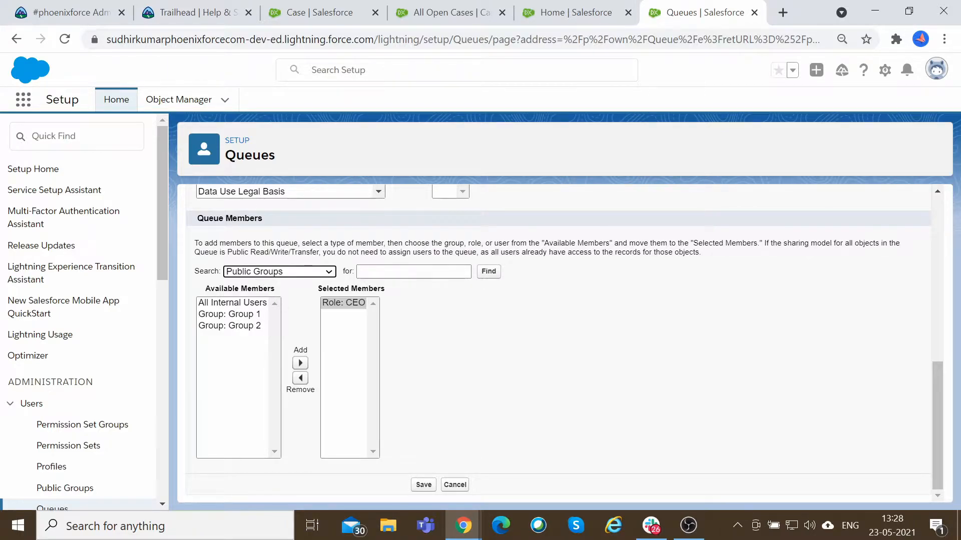
click(253, 314)
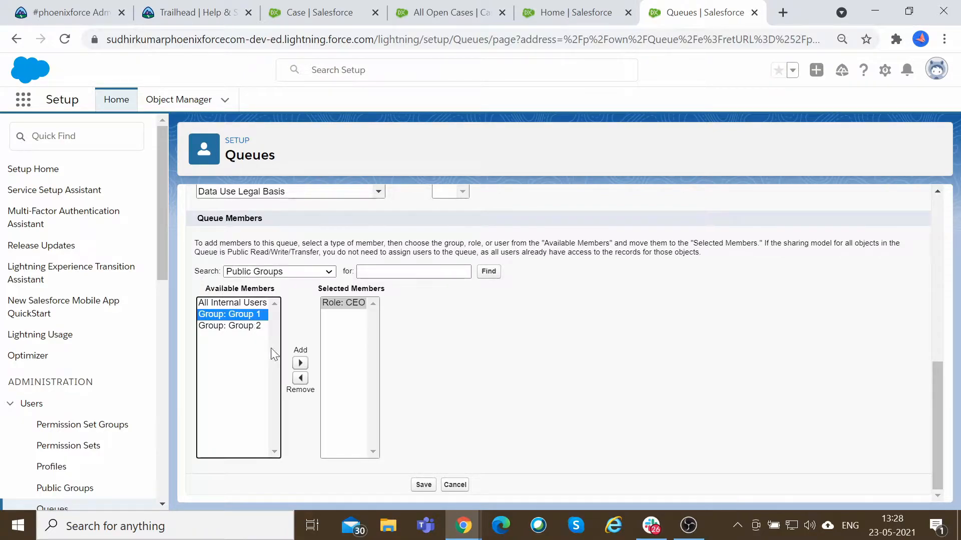
click(301, 363)
scroll(298, 307, up, 1)
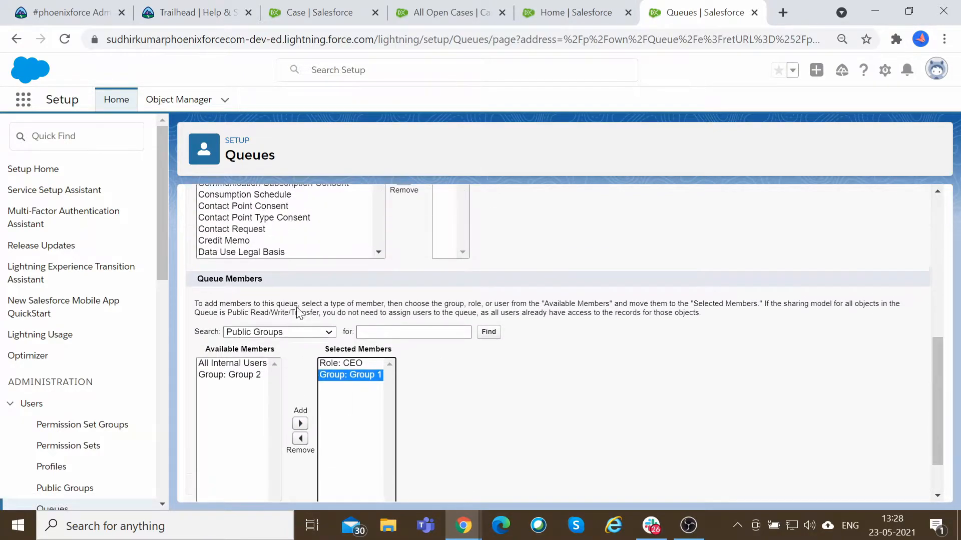
scroll(298, 307, up, 8)
scroll(252, 278, down, 6)
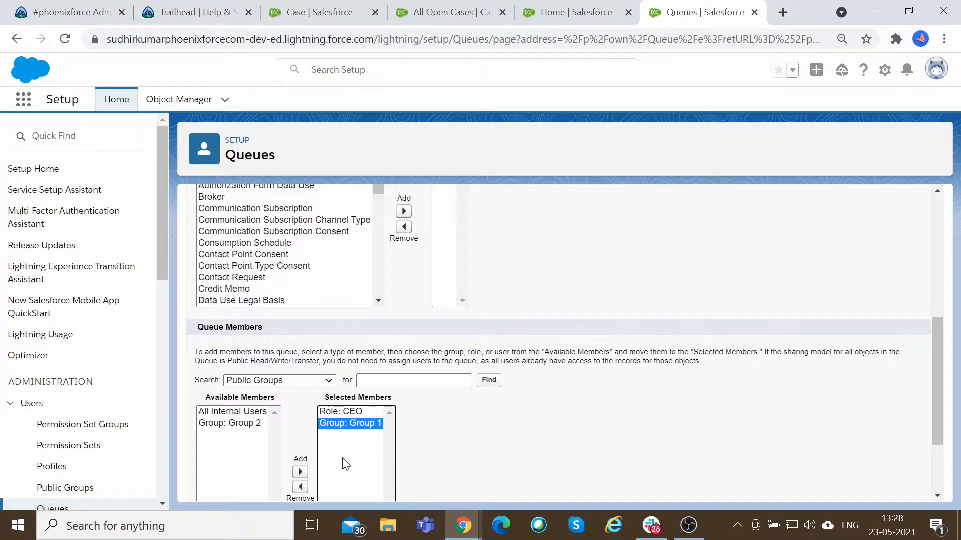
Remove Group 1 from the queue members and add the logged-in admin's user account as a member.
click(300, 486)
scroll(293, 456, down, 1)
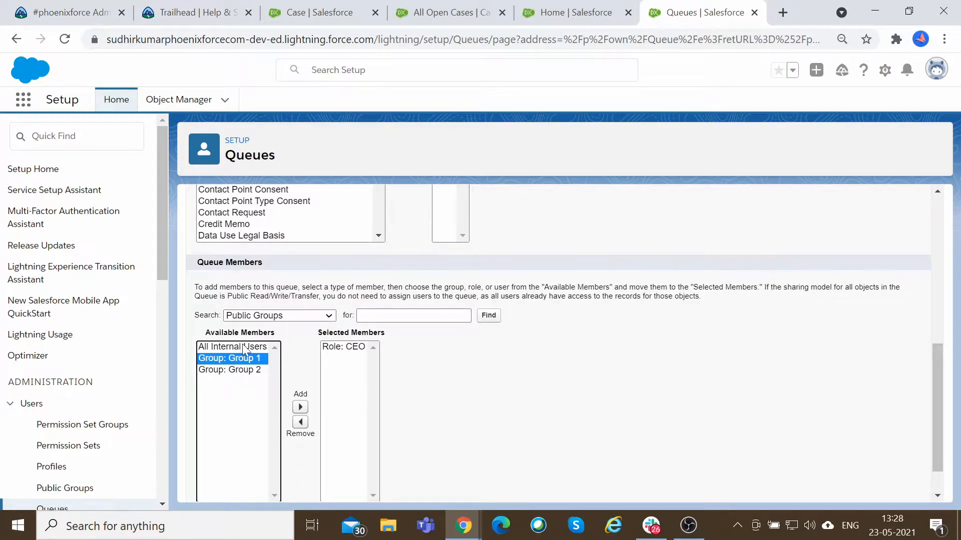
click(284, 315)
click(247, 360)
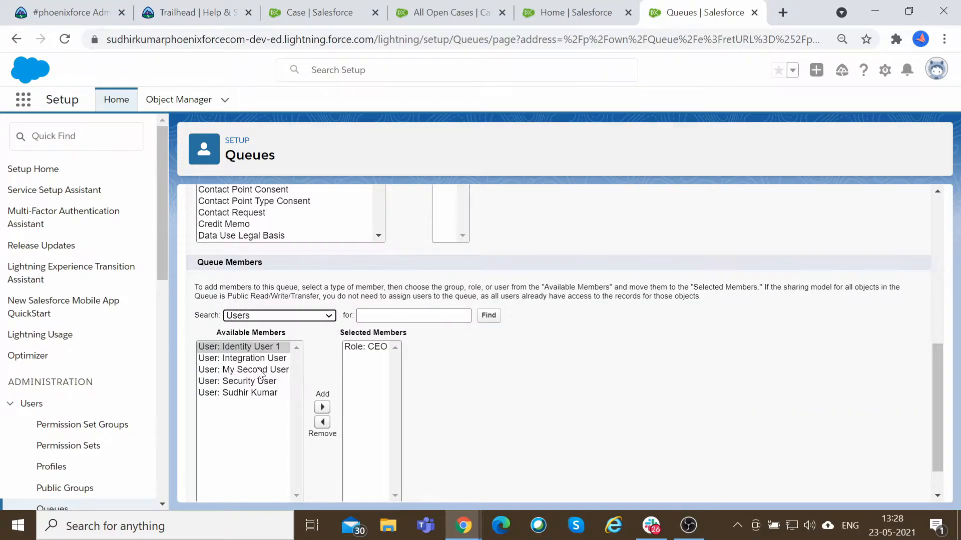
click(265, 393)
click(322, 408)
Remove the CEO role and add the Customer Support, North America role as a queue member.
click(364, 347)
click(323, 422)
click(280, 315)
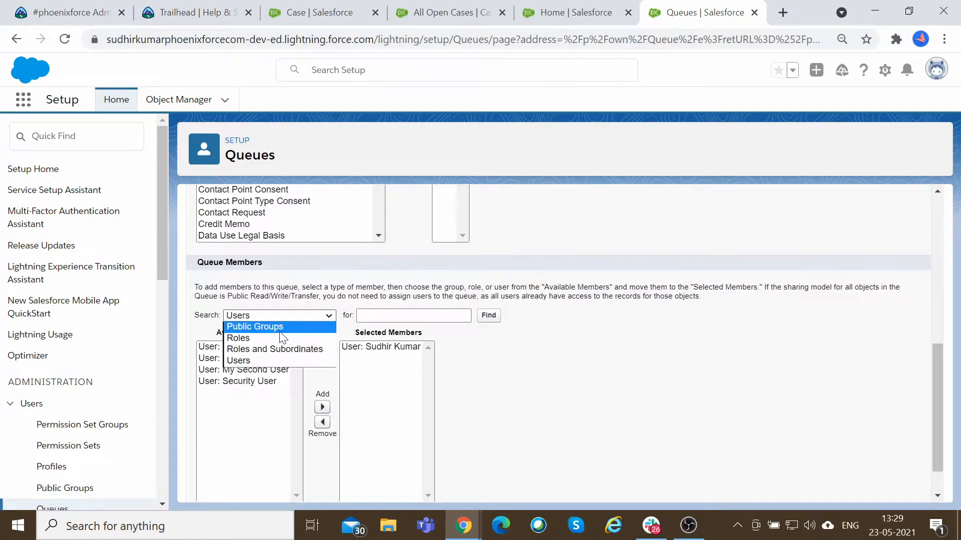
click(281, 335)
scroll(350, 339, down, 3)
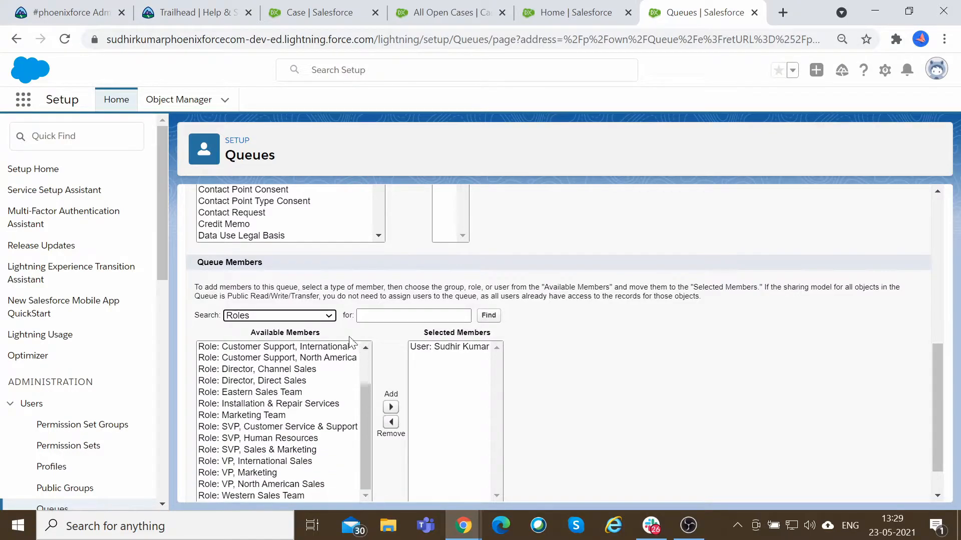
scroll(637, 313, down, 2)
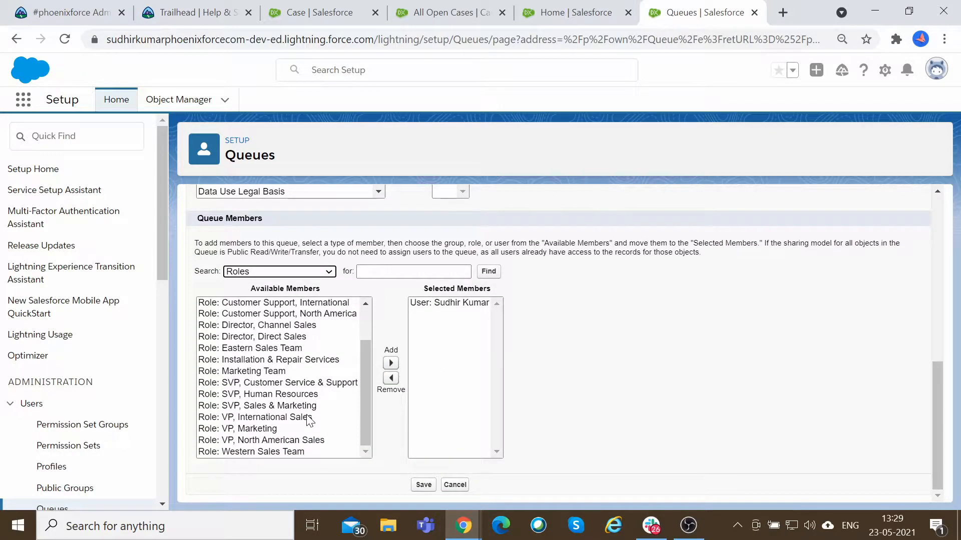
scroll(310, 422, up, 2)
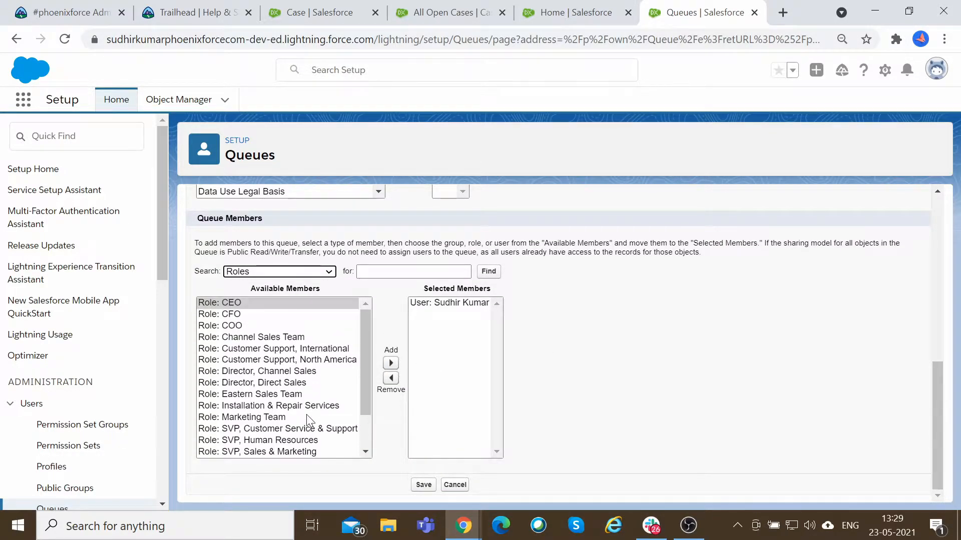
click(280, 360)
click(389, 365)
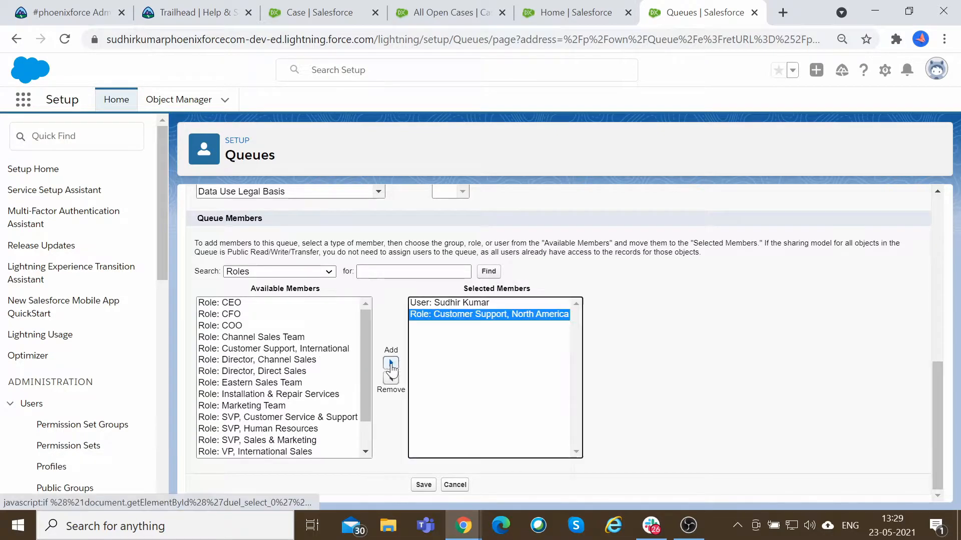
Add Roles and Subordinates: Customer Support, North America as a queue member.
click(316, 272)
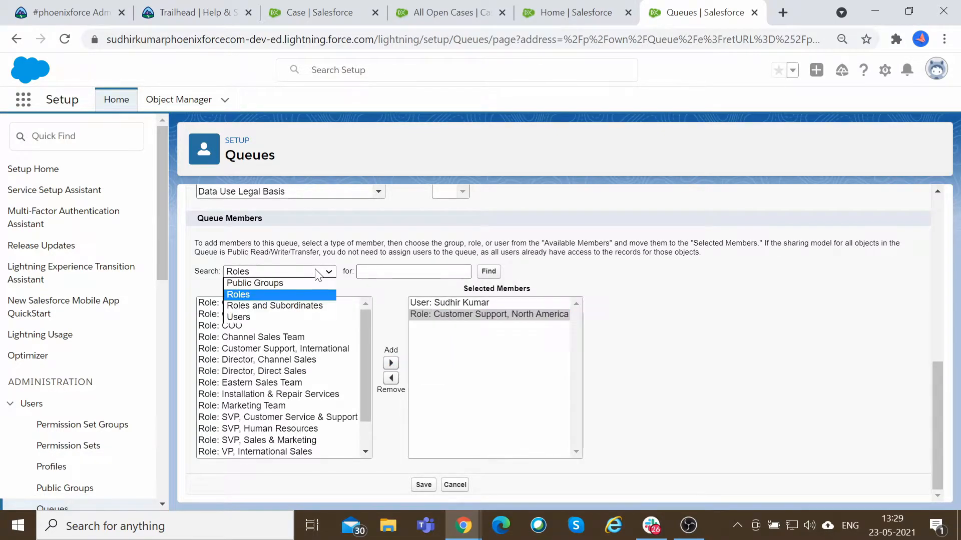
click(300, 306)
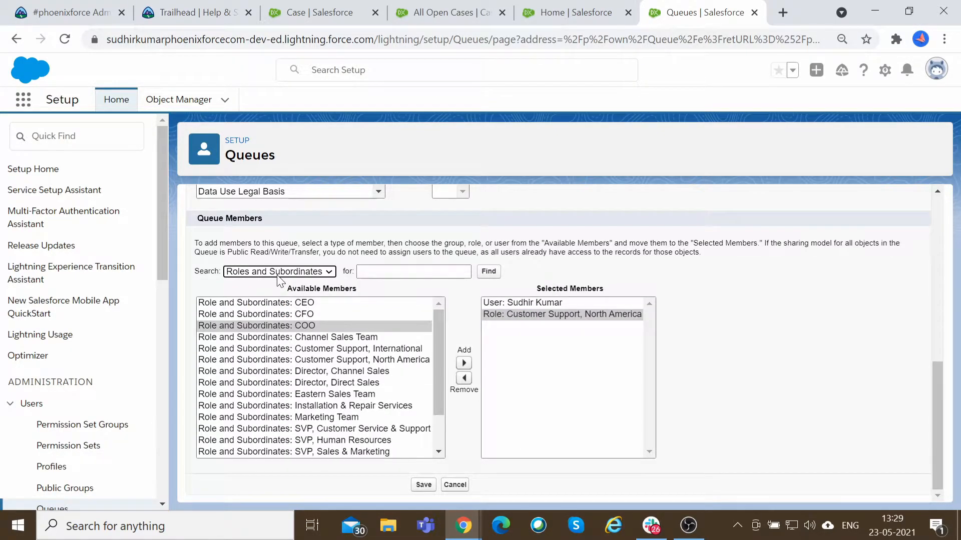
click(333, 362)
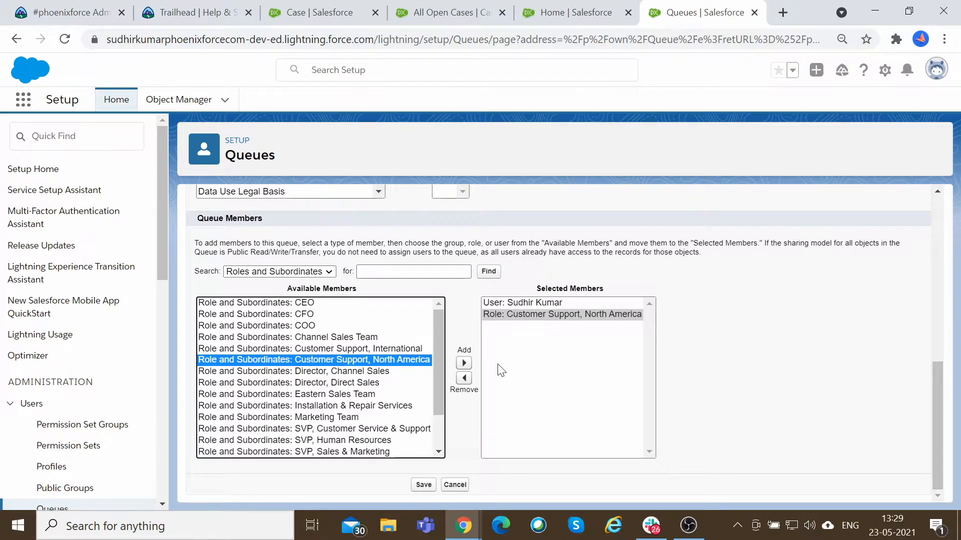
click(464, 362)
Add the public group Group 1 back as a queue member.
scroll(317, 343, up, 3)
click(328, 423)
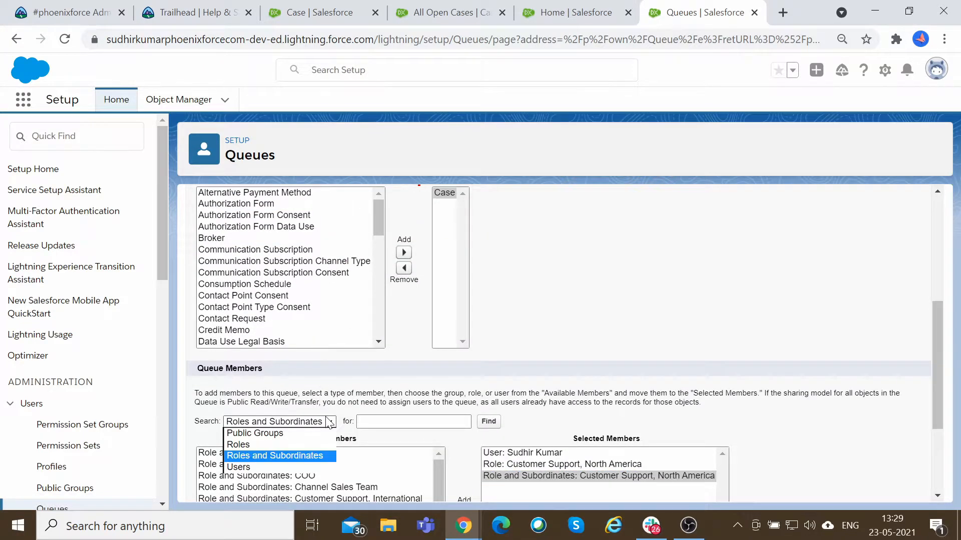
click(255, 434)
scroll(280, 350, down, 3)
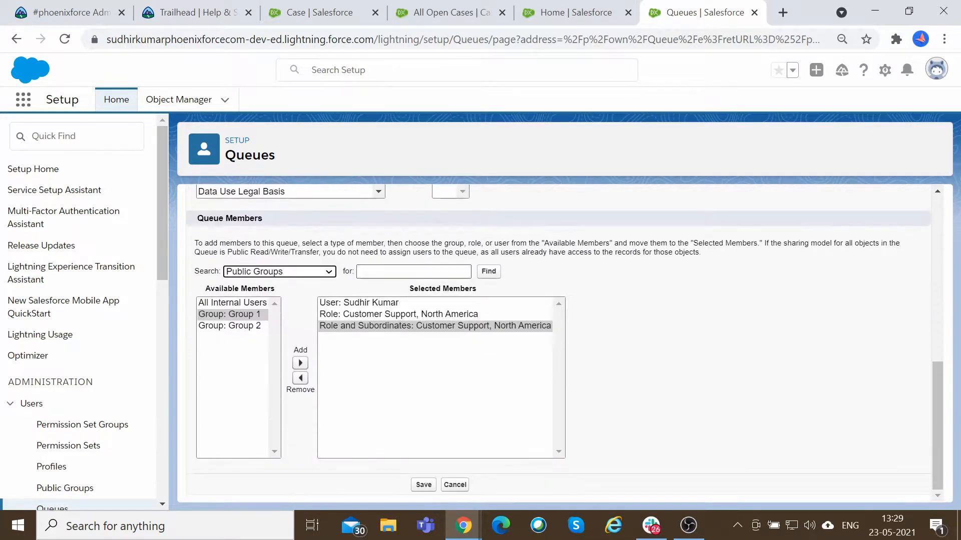
click(249, 315)
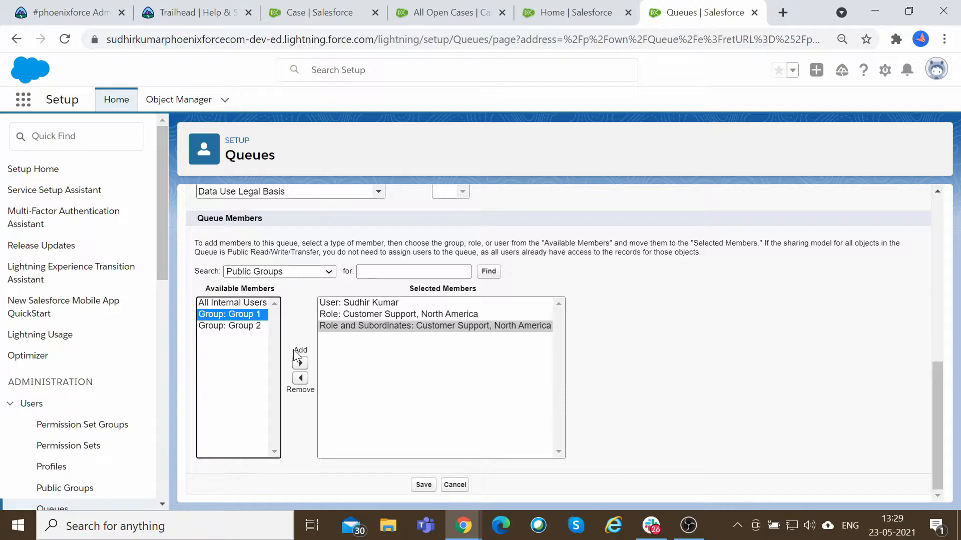
click(300, 364)
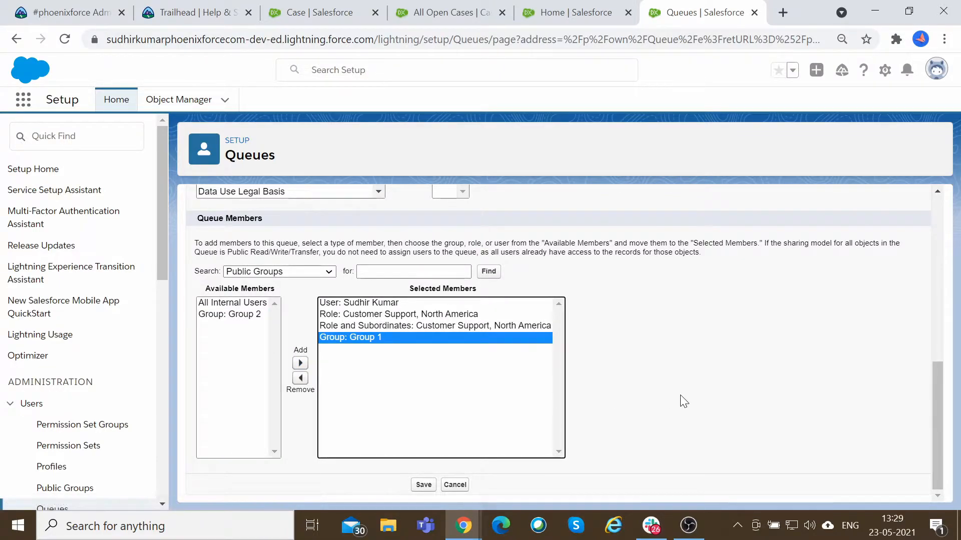
Enable Send Email to Members for the new queue after reviewing the notification description.
scroll(681, 395, up, 10)
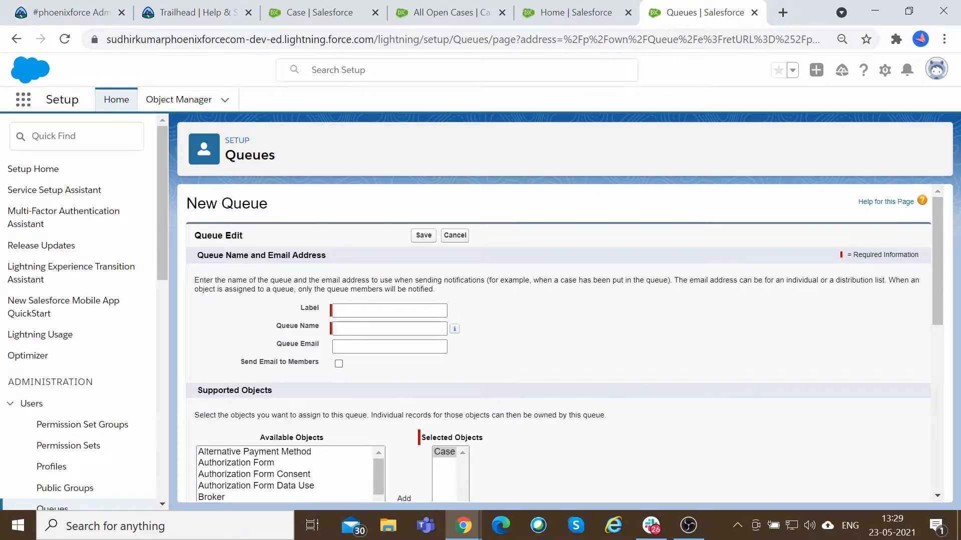
drag(195, 280, 235, 280)
click(236, 281)
drag(303, 281, 362, 280)
drag(569, 280, 659, 280)
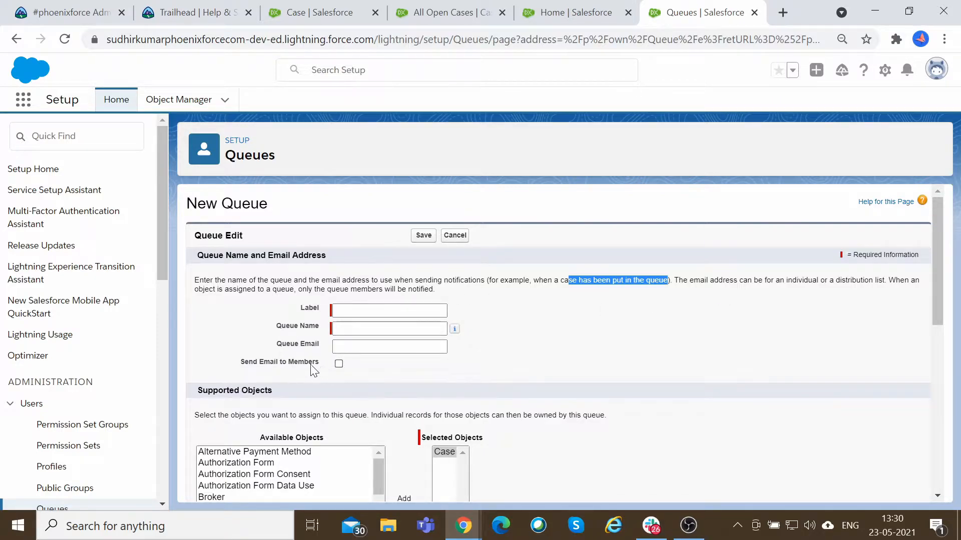
click(338, 364)
click(710, 301)
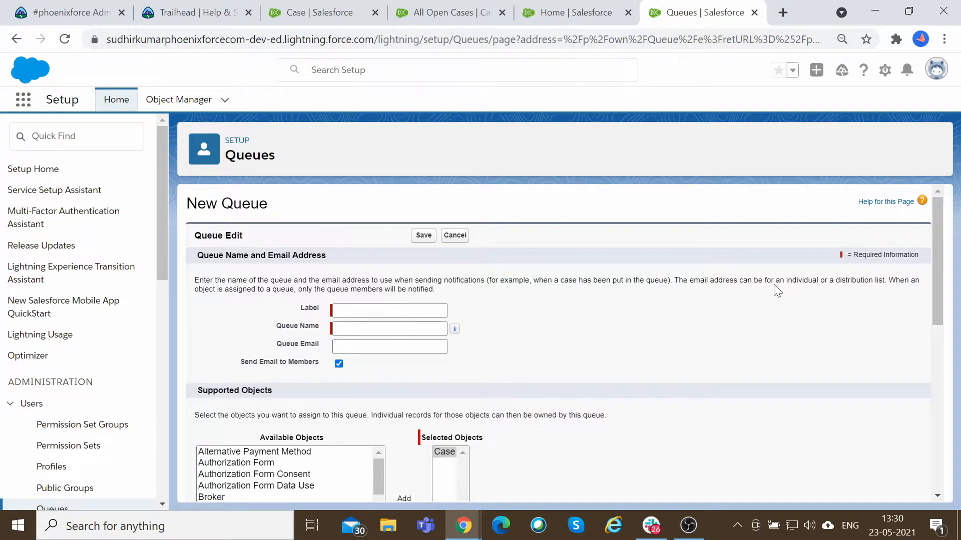
drag(885, 280, 829, 280)
Set the queue label to HR Queue.
click(389, 347)
click(388, 311)
key(Tab)
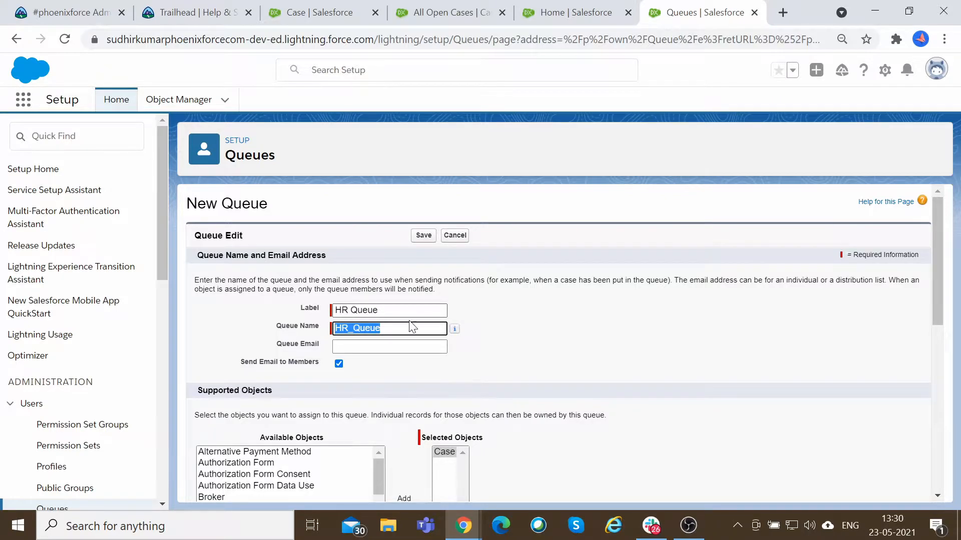
scroll(431, 349, down, 10)
scroll(400, 350, up, 10)
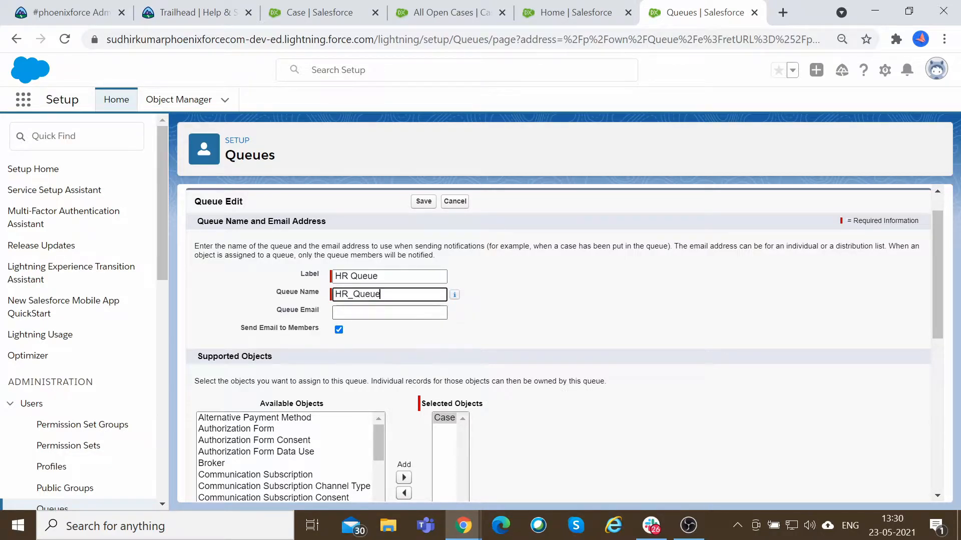
scroll(429, 349, down, 10)
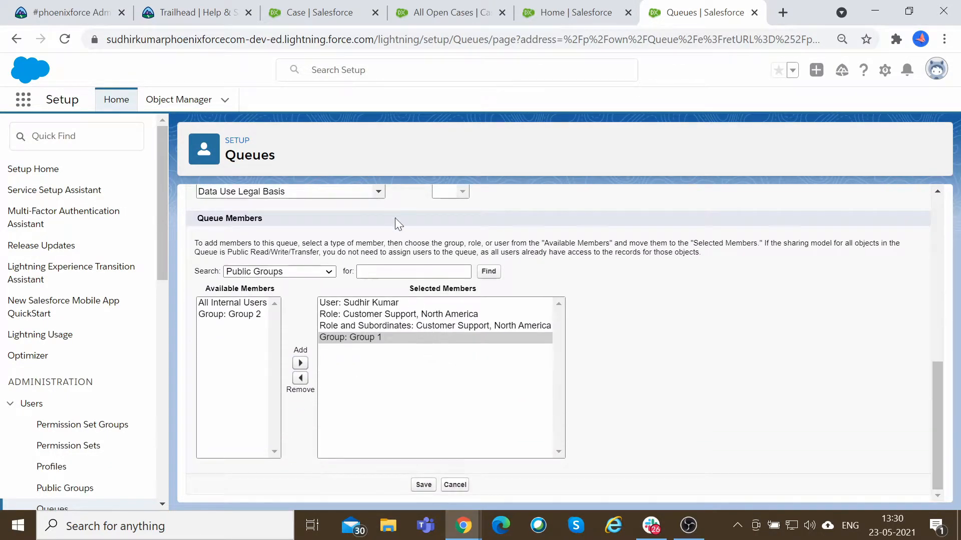
scroll(400, 233, up, 10)
Relabel the queue as IT Queue with queue name IT_Queue and save it.
key(BackSpace)
key(shift+Tab)
key(BackSpace)
text(IT Queue)
key(Tab)
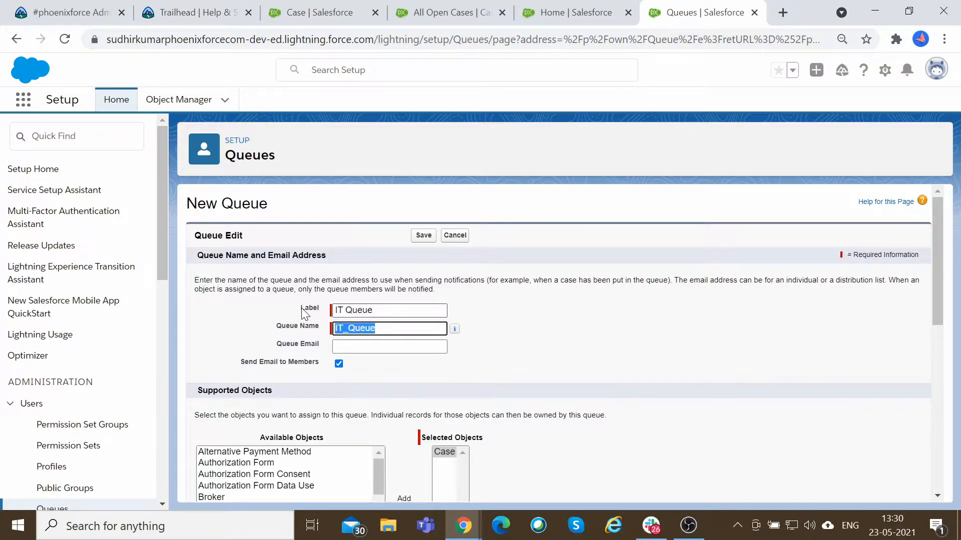
click(417, 240)
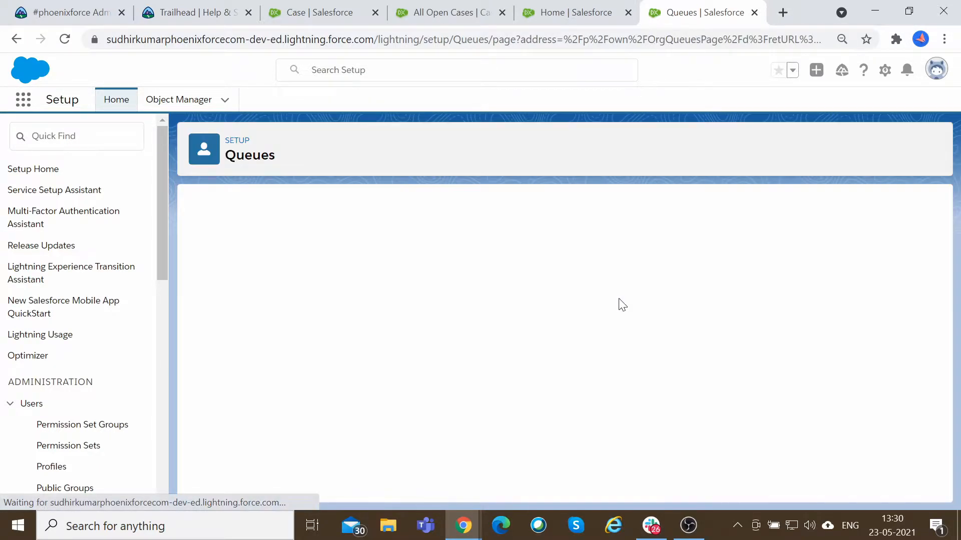
Start another new queue labelled HR Queue and add Case to its supported objects.
click(564, 305)
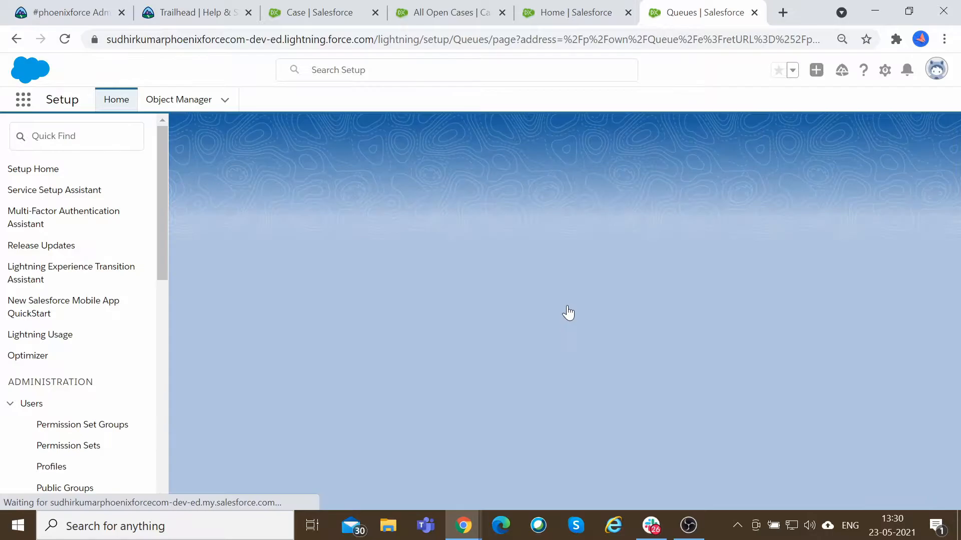
text(HR Queue)
key(Tab)
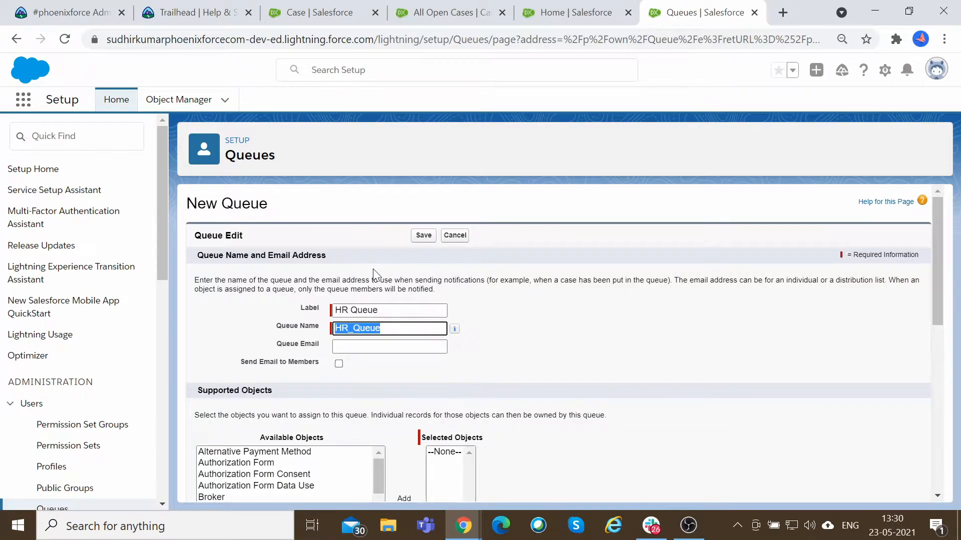
scroll(389, 305, down, 5)
click(228, 283)
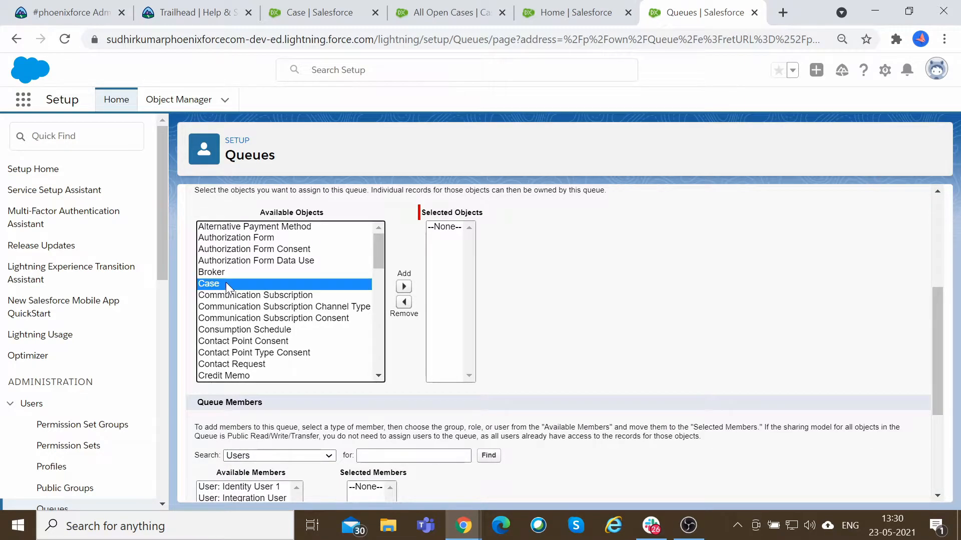
click(403, 286)
Add the logged-in admin's user account as an HR Queue member.
scroll(350, 350, down, 3)
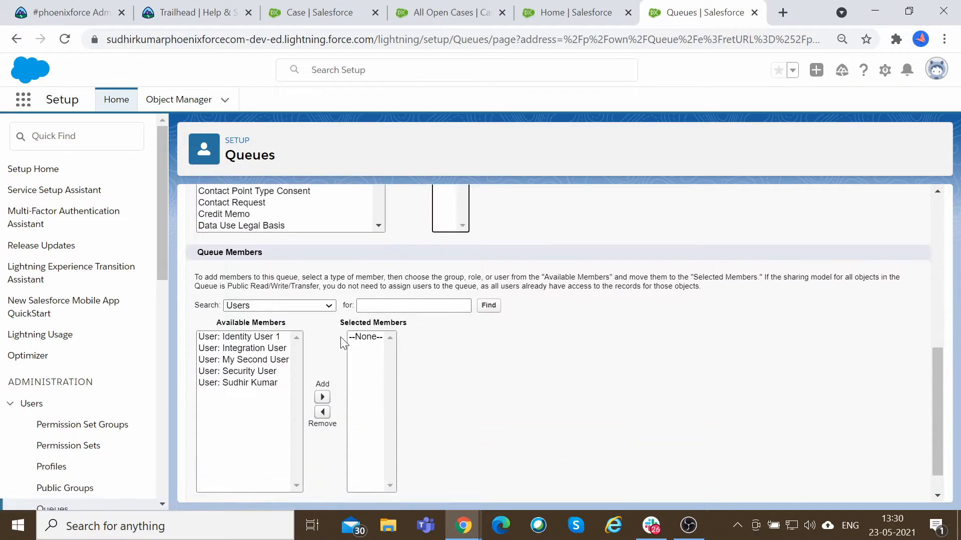
click(261, 382)
click(322, 397)
Browse the available roles for members and save the HR Queue.
click(290, 306)
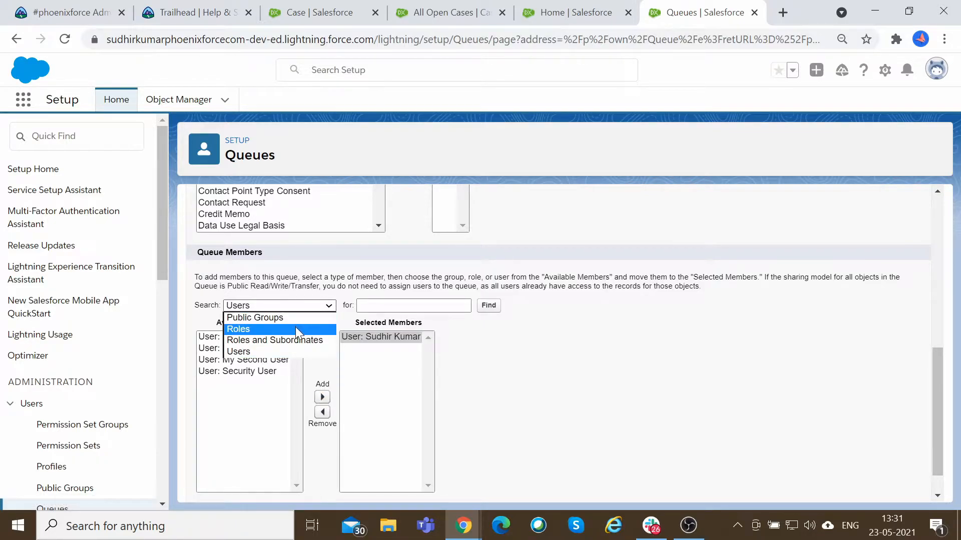
click(299, 329)
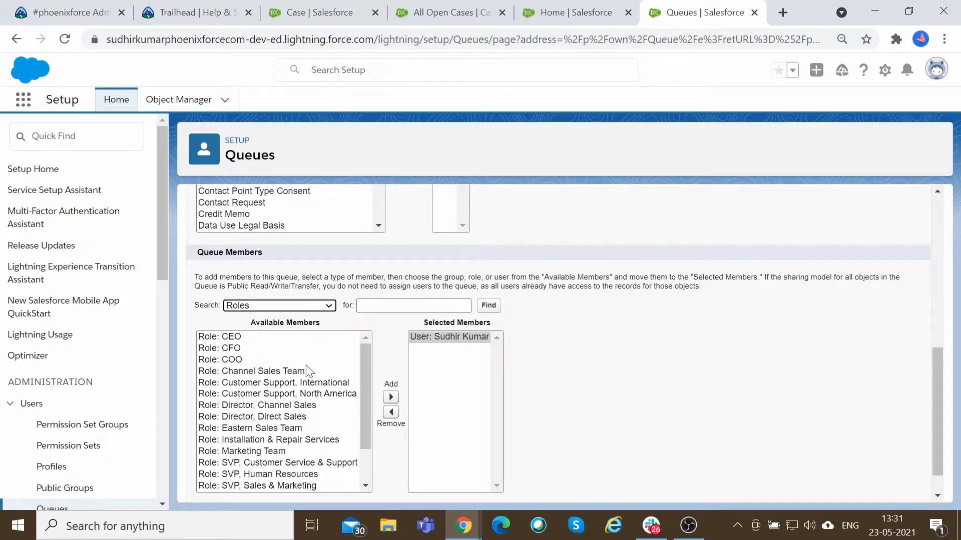
scroll(380, 370, down, 1)
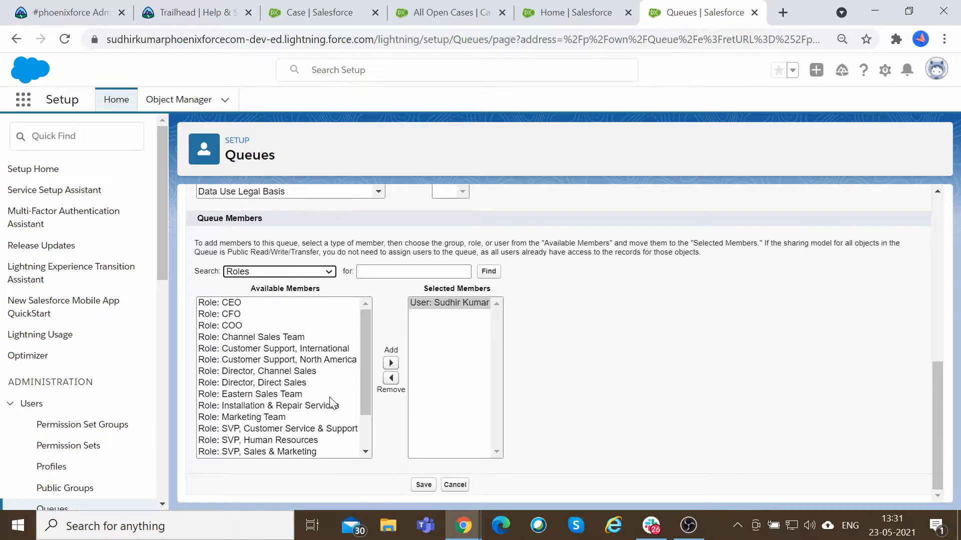
scroll(333, 403, down, 1)
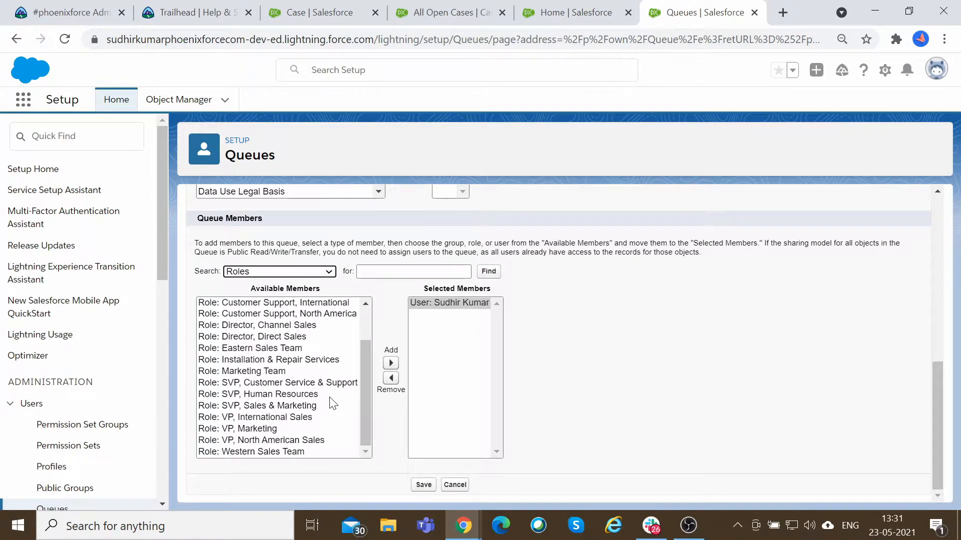
scroll(304, 388, up, 1)
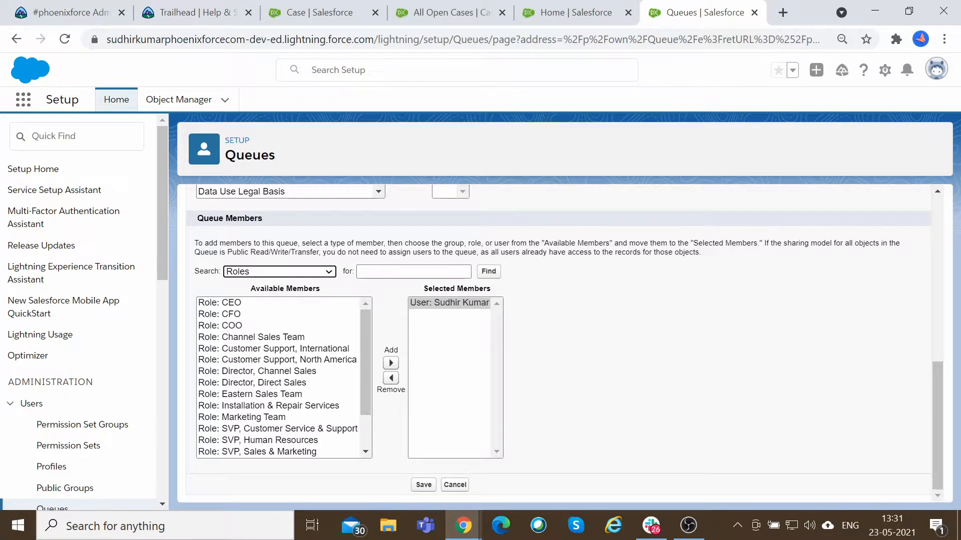
scroll(323, 360, up, 1)
click(296, 346)
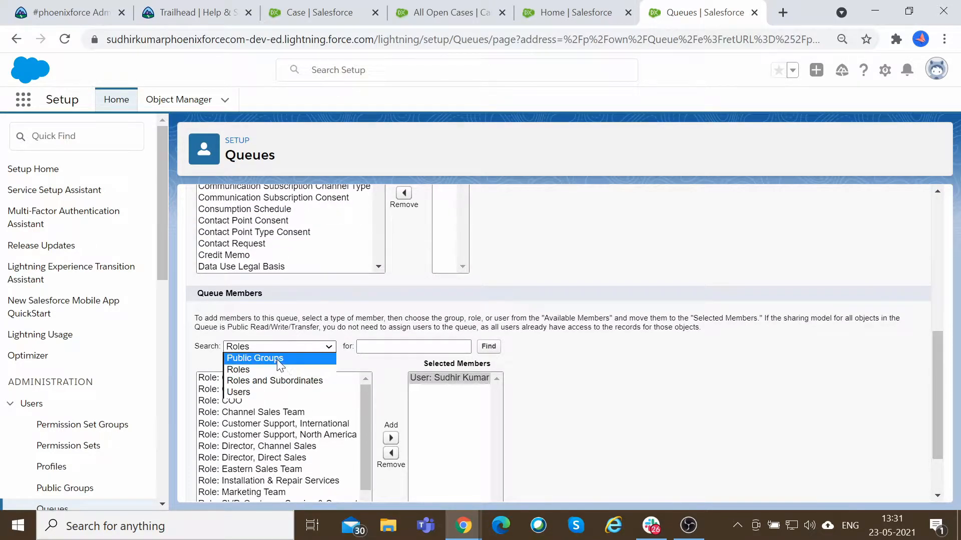
click(647, 365)
scroll(617, 397, down, 1)
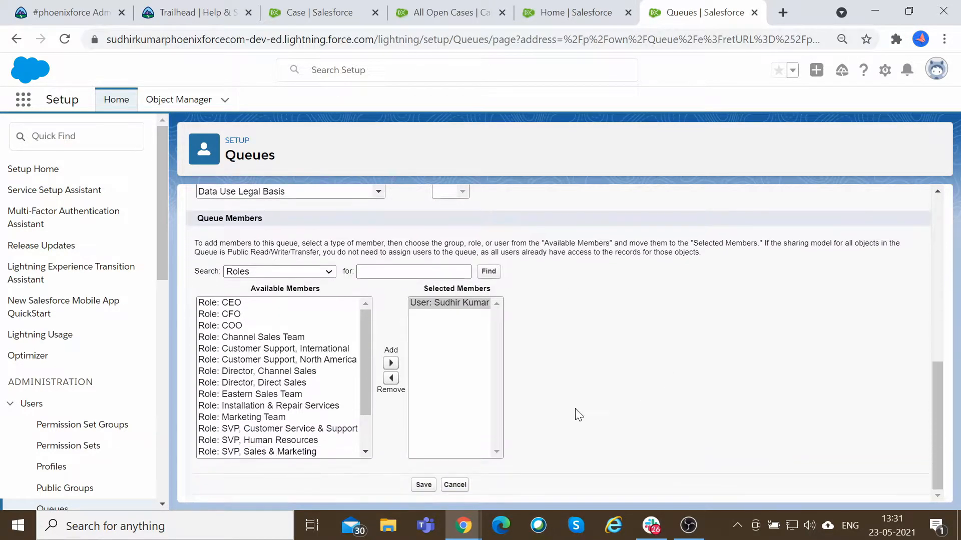
click(420, 488)
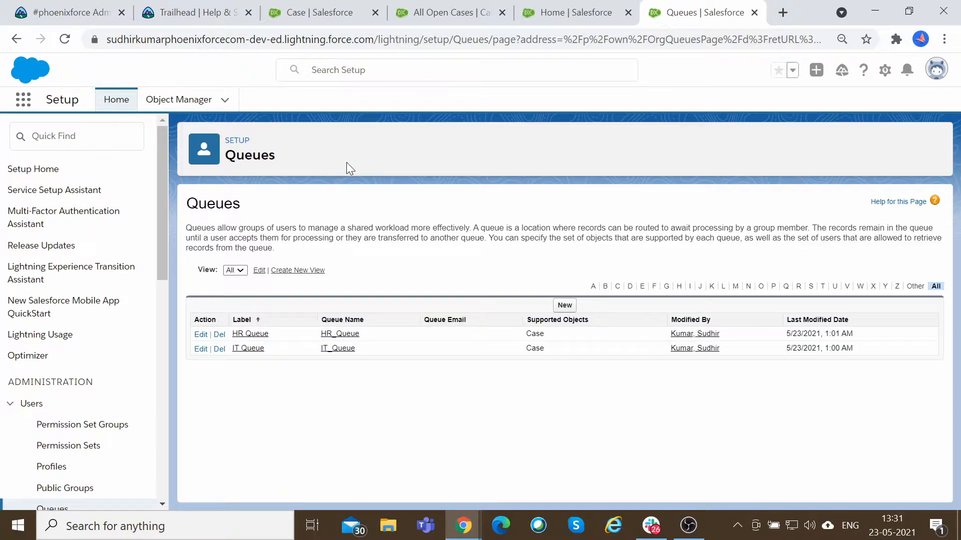
Switch to the Jamboard listing which queries route to which queue.
key(alt+Tab)
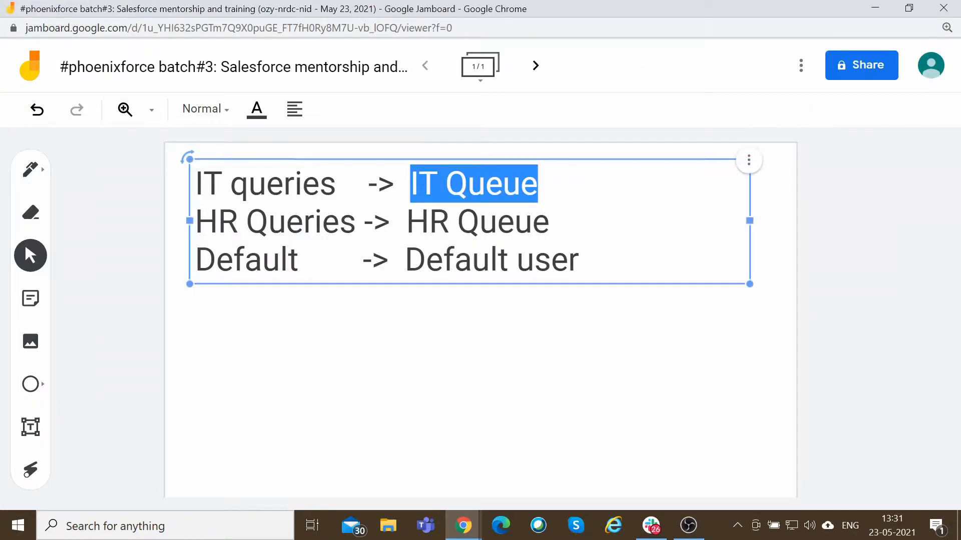
click(499, 327)
key(alt+Tab)
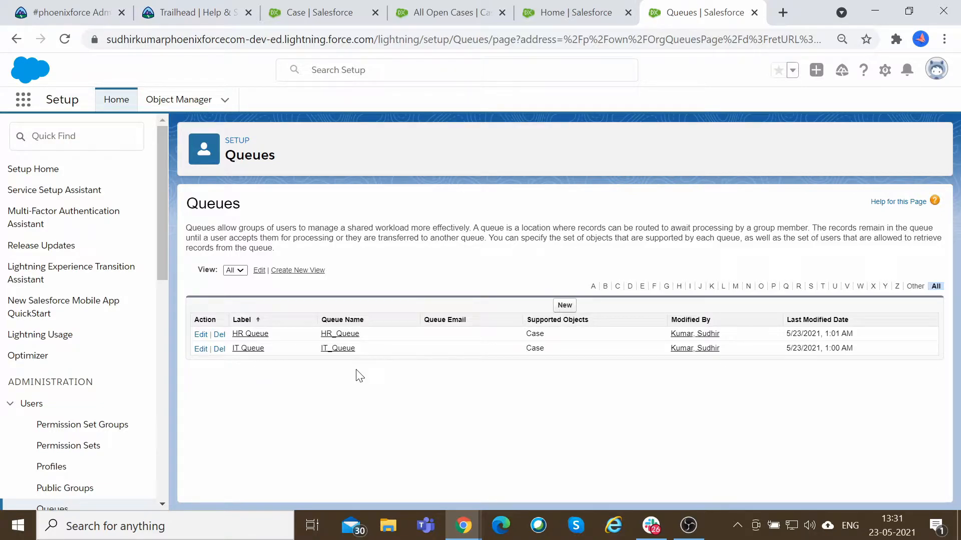
key(alt+Tab)
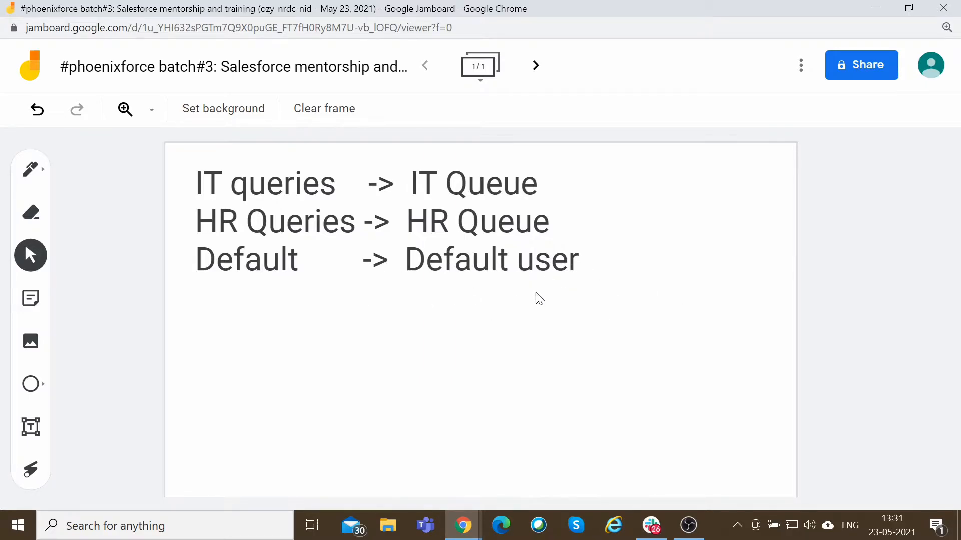
key(alt+Tab)
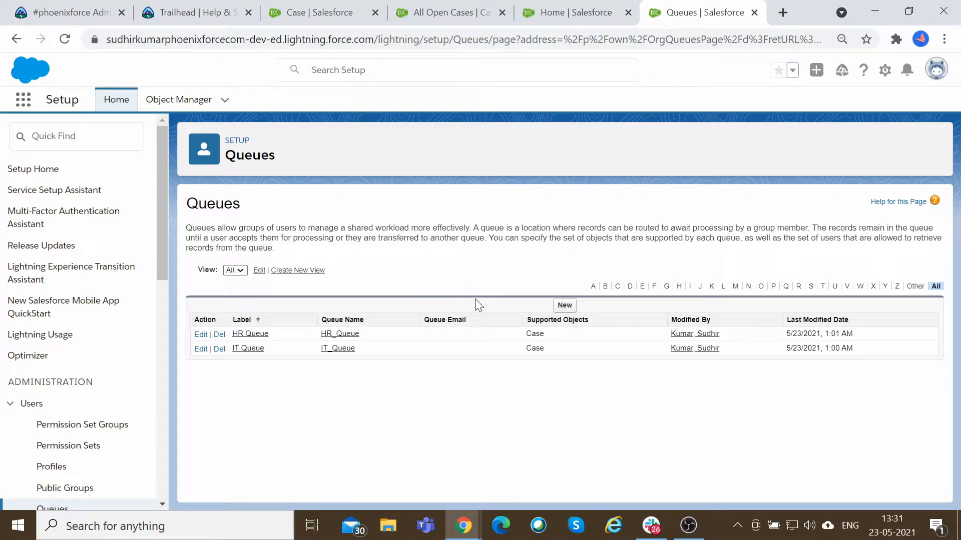
Examine the Case Owner column of the All Open Cases list view.
click(494, 14)
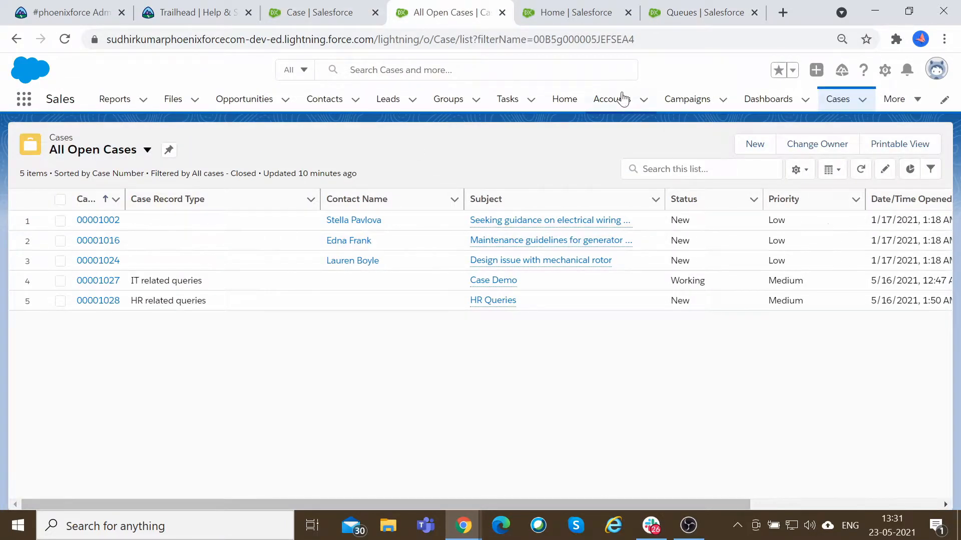
click(332, 5)
click(438, 7)
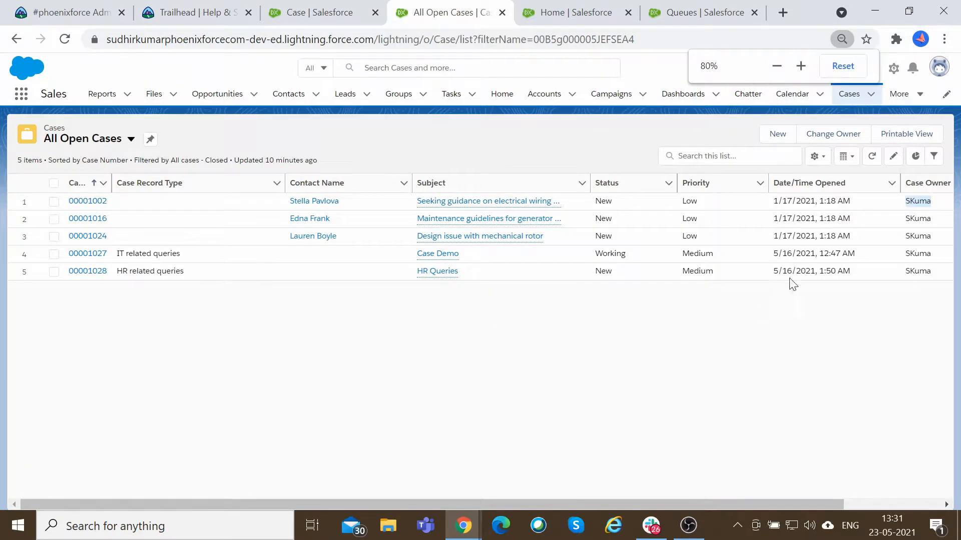
click(921, 201)
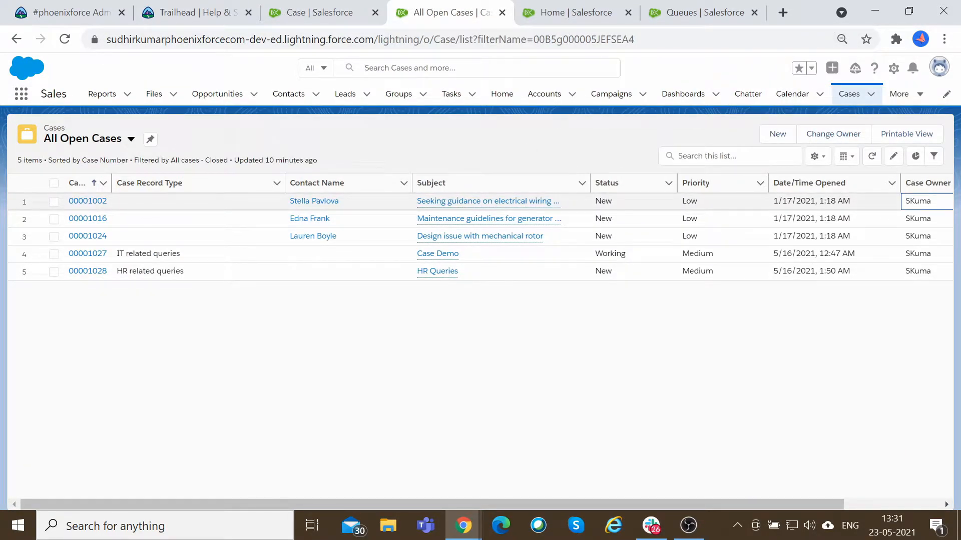
double_click(919, 202)
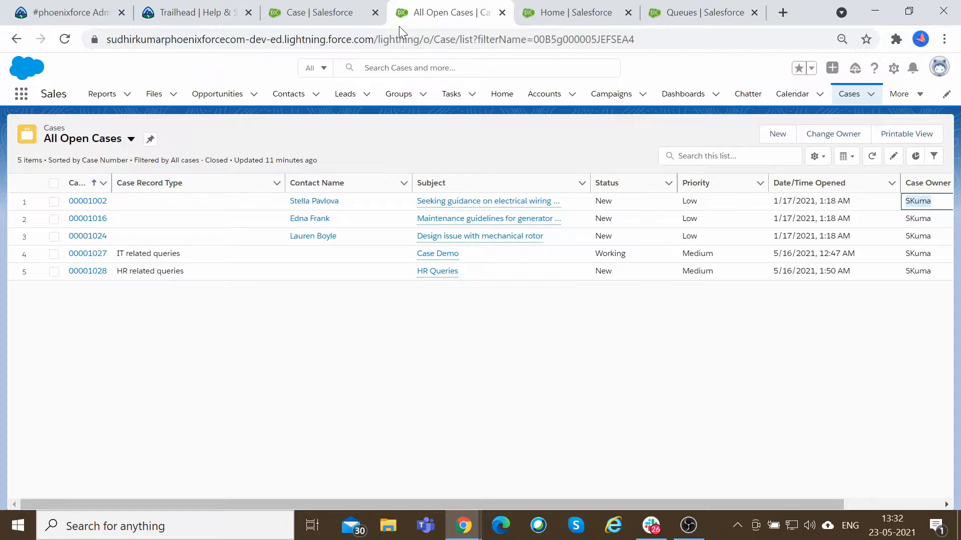
click(341, 12)
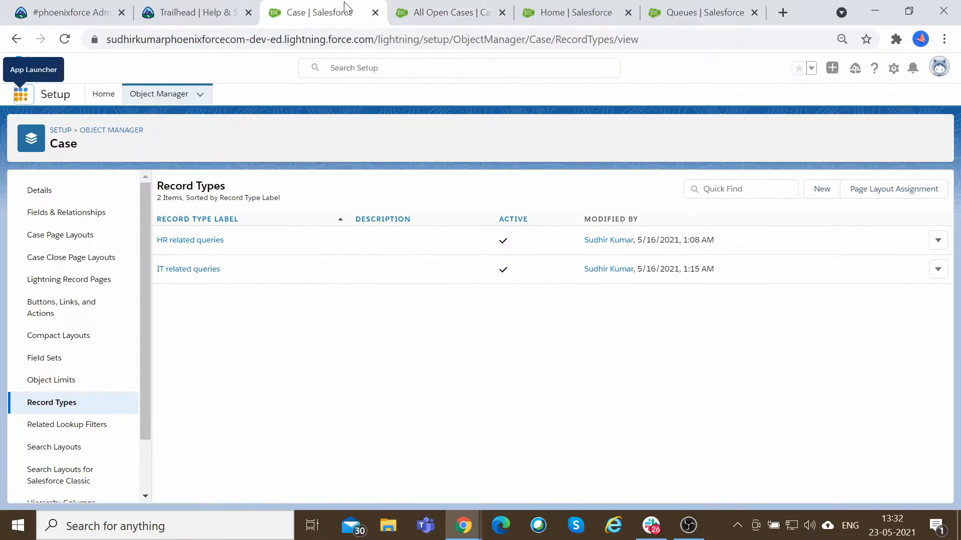
click(561, 11)
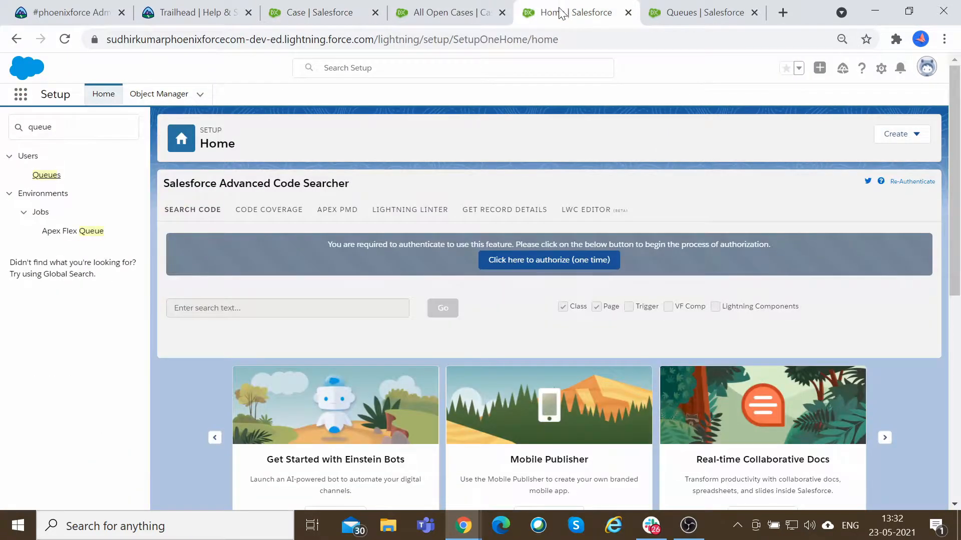
click(484, 7)
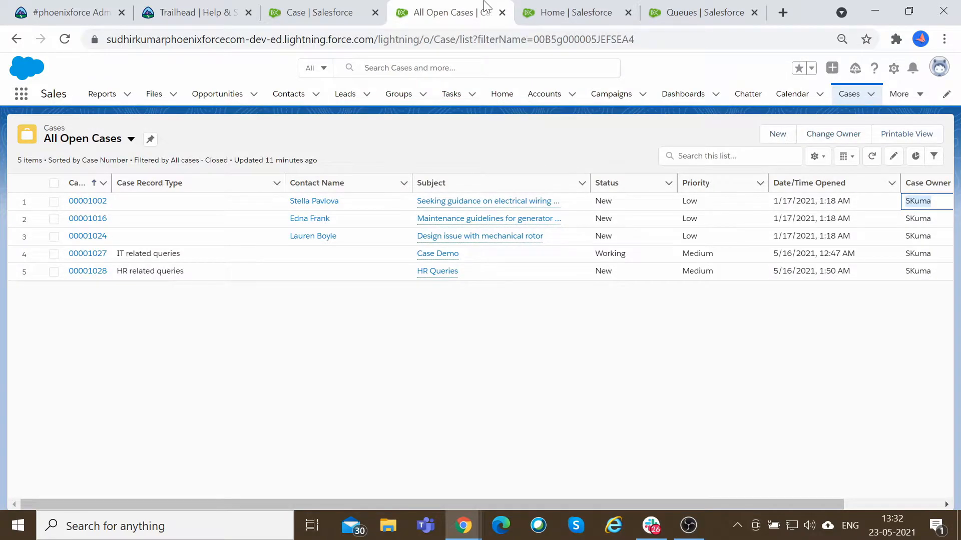
click(550, 11)
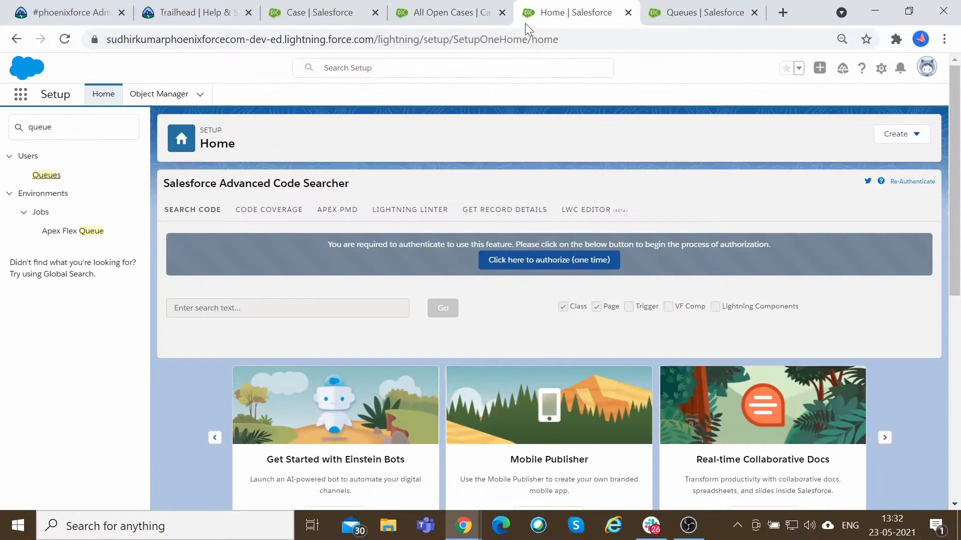
Open Support Settings and set the Default Case Owner to My Second User, then save.
key(BackSpace)
text(support)
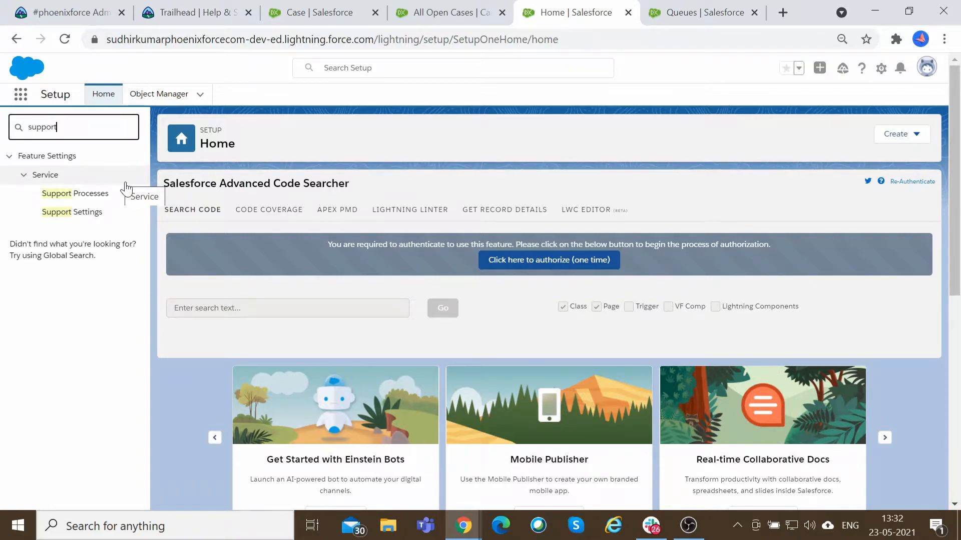
click(76, 213)
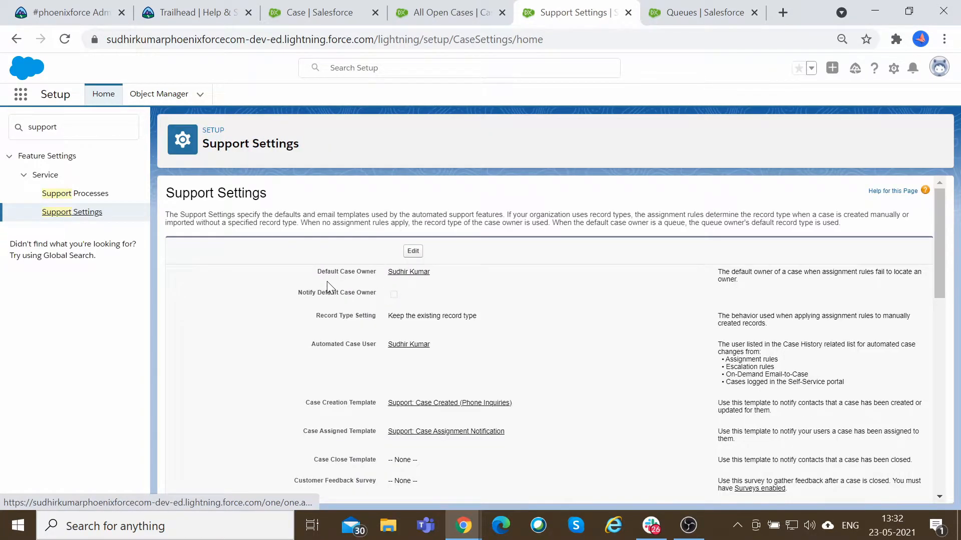
drag(317, 273, 378, 275)
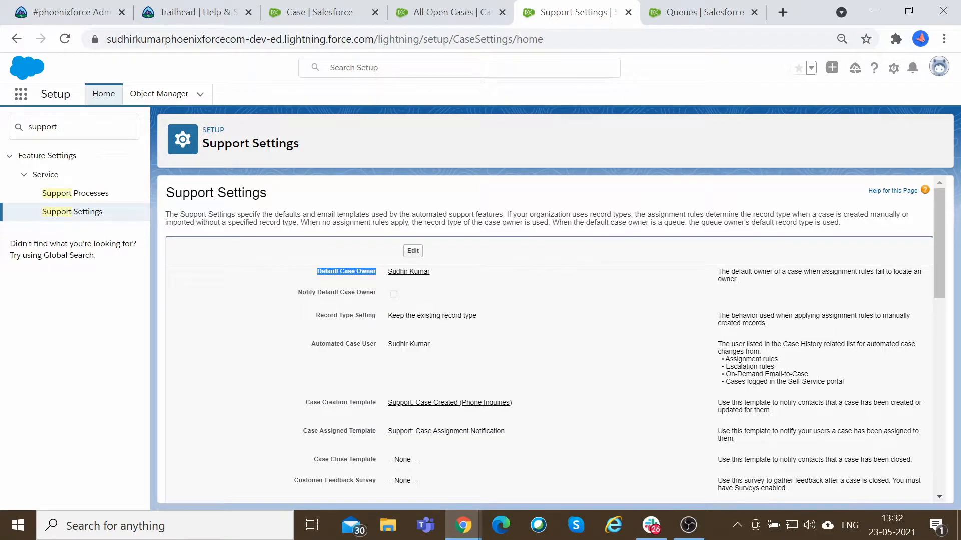
click(413, 251)
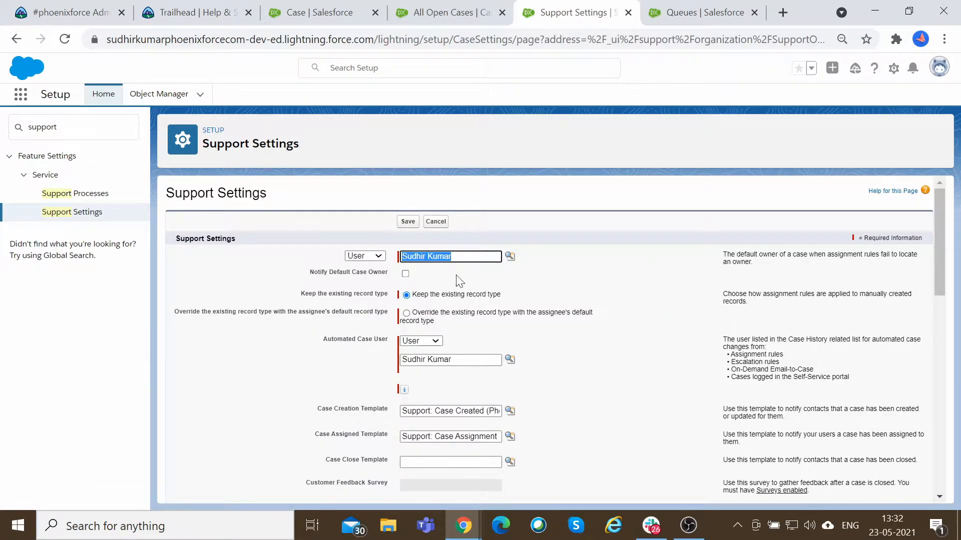
click(581, 275)
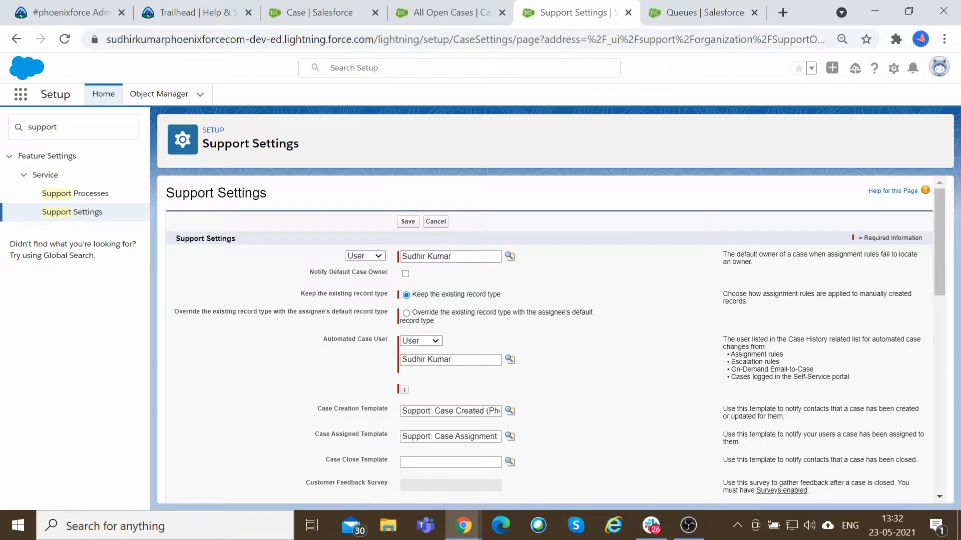
click(510, 256)
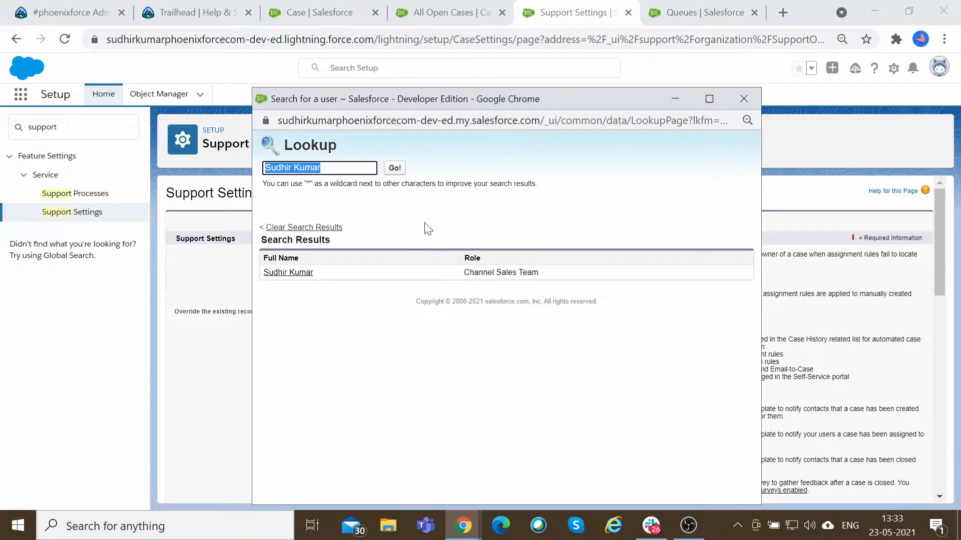
key(BackSpace)
click(395, 169)
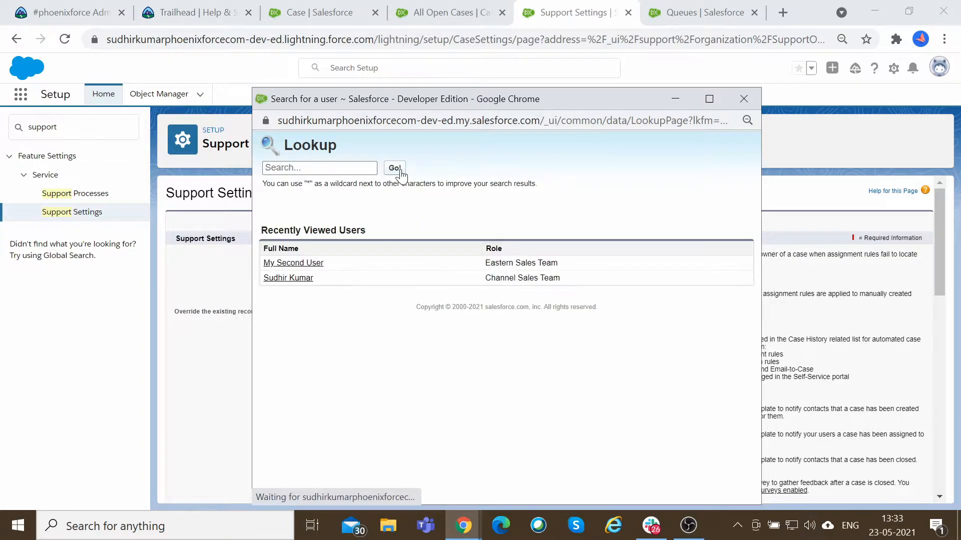
click(306, 264)
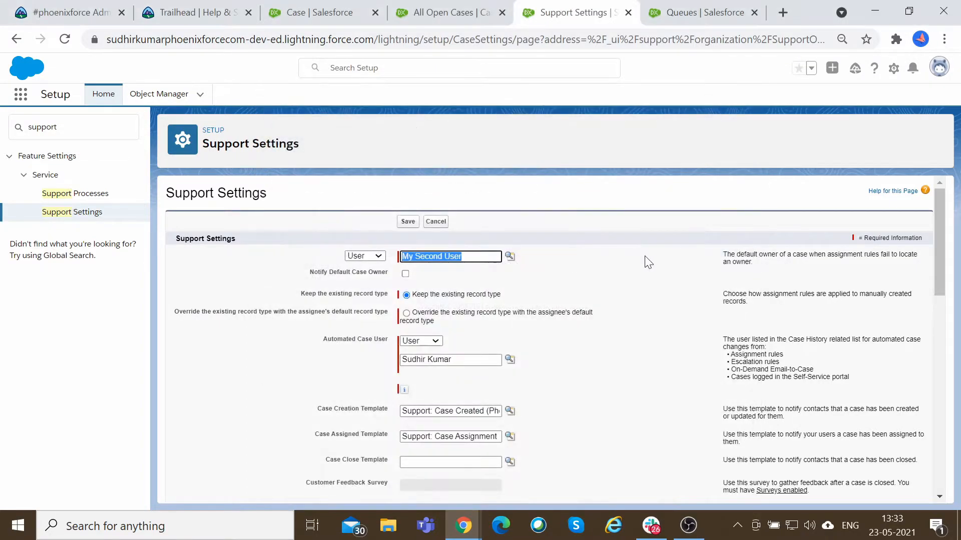
click(407, 221)
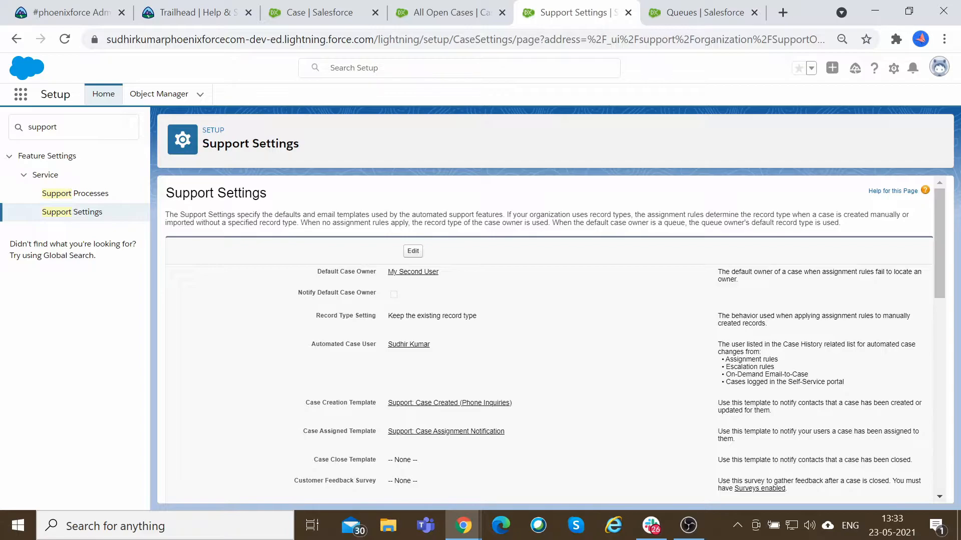
key(alt+Tab)
key(alt+Tab)
click(695, 11)
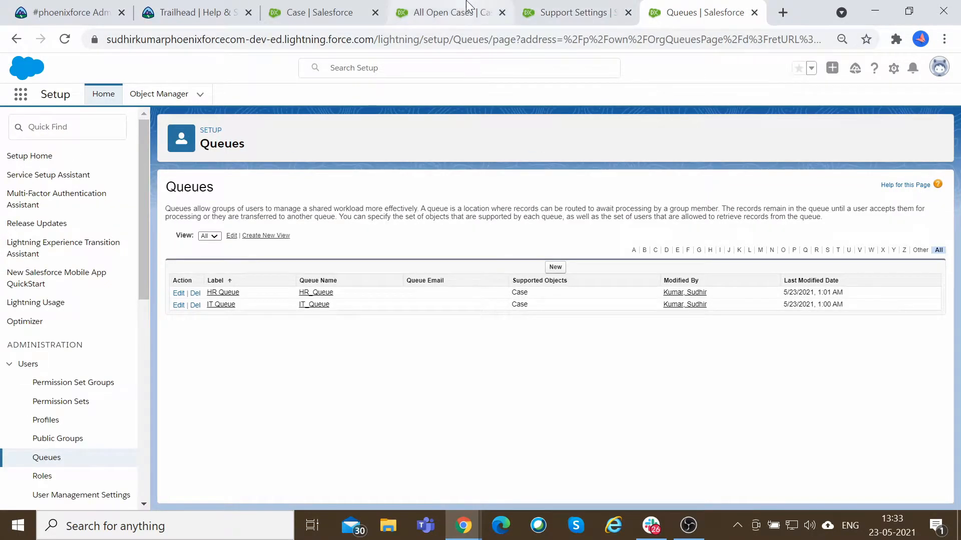
click(469, 7)
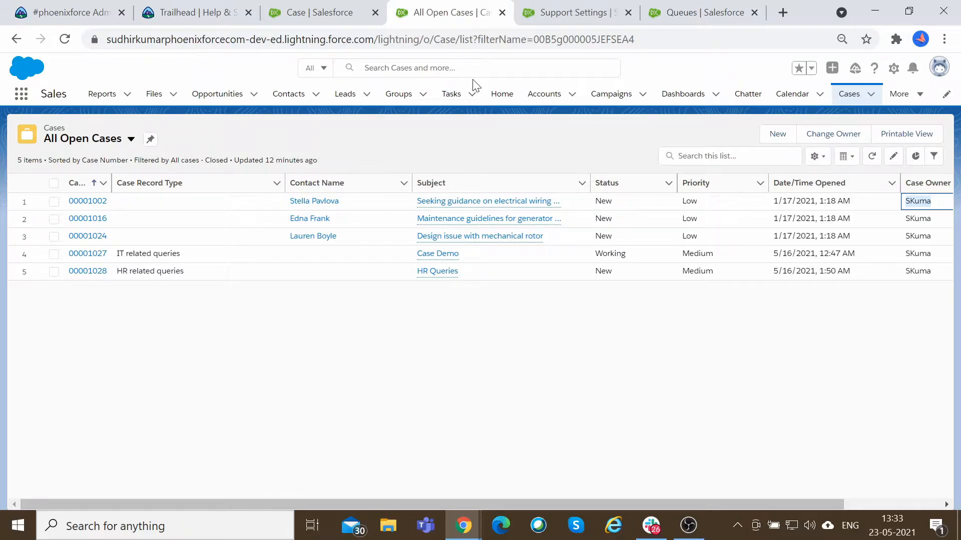
click(578, 11)
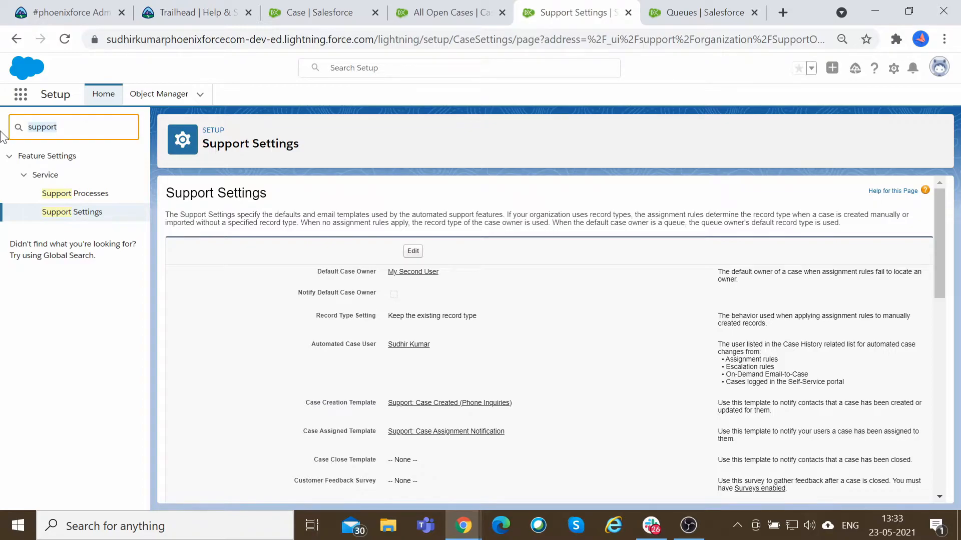
Search Setup for Assign and open the Case Assignment Rules page.
text(Ass)
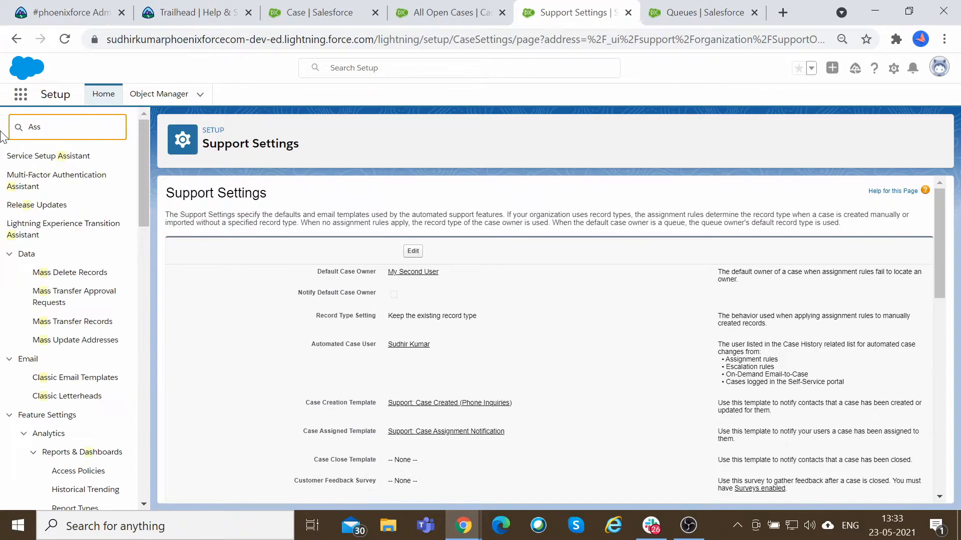
text(ign,e)
key(BackSpace)
key(BackSpace)
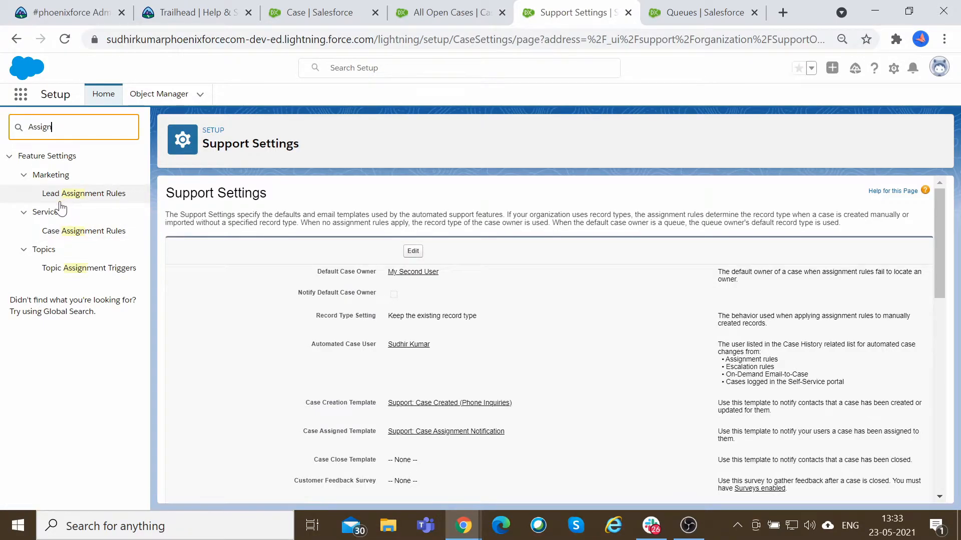
click(81, 236)
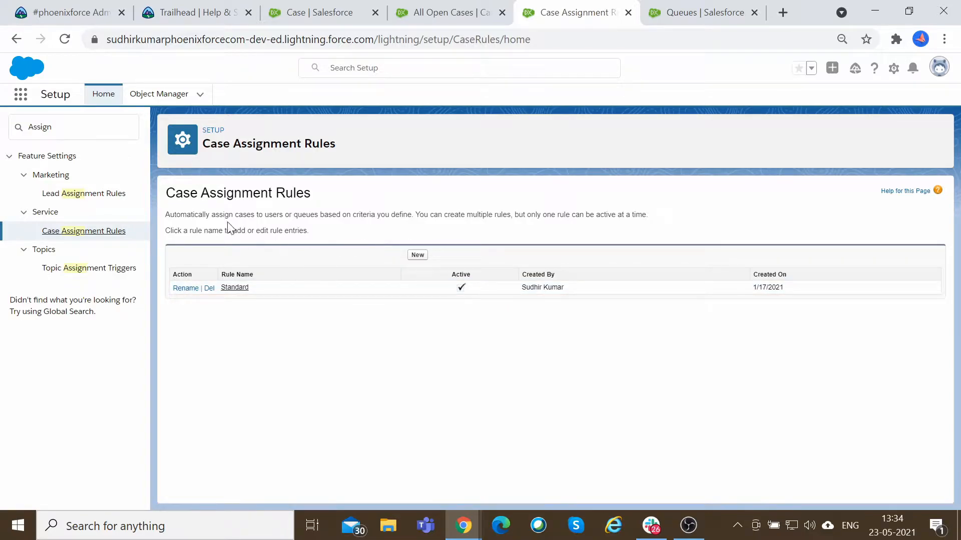
key(ctrl+plus)
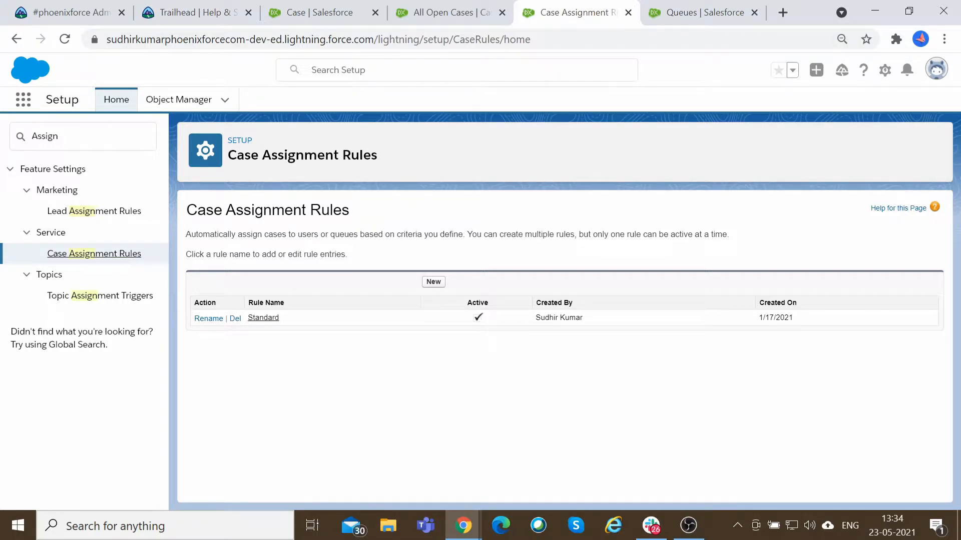
Open the Standard case assignment rule and examine its rule detail and rule entry criteria.
drag(390, 235, 458, 234)
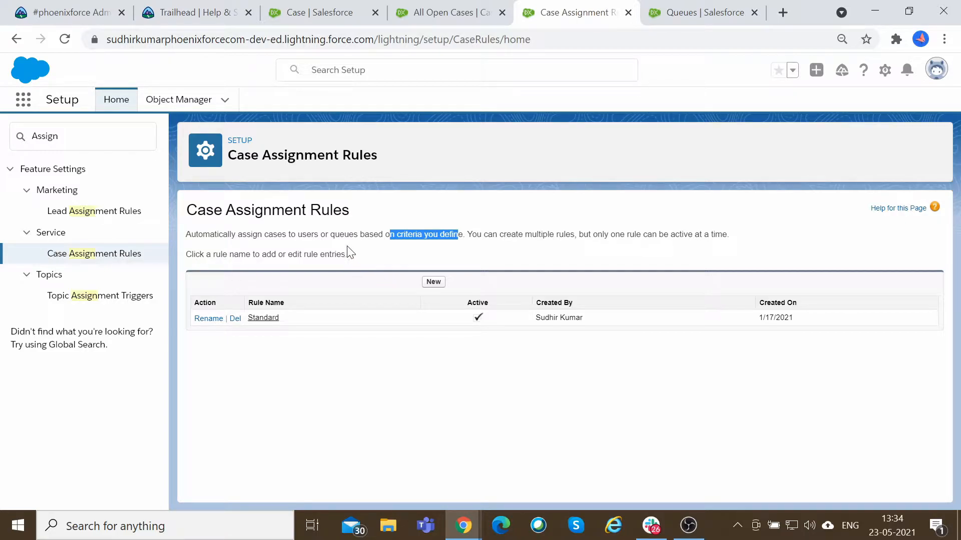
drag(200, 254, 304, 254)
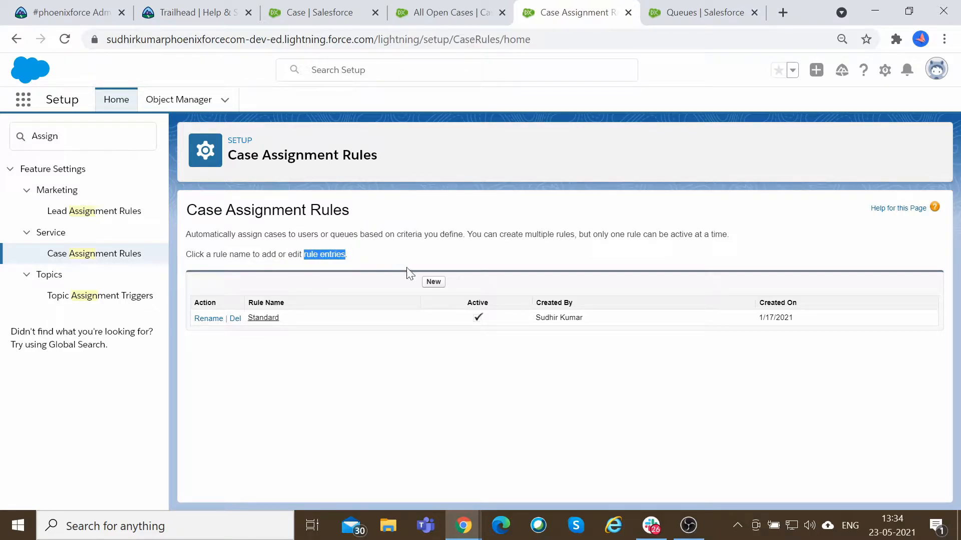
click(269, 318)
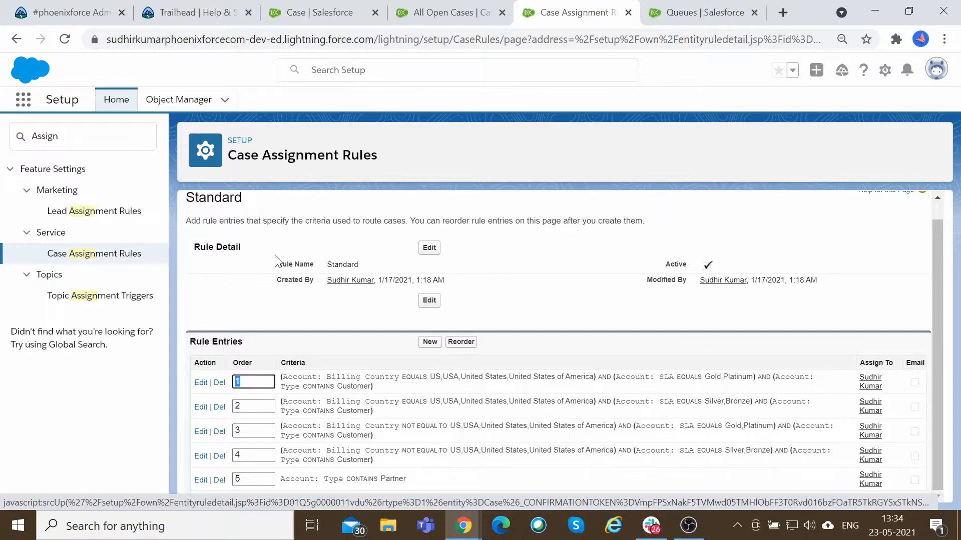
drag(293, 264, 379, 264)
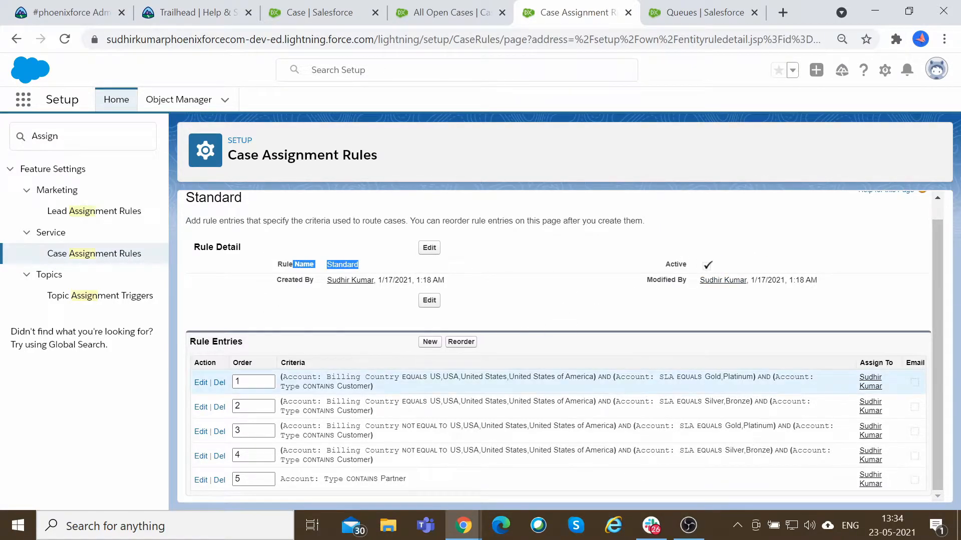
drag(189, 342, 243, 343)
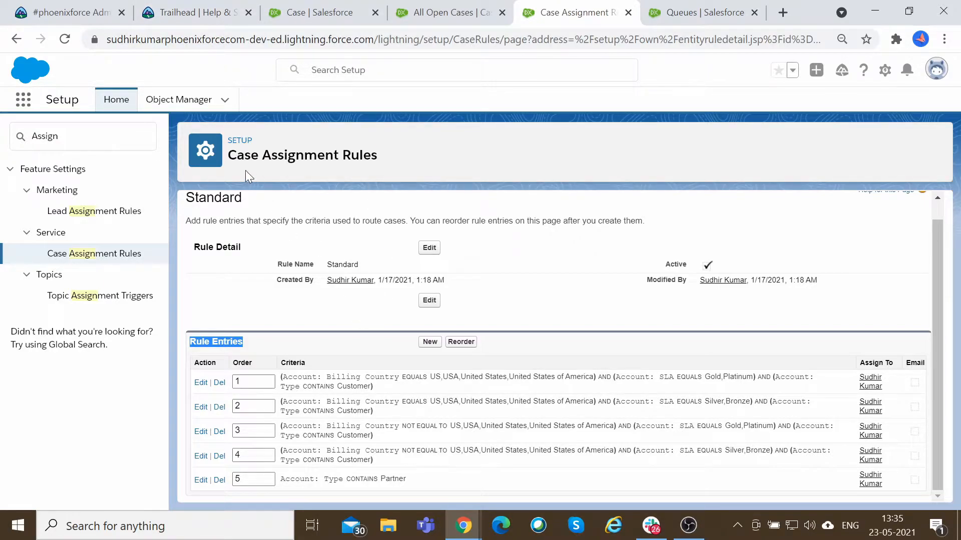
drag(229, 156, 380, 157)
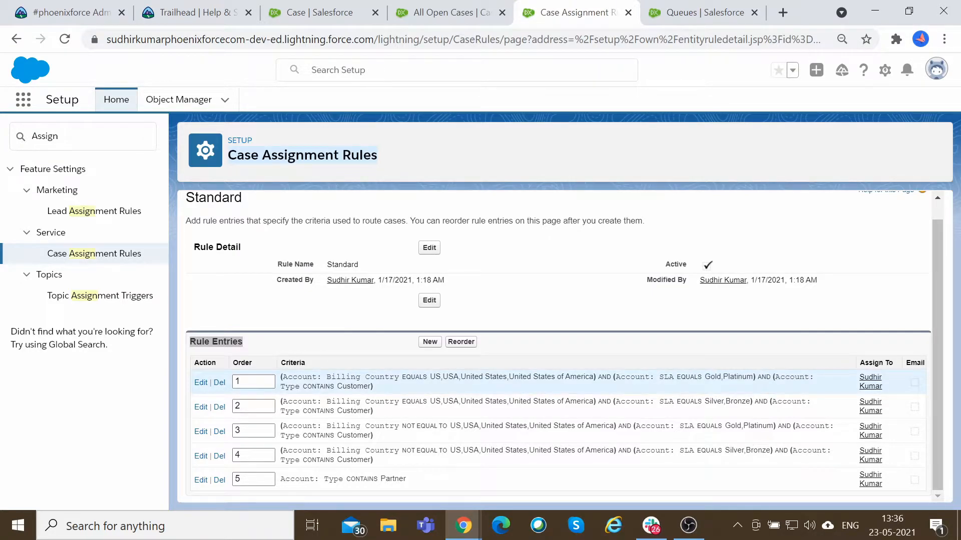
drag(278, 401, 386, 420)
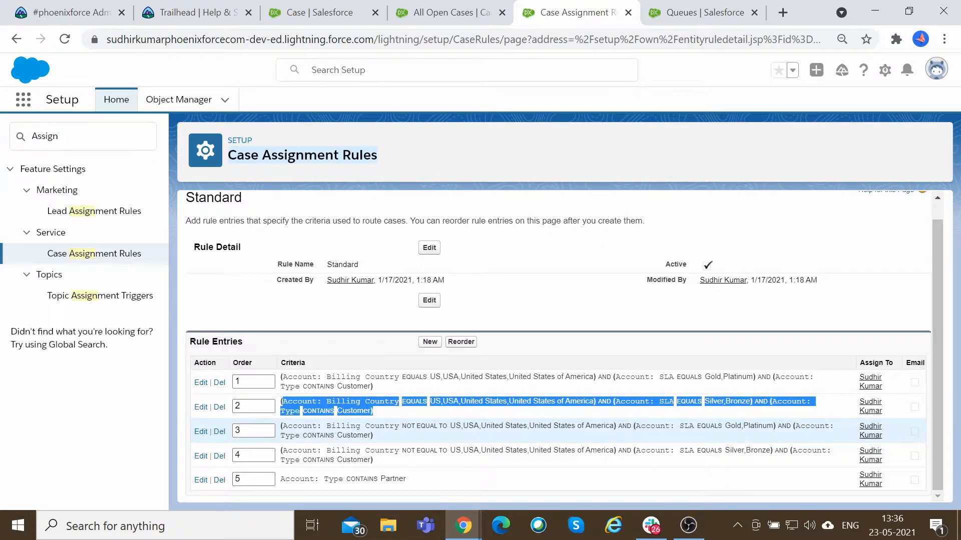
drag(279, 451, 411, 467)
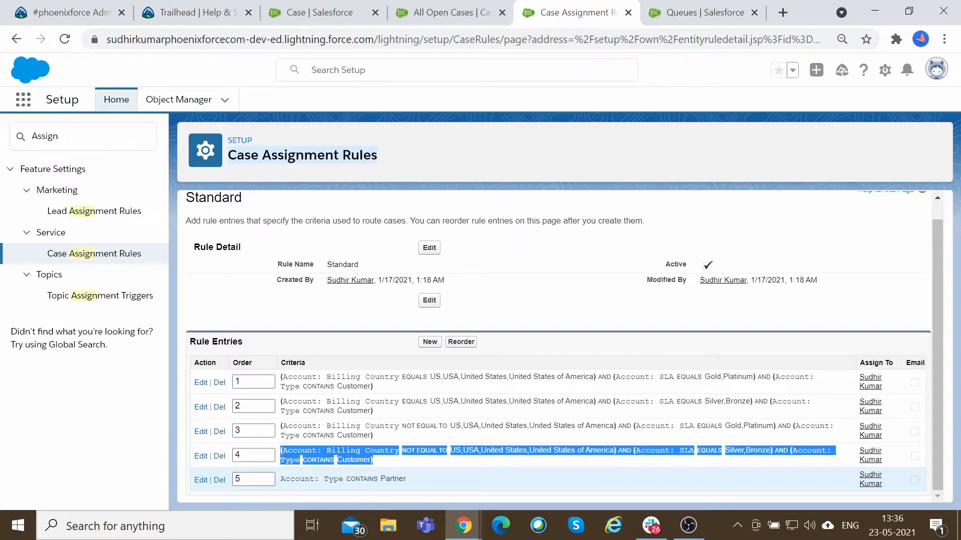
Switch between the open tabs to review the case record types, open cases list, queues and assignment rule entries.
drag(656, 221, 175, 221)
click(455, 389)
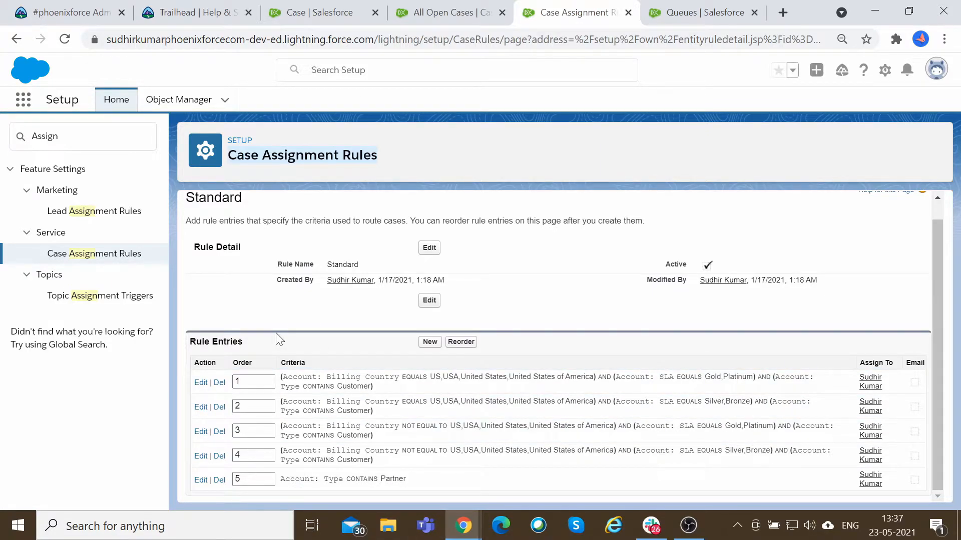
click(449, 7)
click(330, 12)
click(692, 14)
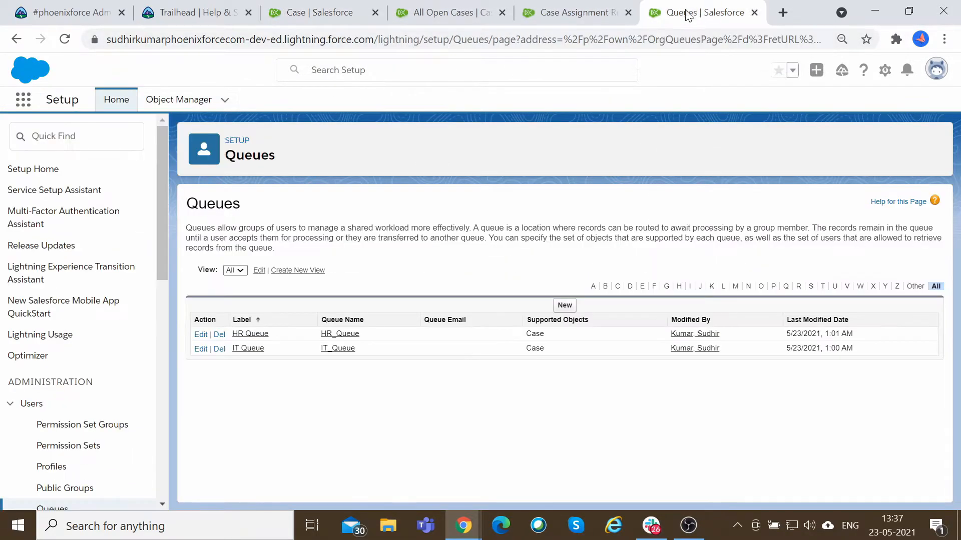
click(575, 12)
click(445, 12)
click(325, 12)
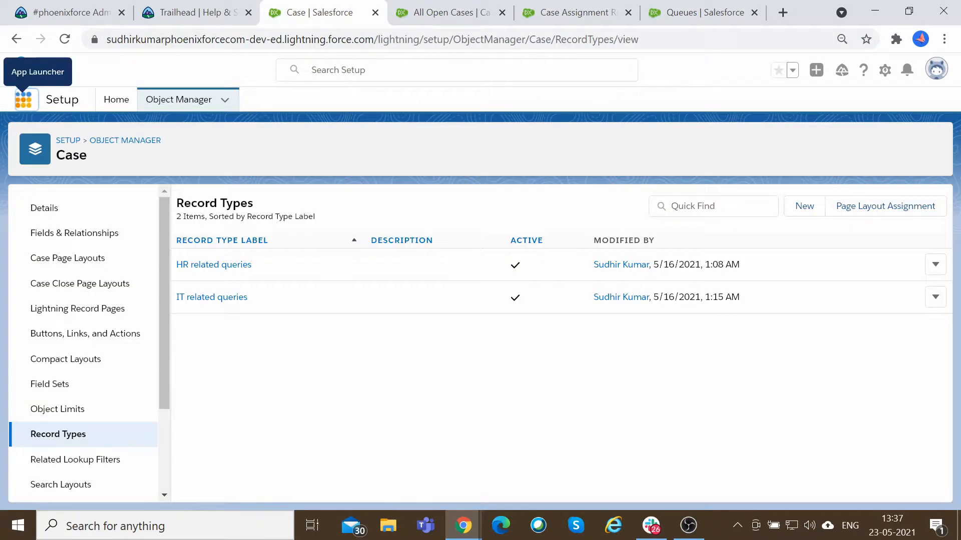
click(461, 11)
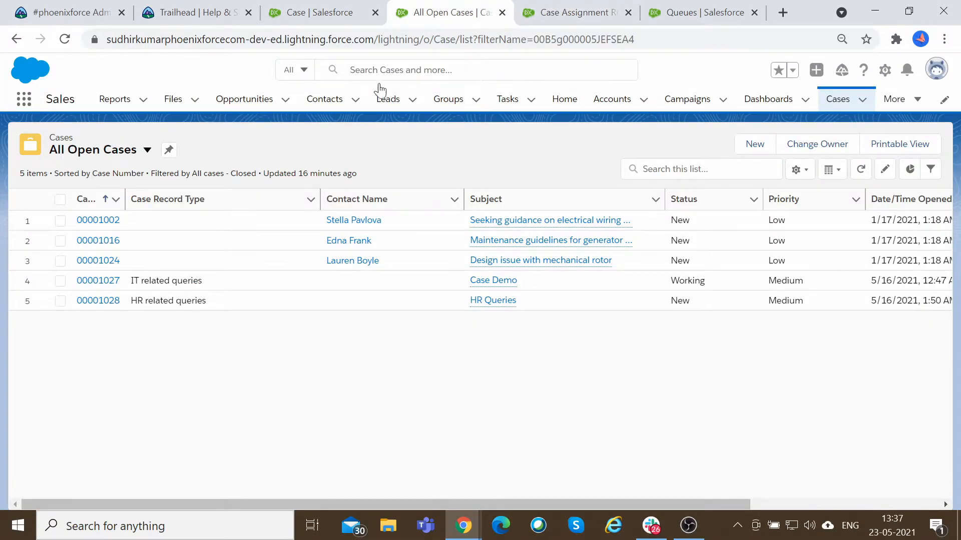
click(322, 12)
click(470, 9)
click(646, 9)
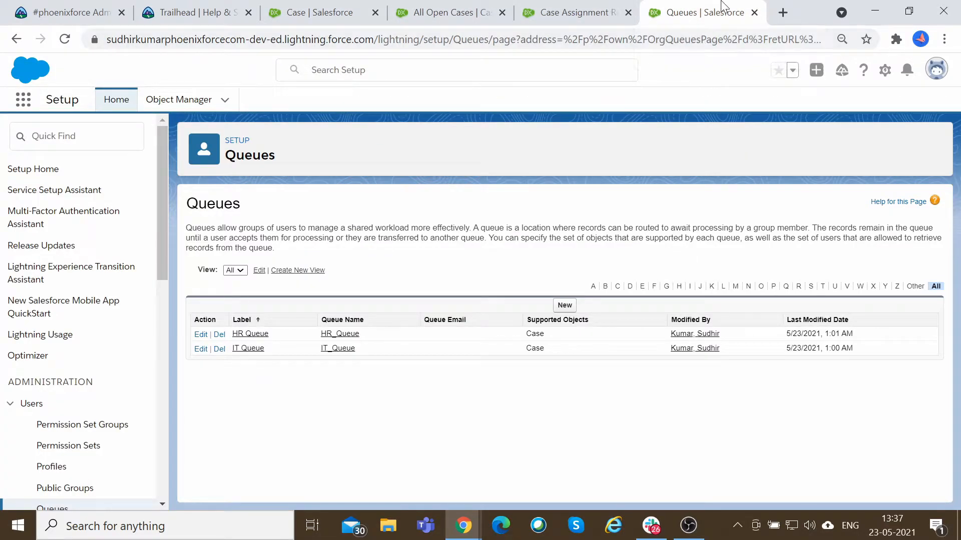
click(450, 11)
click(345, 7)
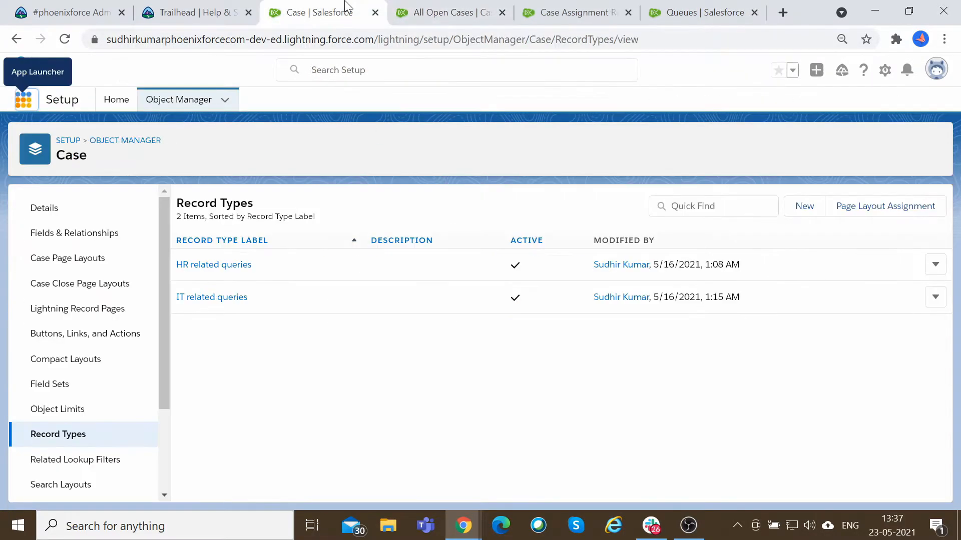
click(453, 10)
click(561, 9)
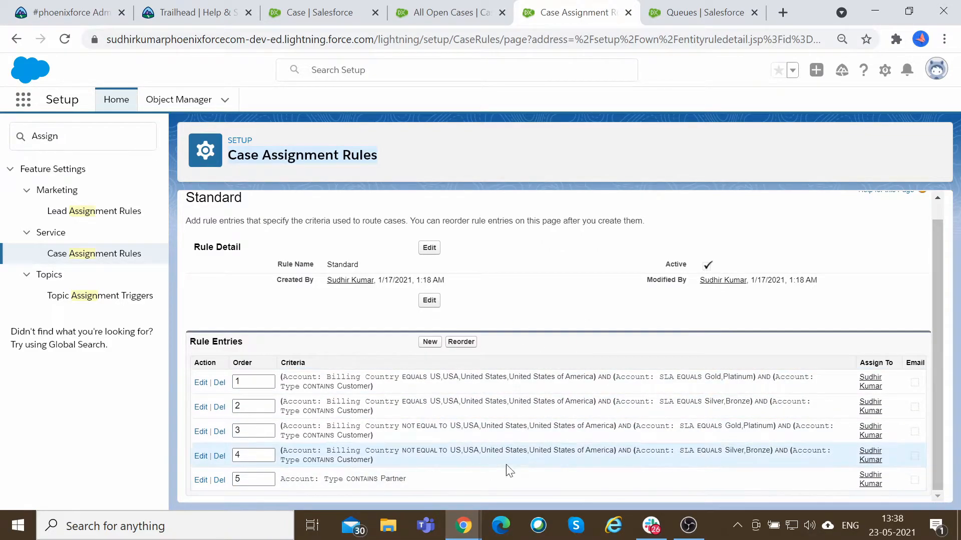
Start a new case assignment rule and name it Case Assignment Rule.
click(107, 256)
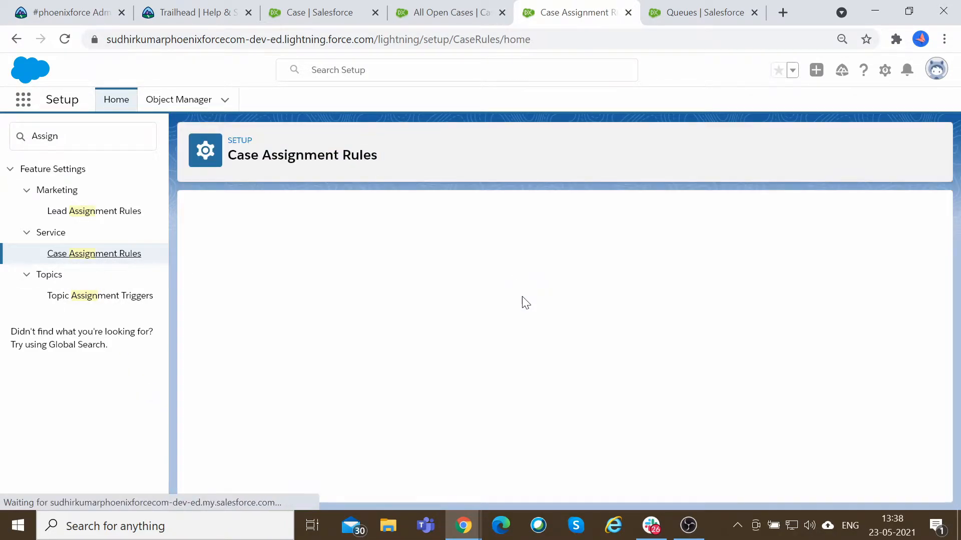
click(434, 283)
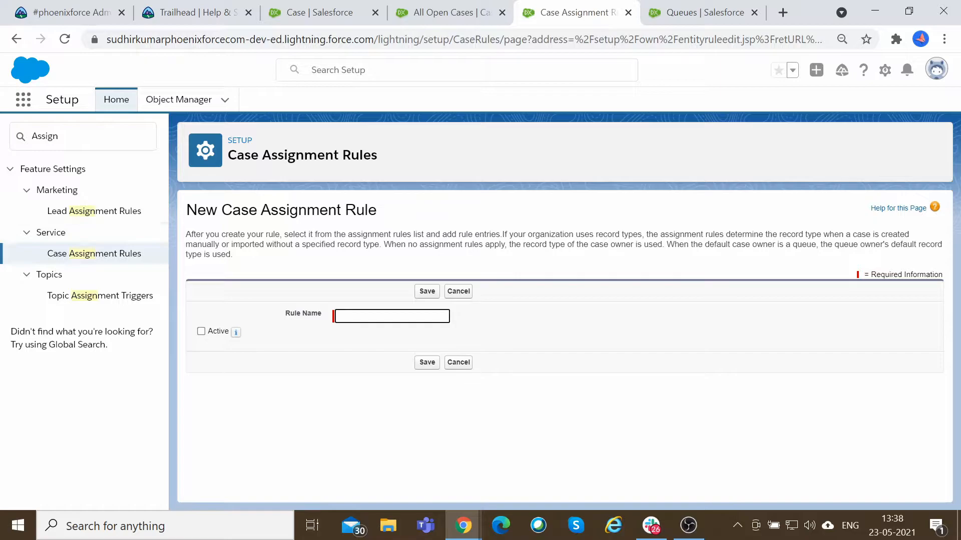
drag(215, 234, 491, 234)
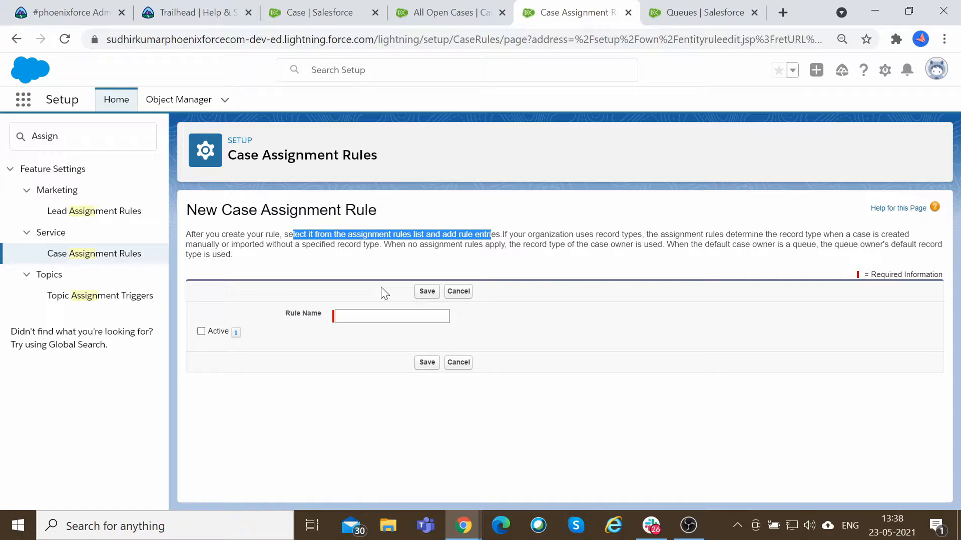
click(351, 316)
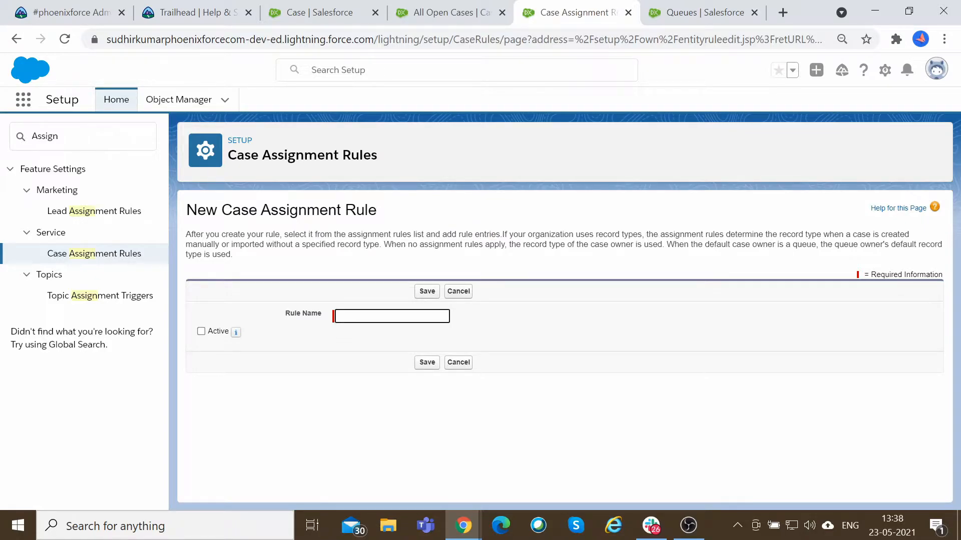
text(Case Assignment Rule)
Read the new rule page's explanation and mark the Case Assignment Rule as Active.
drag(346, 234, 368, 234)
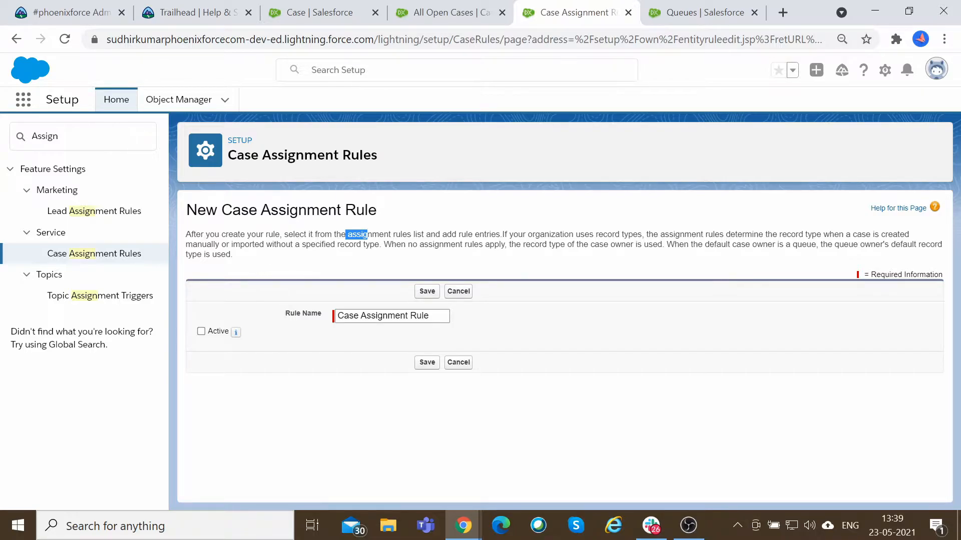
drag(400, 244, 658, 244)
click(546, 253)
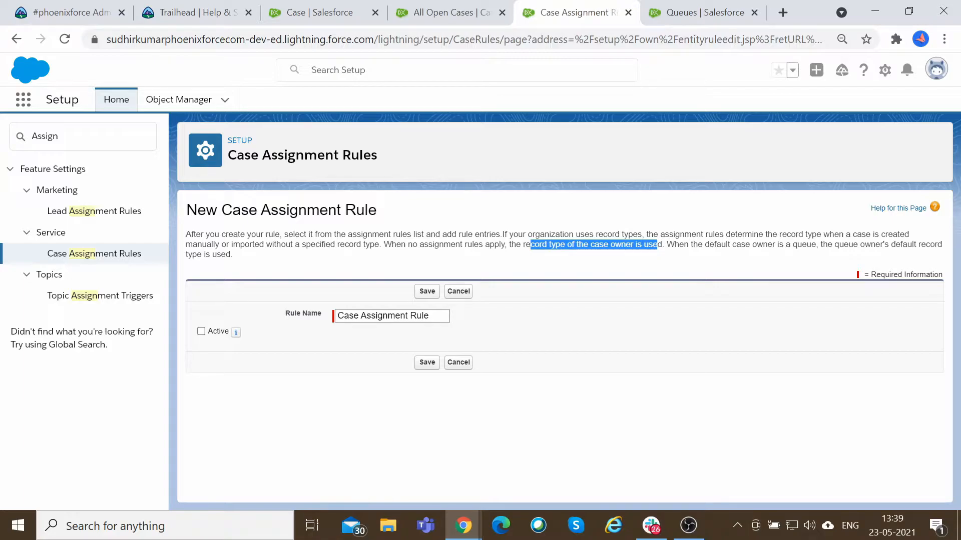
drag(667, 244, 811, 244)
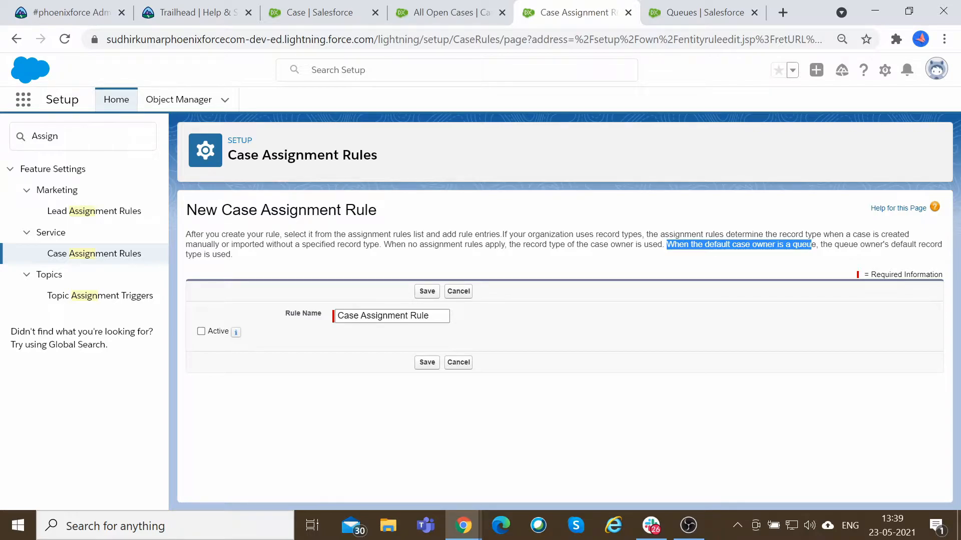
drag(832, 244, 283, 299)
click(201, 331)
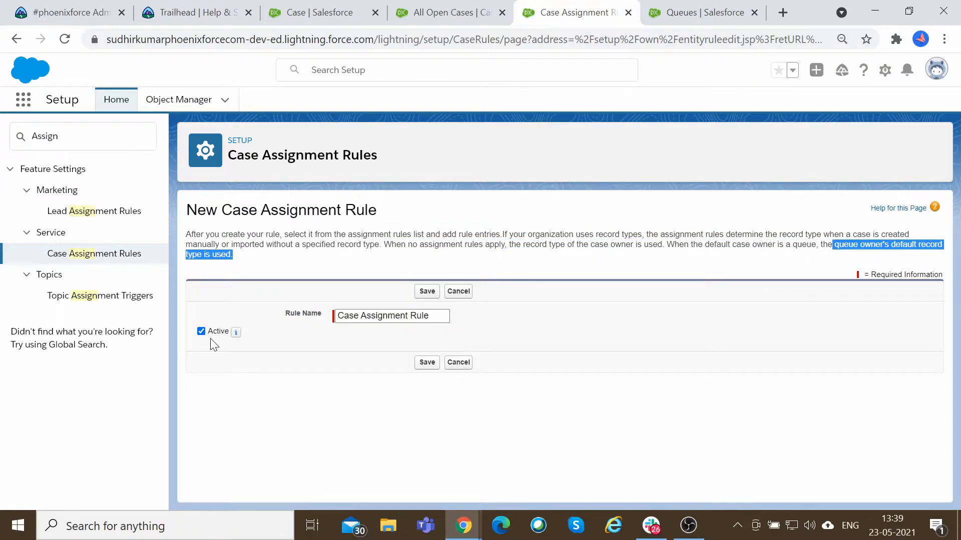
click(201, 331)
click(362, 317)
click(201, 331)
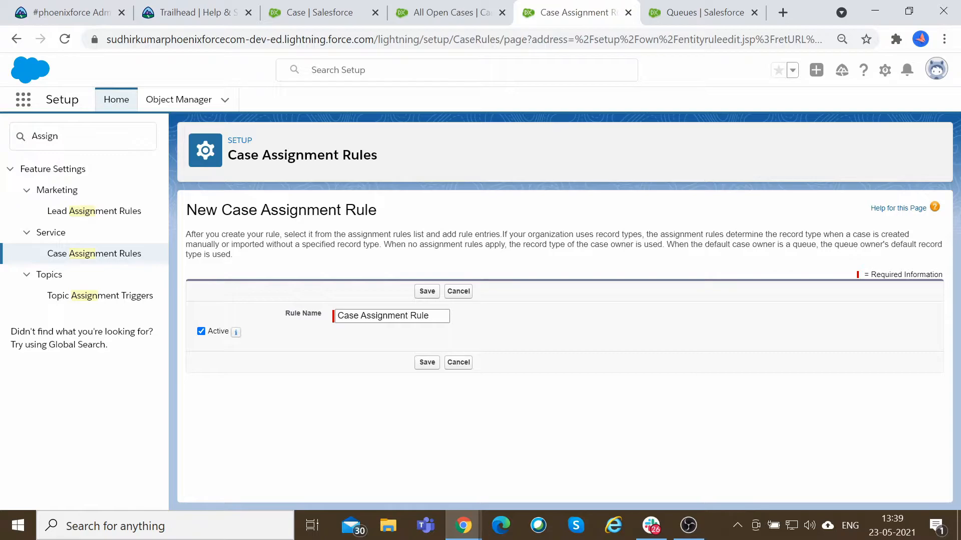
Examine the page's explanation of how assignment rules and the default case owner determine a case's record type.
drag(501, 234, 381, 244)
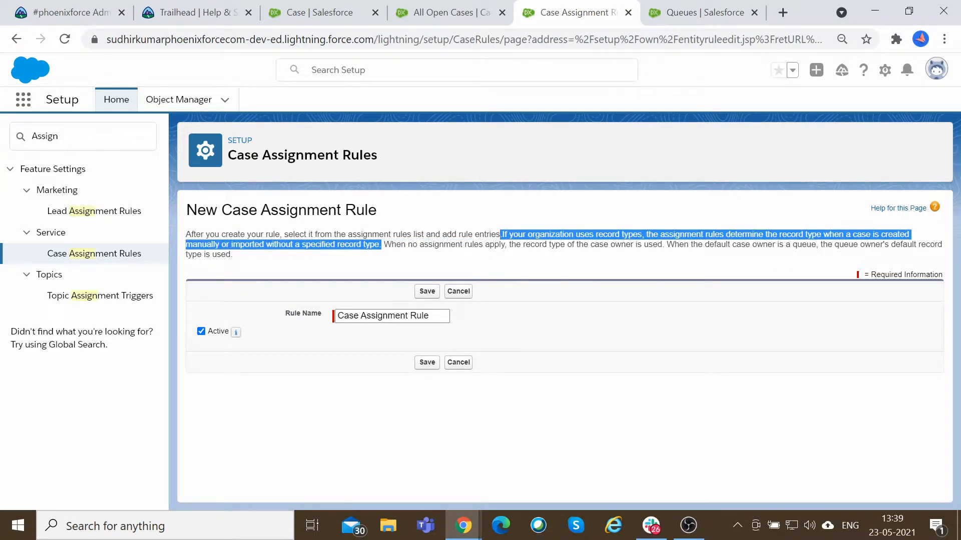
click(698, 254)
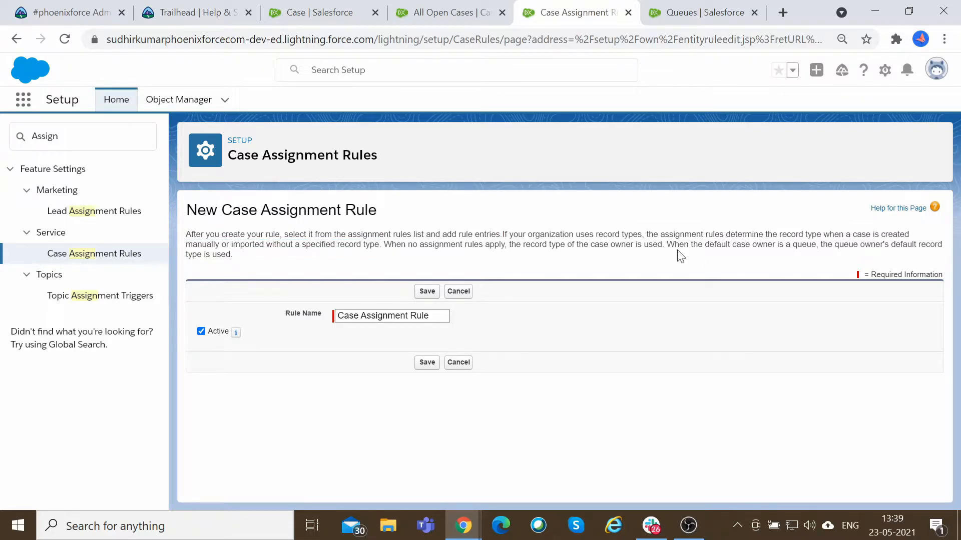
drag(501, 235, 642, 234)
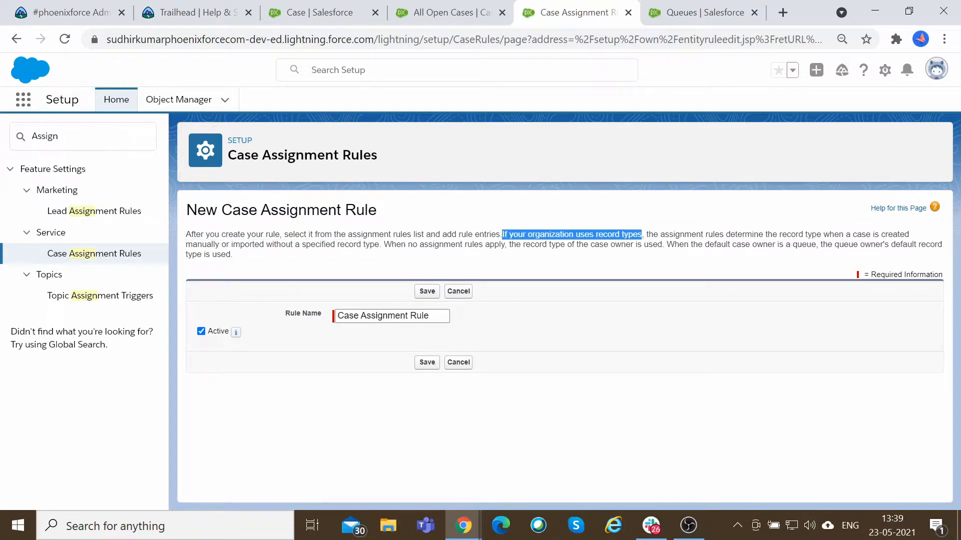
drag(660, 234, 764, 234)
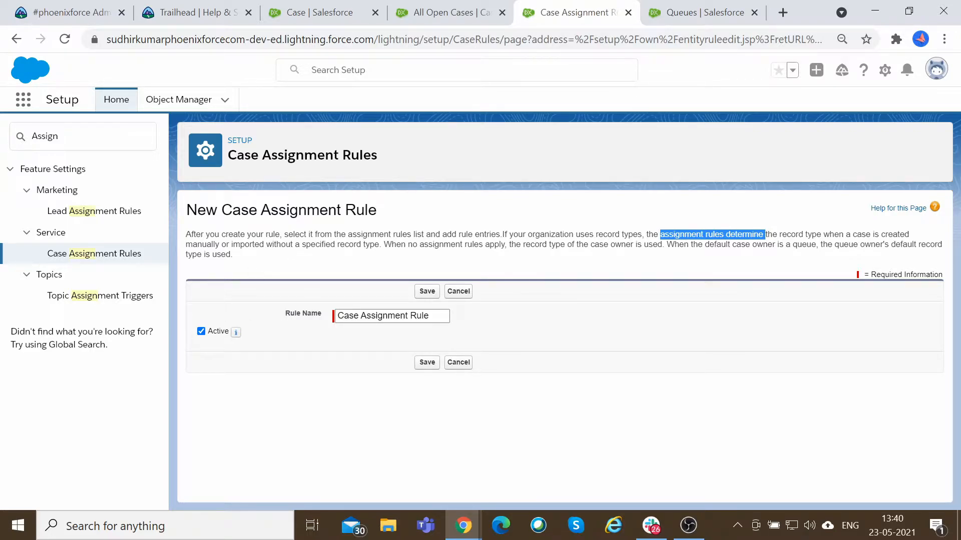
drag(379, 244, 307, 259)
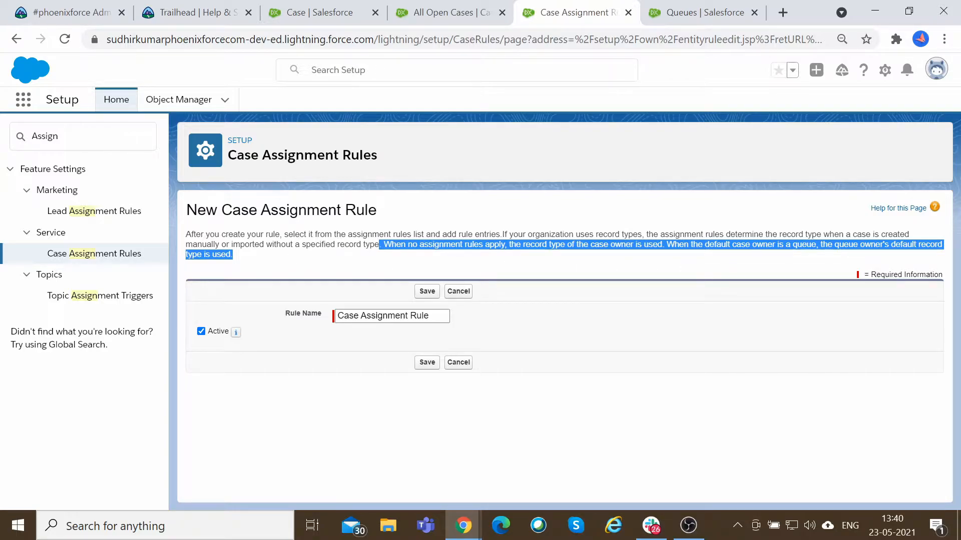
click(639, 262)
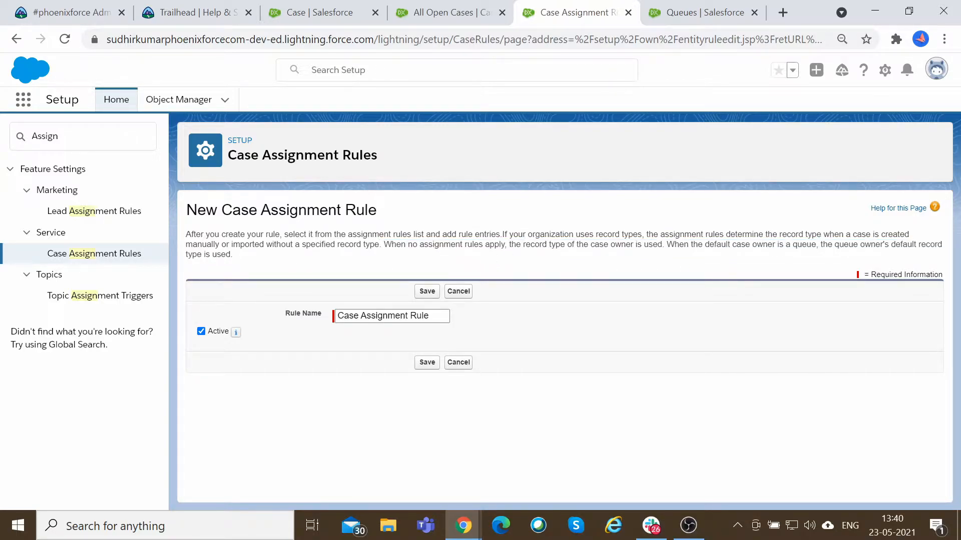
mouse_move(392, 245)
mouse_down()
mouse_move(505, 245)
mouse_move(384, 245)
mouse_up()
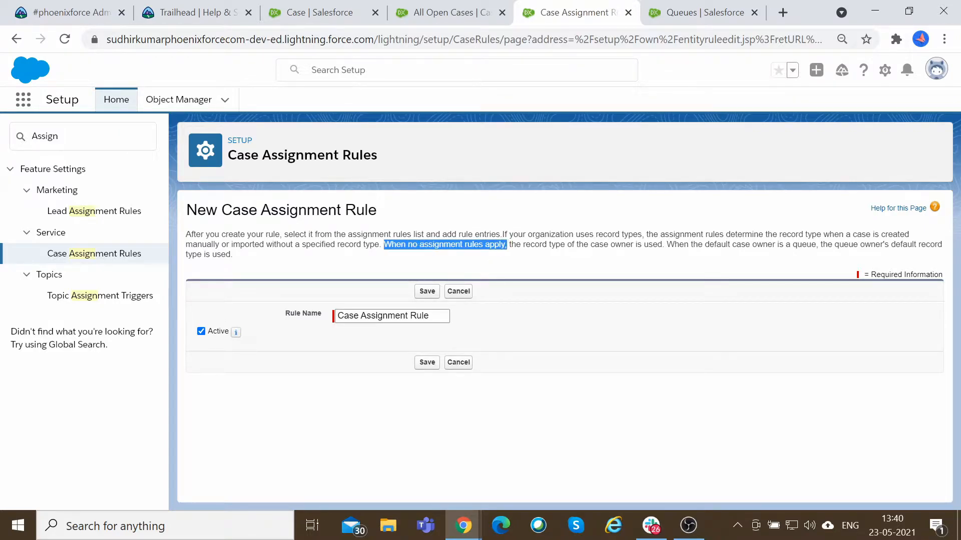
drag(509, 245, 662, 244)
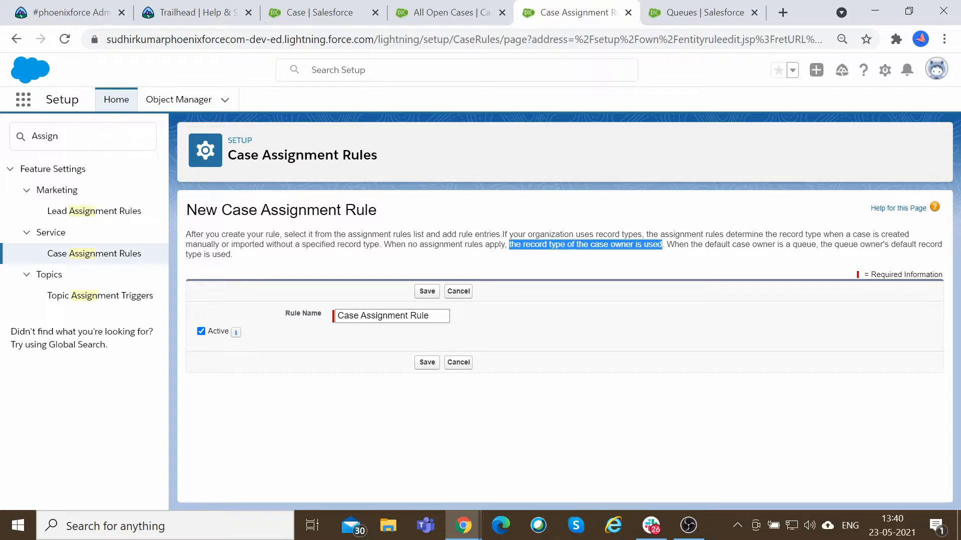
drag(693, 244, 939, 245)
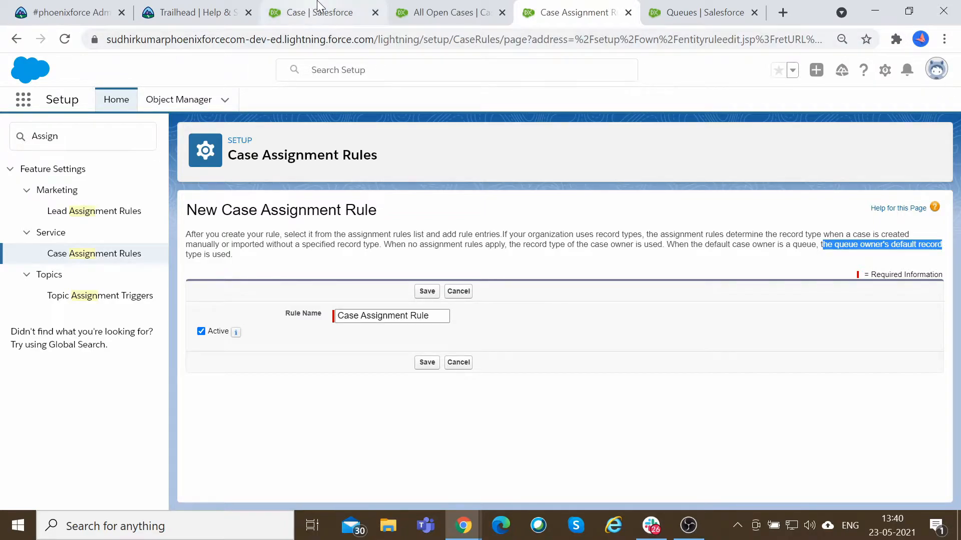
Search Setup for user and open the Users page in a new tab.
click(935, 74)
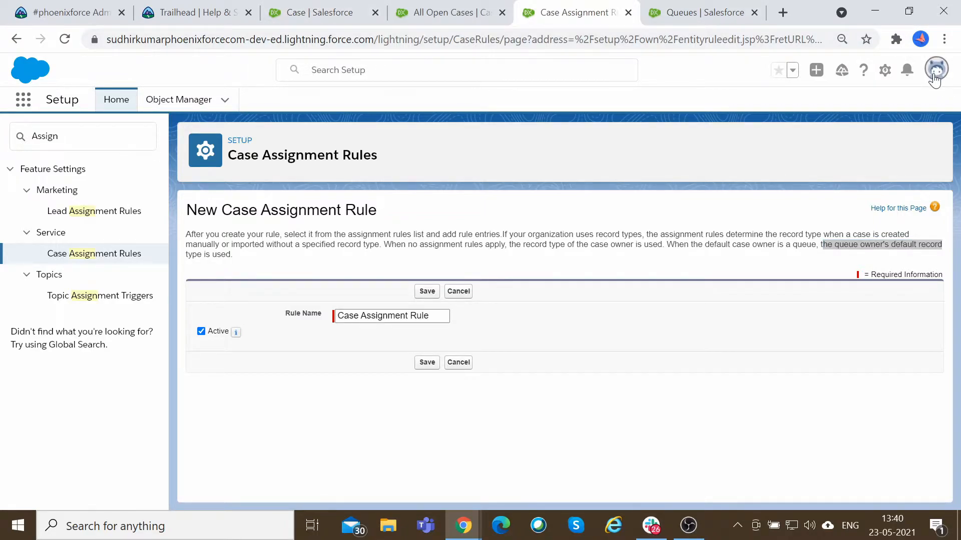
click(12, 141)
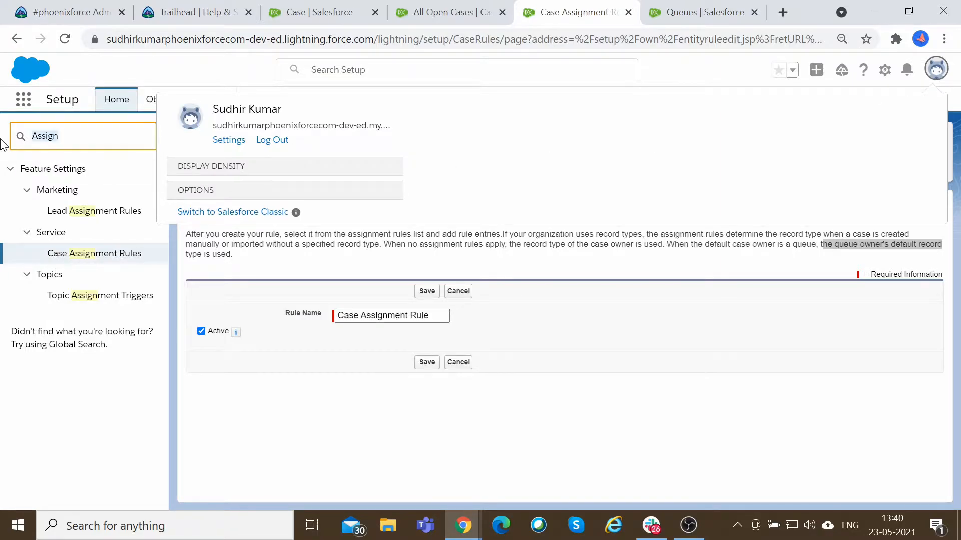
text(user)
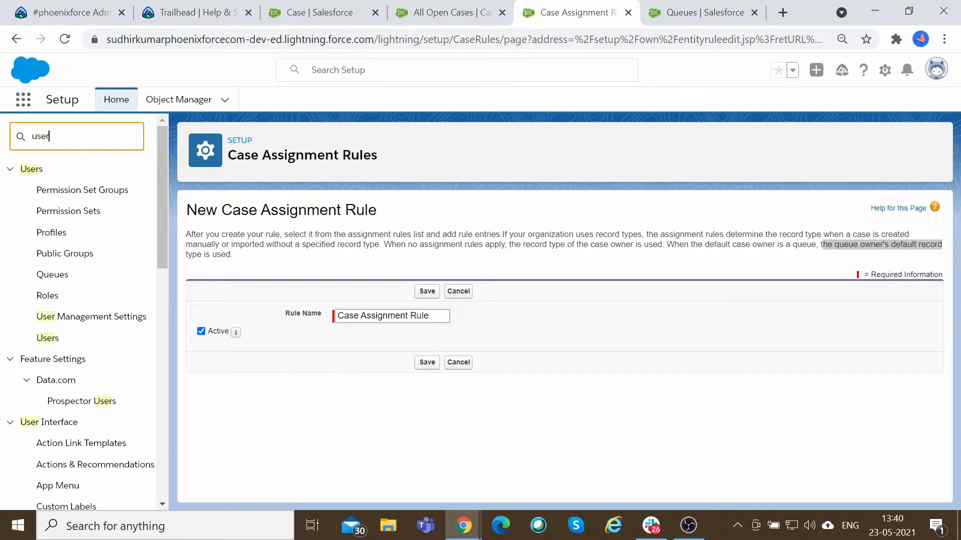
middle_click(50, 338)
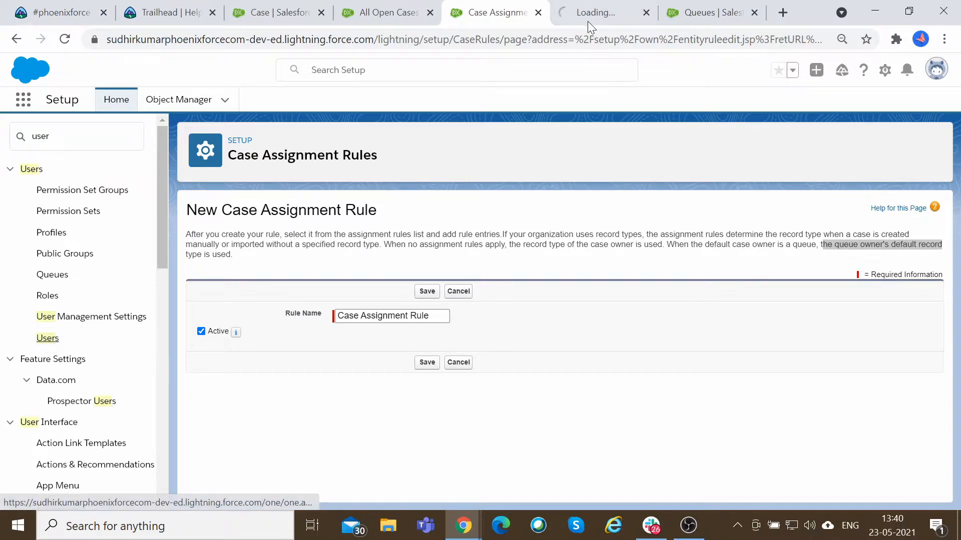
click(605, 12)
click(510, 11)
click(607, 6)
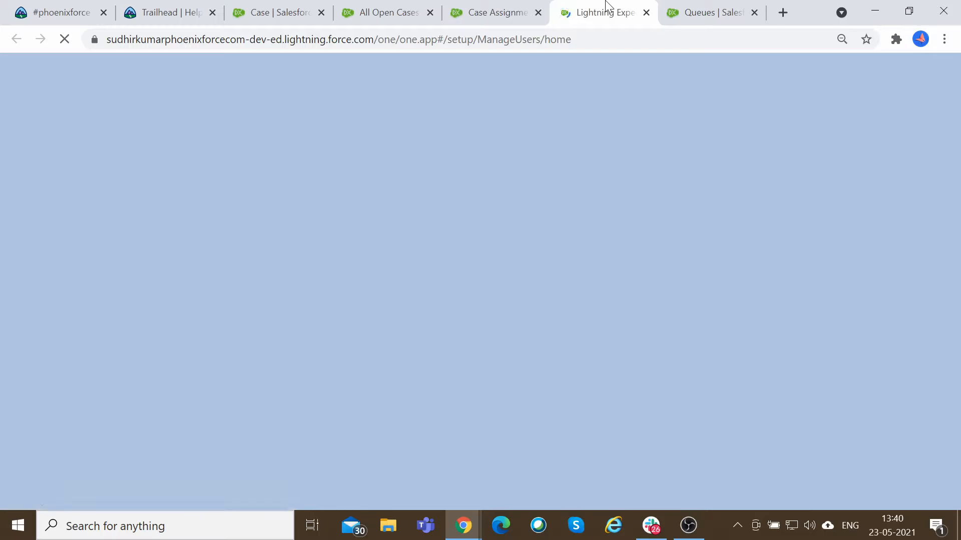
click(510, 11)
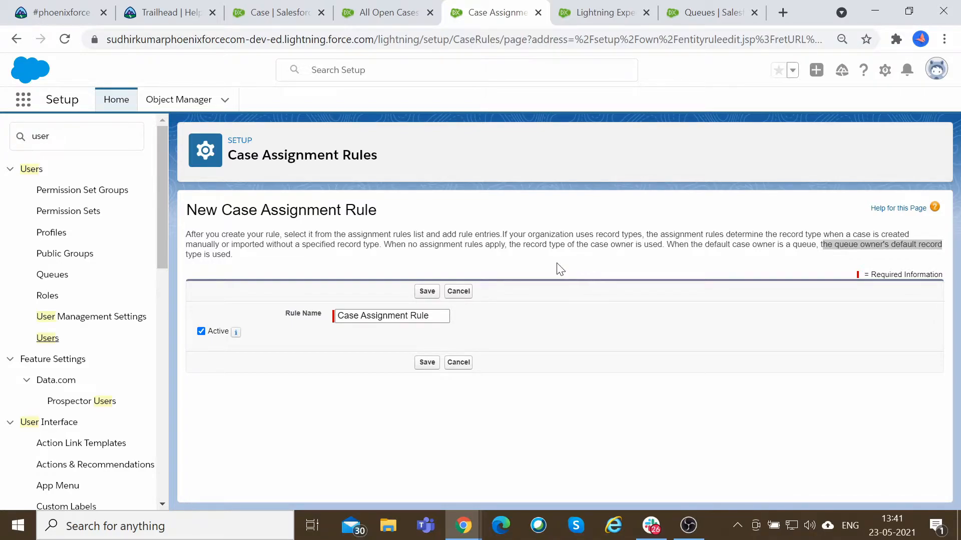
click(614, 6)
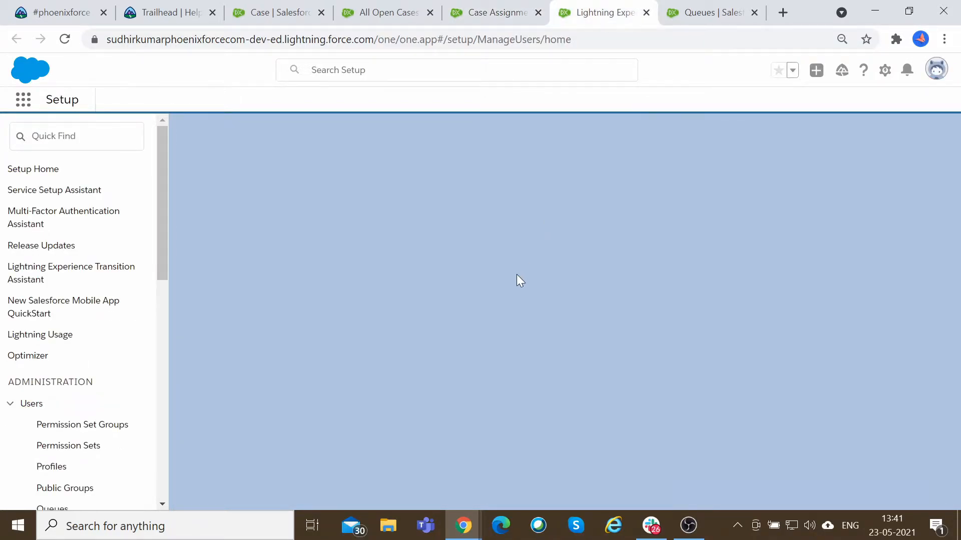
click(470, 9)
click(617, 7)
click(503, 8)
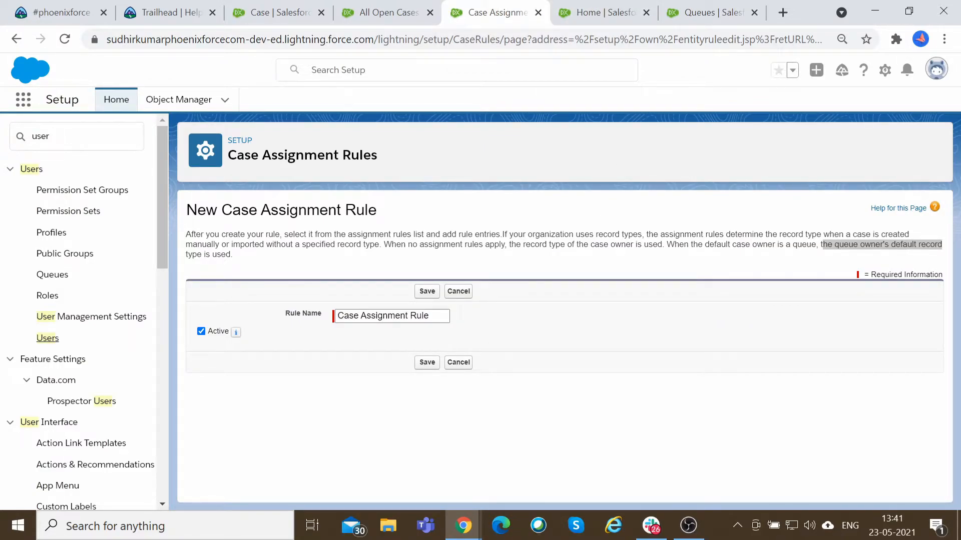
click(608, 11)
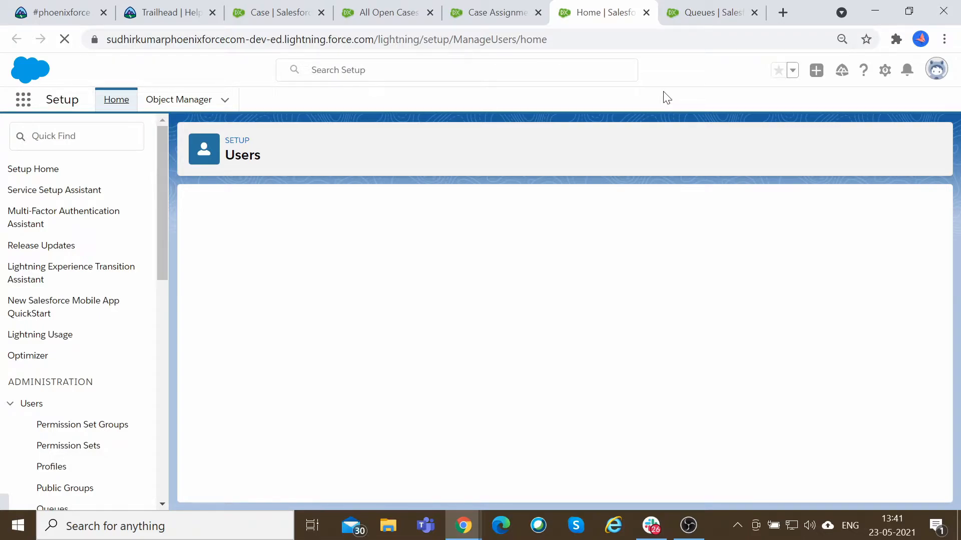
Open your personal settings and go to the Set Default Record Types page under Display & Layout.
click(938, 72)
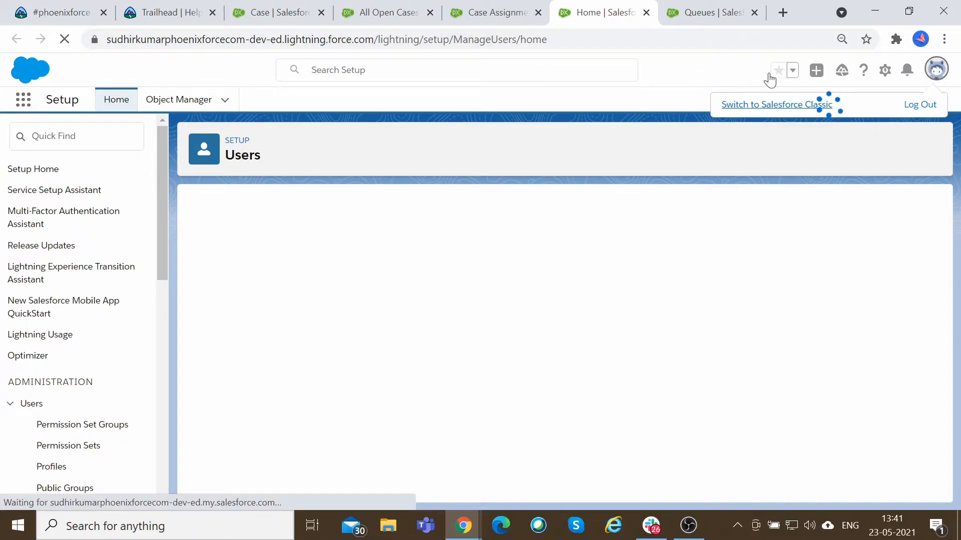
click(711, 12)
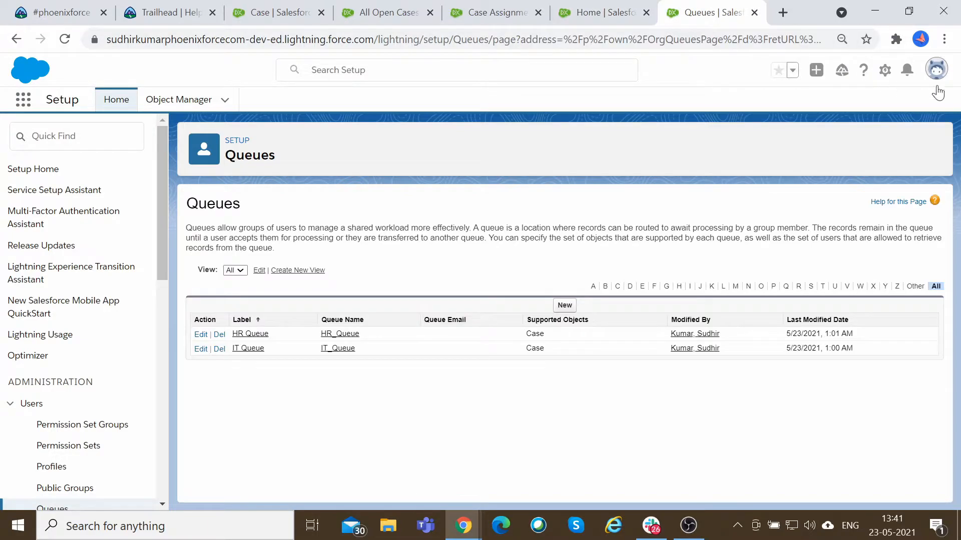
click(936, 69)
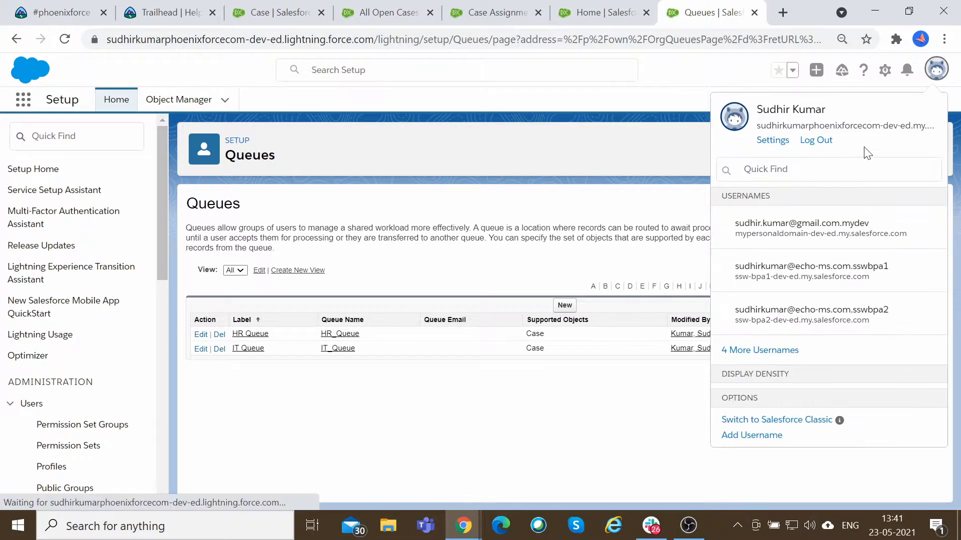
click(781, 142)
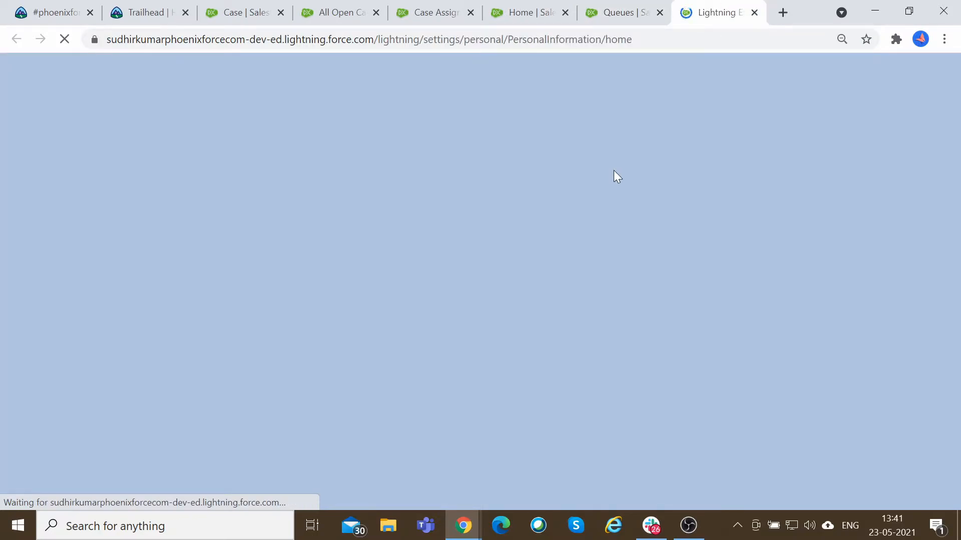
click(620, 12)
click(564, 3)
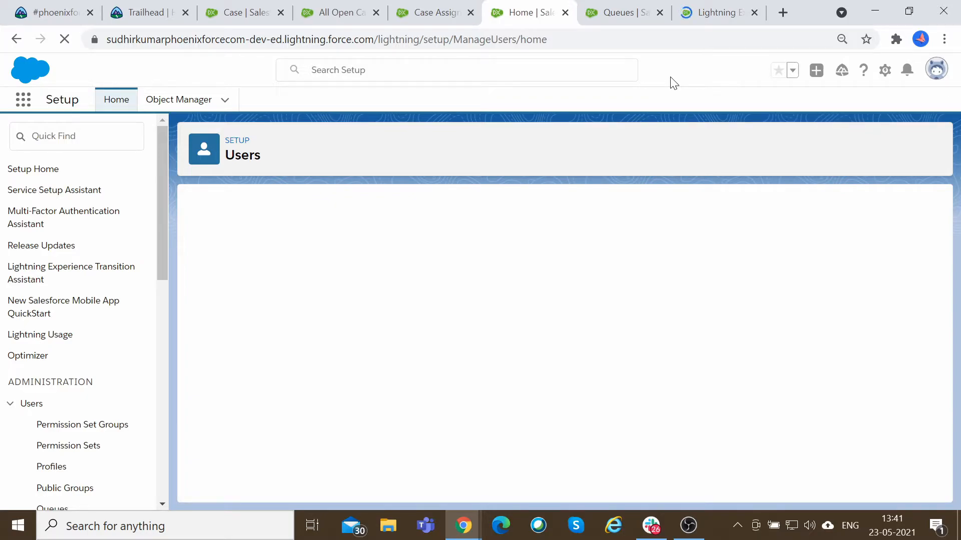
click(716, 7)
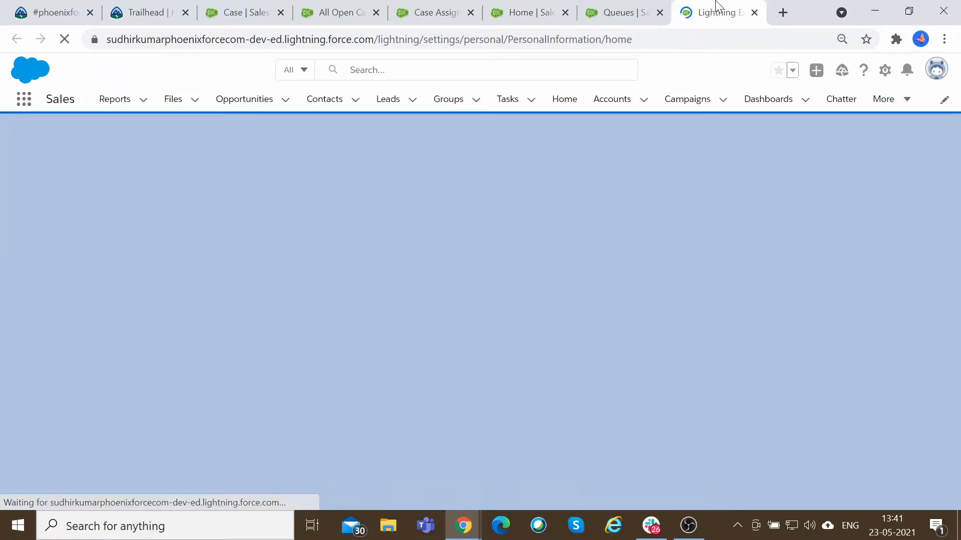
click(628, 7)
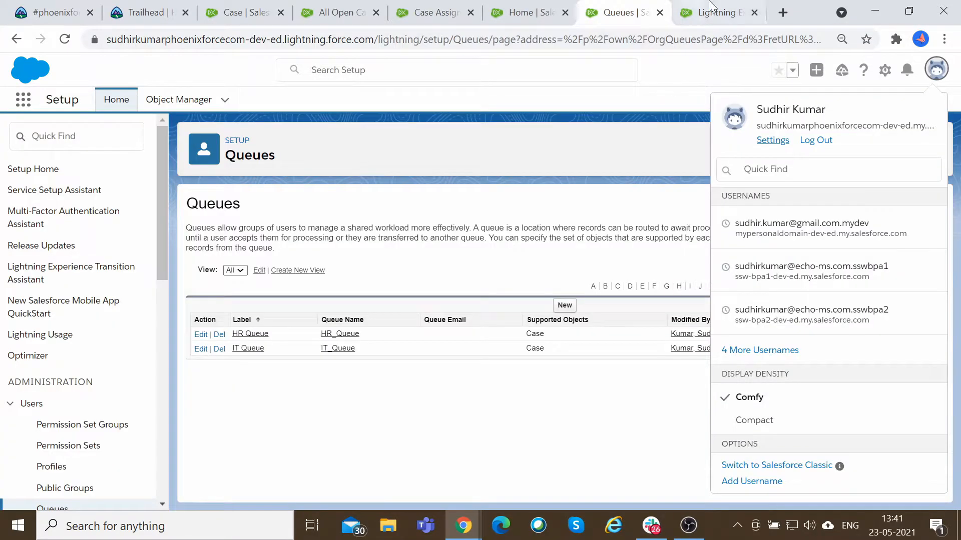
click(735, 7)
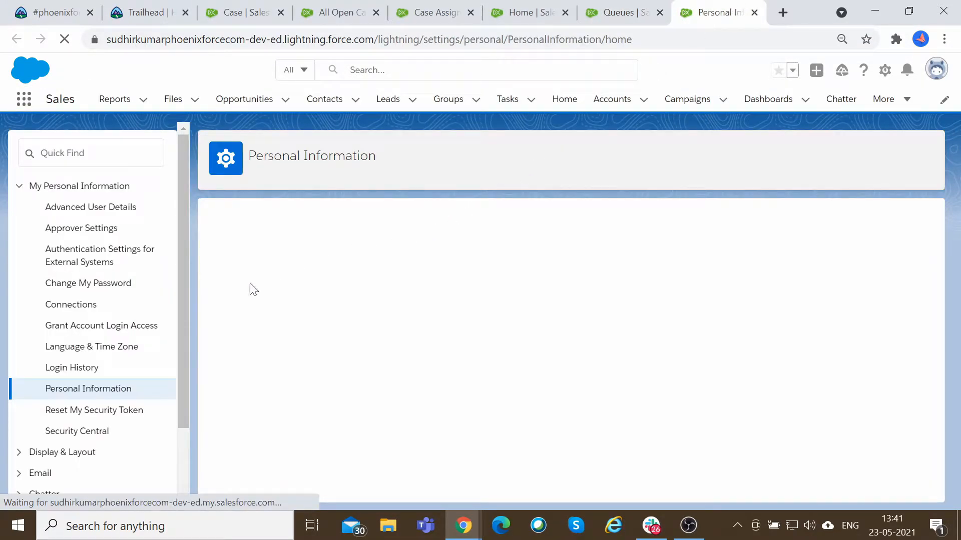
scroll(64, 416, down, 2)
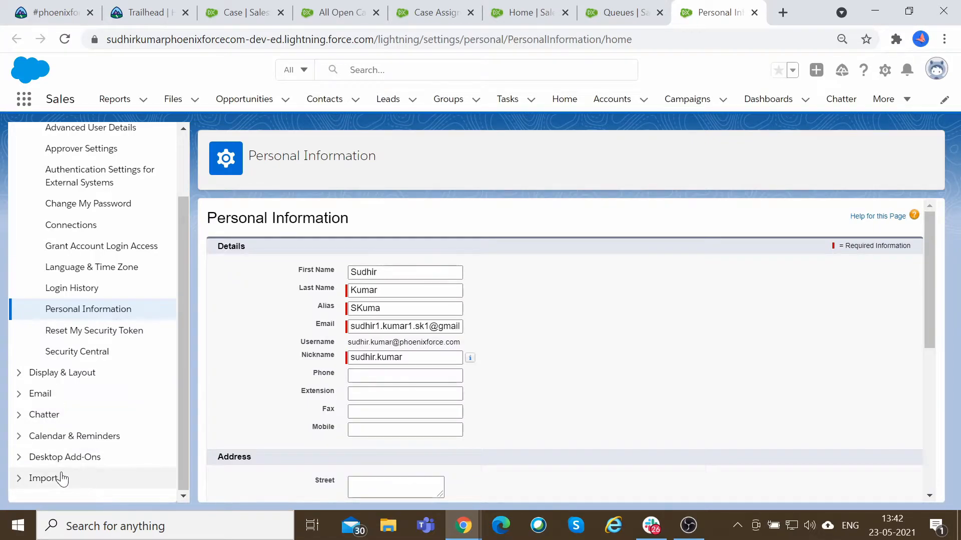
click(20, 437)
scroll(22, 443, down, 1)
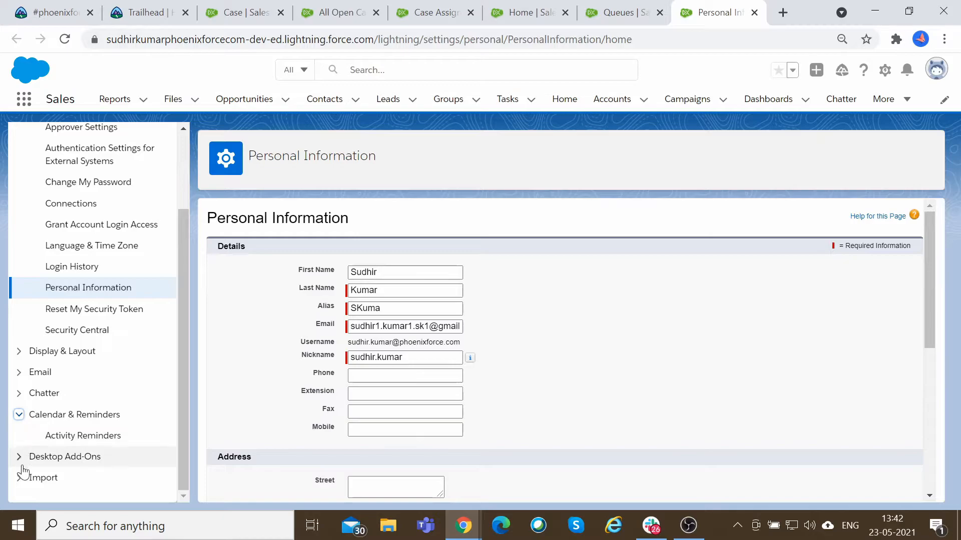
click(19, 352)
scroll(20, 358, down, 4)
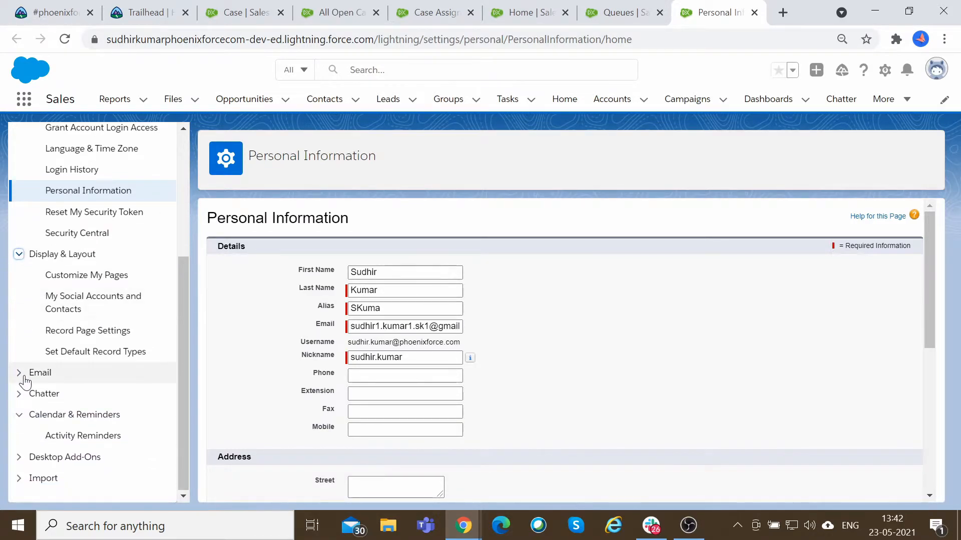
click(85, 353)
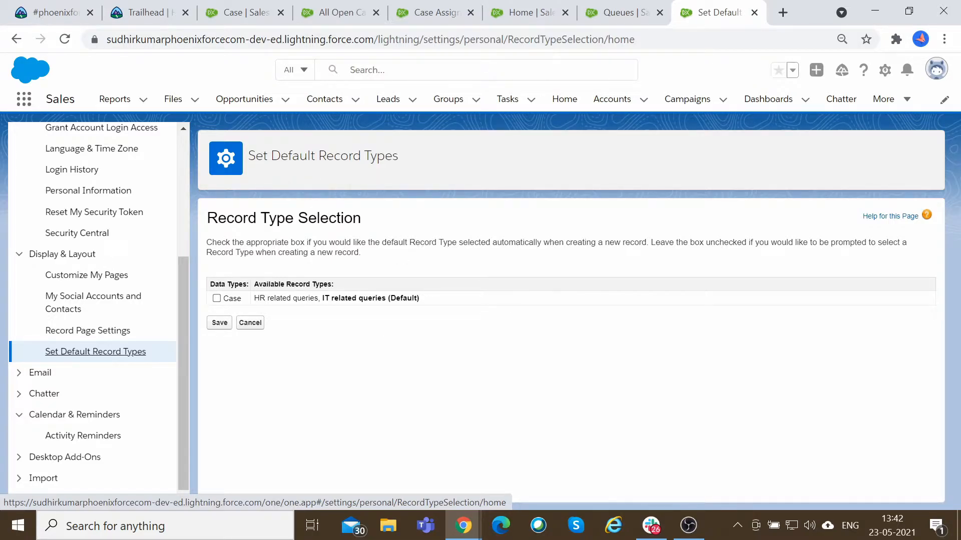
Return to the users list and open the Custom: System Administrator profile.
drag(248, 156, 409, 156)
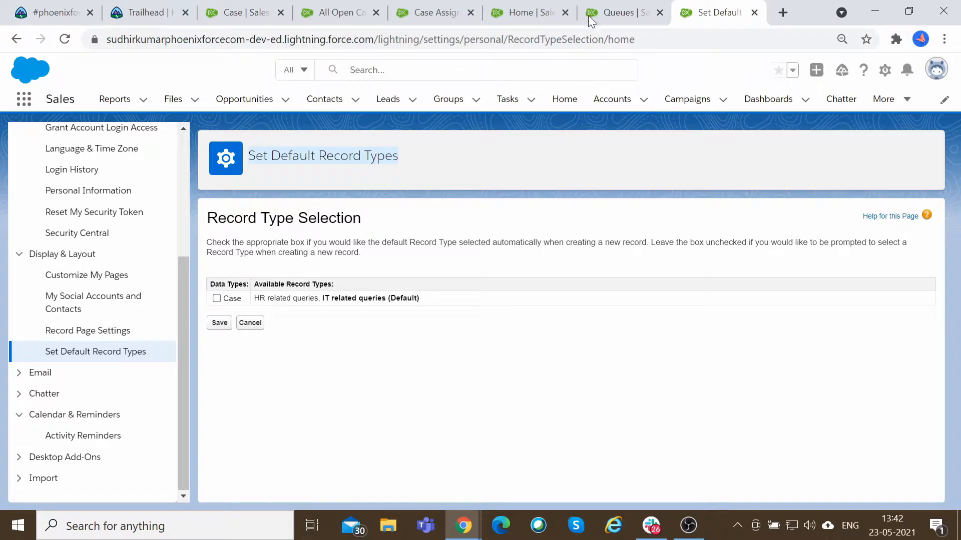
click(546, 12)
scroll(453, 230, down, 1)
scroll(452, 230, down, 1)
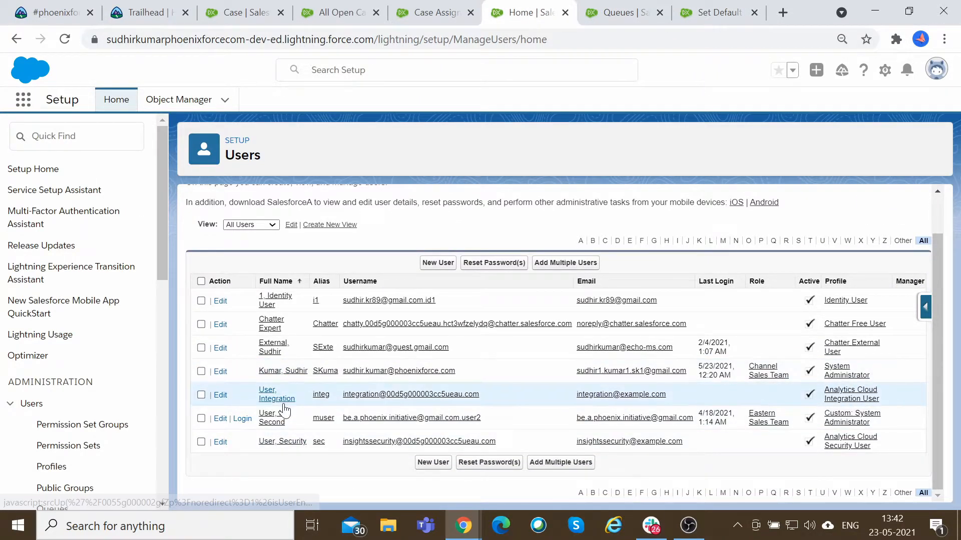
click(854, 425)
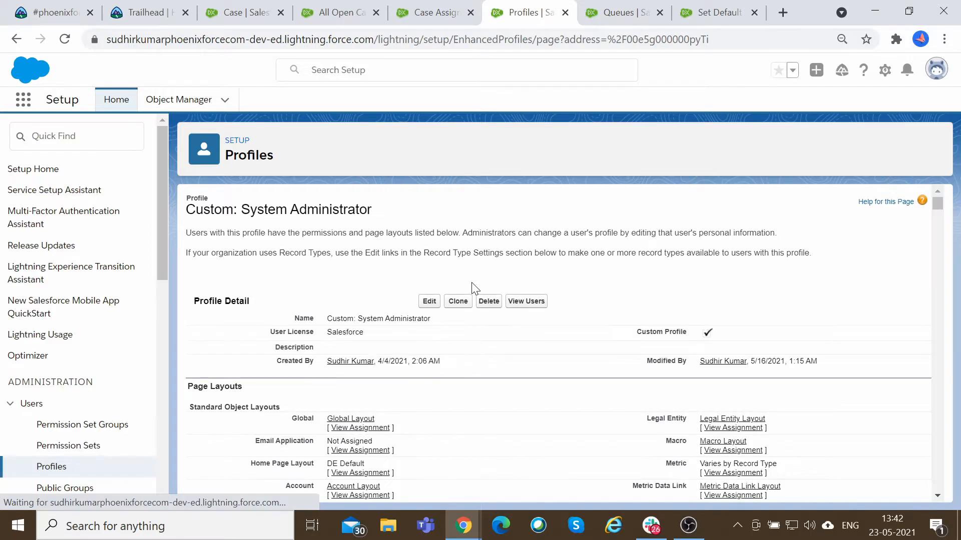
Open the profile's Case record type settings for editing from the Record Type Settings section.
scroll(427, 313, down, 10)
scroll(610, 332, down, 10)
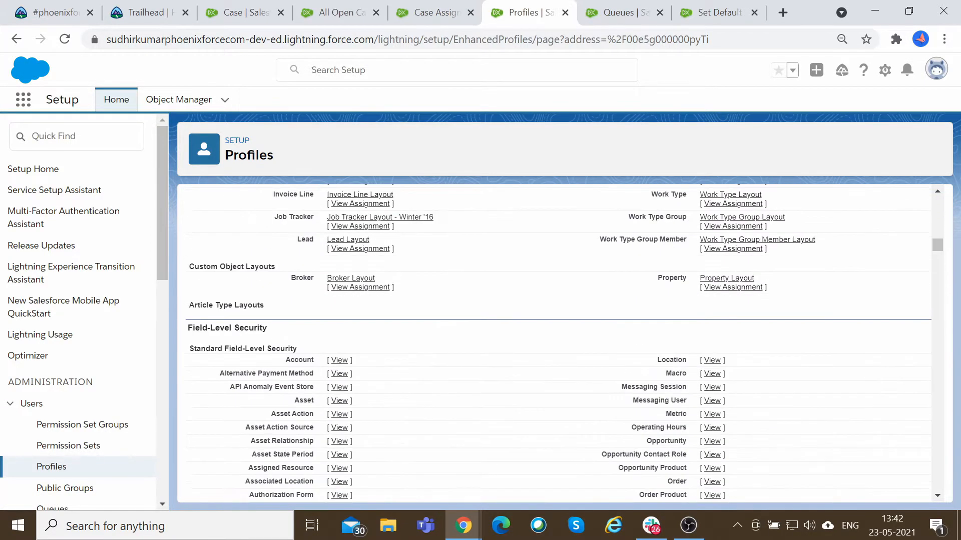
scroll(385, 337, up, 4)
key(ctrl+minus)
scroll(356, 281, down, 15)
scroll(391, 299, down, 20)
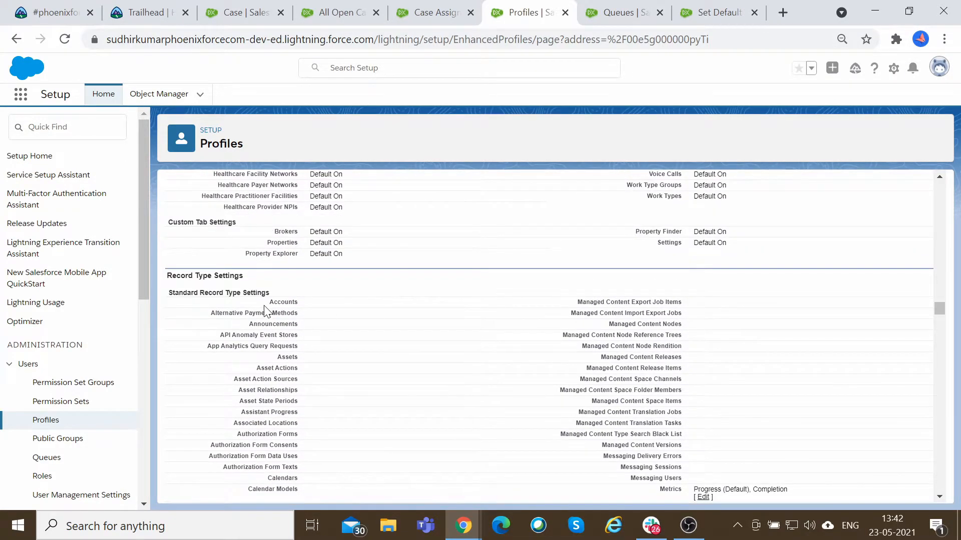
drag(167, 275, 240, 276)
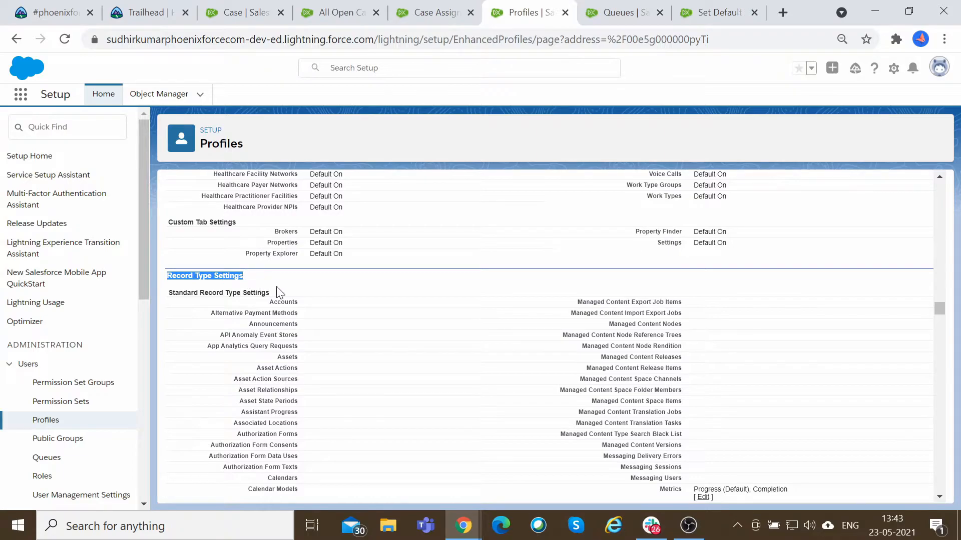
scroll(355, 303, down, 5)
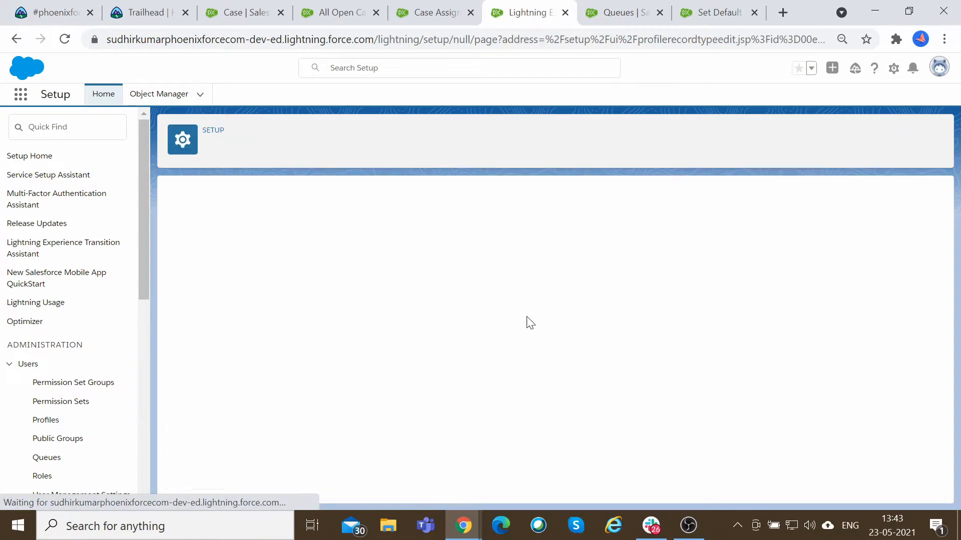
Examine the Case record type settings page's explanation of selected and default record types.
scroll(526, 316, down, 2)
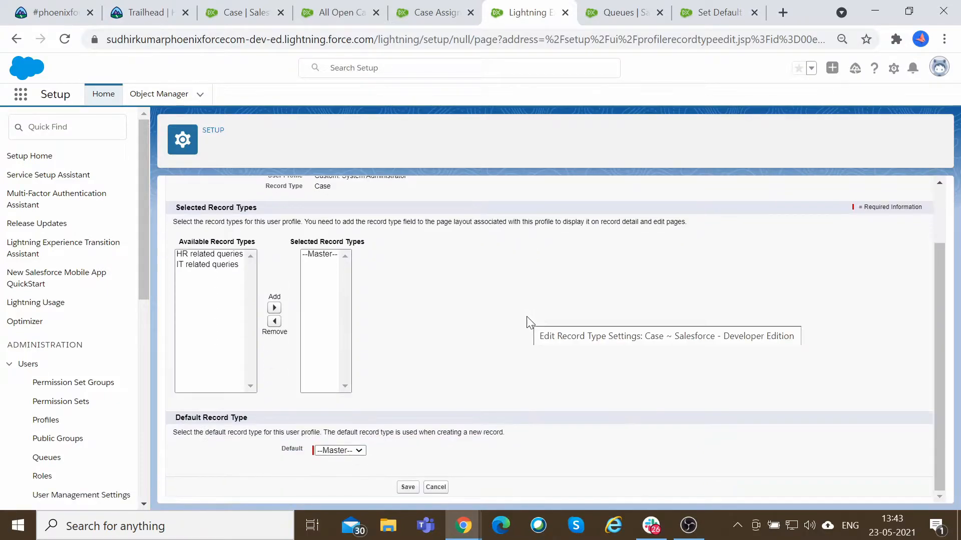
scroll(526, 316, up, 2)
scroll(526, 316, down, 1)
scroll(527, 317, down, 1)
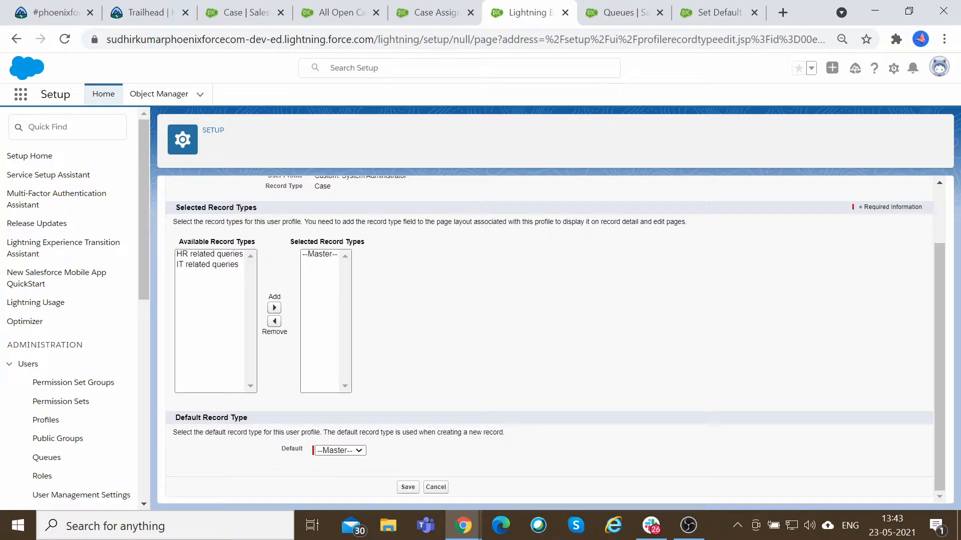
drag(177, 433, 315, 433)
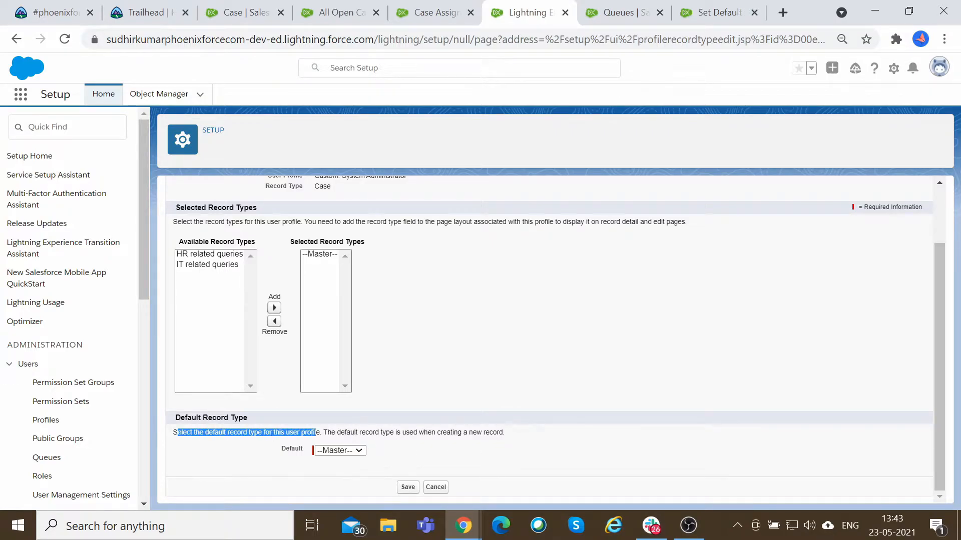
click(403, 436)
drag(409, 433, 511, 436)
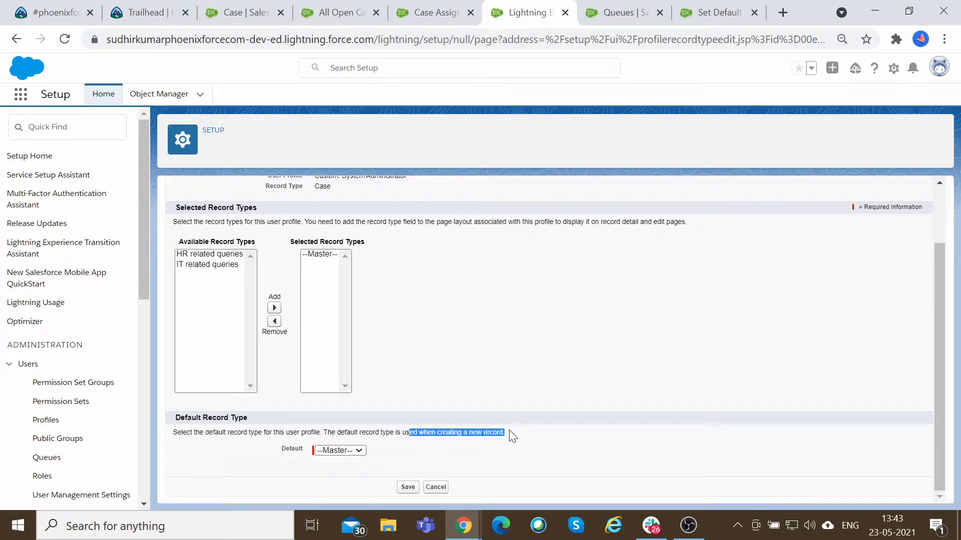
scroll(392, 404, up, 3)
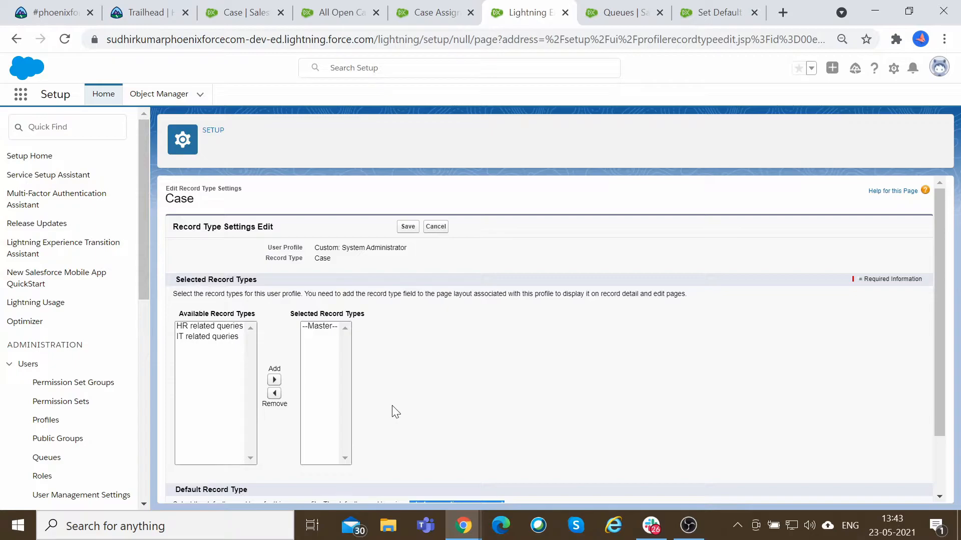
scroll(373, 338, down, 3)
click(351, 452)
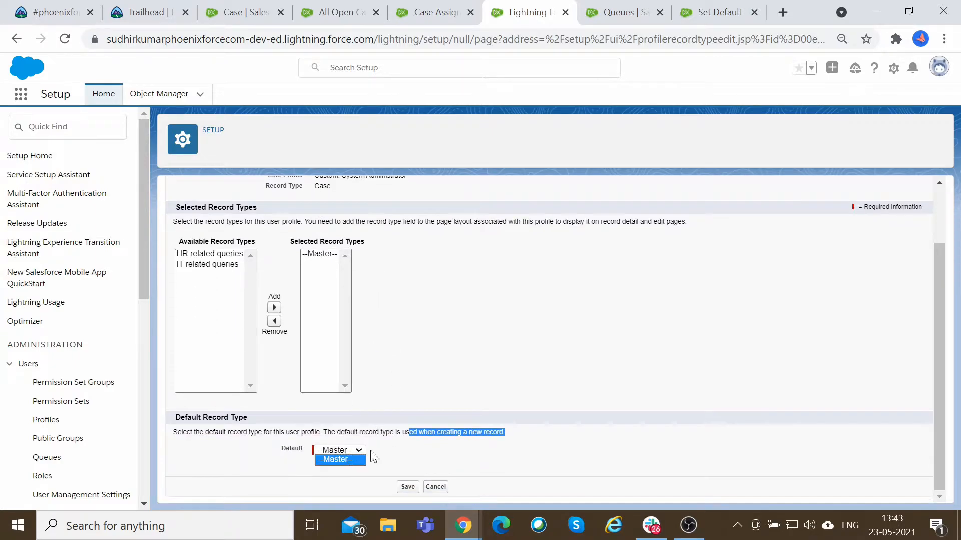
click(456, 268)
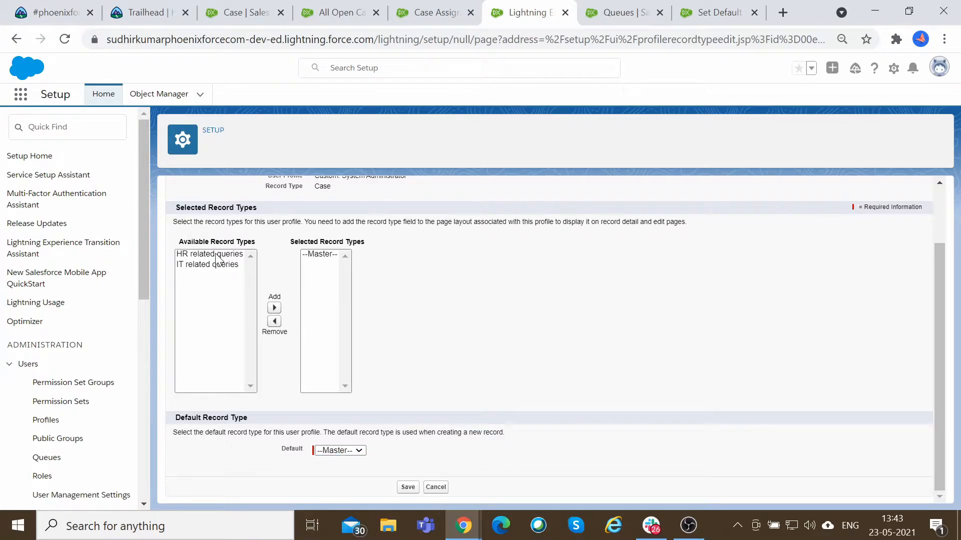
Add both HR related queries and IT related queries to the profile's selected Case record types, keep HR related queries as default, and save.
drag(216, 255, 224, 274)
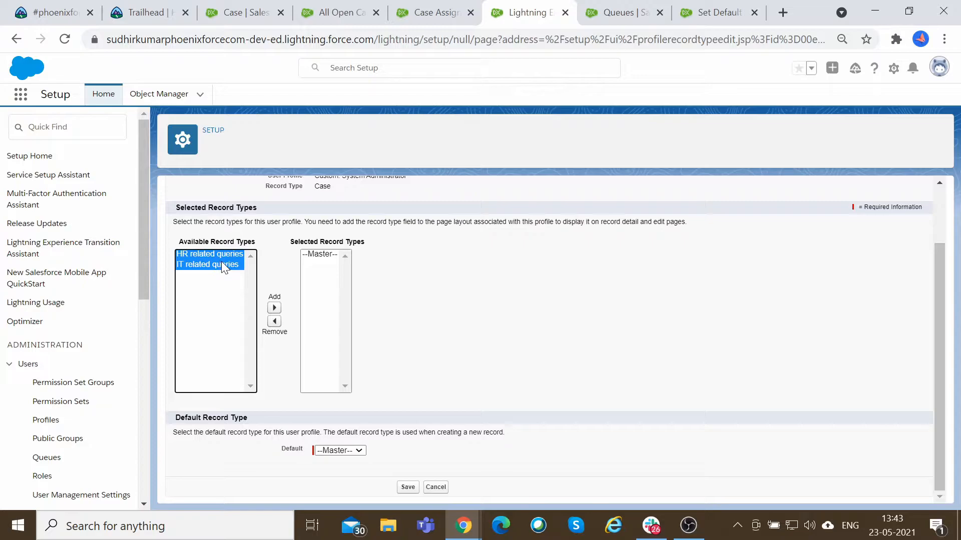
click(273, 308)
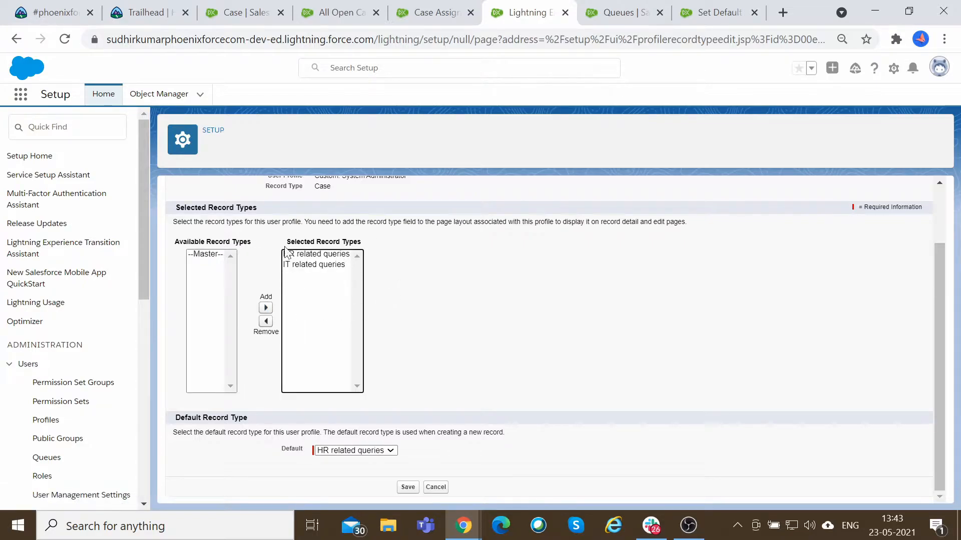
click(385, 451)
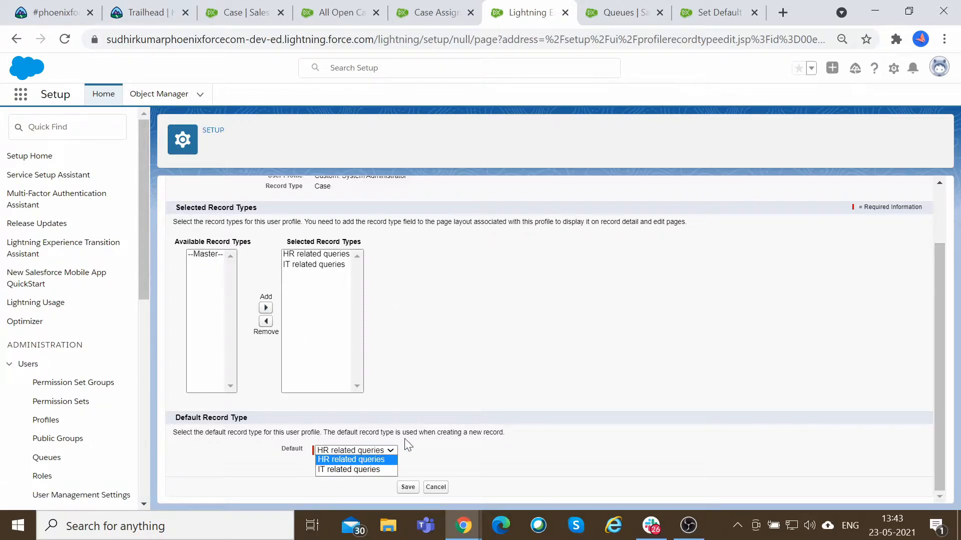
click(464, 375)
click(394, 451)
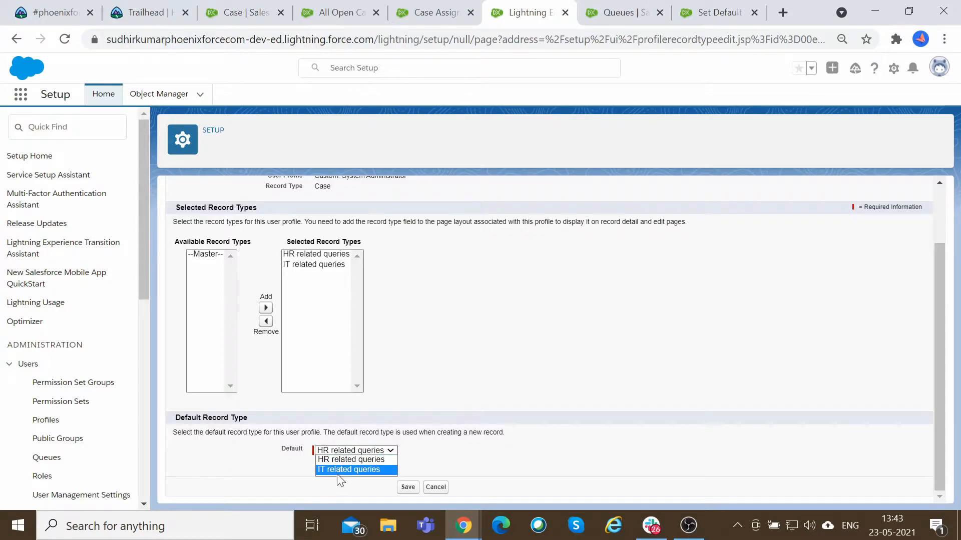
click(408, 488)
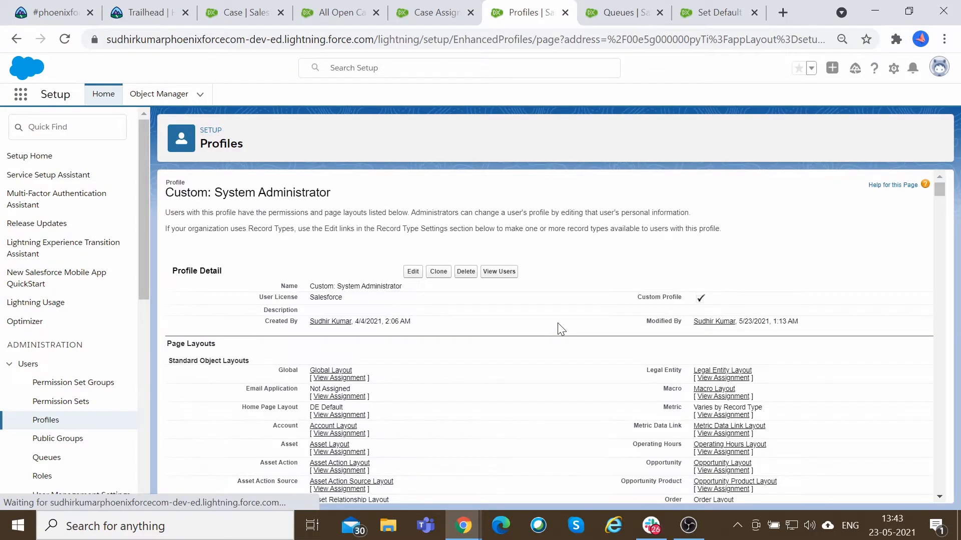
Review the profile's Cases entry in the Record Type Settings section for assigned and default record types.
scroll(559, 329, down, 20)
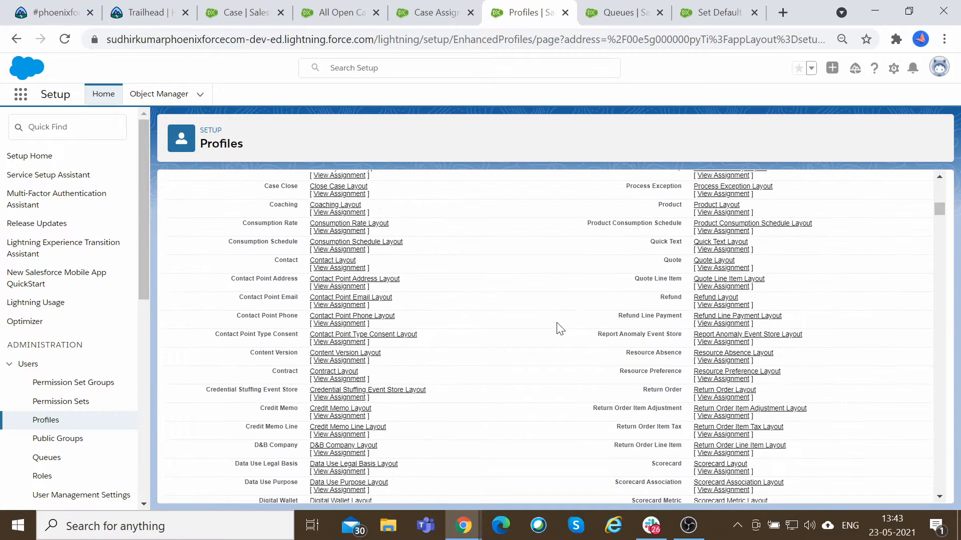
scroll(559, 323, down, 17)
scroll(557, 321, up, 12)
drag(275, 381, 471, 386)
click(472, 386)
drag(310, 374, 460, 375)
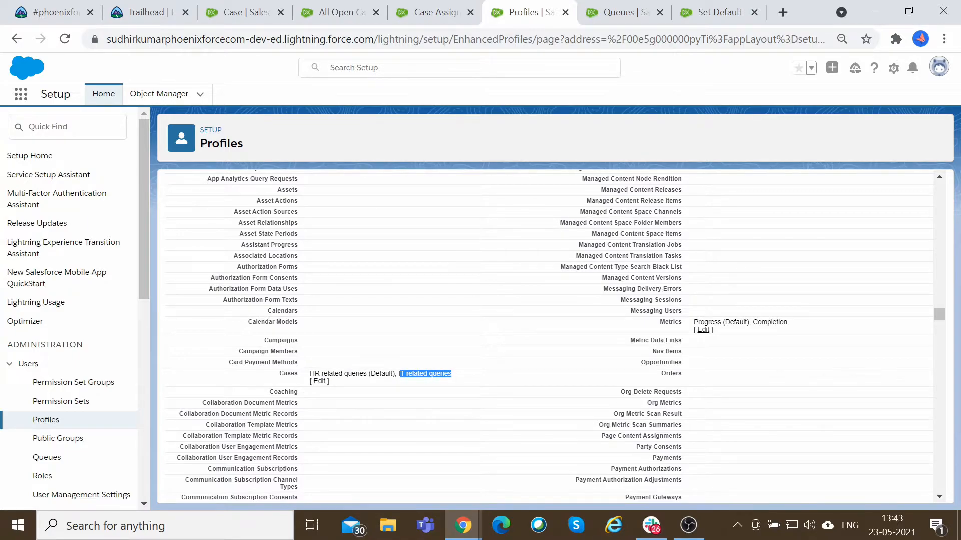
click(463, 381)
drag(452, 375, 397, 374)
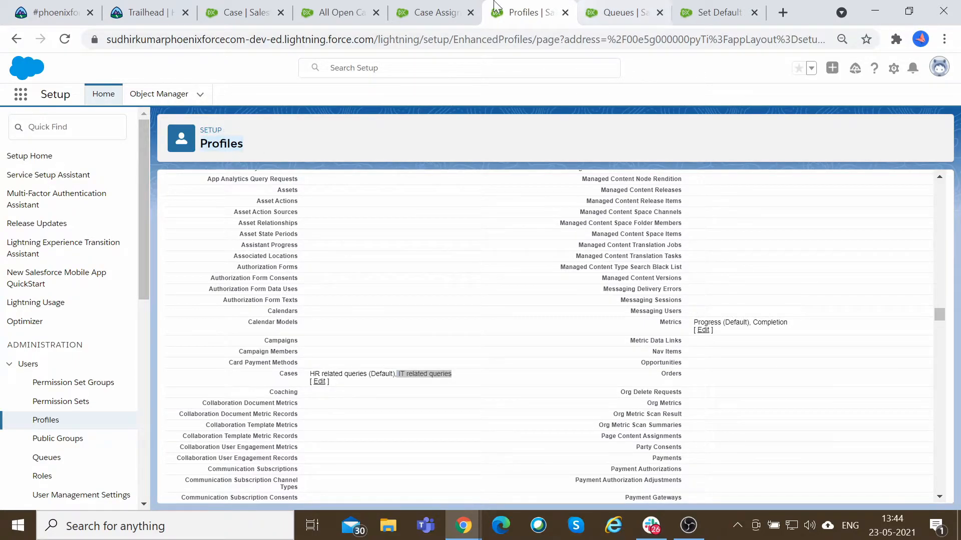
Return to the personal Set Default Record Types page and review the Case record type options.
click(733, 6)
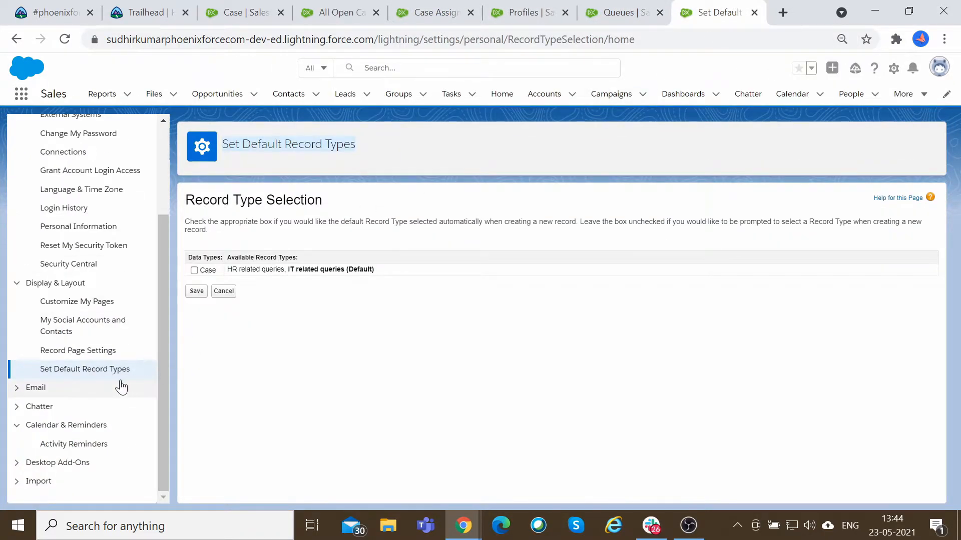
scroll(151, 242, up, 3)
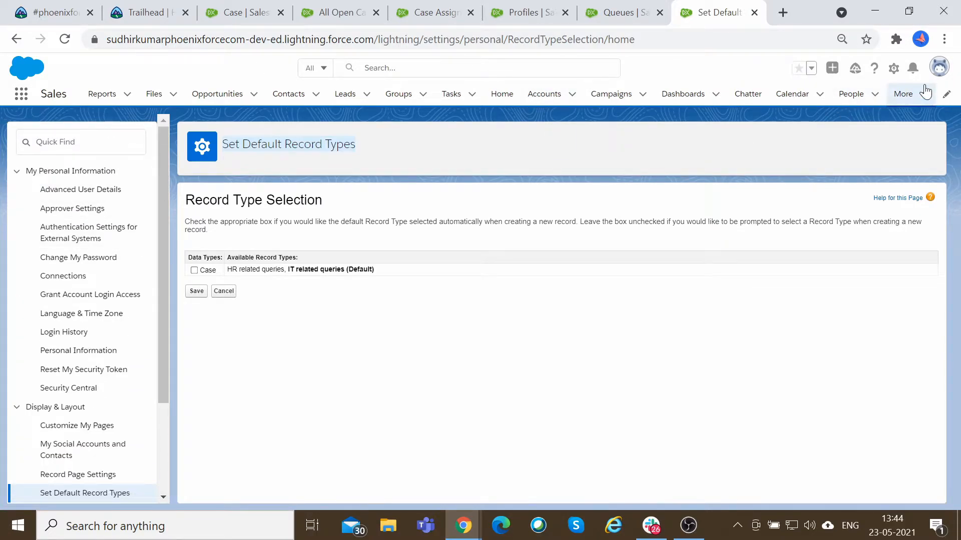
click(941, 70)
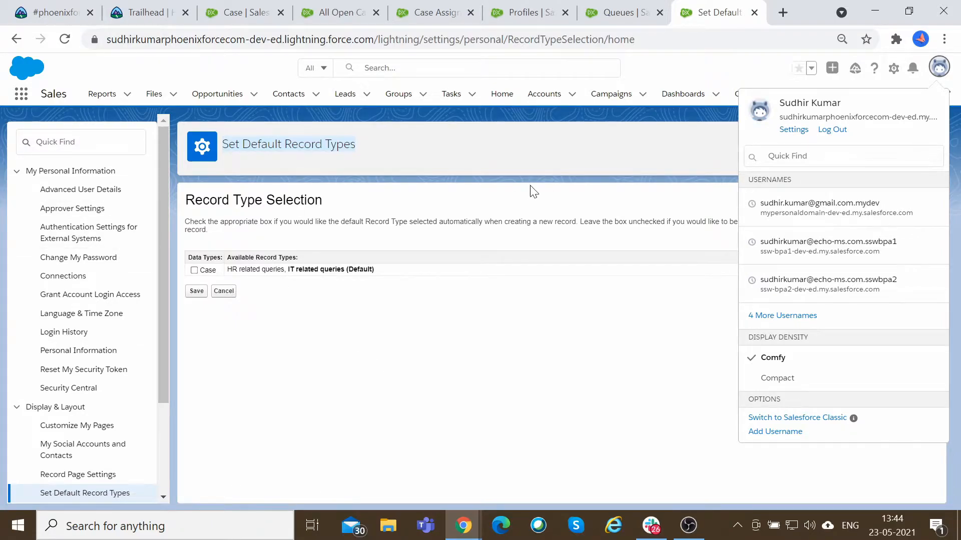
scroll(69, 456, down, 3)
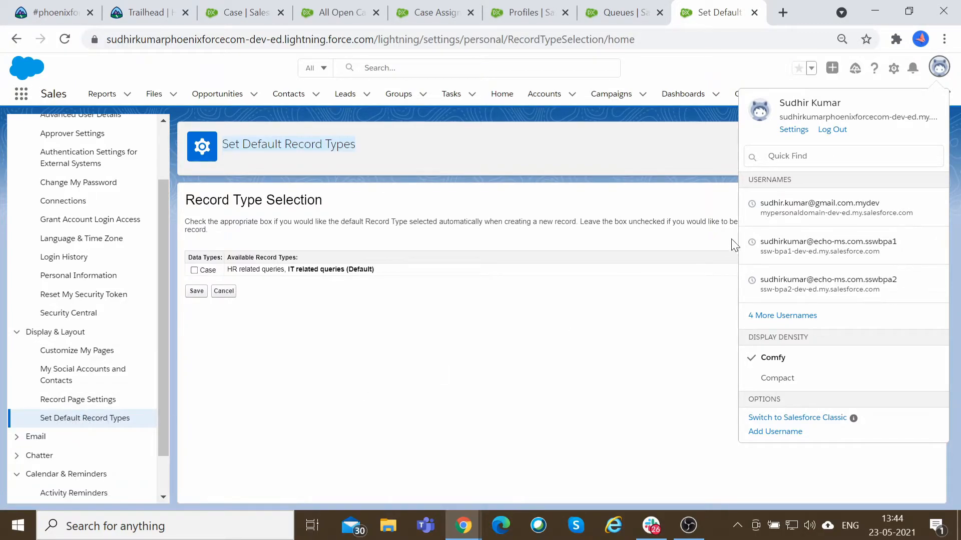
click(940, 72)
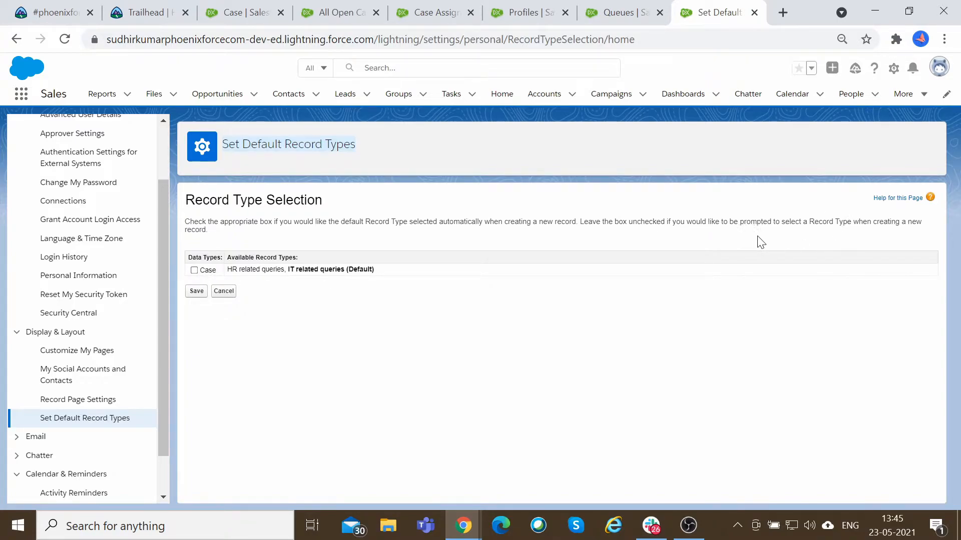
Read the Record Type Selection instructions on automatically selecting the default record type for new records.
drag(596, 222, 653, 222)
click(748, 246)
drag(740, 221, 779, 222)
click(763, 238)
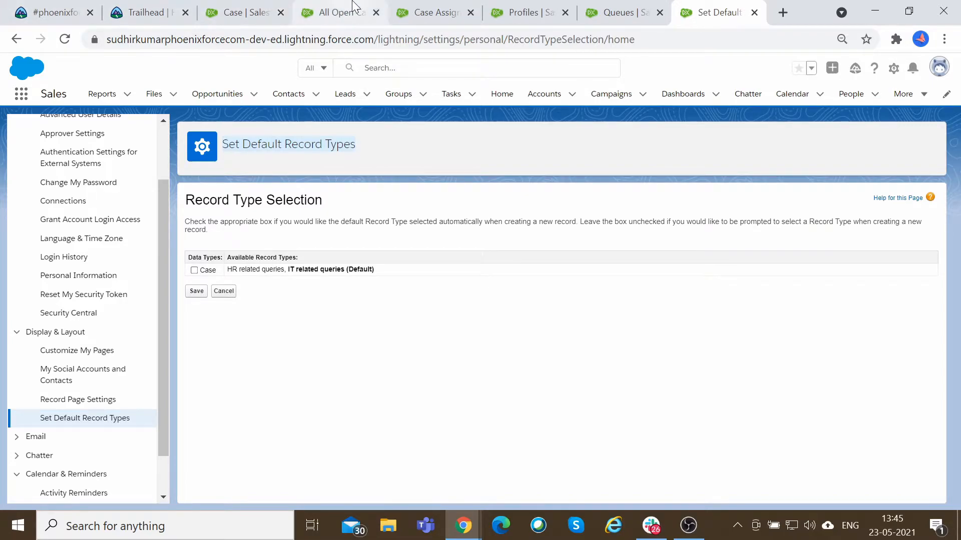
Start a new case from the All Open Cases list to view the record type prompt, then cancel it.
click(338, 12)
click(784, 134)
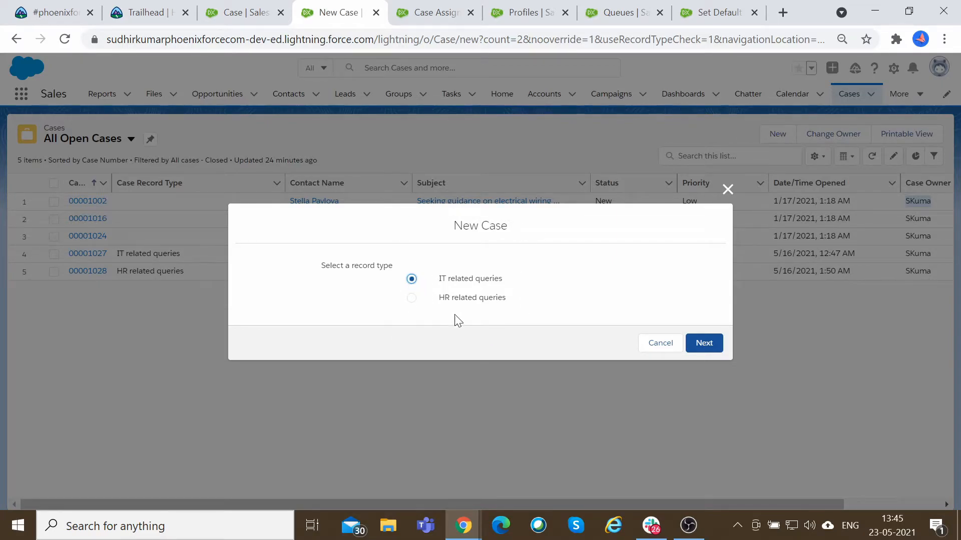
click(653, 344)
Return to the Set Default Record Types page and select Case so its default record type is used automatically.
click(639, 3)
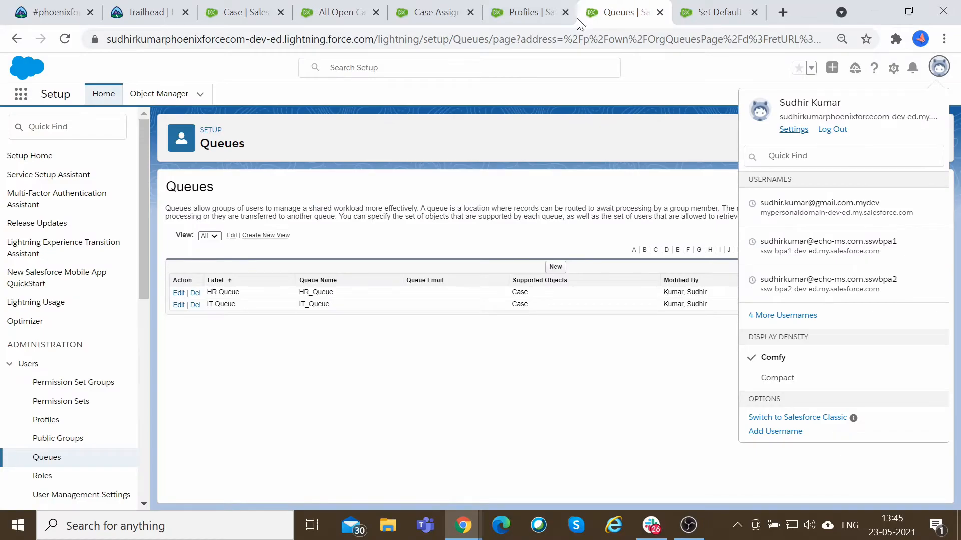
click(735, 3)
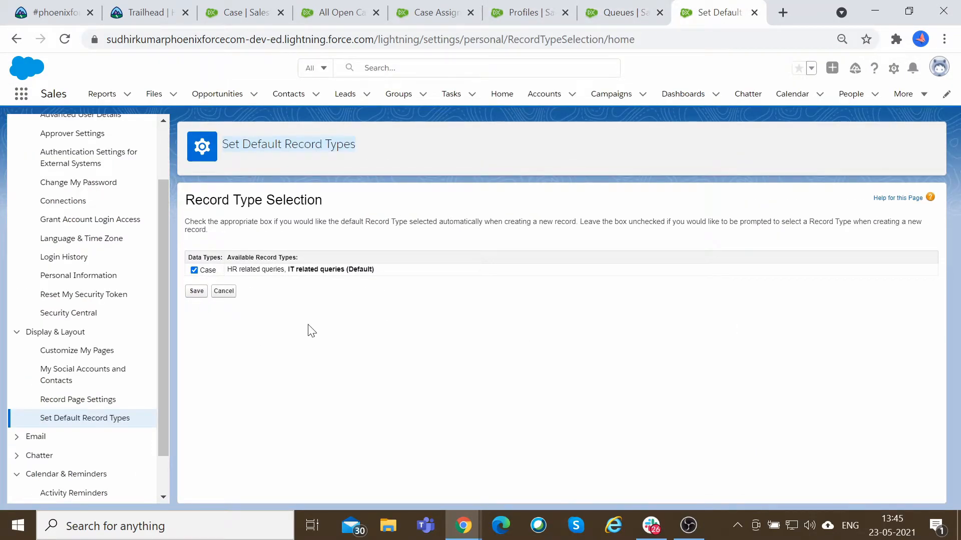
Start a new case again from the All Open Cases list to compare the record type prompt.
click(355, 11)
click(785, 135)
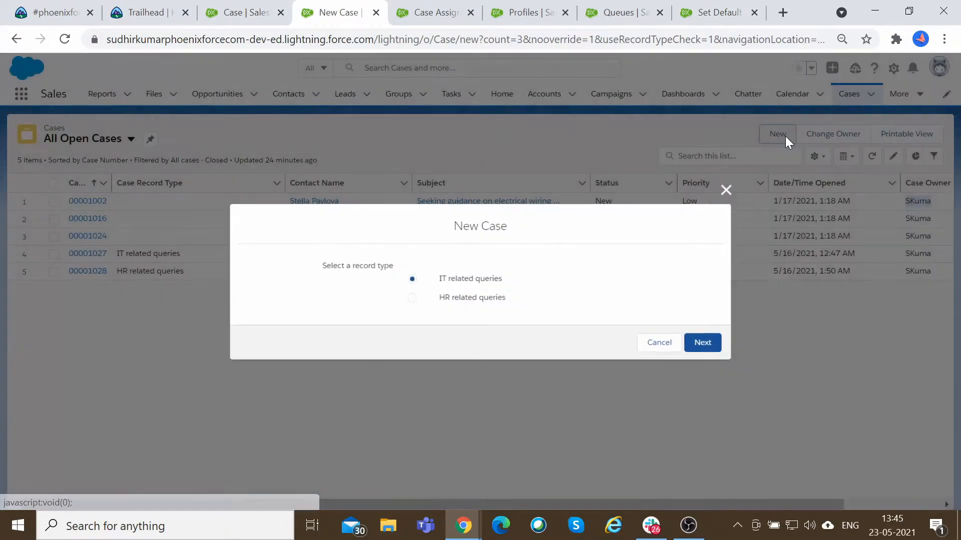
click(744, 7)
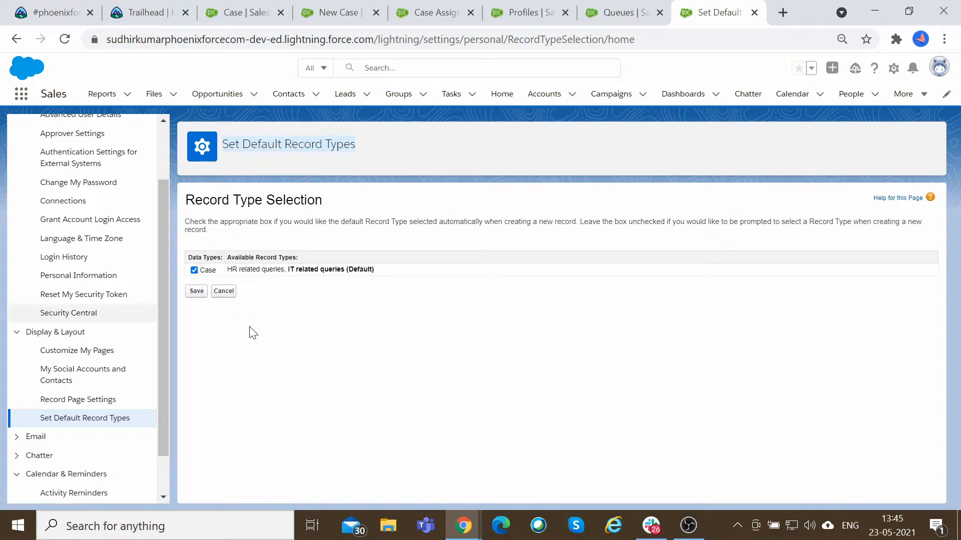
Save the automatic Case default record type setting and reopen the Set Default Record Types page.
click(197, 291)
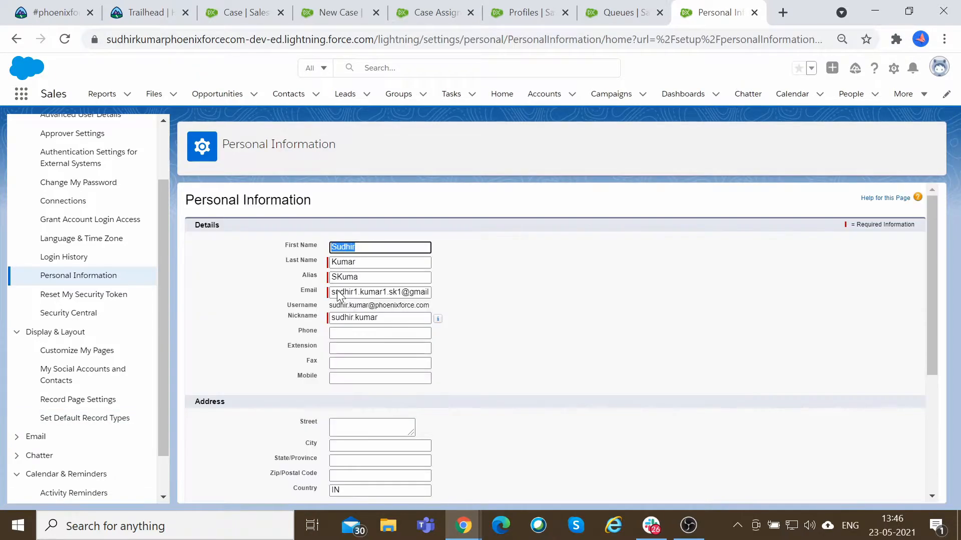
scroll(513, 361, down, 5)
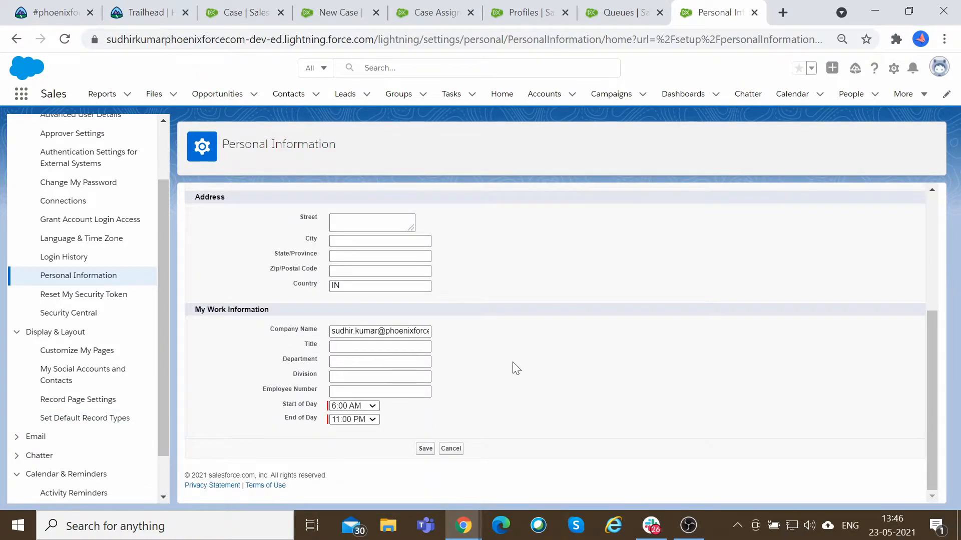
scroll(514, 365, up, 3)
scroll(513, 365, down, 3)
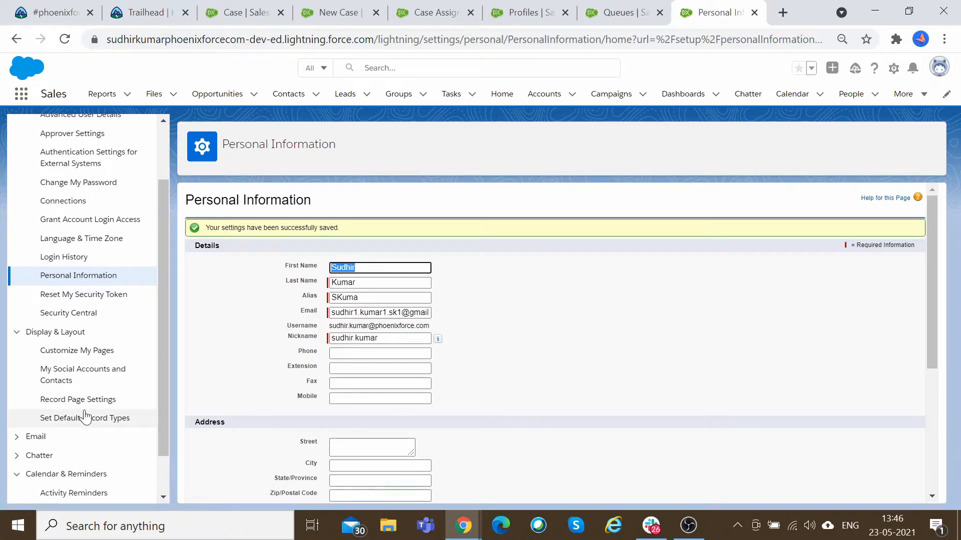
click(94, 423)
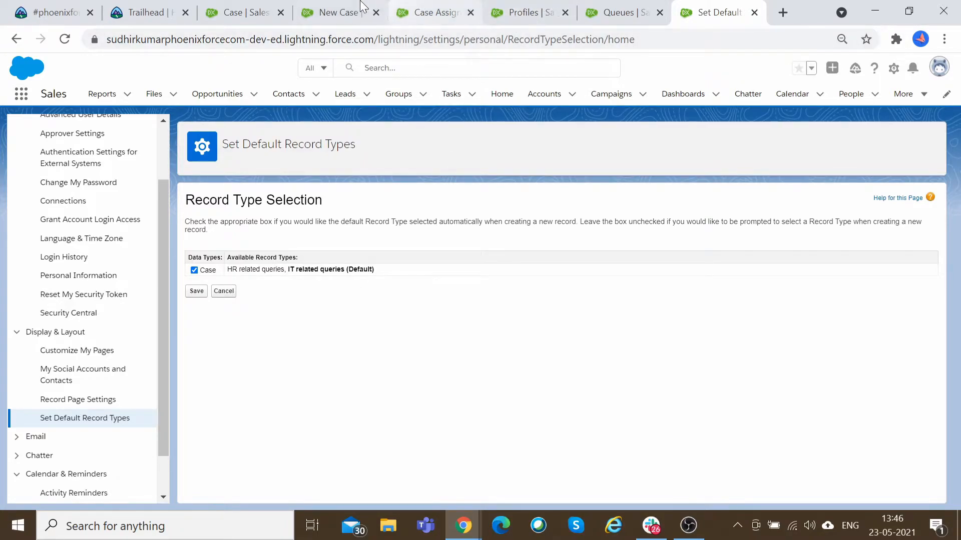
Duplicate the New Case browser tab to load a fresh new case form.
click(333, 10)
right_click(338, 5)
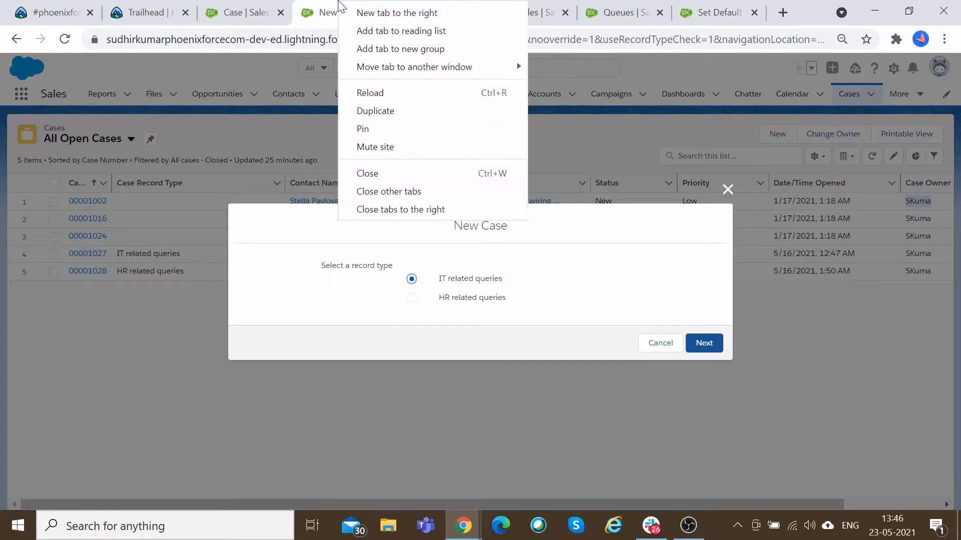
click(397, 110)
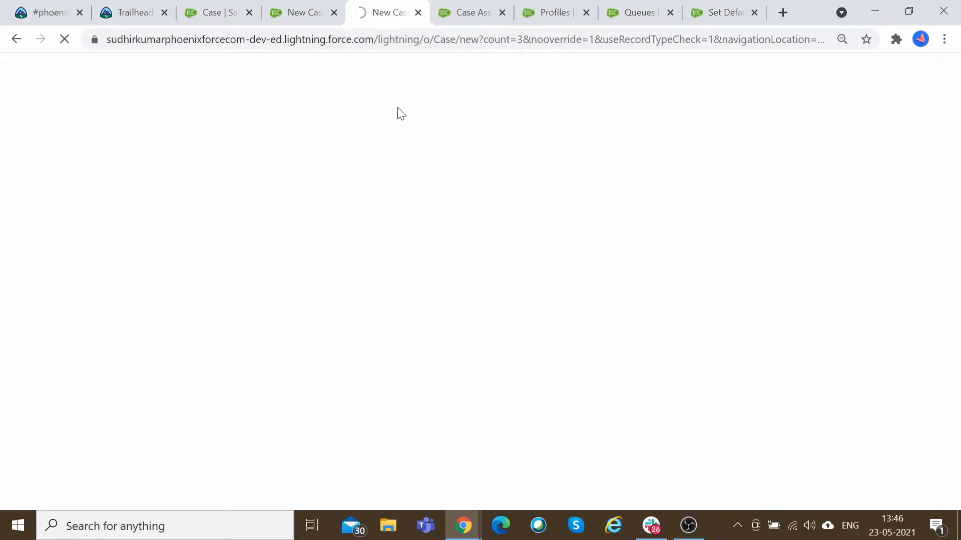
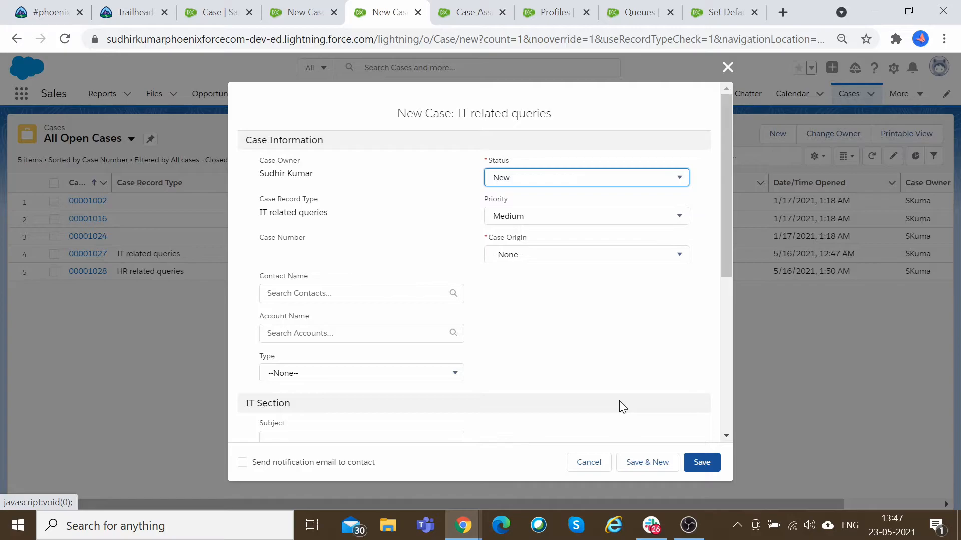
Cancel the new case form and start a new case twice to check whether the record type prompt appears.
click(588, 462)
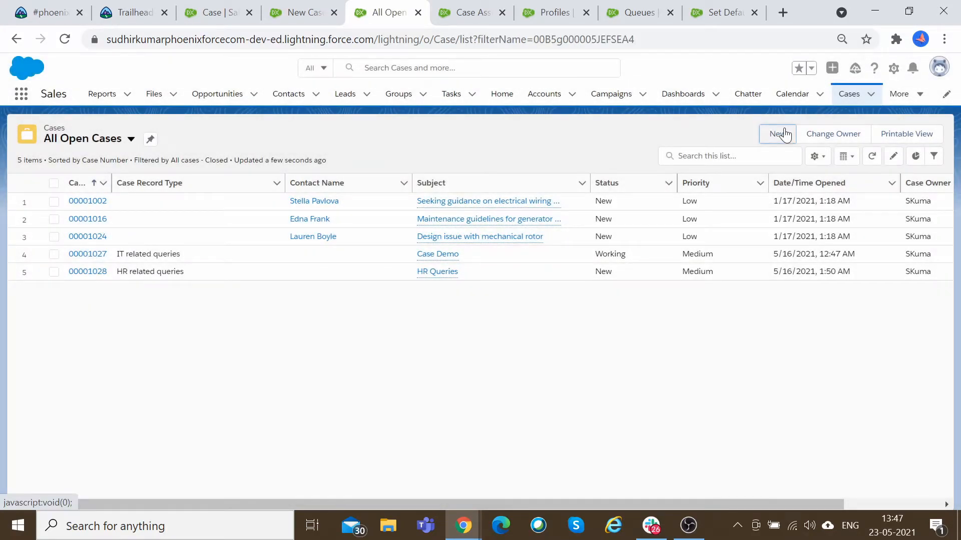
click(779, 134)
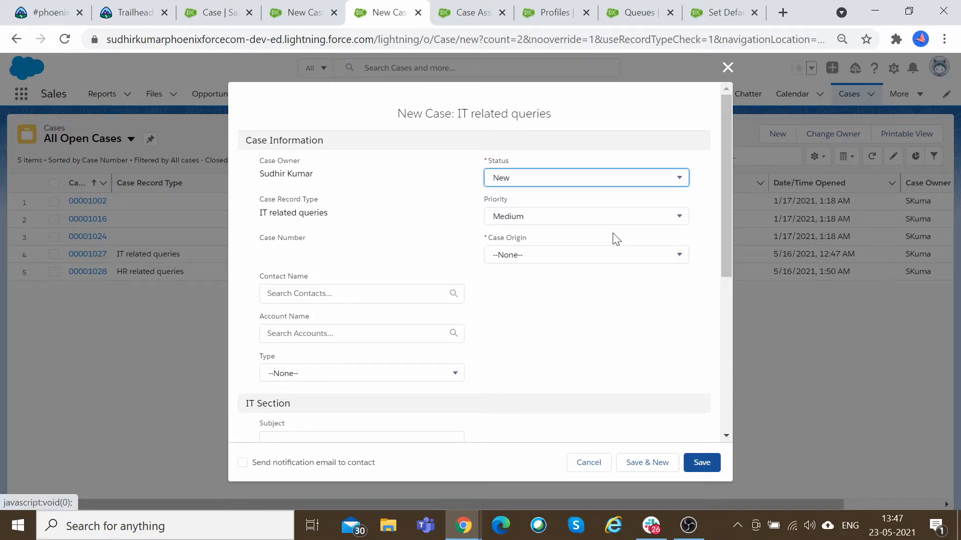
click(600, 468)
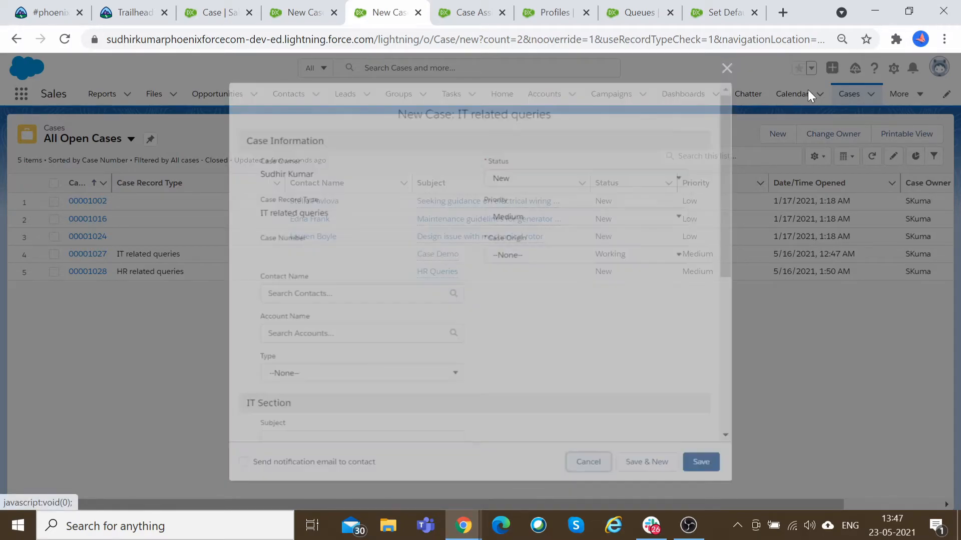
click(778, 133)
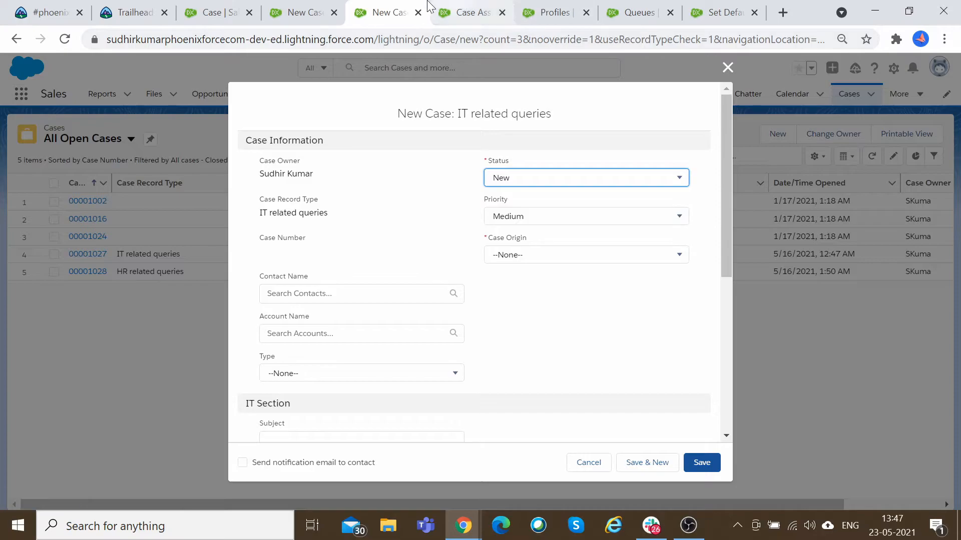
Compare the other tab's record type prompt with the profile's Case record type assignments and marked default.
click(314, 12)
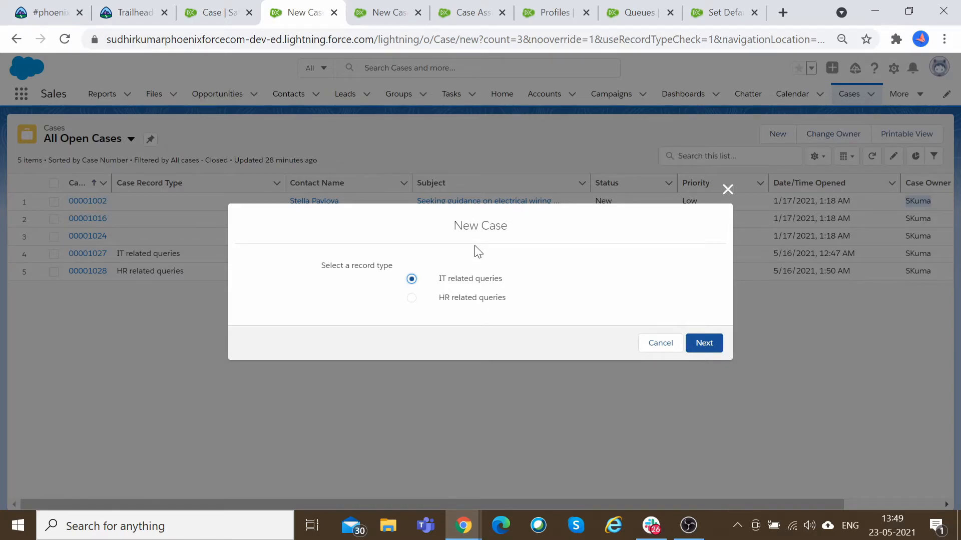
click(576, 7)
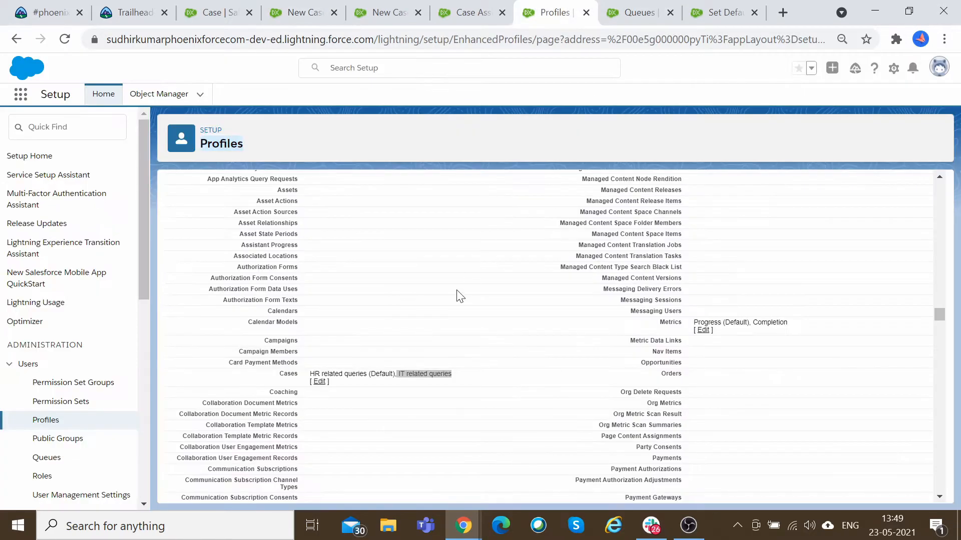
click(345, 387)
drag(309, 374, 454, 376)
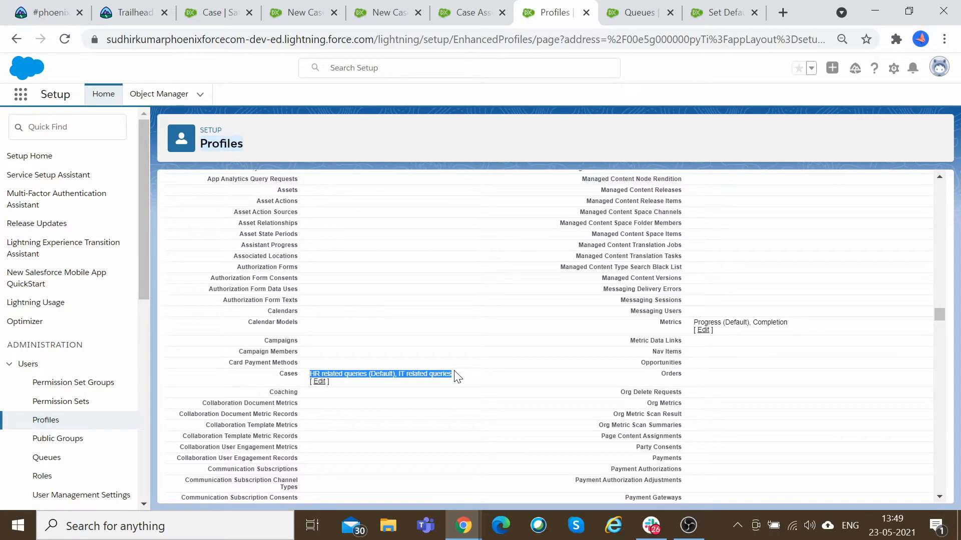
click(454, 376)
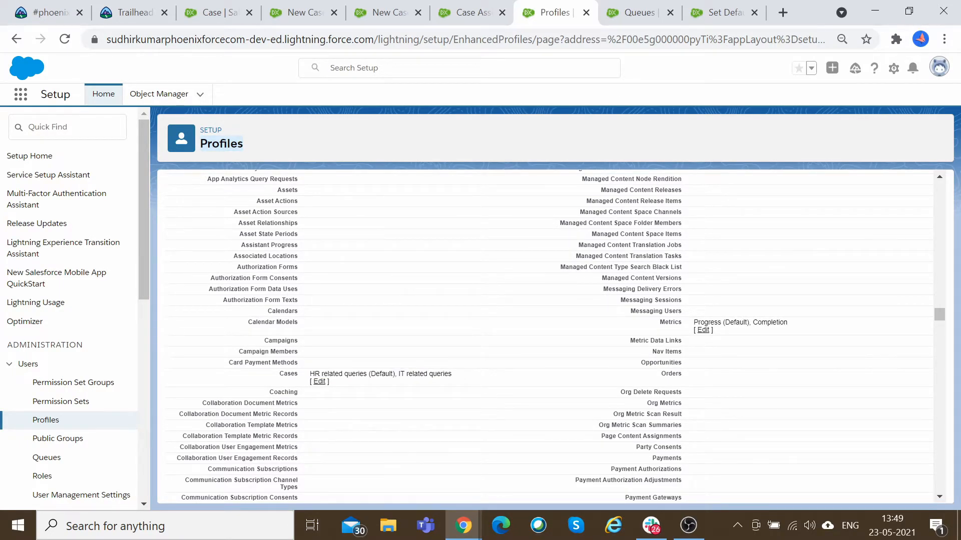
double_click(381, 374)
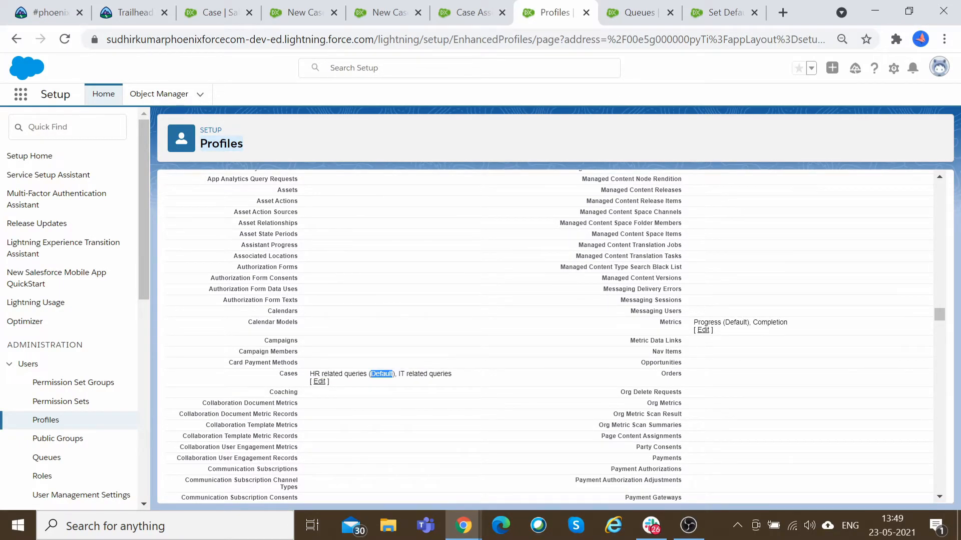
Return to the IT related queries new case form and cancel it.
click(505, 7)
click(393, 7)
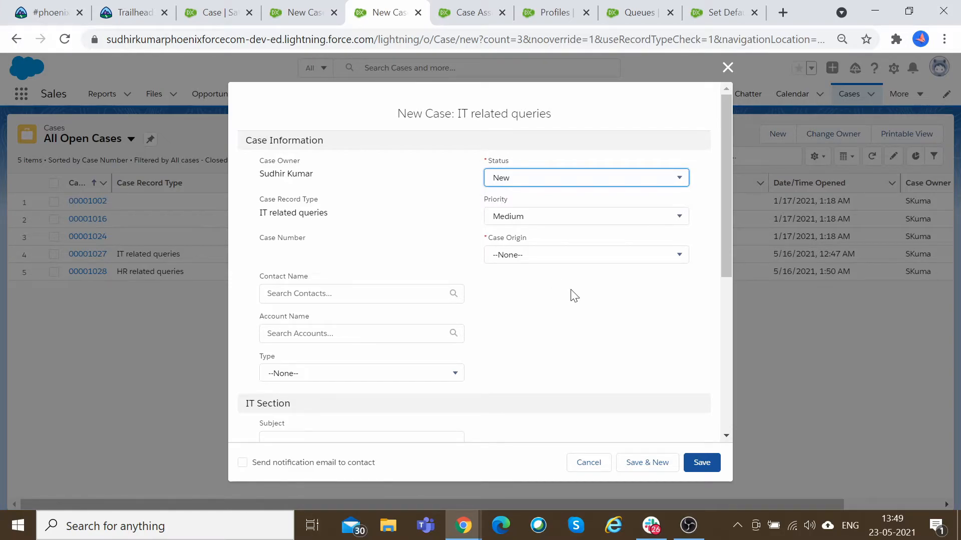
double_click(530, 113)
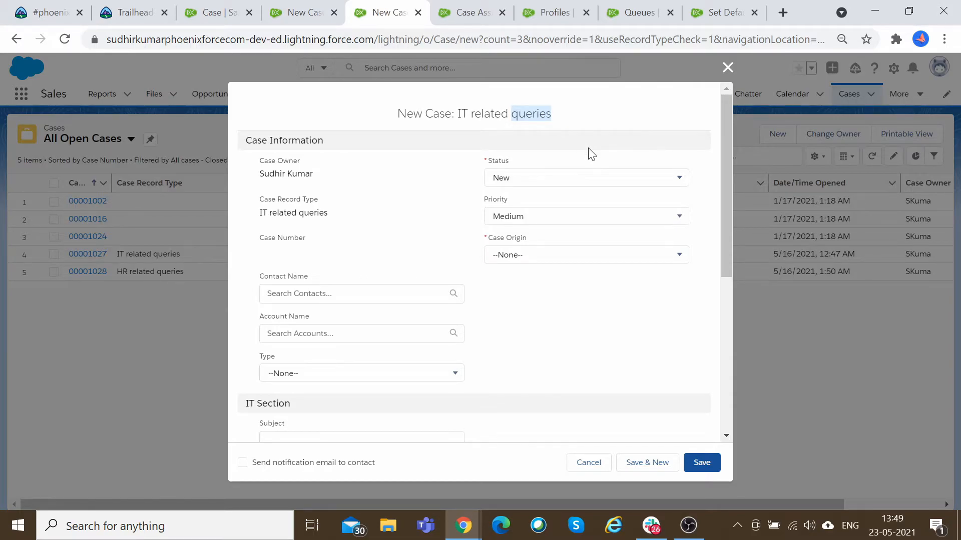
click(585, 464)
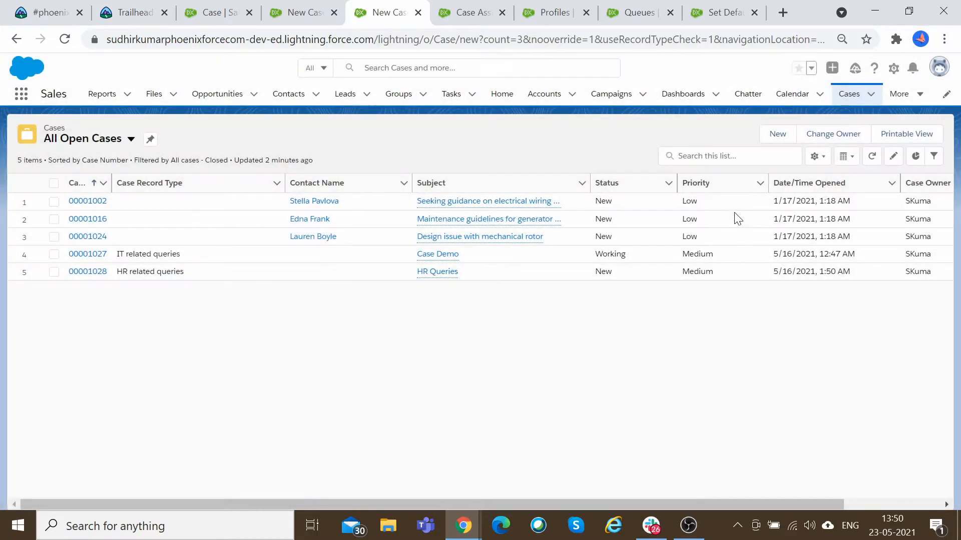
click(938, 75)
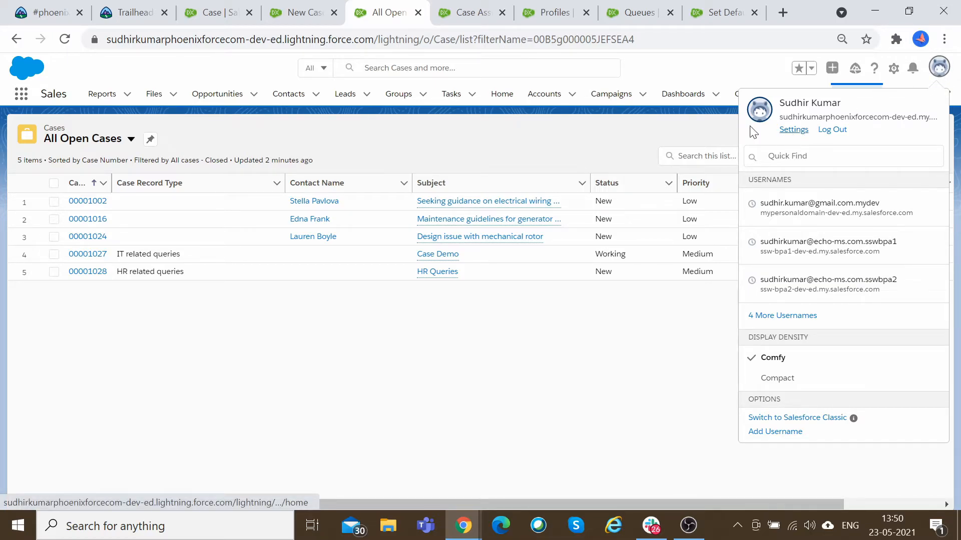
click(473, 13)
click(555, 12)
click(473, 12)
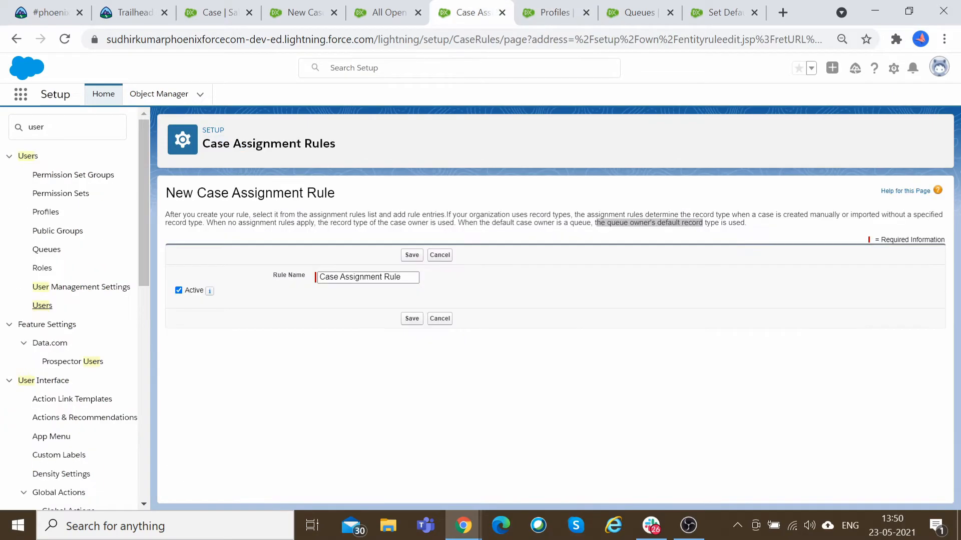
scroll(60, 338, down, 5)
scroll(76, 340, down, 5)
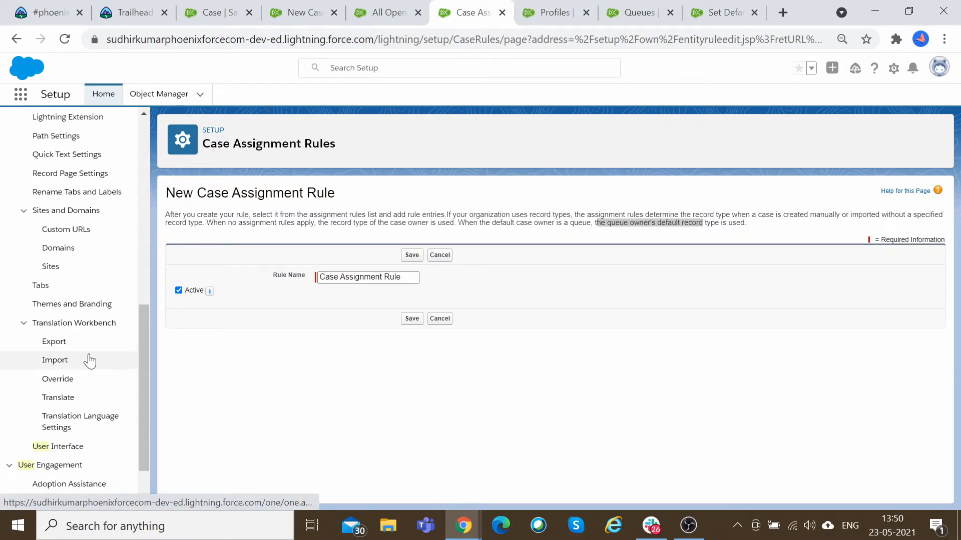
scroll(90, 361, down, 1)
scroll(97, 381, up, 8)
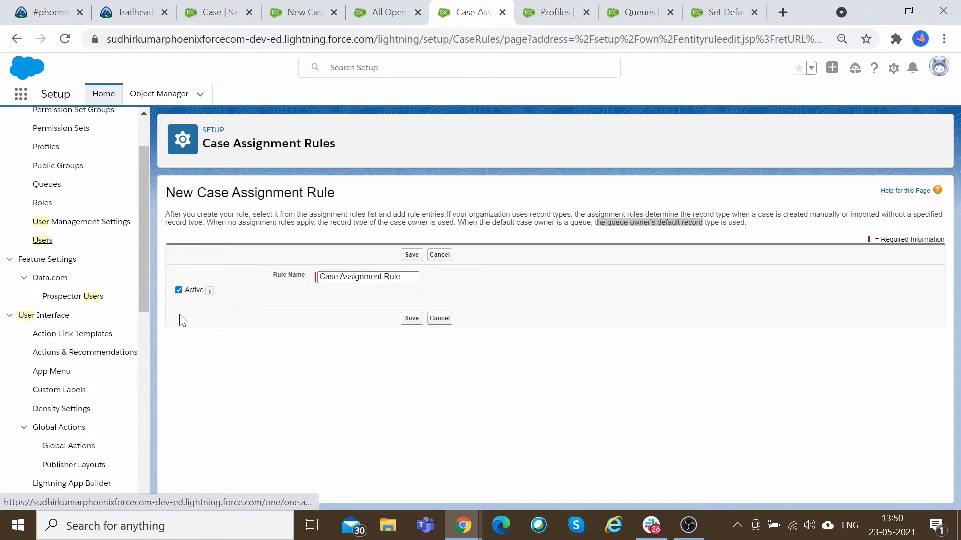
click(635, 12)
click(725, 13)
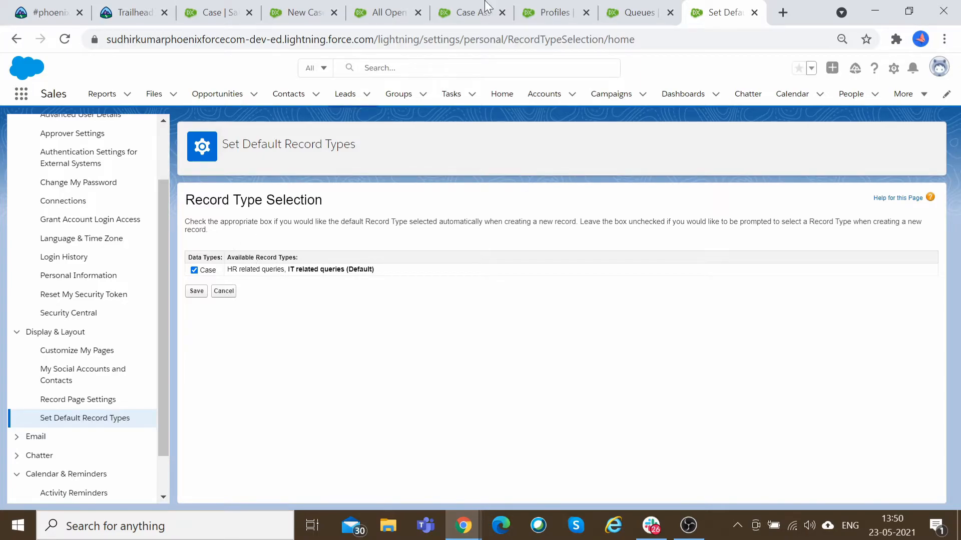
click(103, 399)
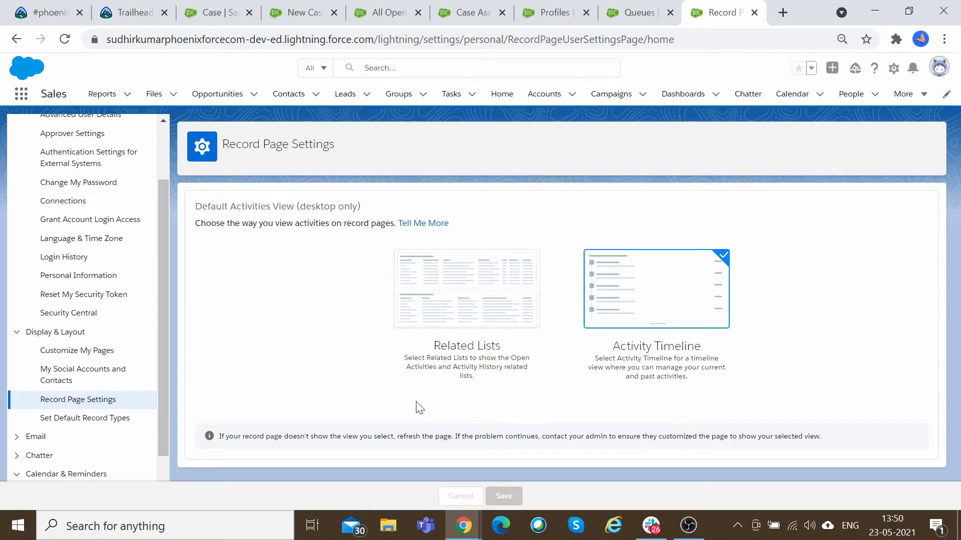
click(545, 12)
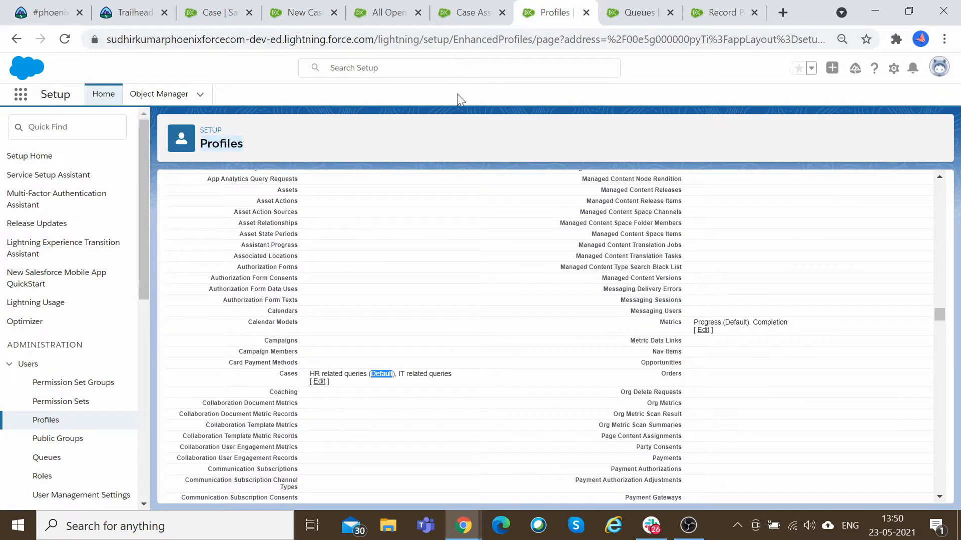
click(476, 8)
click(386, 12)
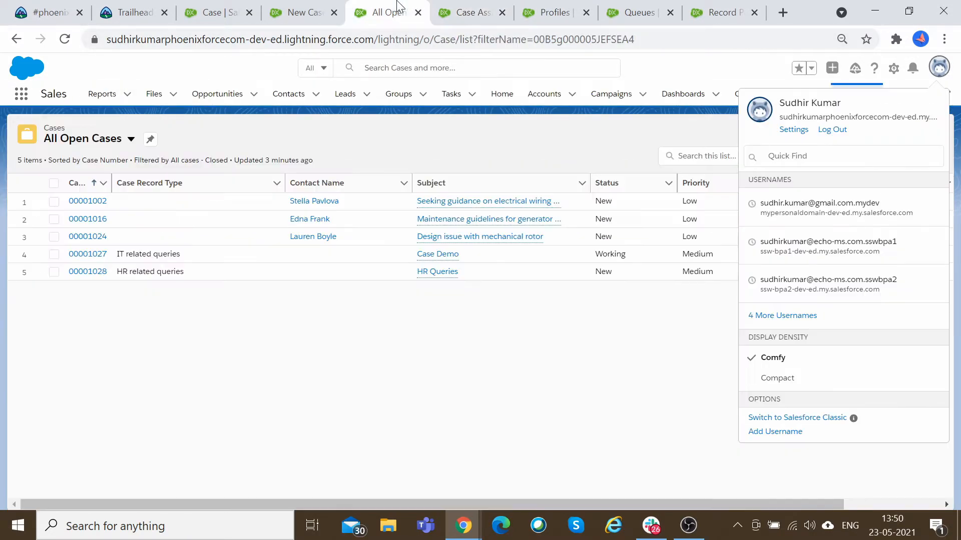
click(726, 11)
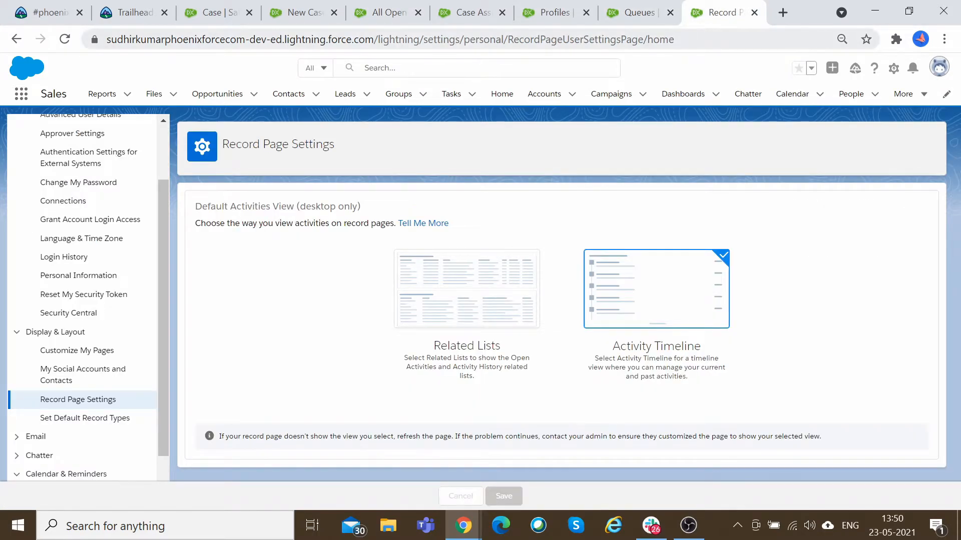
click(639, 6)
click(567, 10)
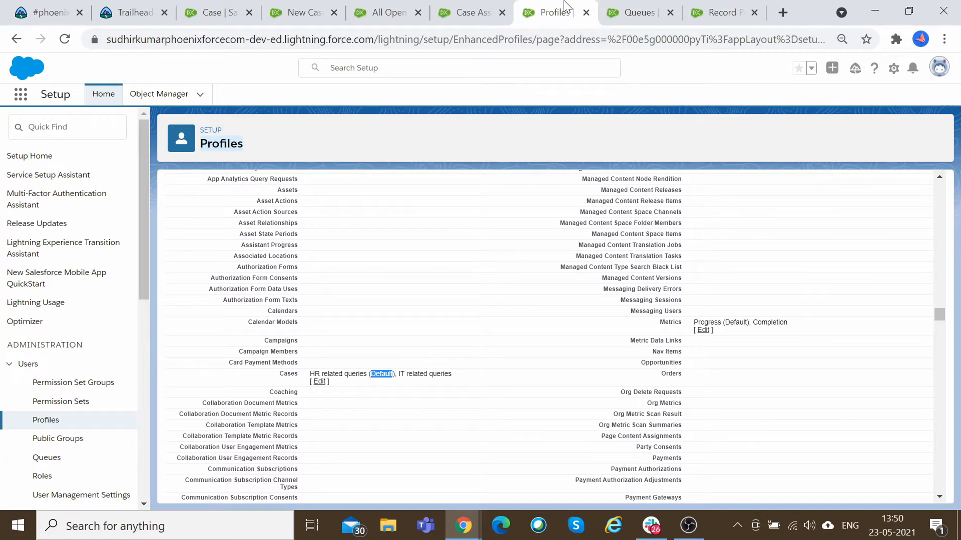
click(646, 7)
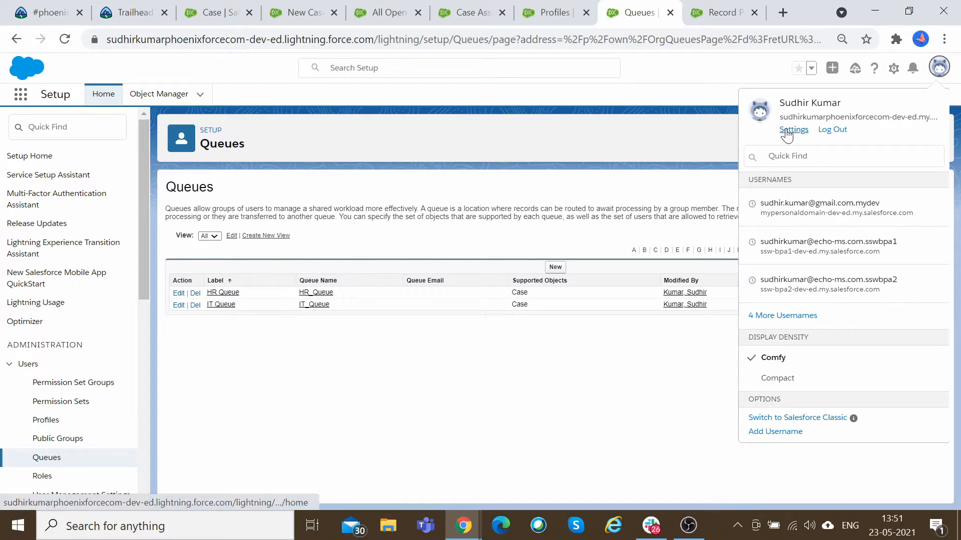
click(565, 9)
click(719, 6)
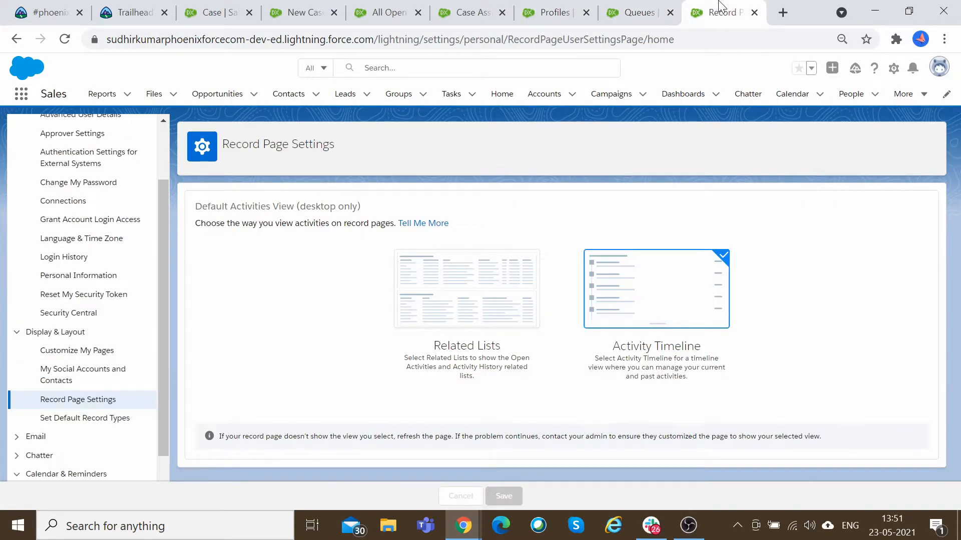
Save the personal Set Default Record Types setting for Case, then save the Personal Information page.
click(102, 422)
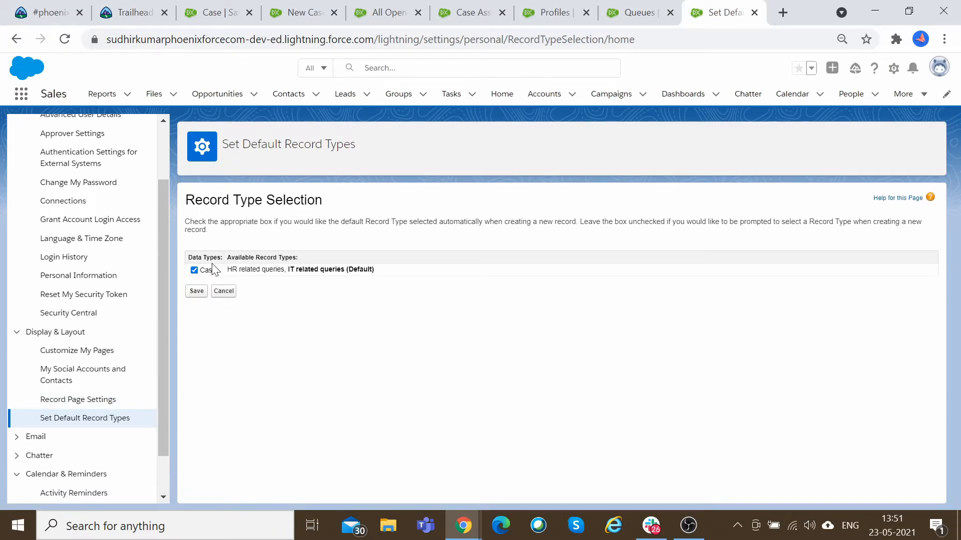
click(196, 291)
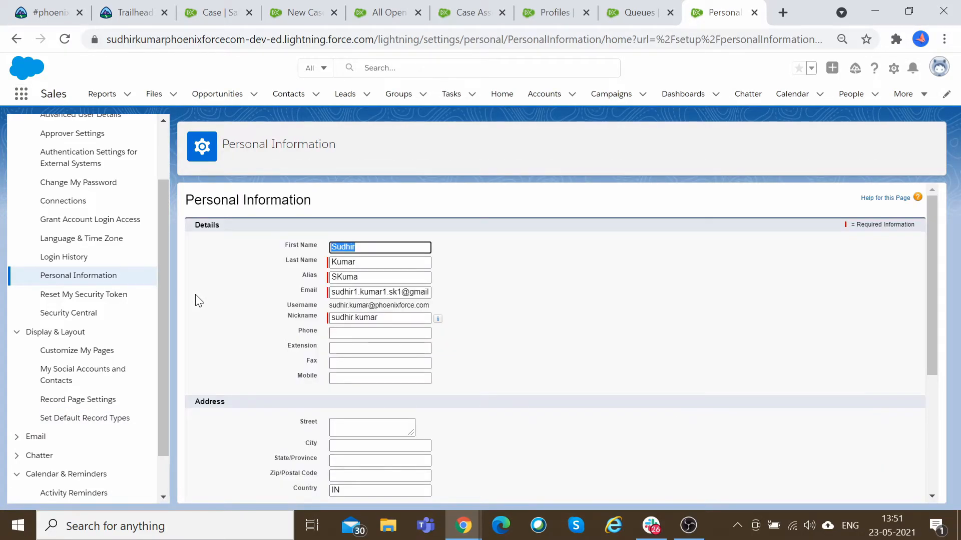
scroll(511, 406, down, 5)
click(425, 449)
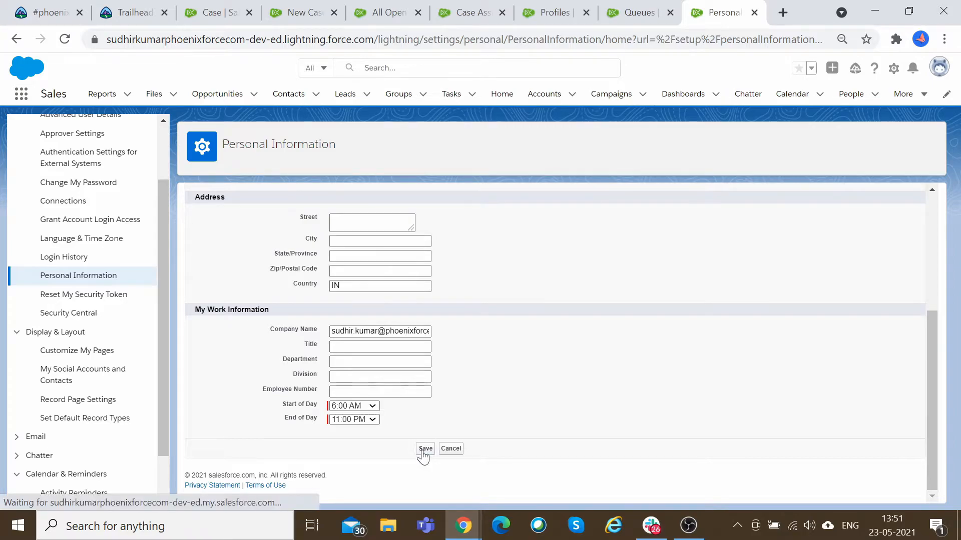
Reload the All Open Cases list.
click(468, 10)
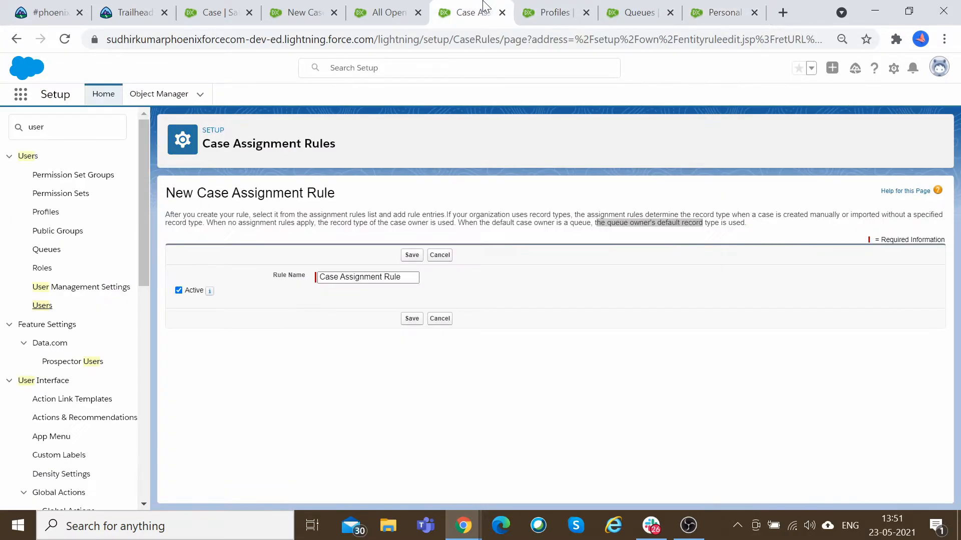
click(391, 7)
click(64, 39)
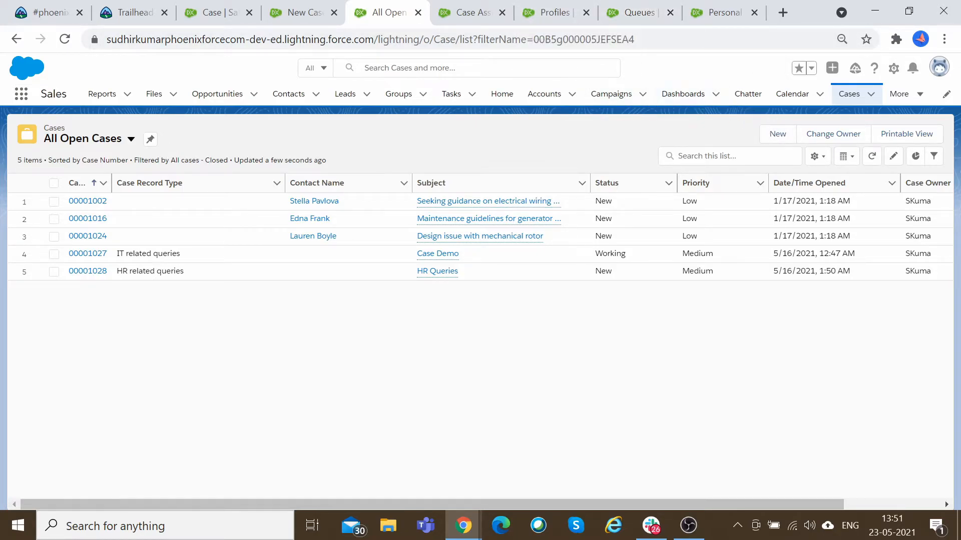
click(558, 10)
click(489, 6)
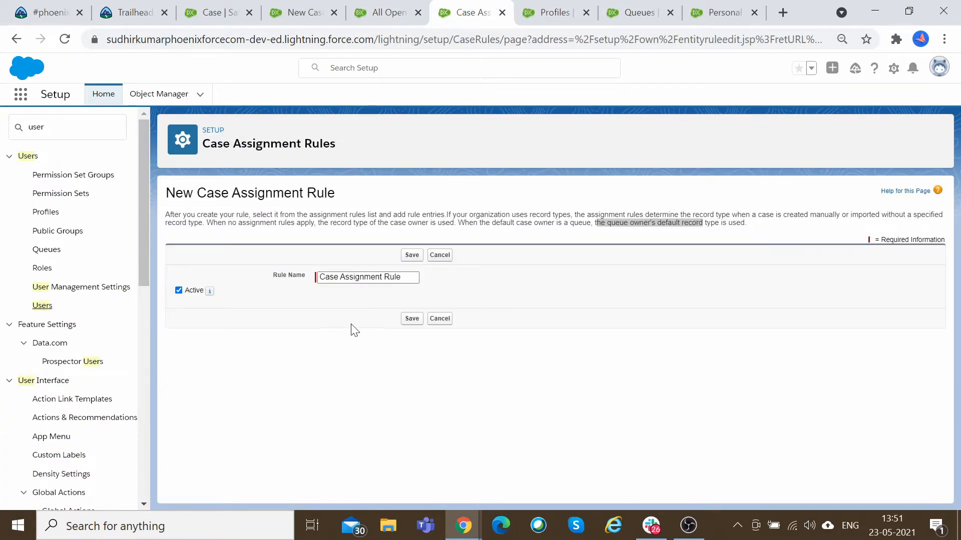
Save the new Case Assignment Rule, then edit the Standard assignment rule to make it active and save it.
click(403, 319)
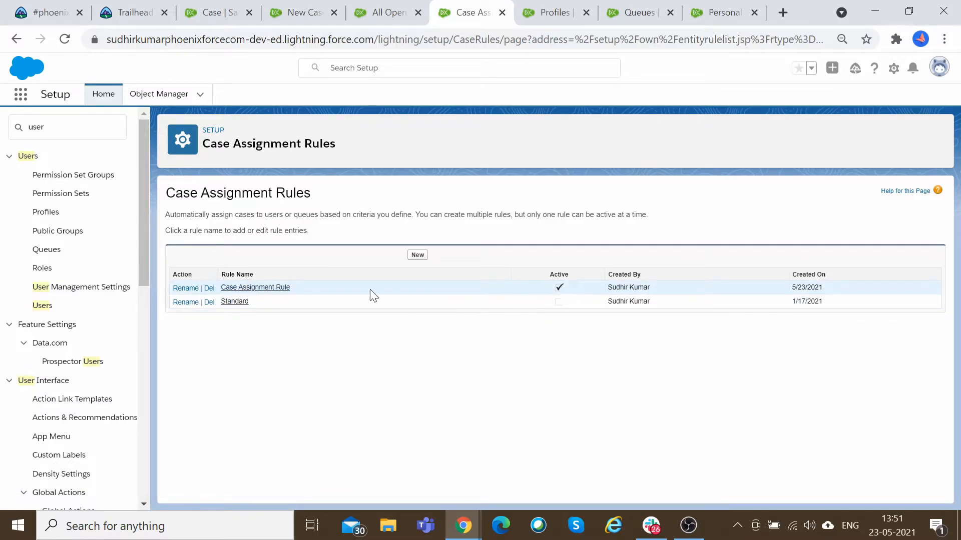
click(234, 303)
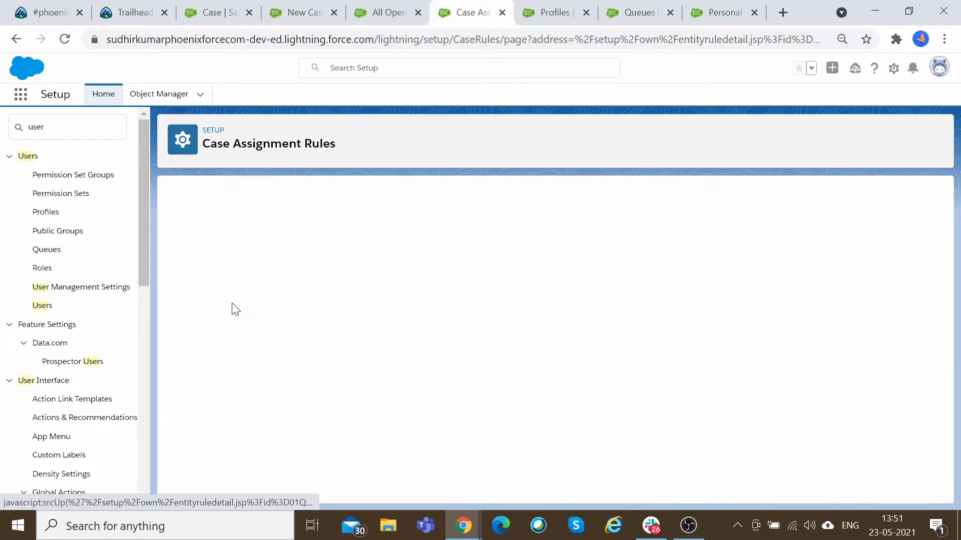
click(416, 245)
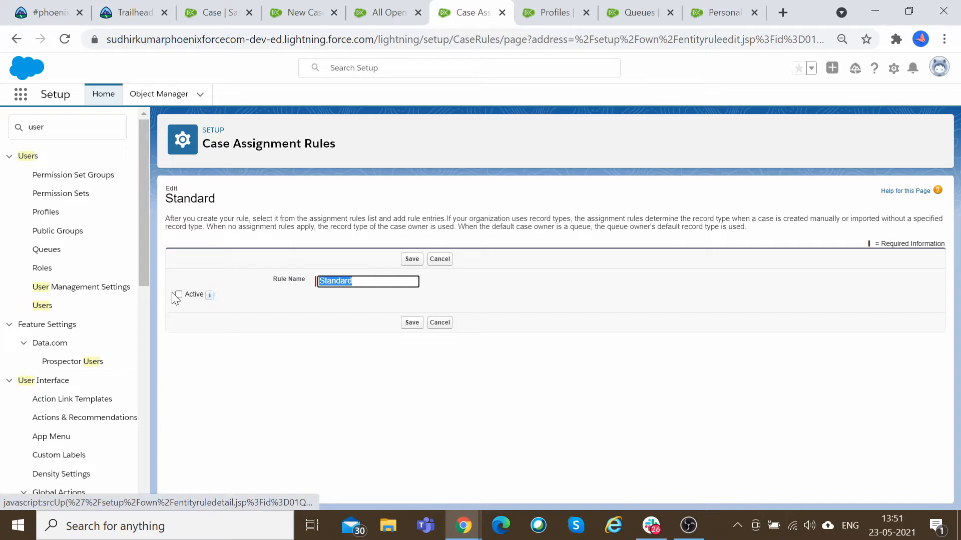
click(179, 296)
click(411, 260)
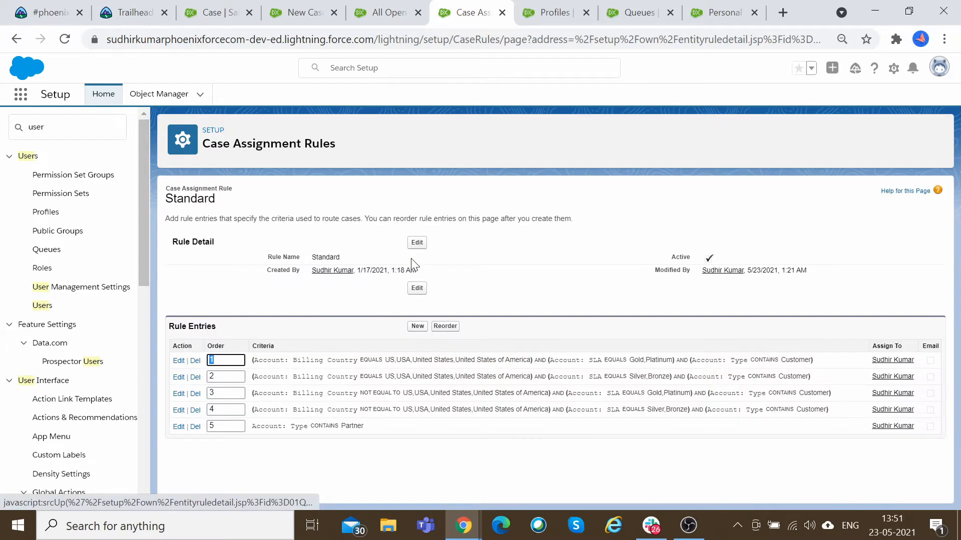
scroll(86, 346, down, 1)
scroll(86, 346, down, 5)
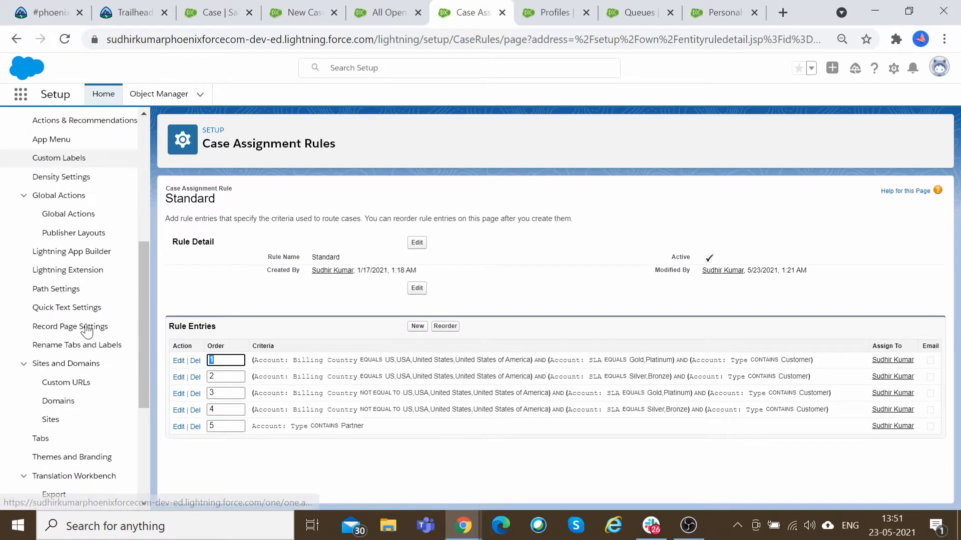
Open Case Assignment Rules and edit the rule named Case Assignment Rule to make it active, then save it.
scroll(103, 270, up, 6)
drag(56, 128, 1, 144)
text(assign)
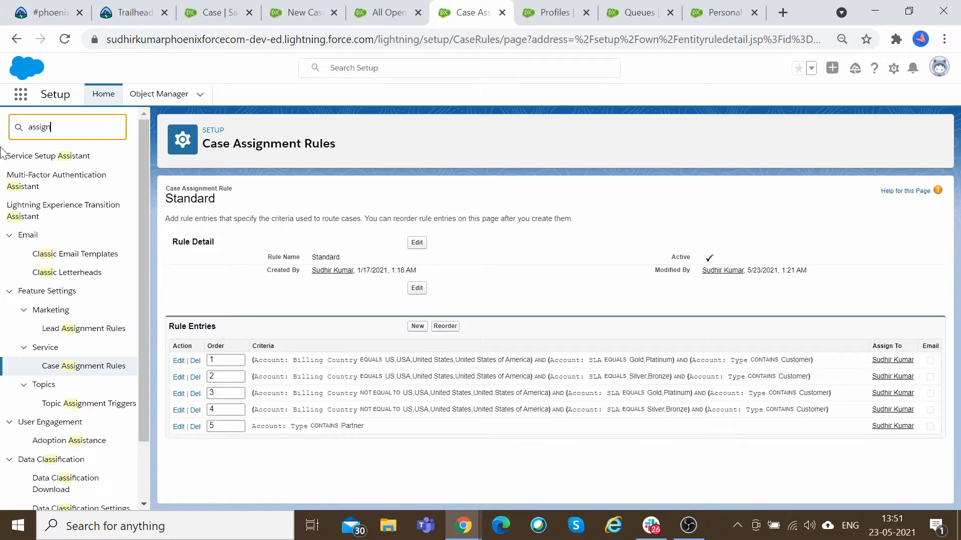
click(82, 230)
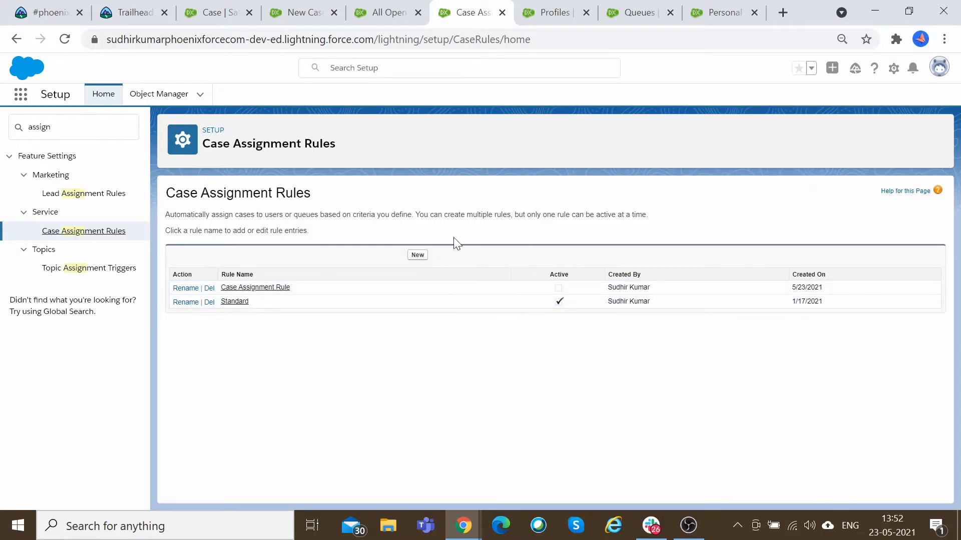
click(261, 288)
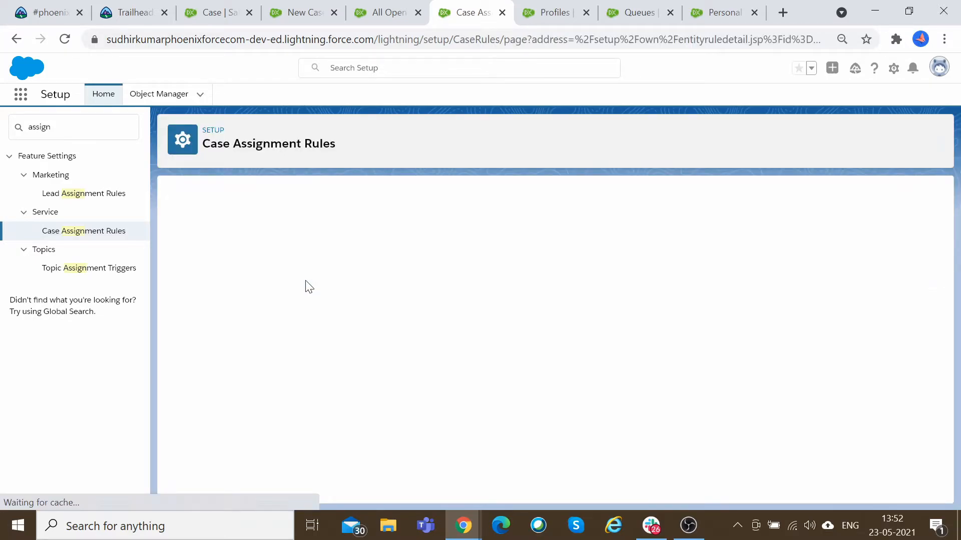
click(416, 241)
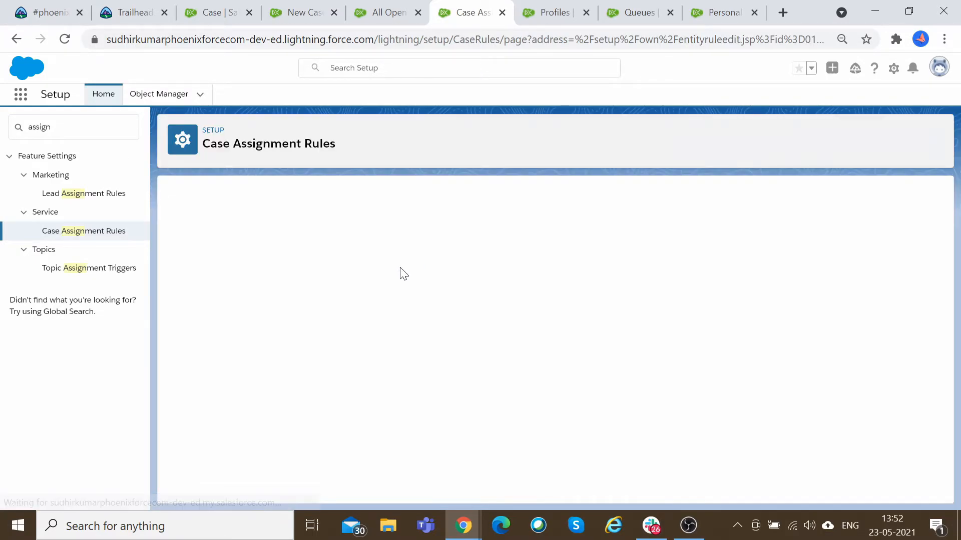
click(179, 295)
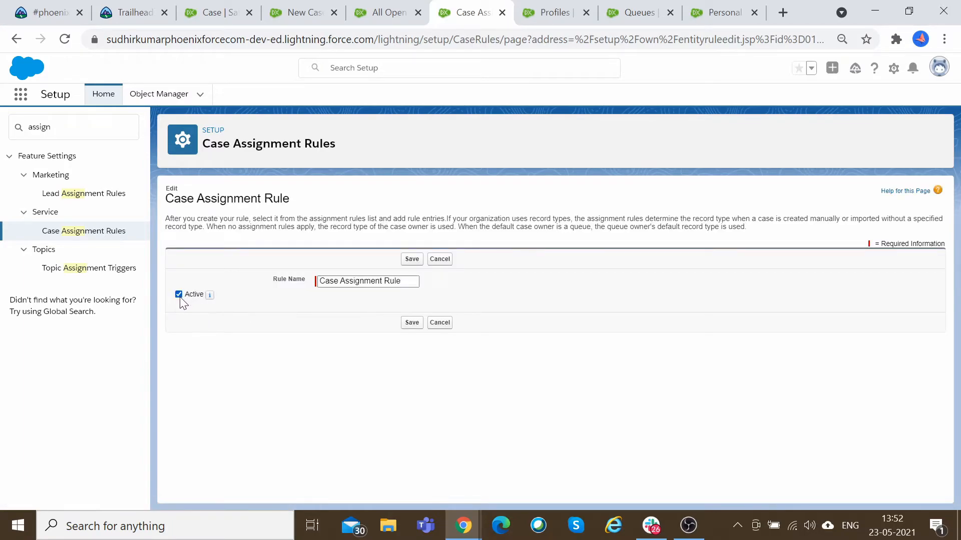
click(411, 324)
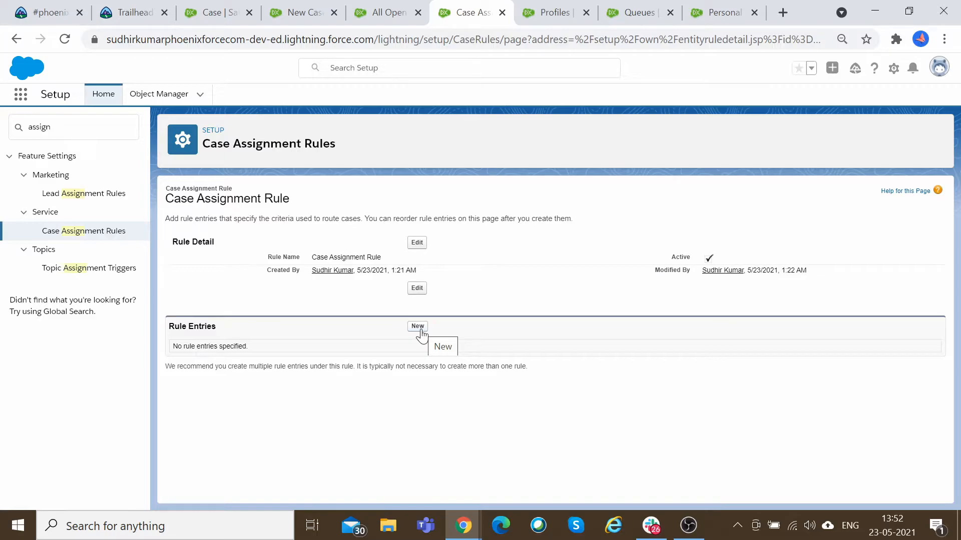
Add a rule entry with sort order 1 and criteria Case: Case Record Type equals HR related queries.
click(420, 327)
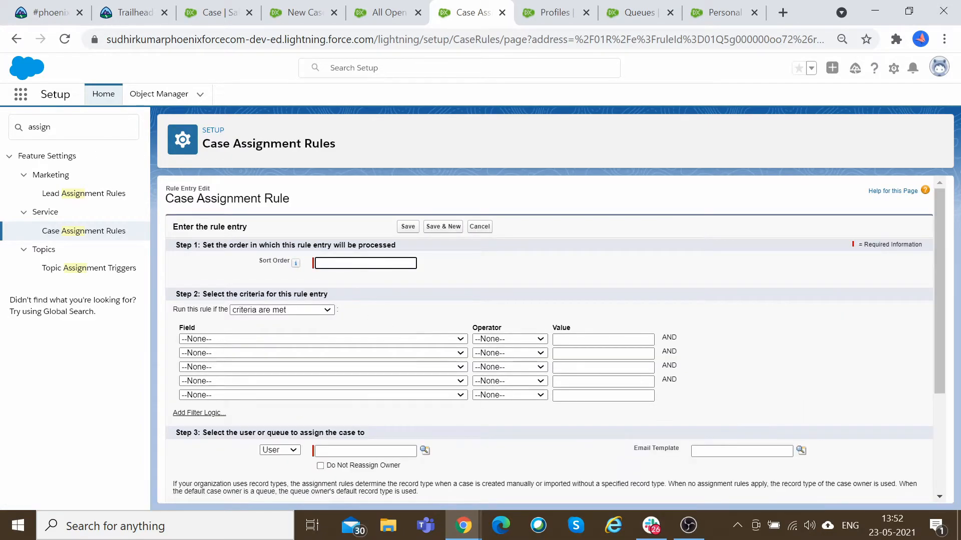
text(1)
key(Tab)
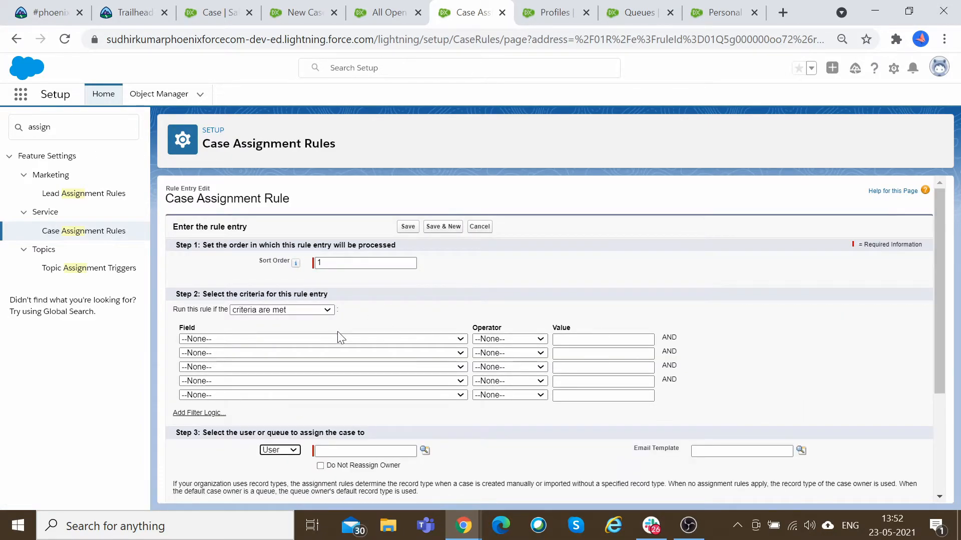
click(339, 339)
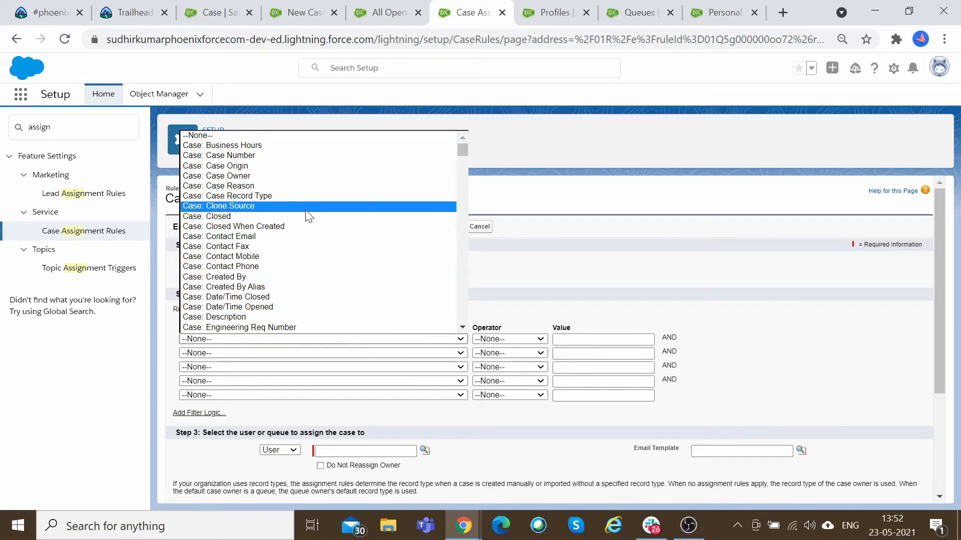
click(304, 197)
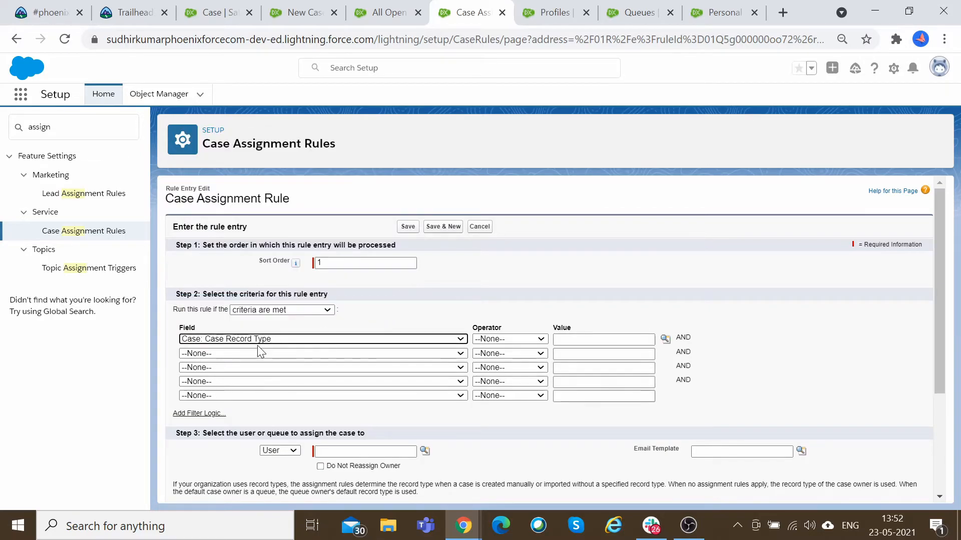
click(495, 339)
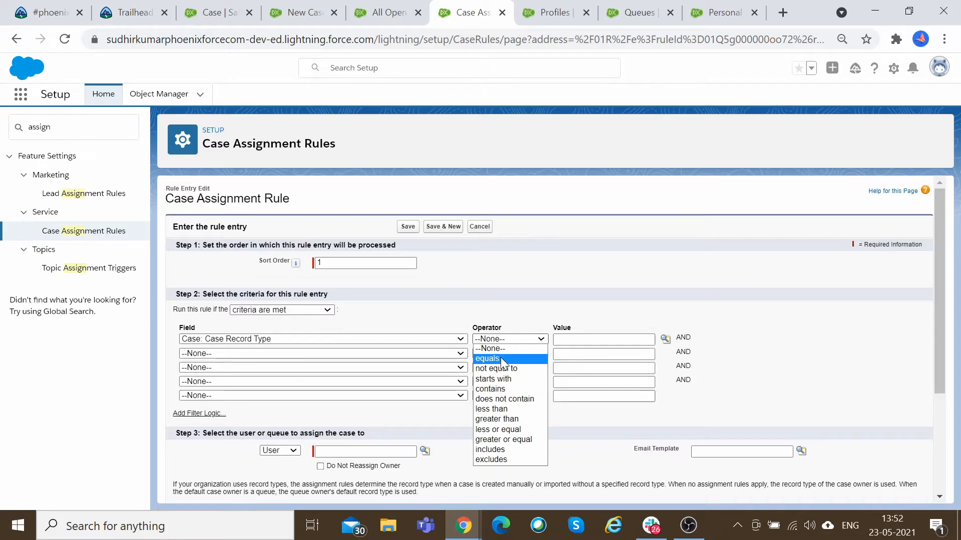
click(500, 357)
click(665, 340)
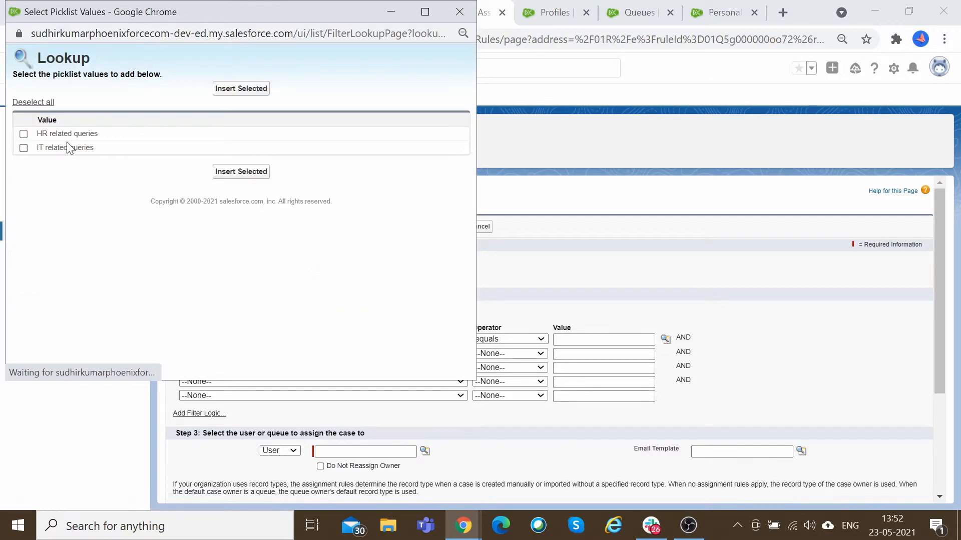
click(67, 134)
click(249, 171)
Set the rule entry to assign matching cases to the HR Queue queue.
scroll(290, 390, down, 2)
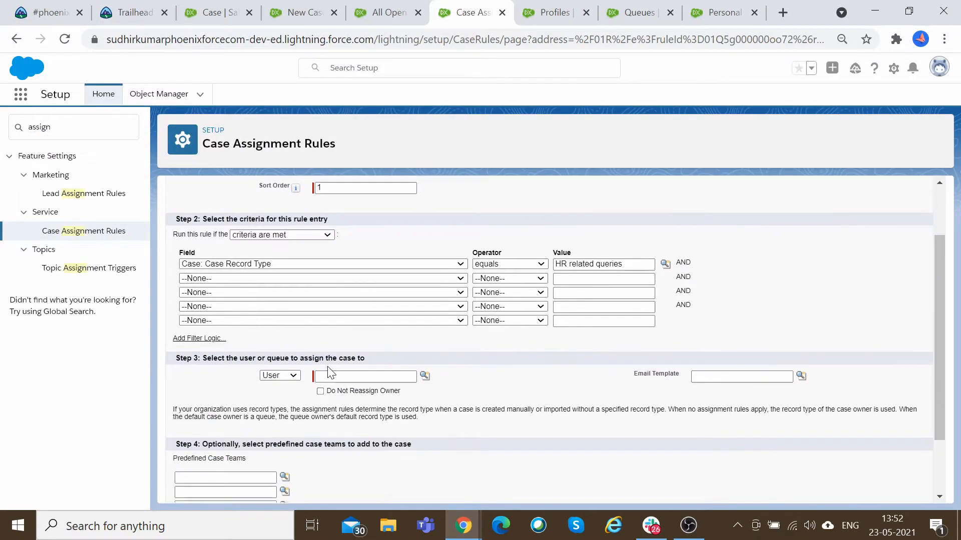
click(292, 375)
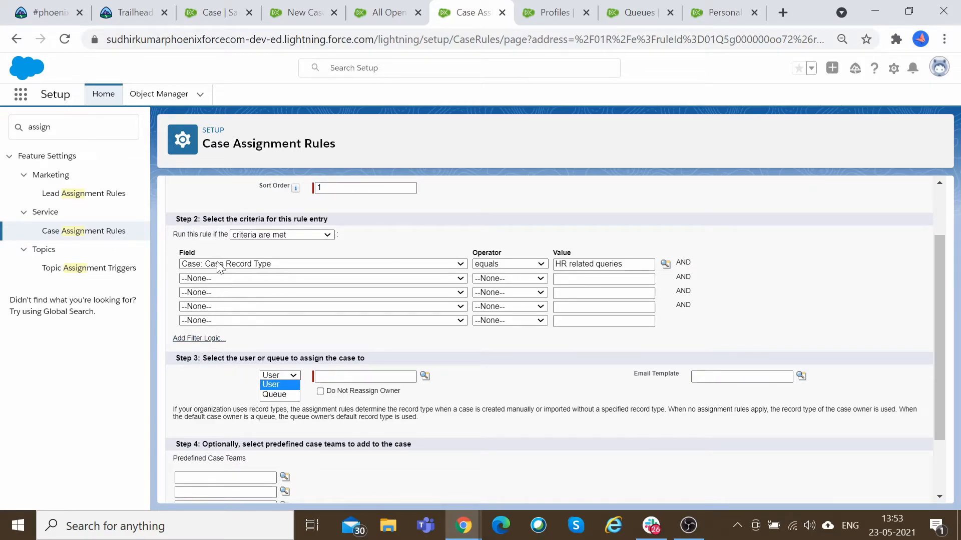
scroll(225, 269, up, 3)
drag(212, 245, 281, 246)
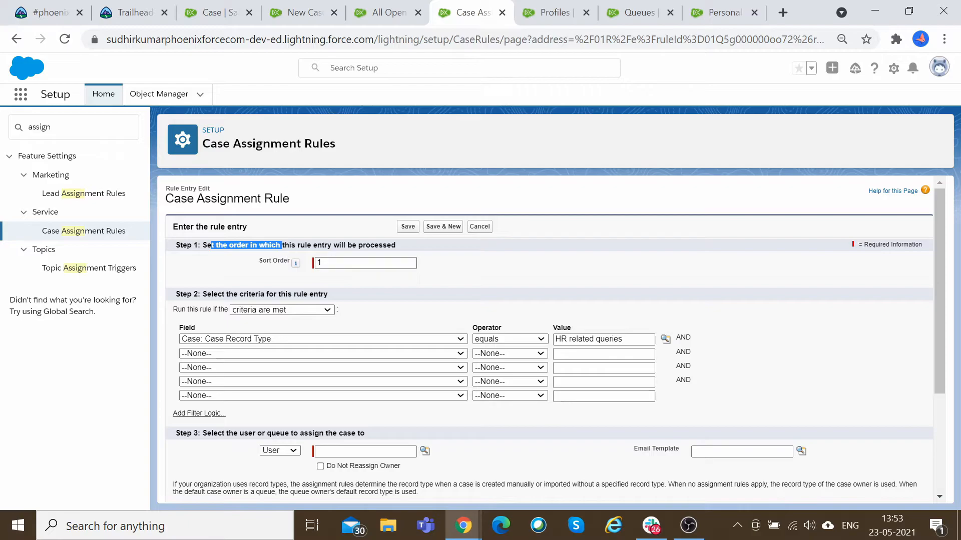
scroll(279, 285, down, 3)
scroll(259, 285, up, 1)
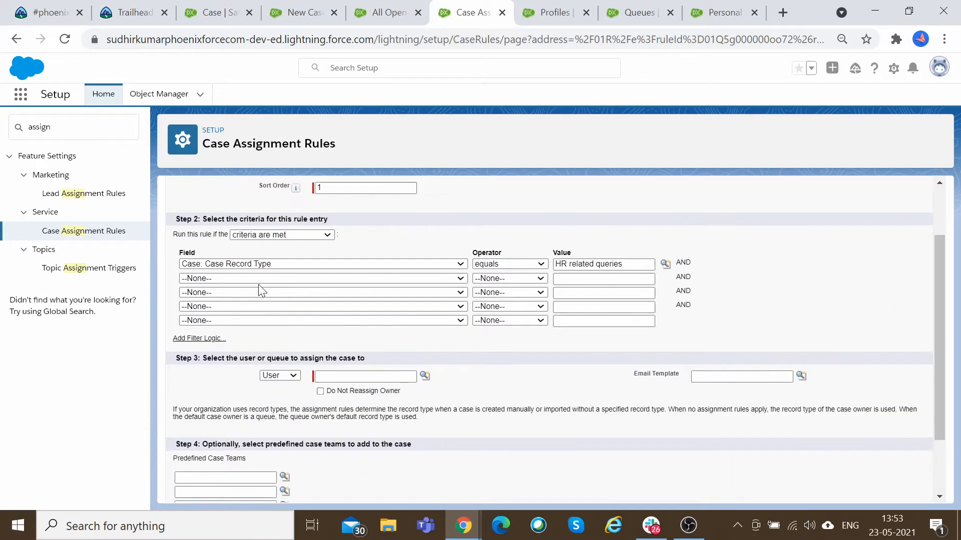
drag(218, 219, 345, 220)
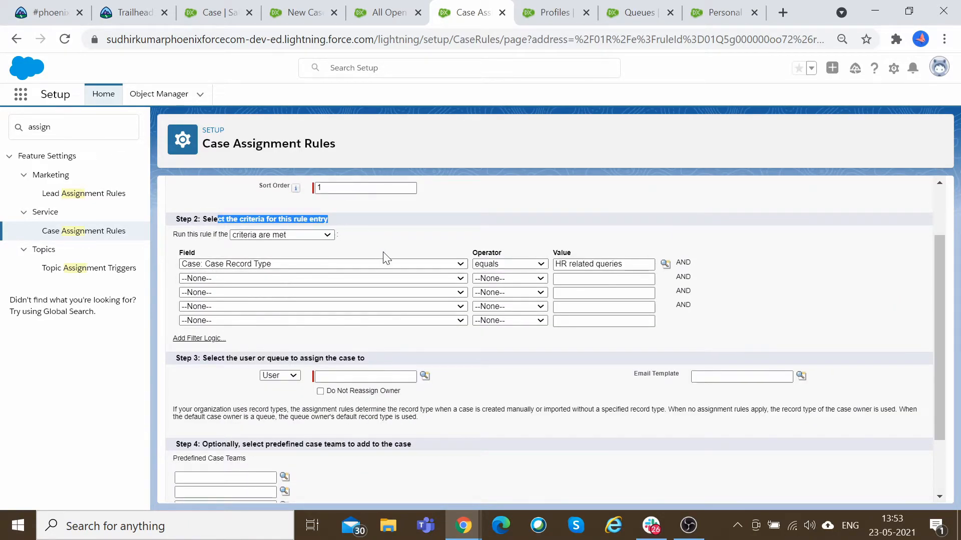
click(357, 270)
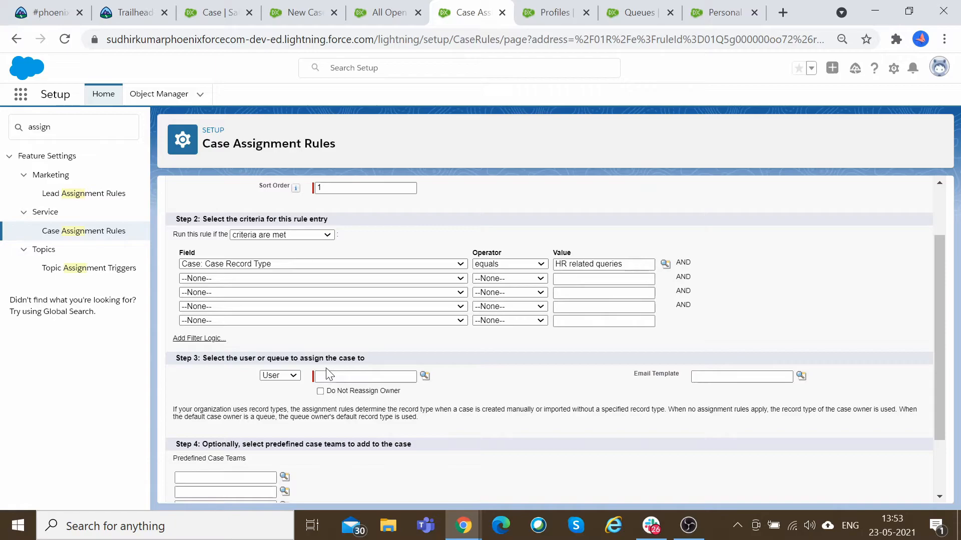
click(292, 375)
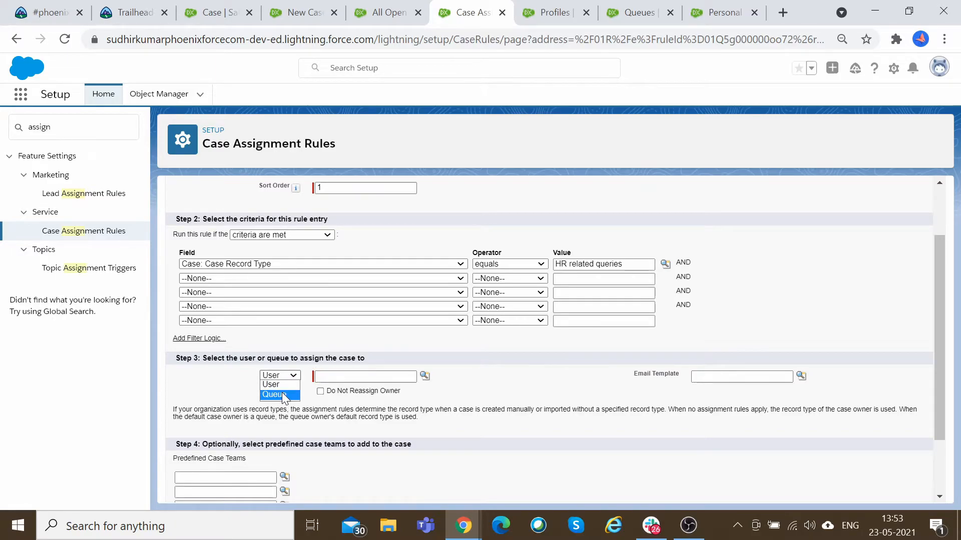
click(281, 394)
scroll(435, 380, up, 2)
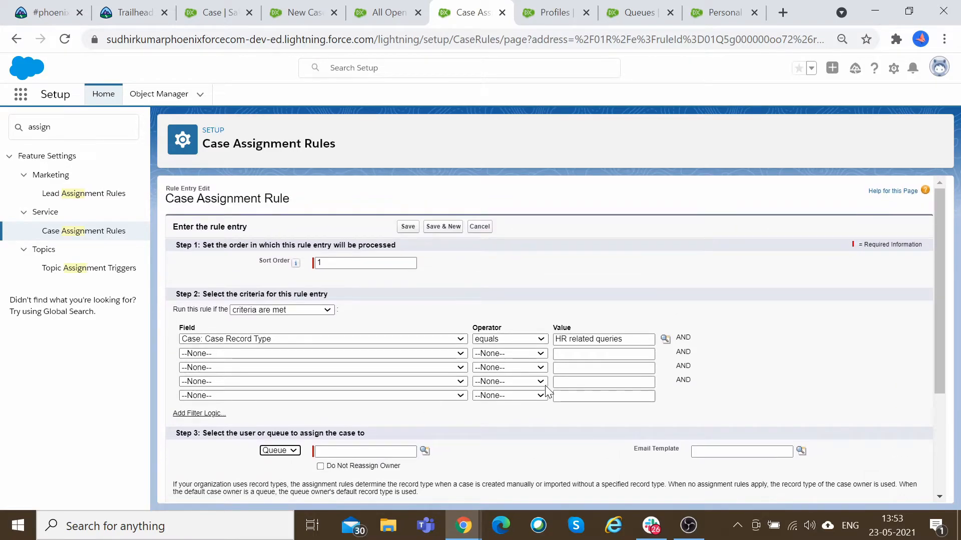
scroll(435, 388, down, 2)
click(423, 376)
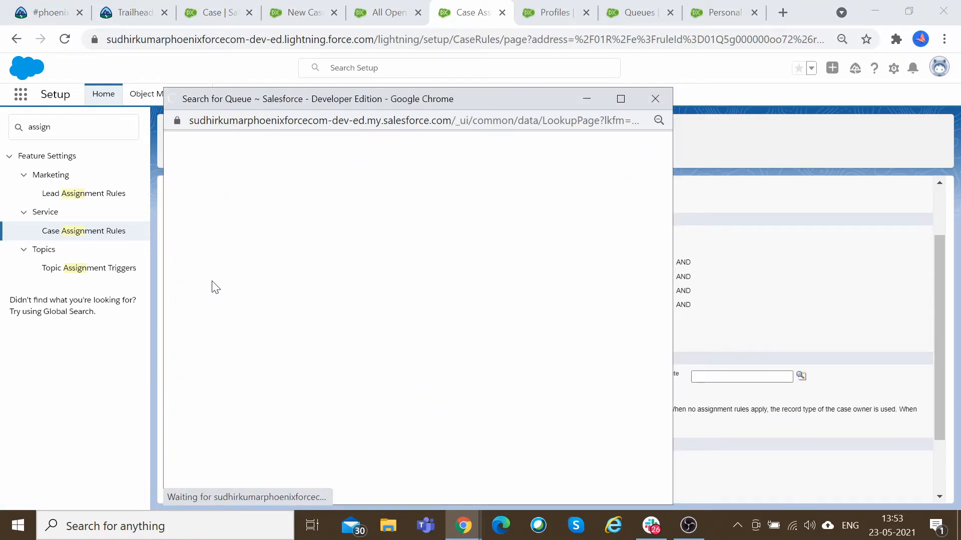
click(197, 262)
click(568, 394)
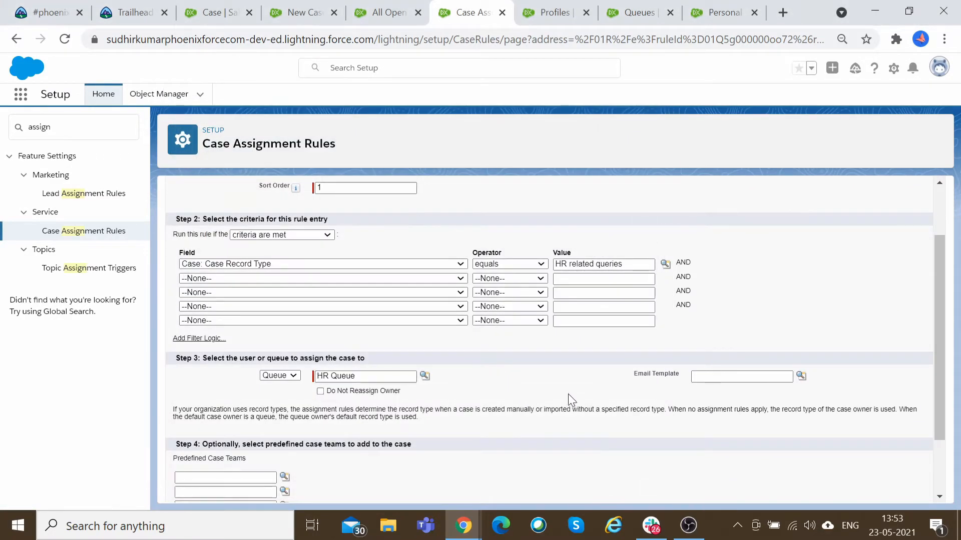
Choose the Support: Case Assignment Notification email template for the rule entry.
click(800, 376)
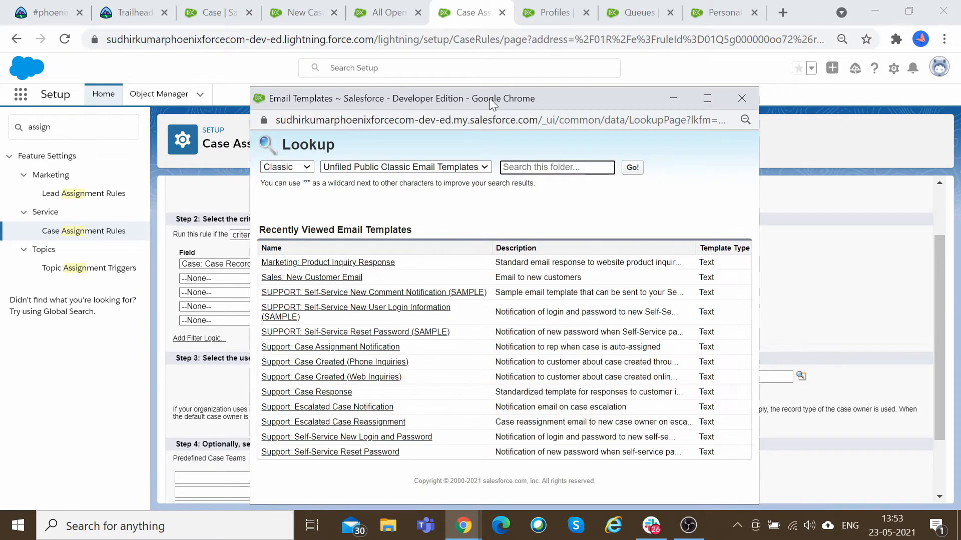
drag(492, 104, 368, 80)
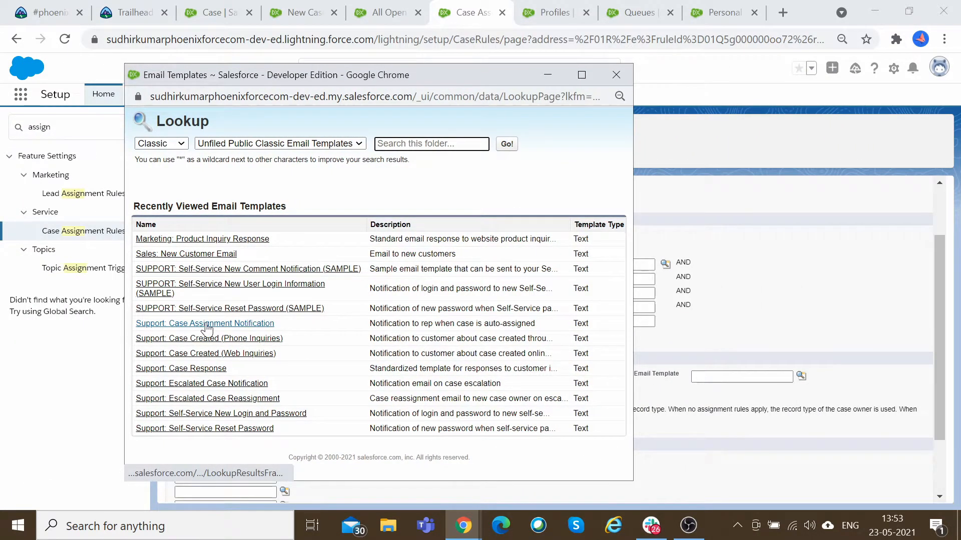
click(239, 324)
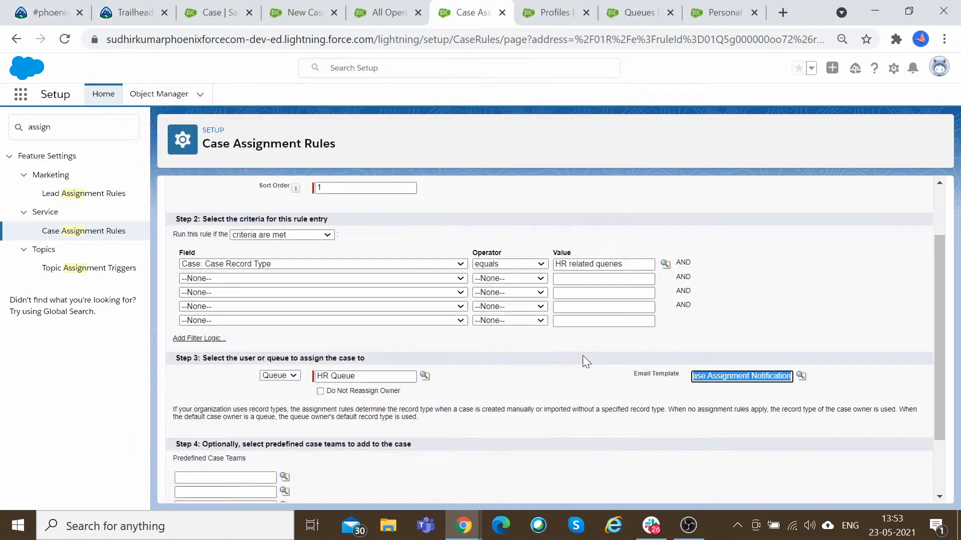
click(553, 397)
scroll(553, 396, down, 3)
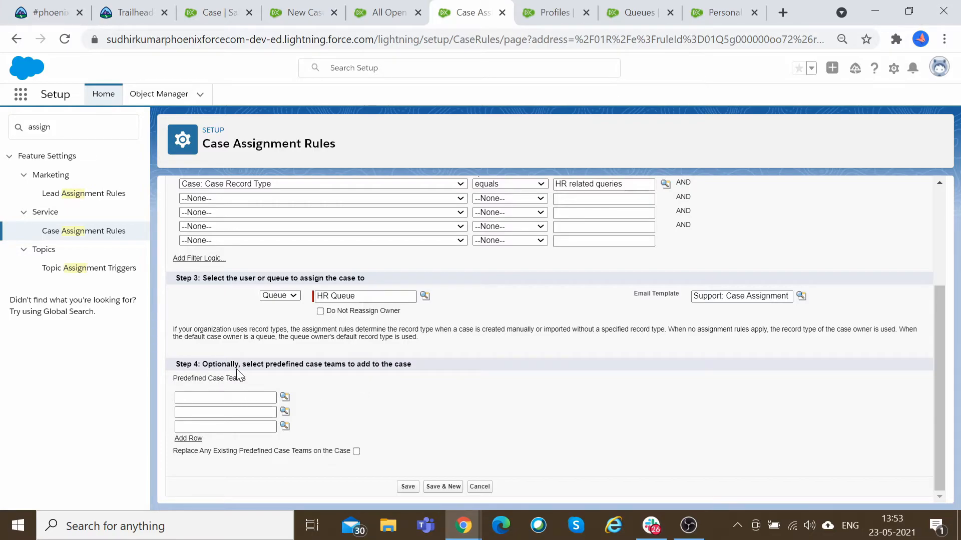
drag(270, 364, 415, 366)
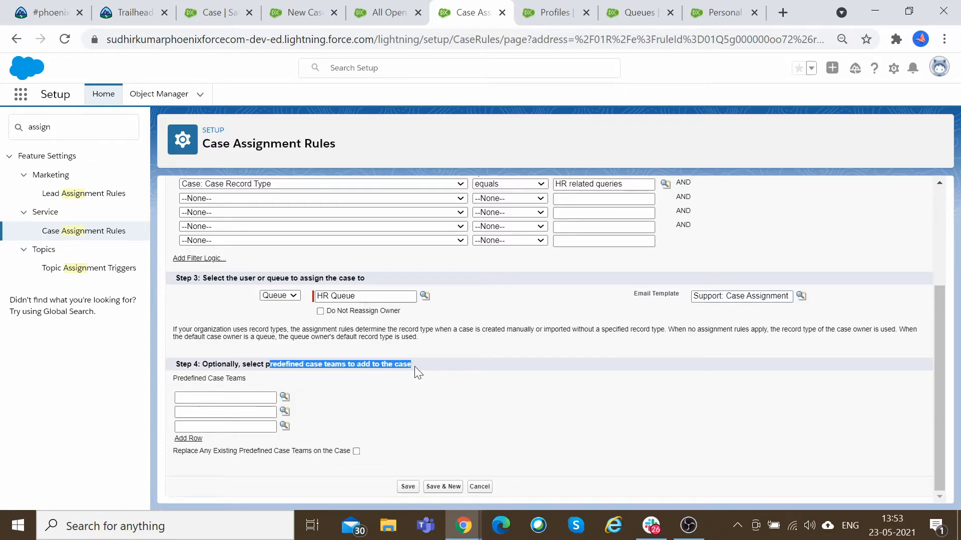
Cancel the open New Case dialog and open case 00001027 from the All Open Cases list.
click(241, 9)
click(295, 6)
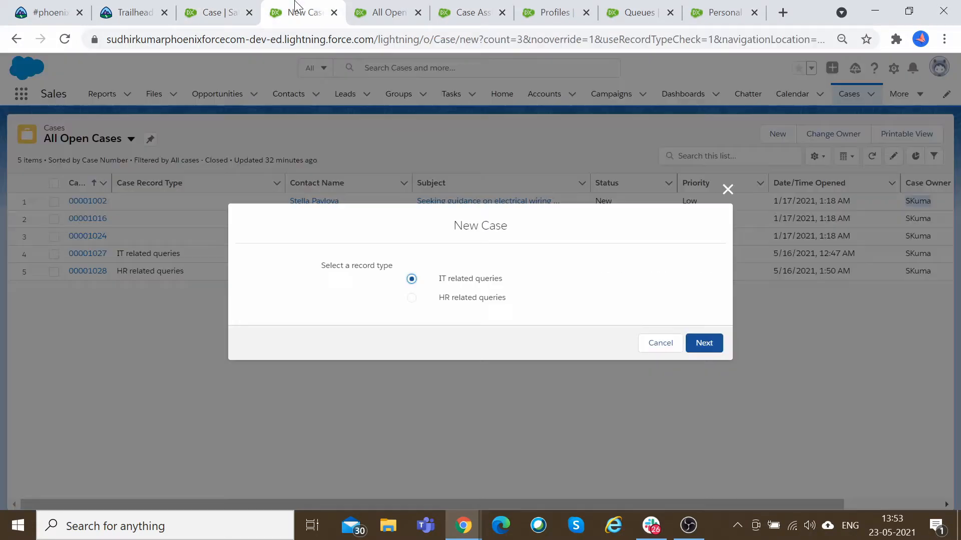
click(660, 343)
ctrl+click(87, 254)
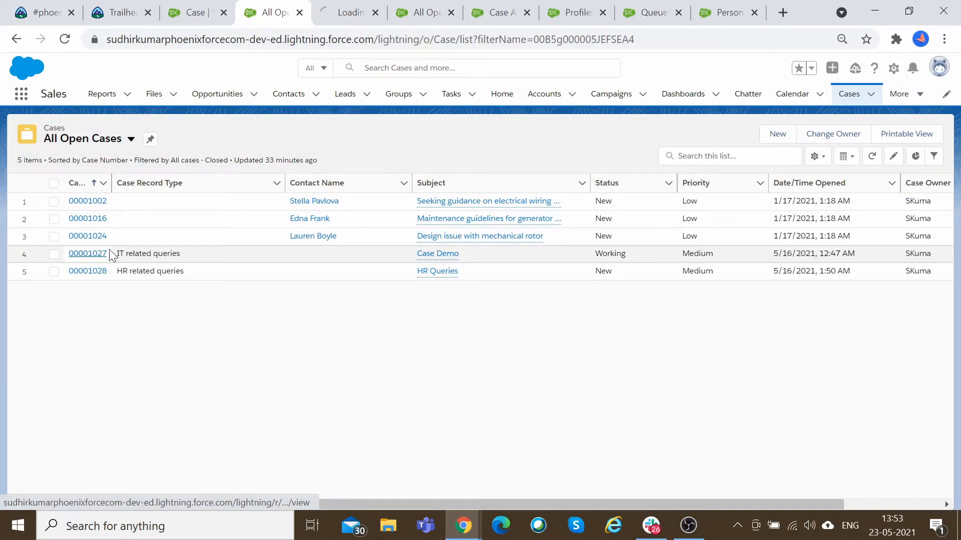
click(350, 12)
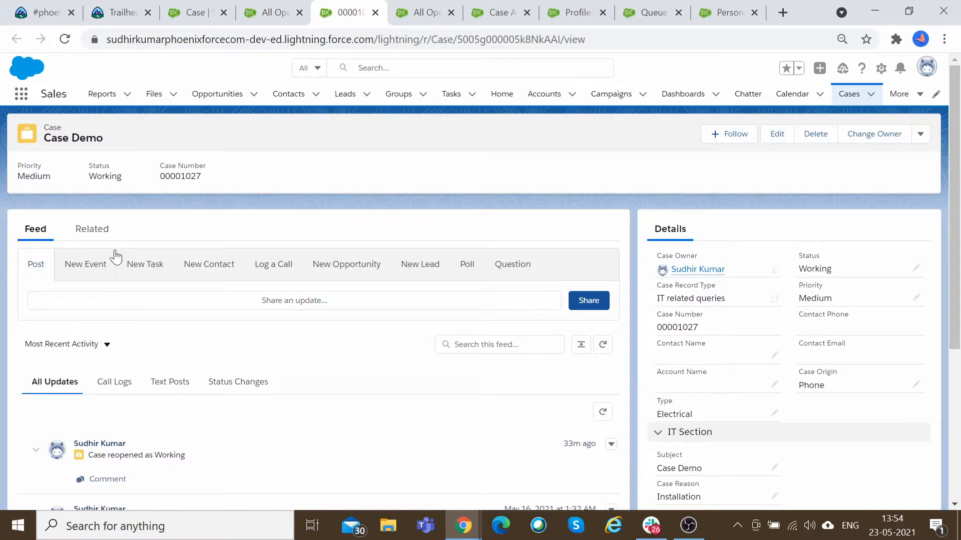
Review the case's related lists, including Case Comments and Case History.
click(92, 229)
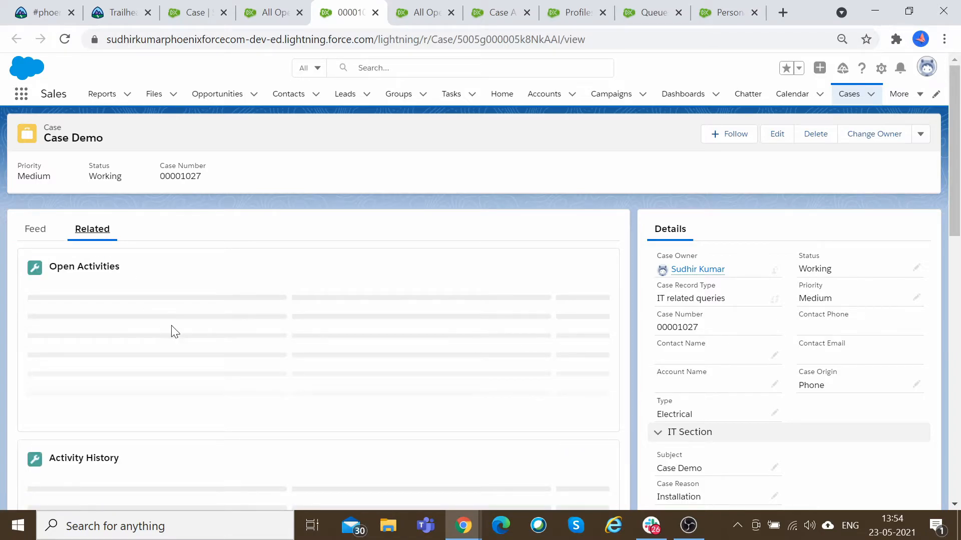
scroll(172, 332, down, 3)
scroll(171, 335, down, 10)
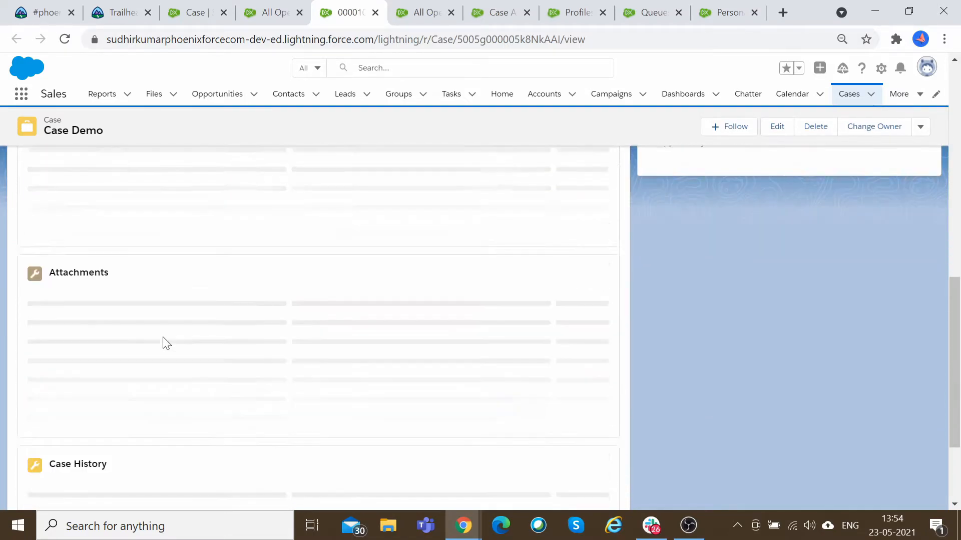
scroll(193, 340, up, 2)
scroll(193, 341, down, 2)
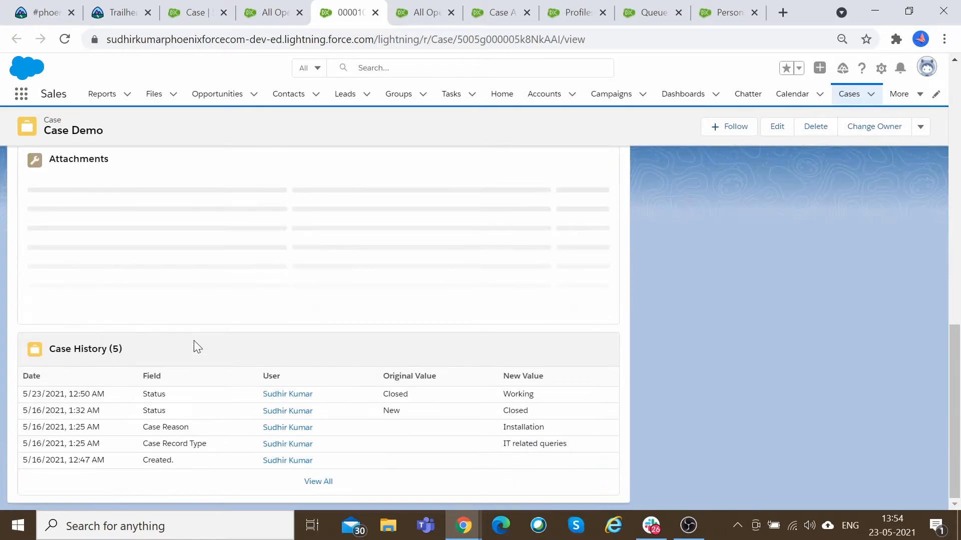
scroll(194, 340, up, 4)
scroll(302, 369, up, 3)
scroll(302, 368, down, 5)
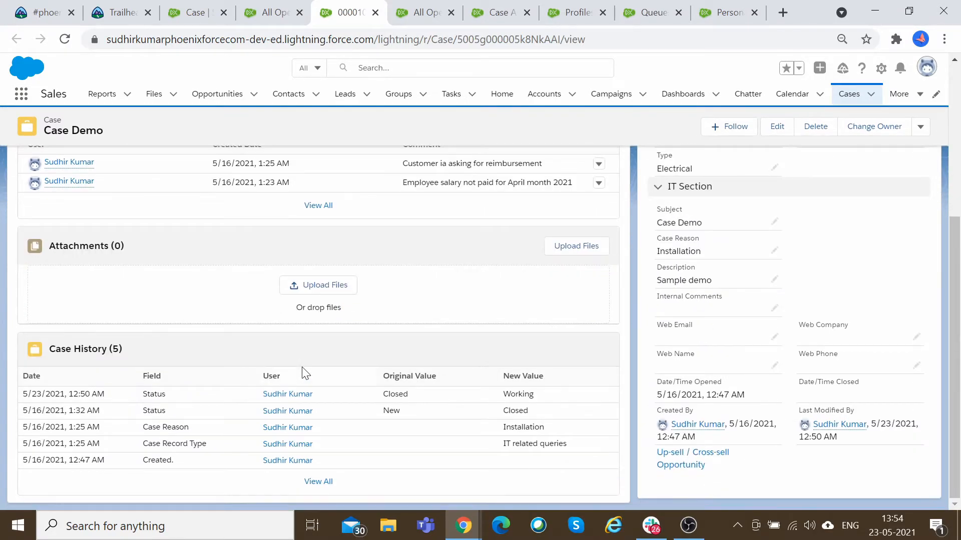
scroll(302, 368, up, 5)
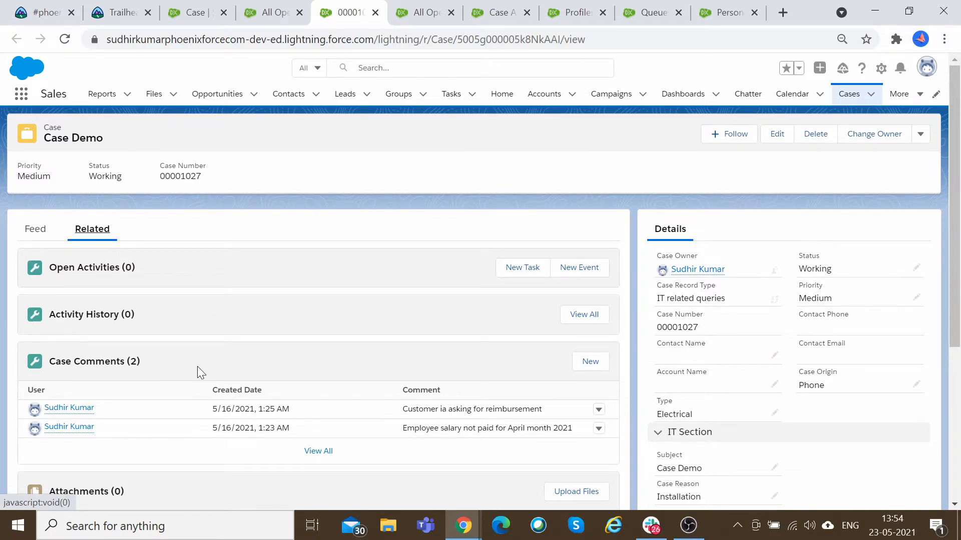
Open the Case object in Object Manager from the case record and go to its page layouts list.
scroll(197, 367, down, 5)
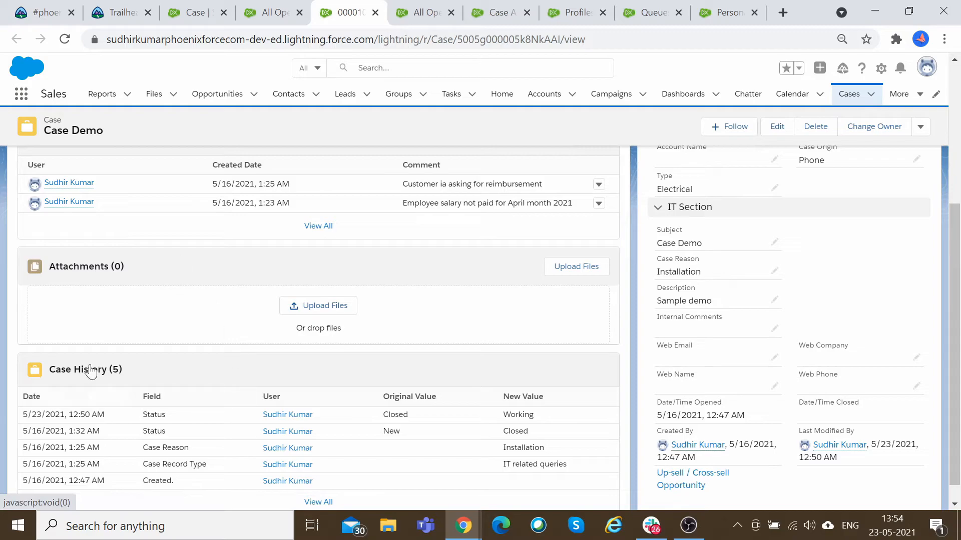
scroll(31, 301, up, 5)
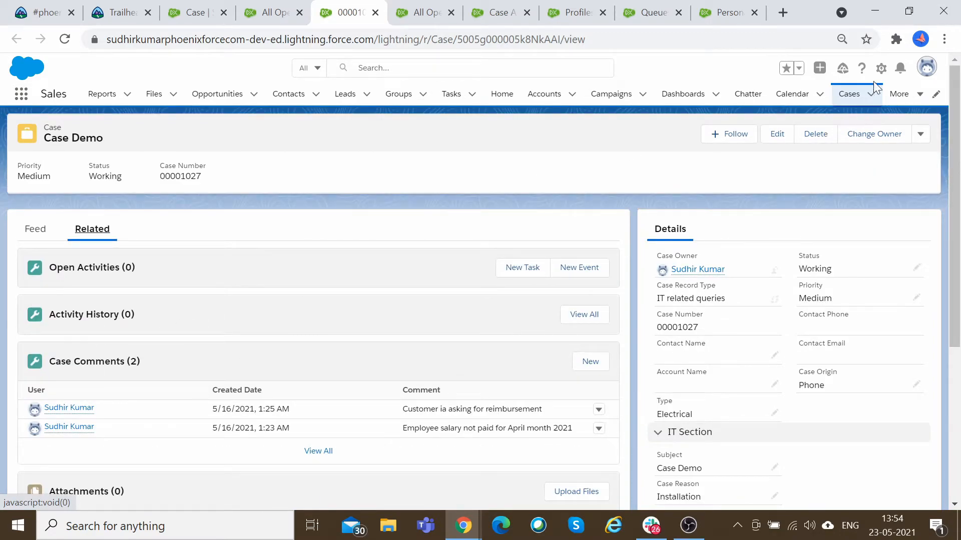
click(881, 70)
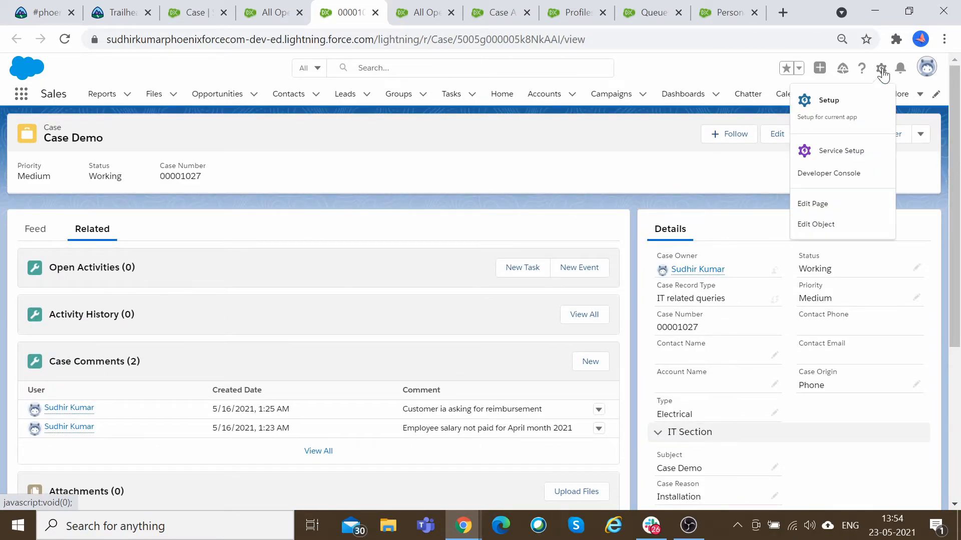
click(815, 224)
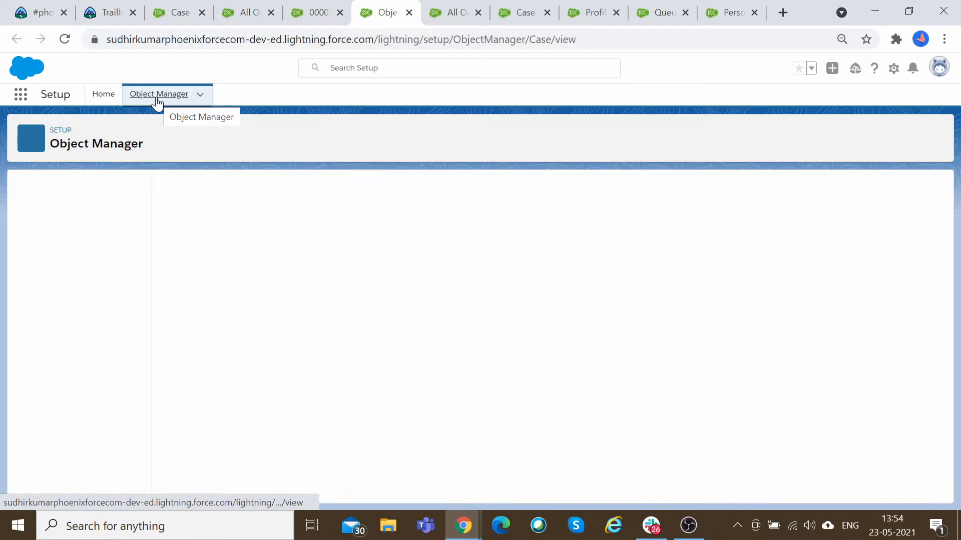
scroll(83, 354, down, 2)
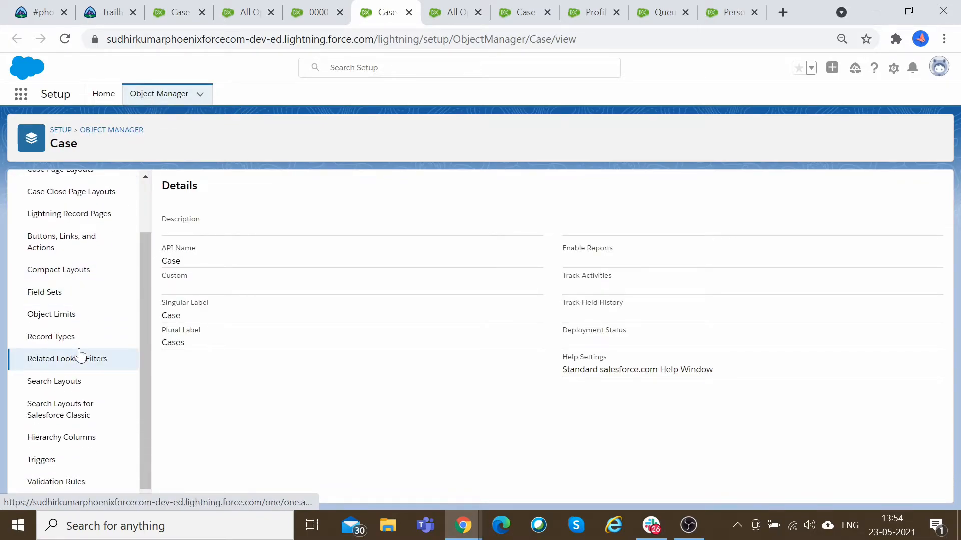
scroll(83, 355, up, 2)
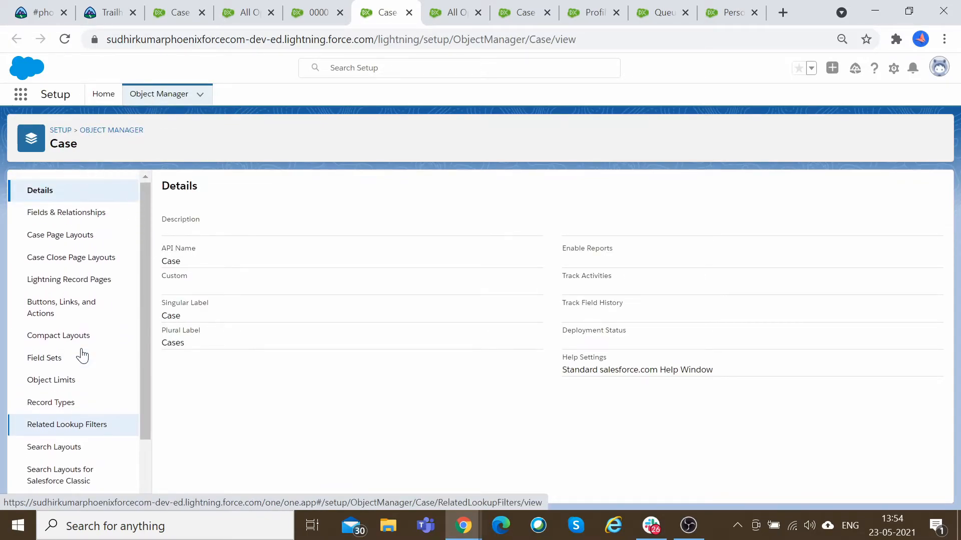
scroll(83, 355, down, 2)
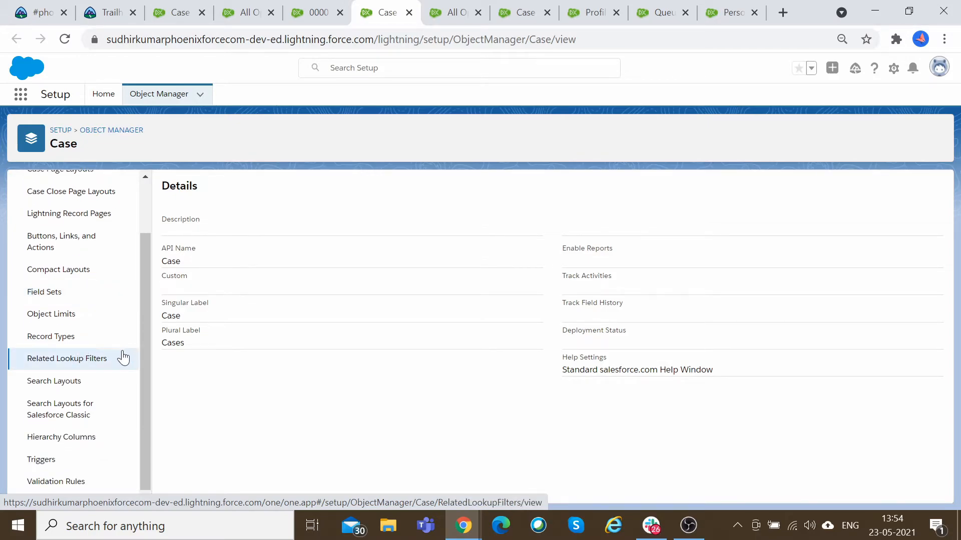
scroll(123, 359, up, 2)
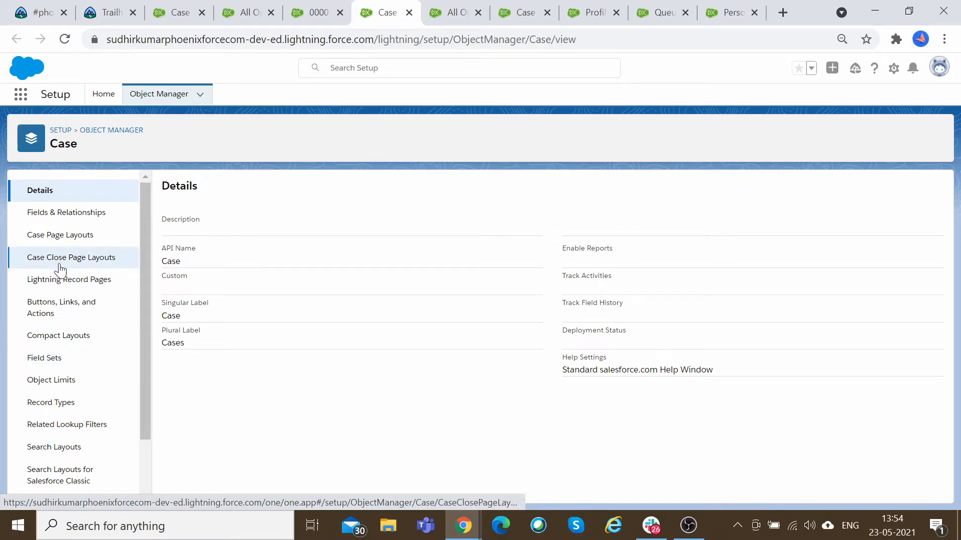
click(60, 235)
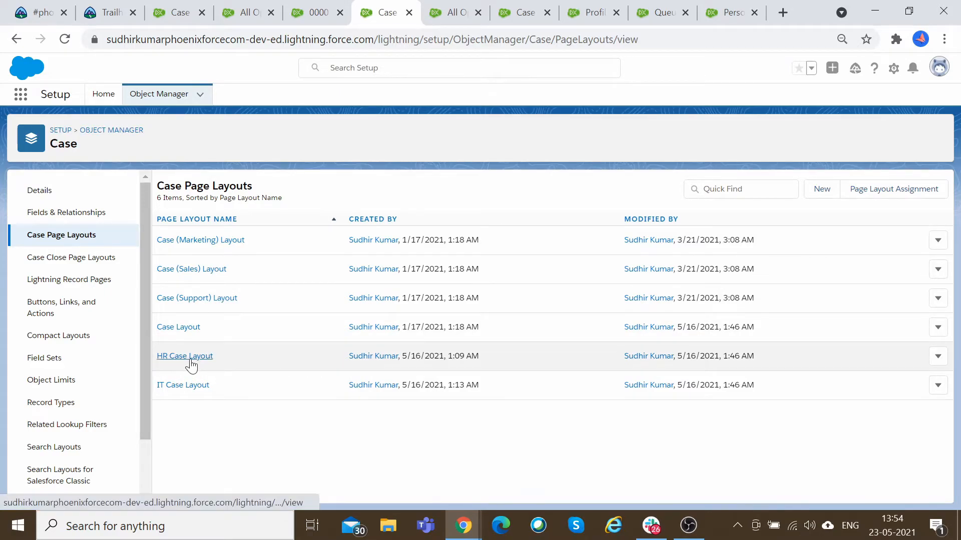
Add the Case Team related list to the HR Case Layout and save, overwriting users' related list customizations.
click(191, 356)
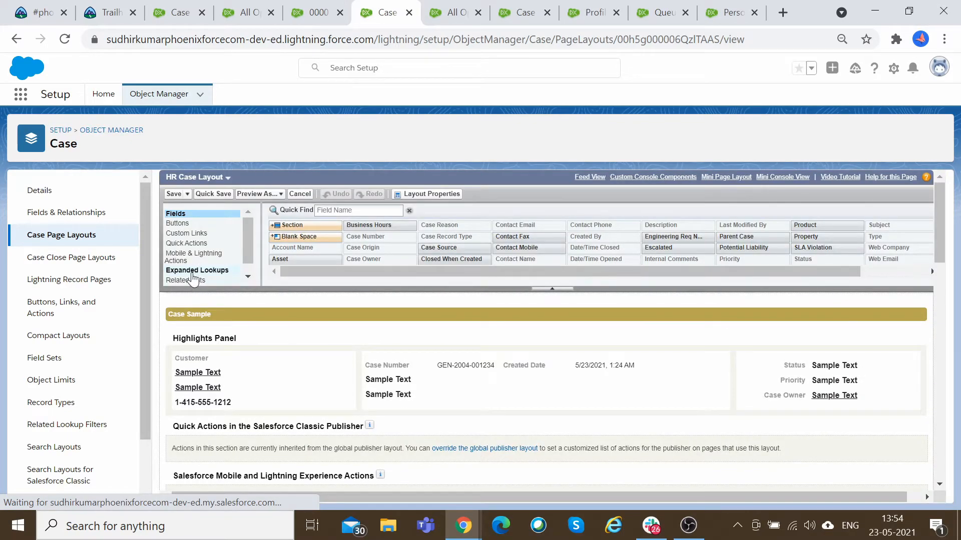
scroll(299, 372, down, 2)
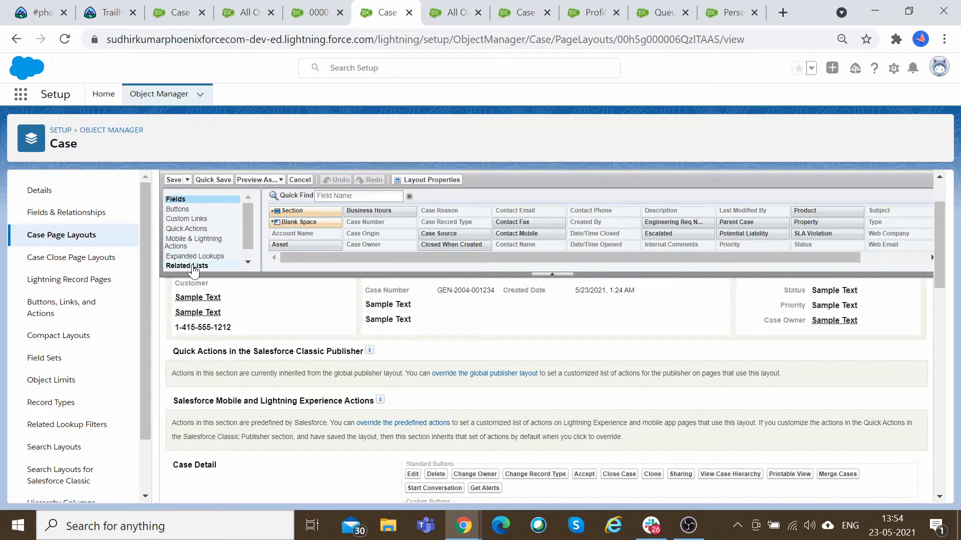
click(200, 267)
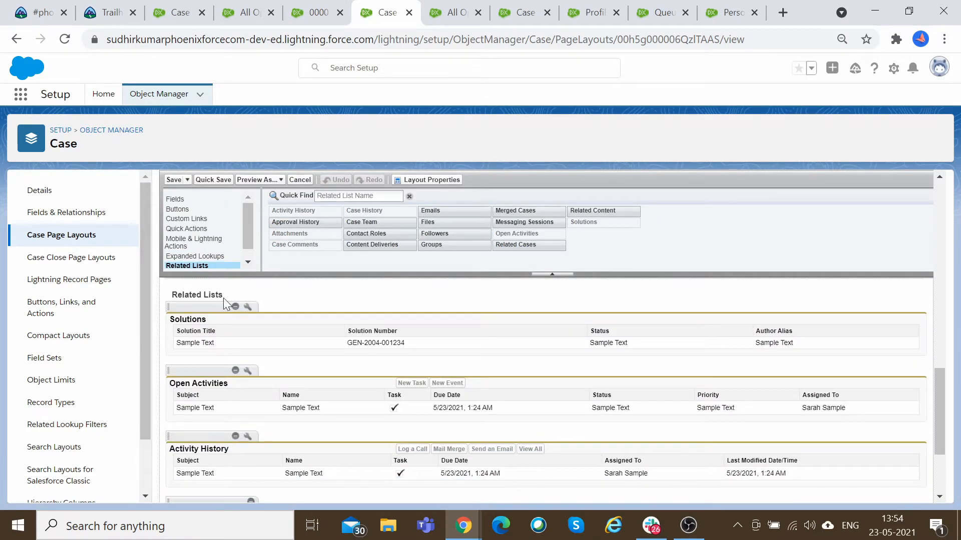
scroll(245, 403, down, 2)
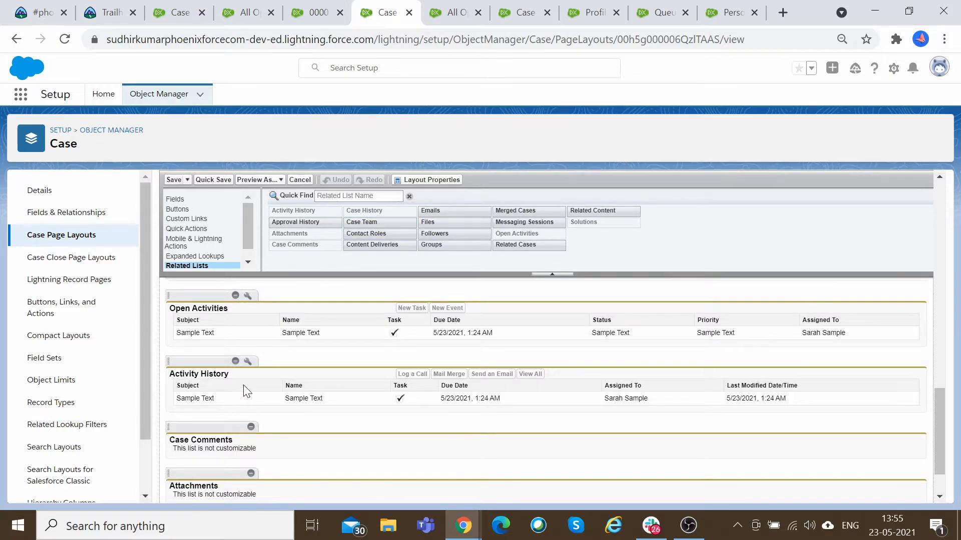
scroll(246, 391, up, 2)
drag(356, 222, 210, 378)
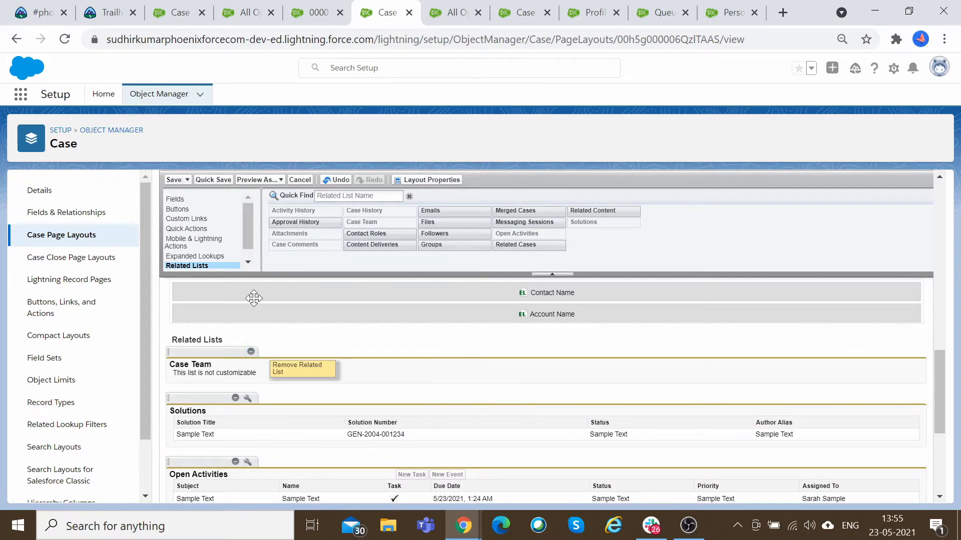
click(173, 180)
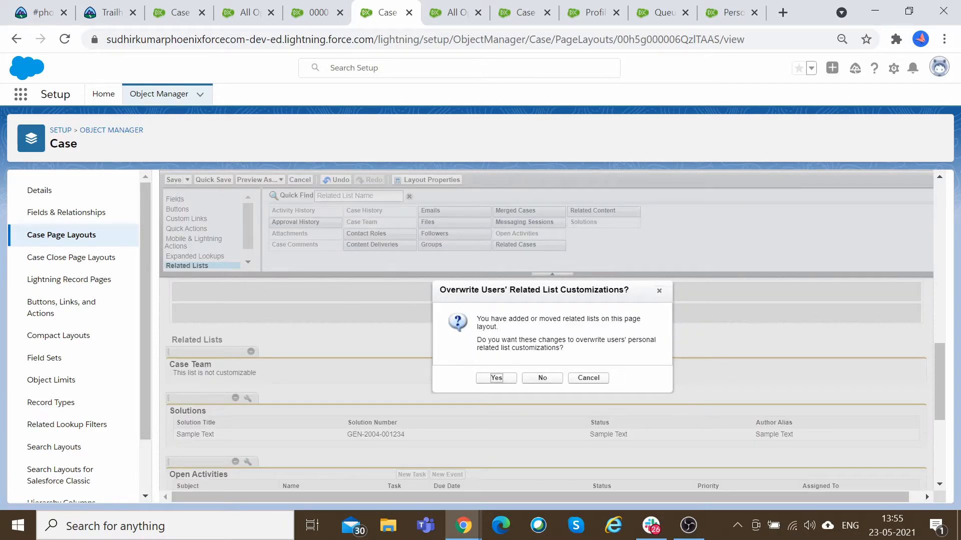
click(497, 379)
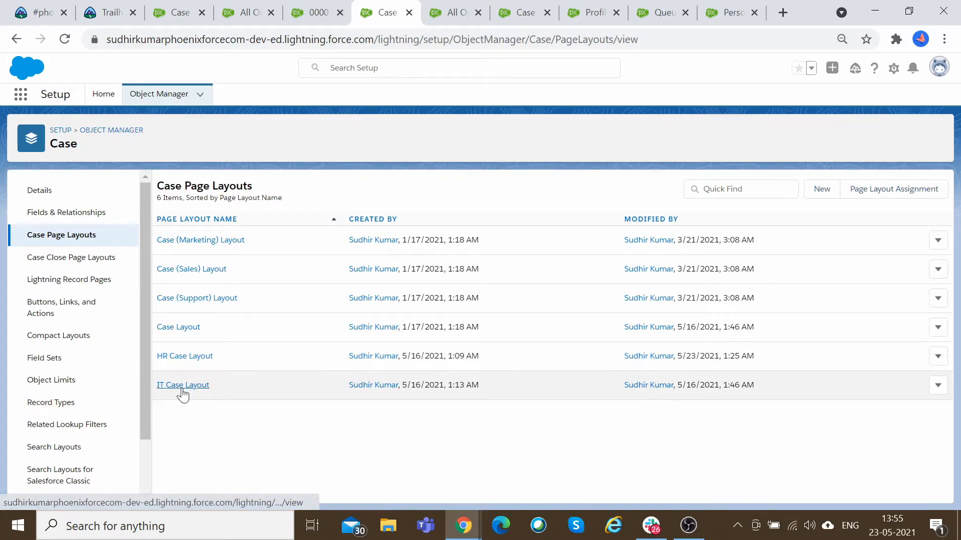
Add the Case Team related list to the IT Case Layout and save, overwriting users' related list customizations.
click(183, 387)
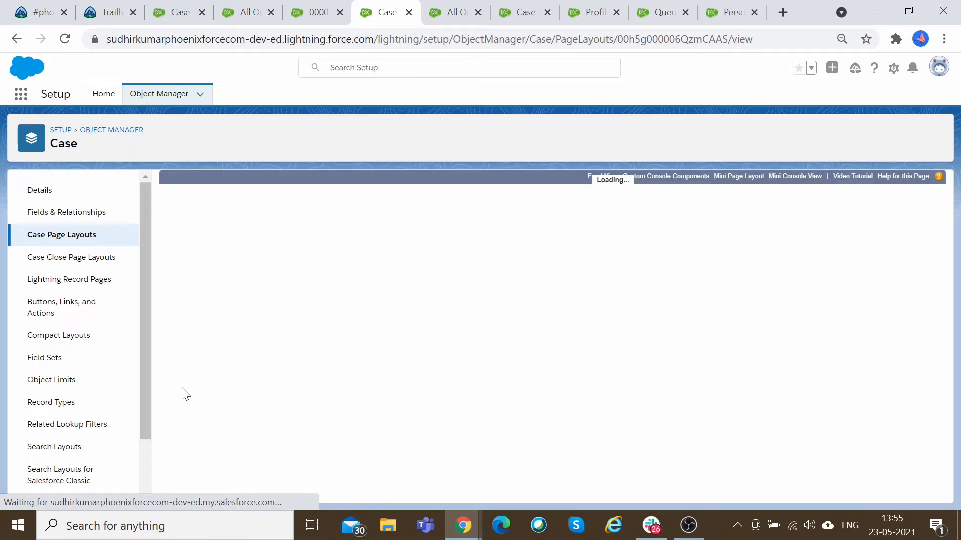
click(198, 281)
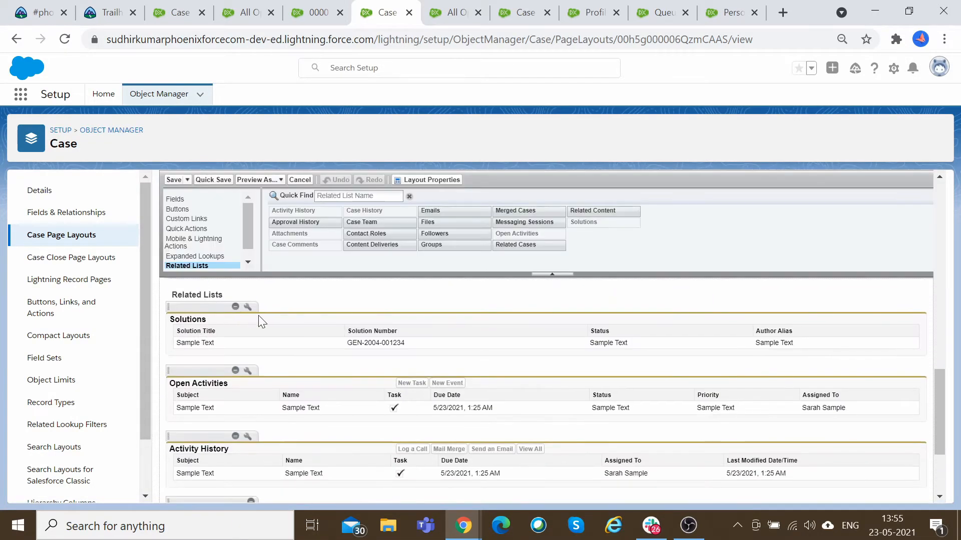
drag(369, 222, 185, 350)
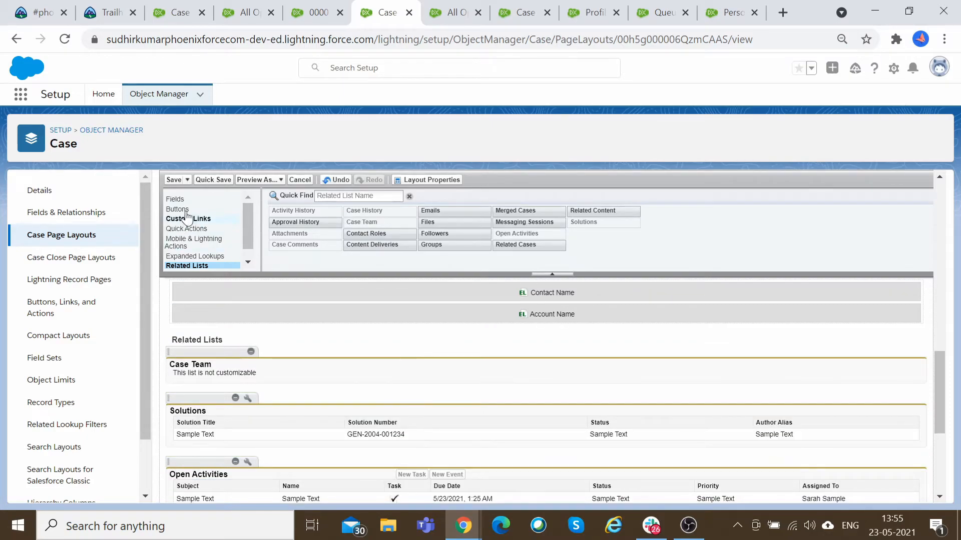
click(174, 180)
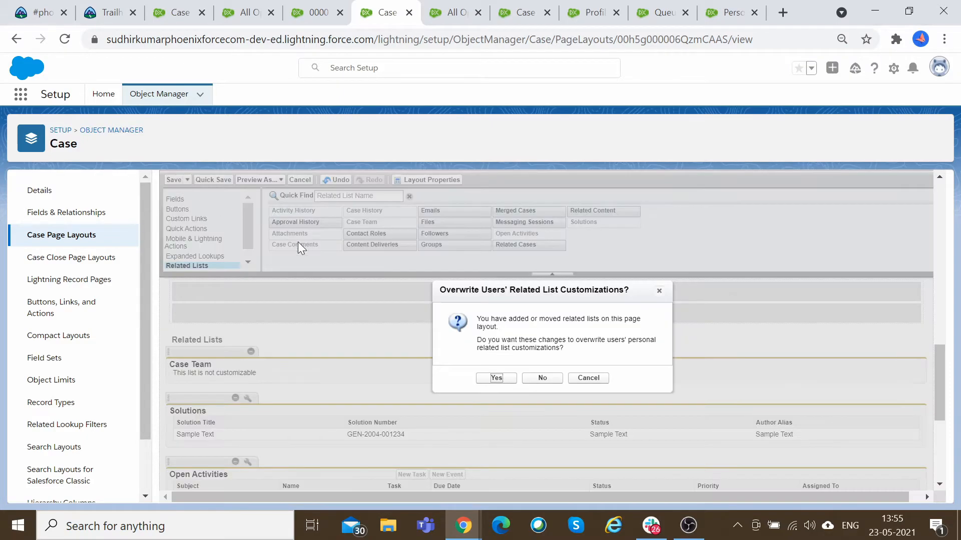
click(495, 379)
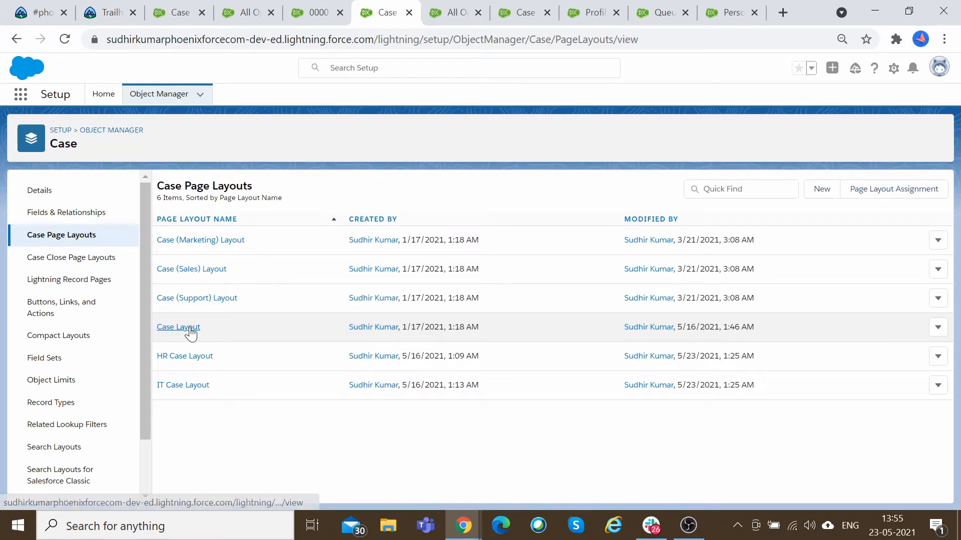
Add the Case Team related list to the standard Case Layout and save, overwriting users' related list customizations.
click(190, 328)
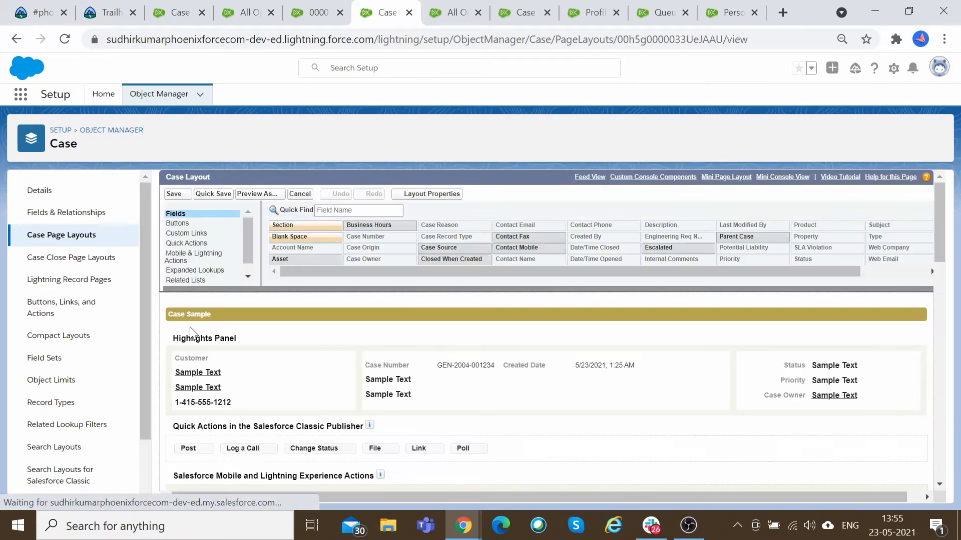
click(209, 279)
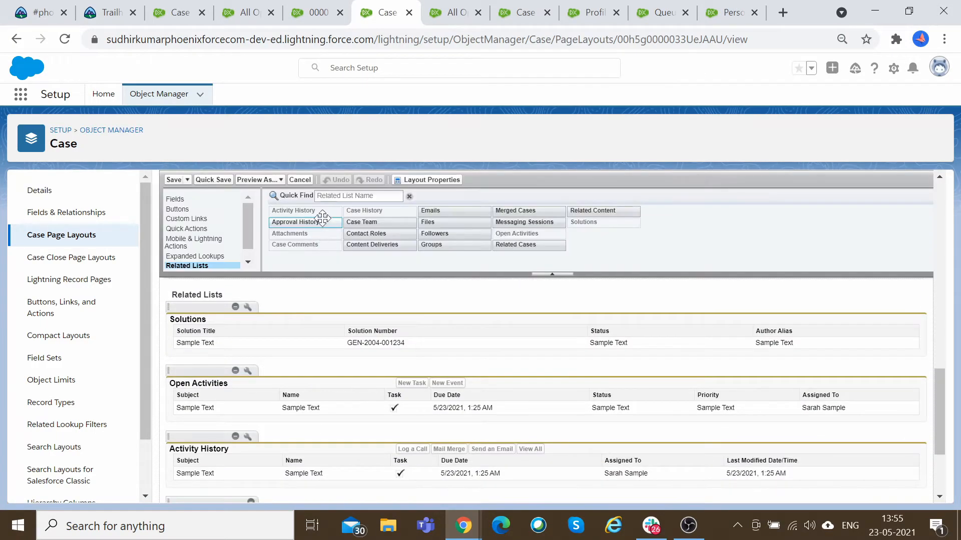
drag(361, 222, 221, 349)
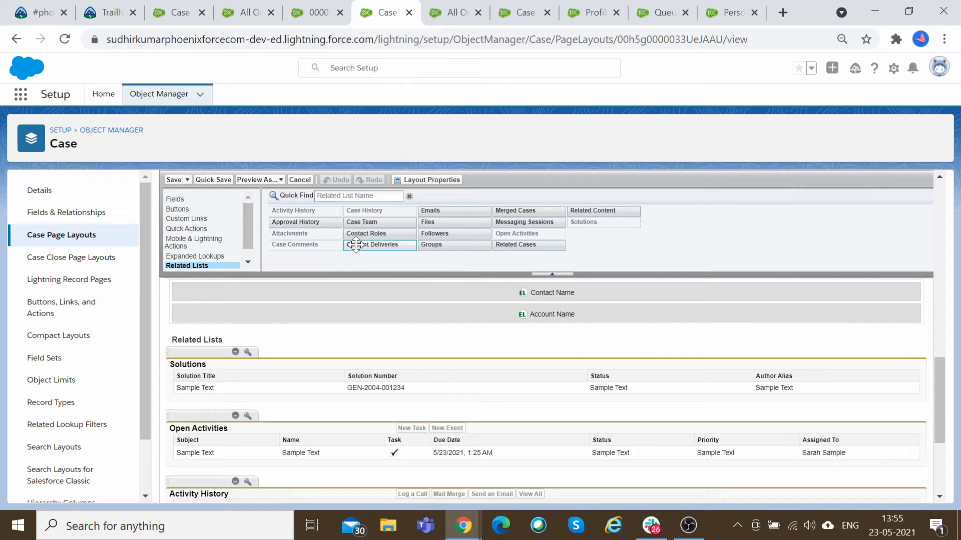
drag(361, 222, 235, 346)
drag(354, 226, 205, 355)
drag(373, 222, 222, 351)
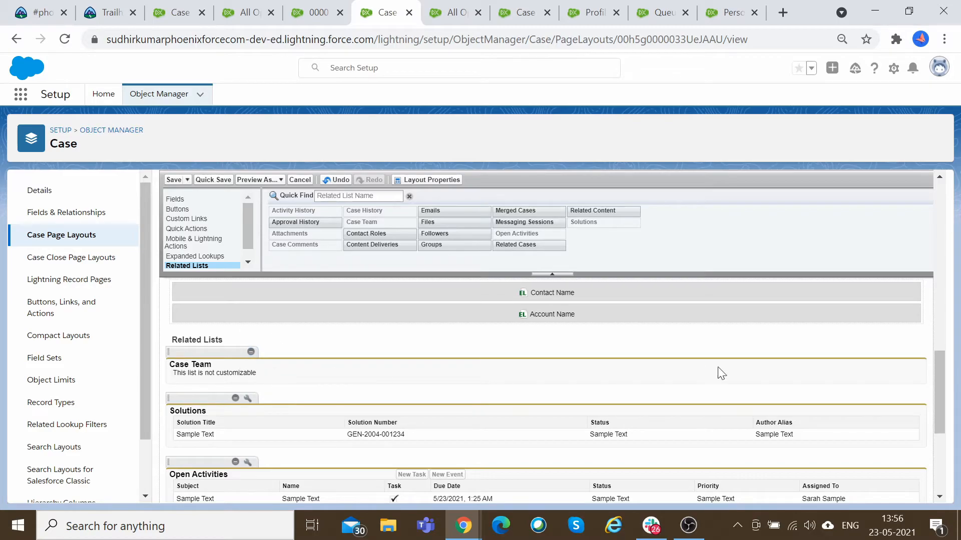
click(176, 179)
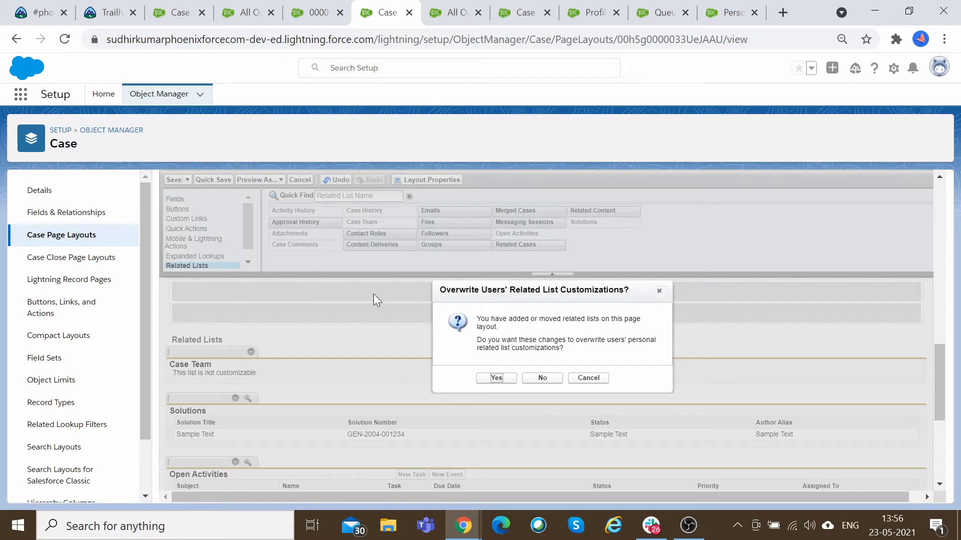
click(495, 378)
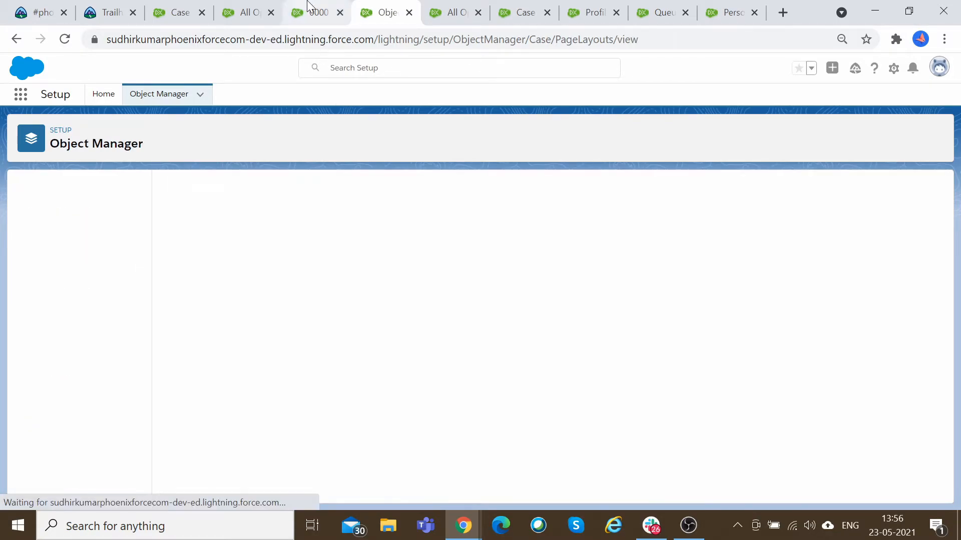
Reload case 00001027 and review its Related tab for the Case Team list.
click(312, 13)
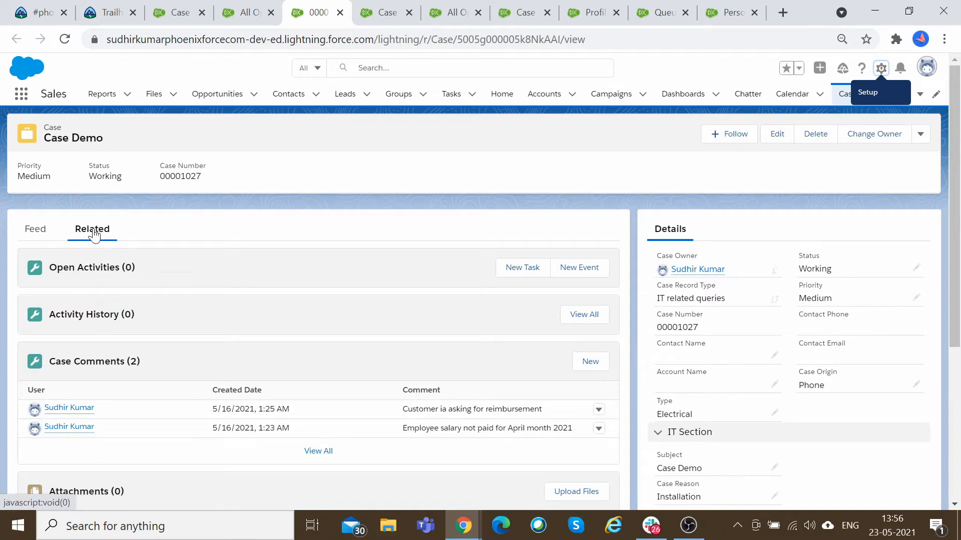
click(71, 39)
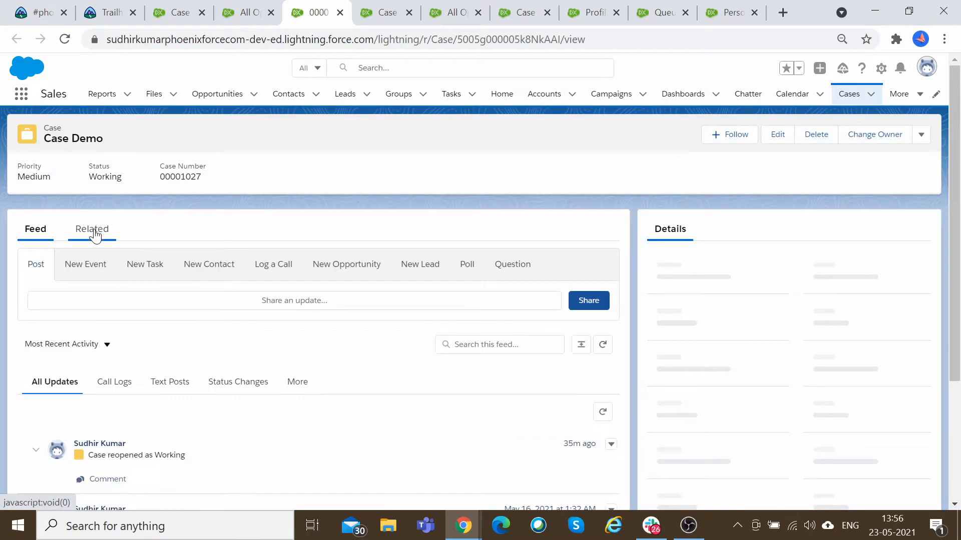
click(92, 230)
scroll(292, 327, down, 3)
scroll(293, 328, up, 3)
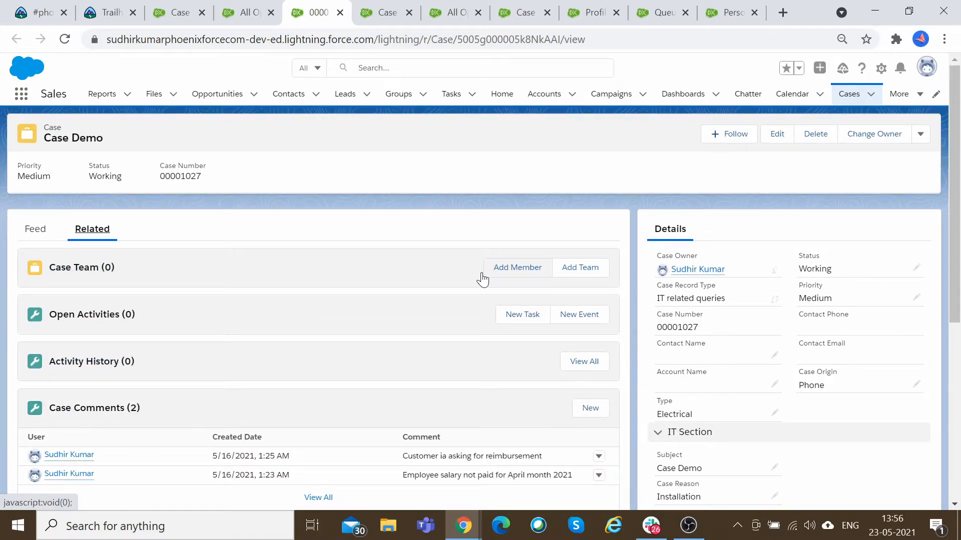
Try to add a member to the case's Case Team, then dismiss the setup prompt.
click(586, 274)
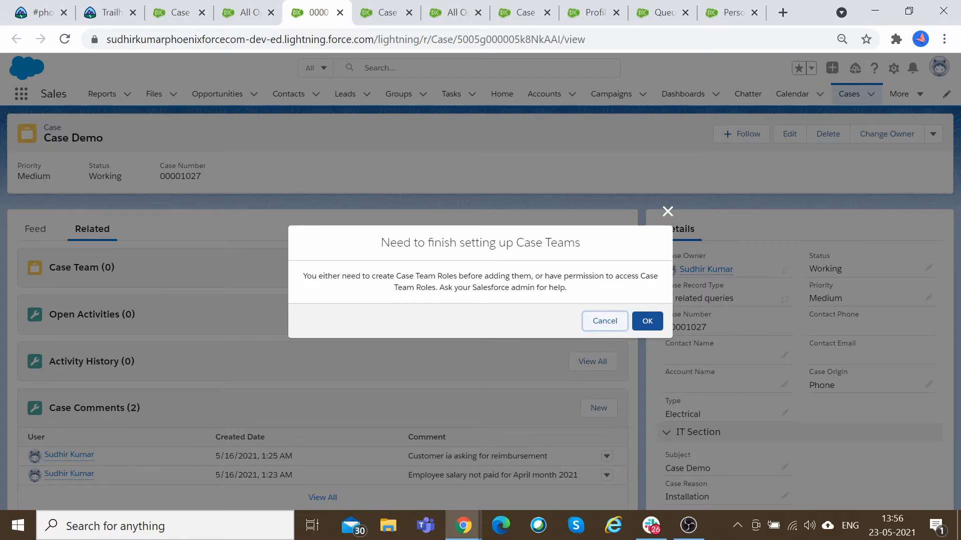
drag(390, 276, 533, 276)
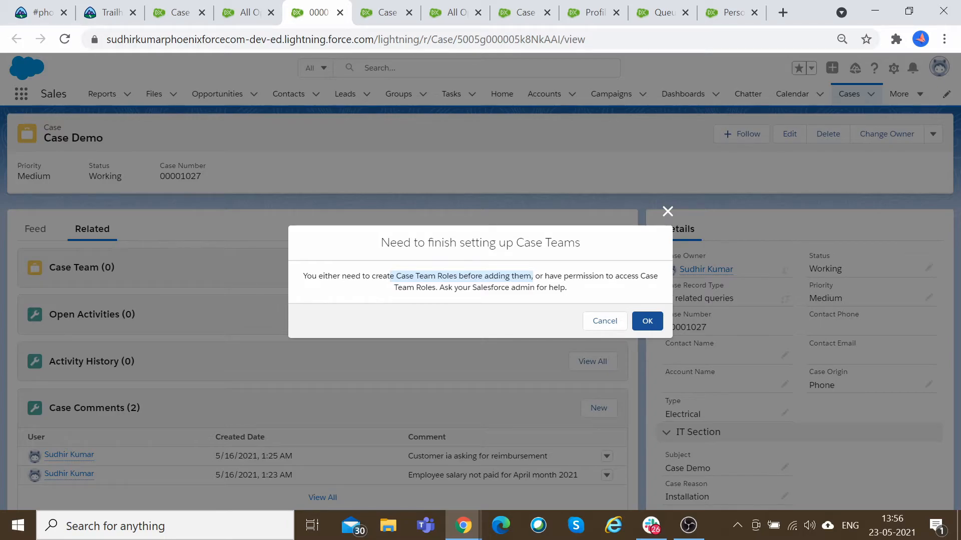
click(648, 320)
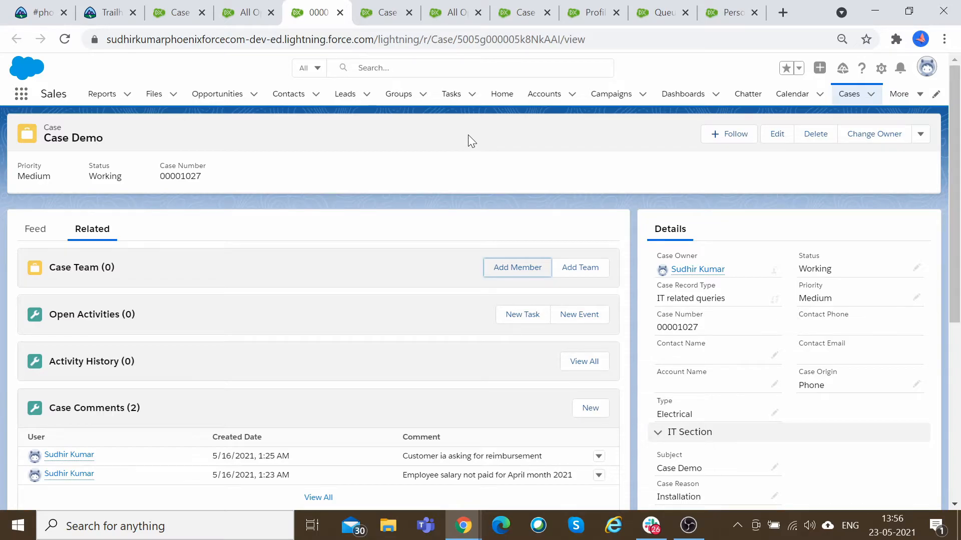
Return to the case assignment rule entry and examine its predefined case teams section.
click(384, 4)
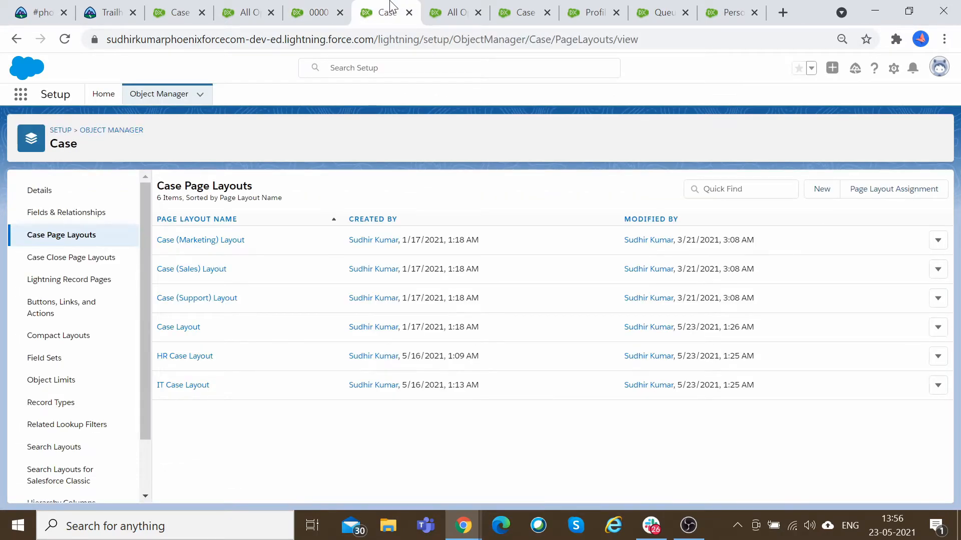
click(453, 12)
click(523, 12)
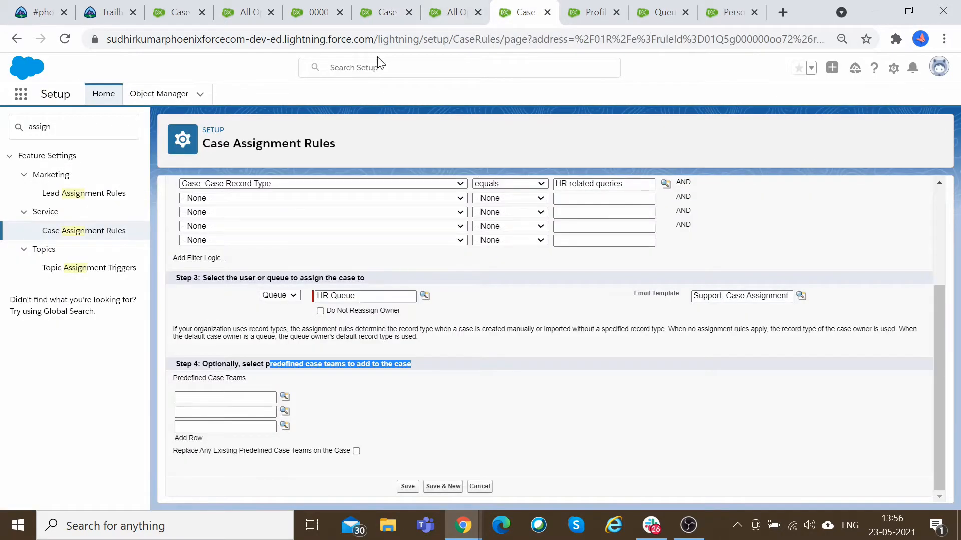
Create a case team member role named HR Case Team with Read/Write case access.
drag(73, 128, 1, 133)
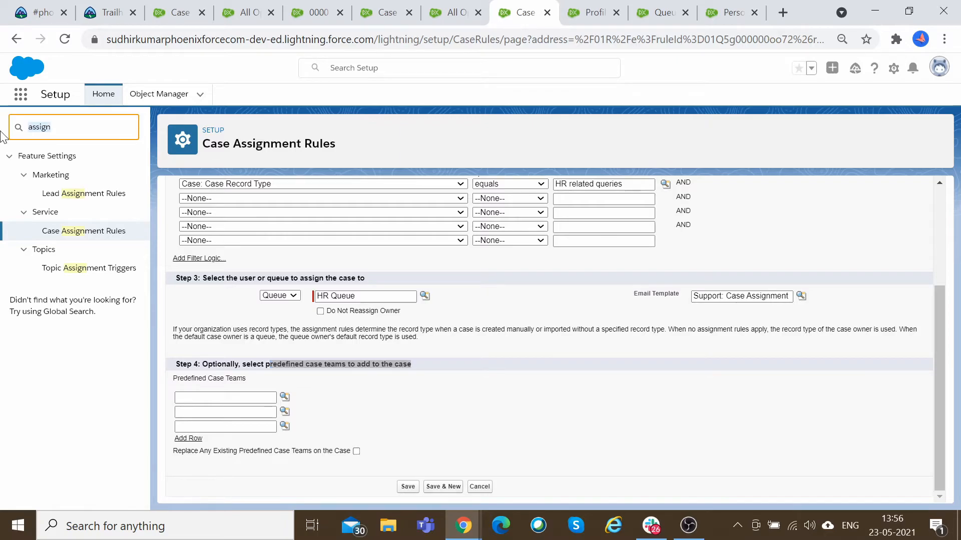
text(case team)
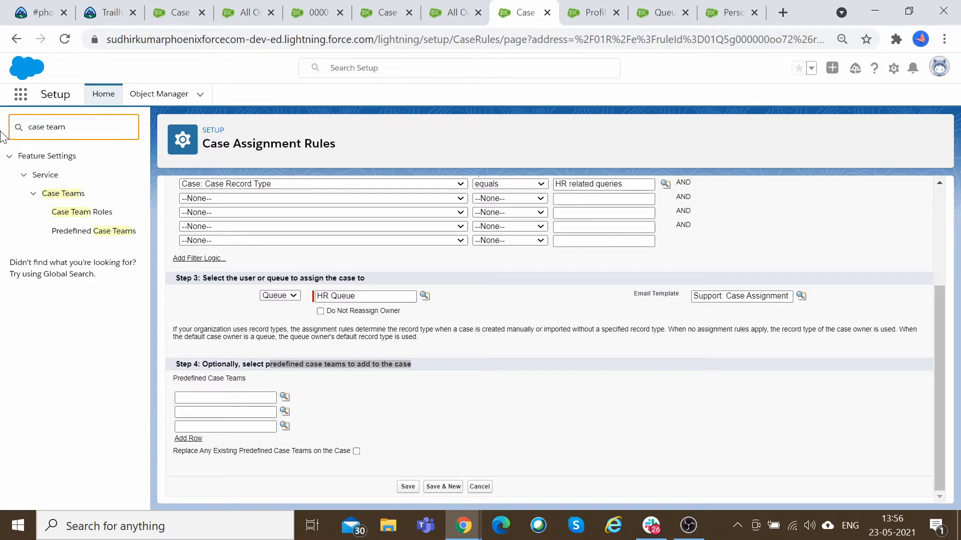
click(103, 215)
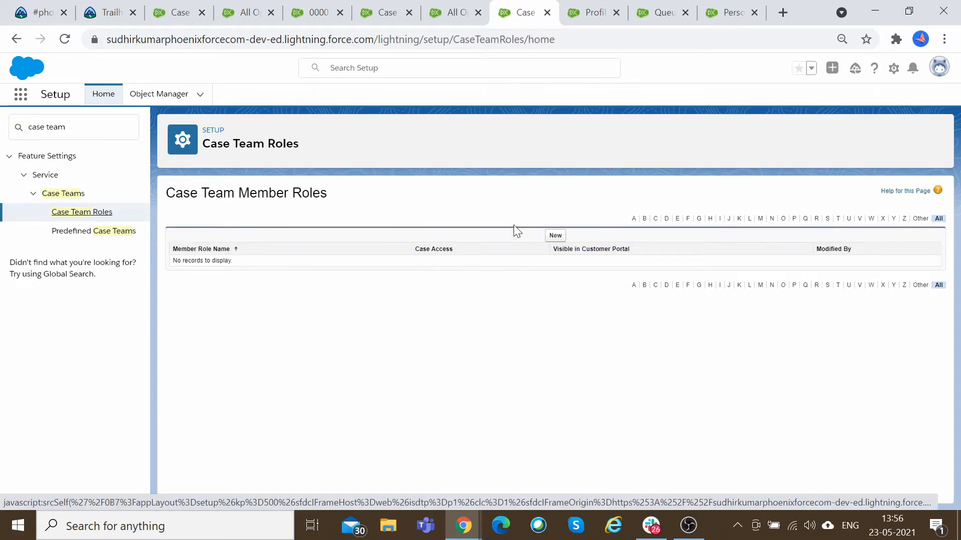
click(554, 236)
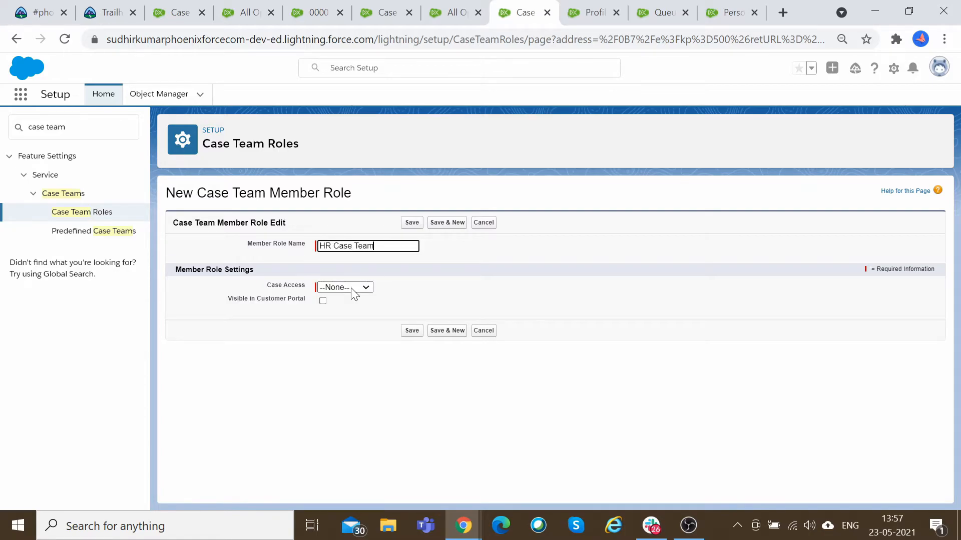
click(351, 292)
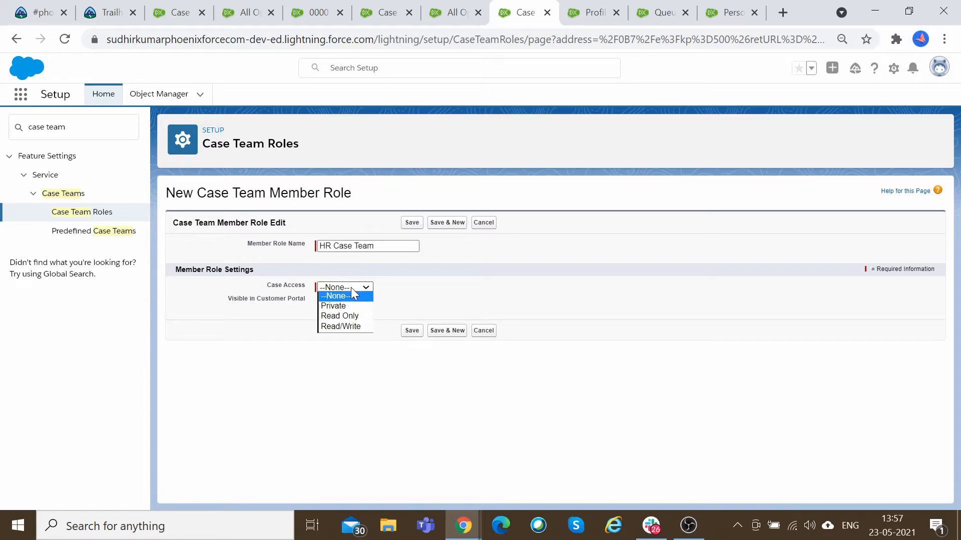
click(231, 284)
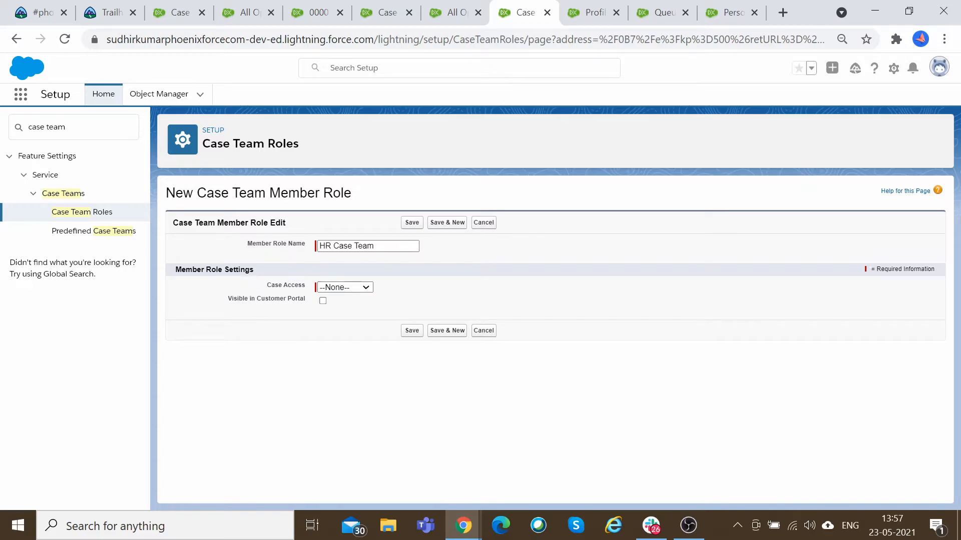
click(341, 290)
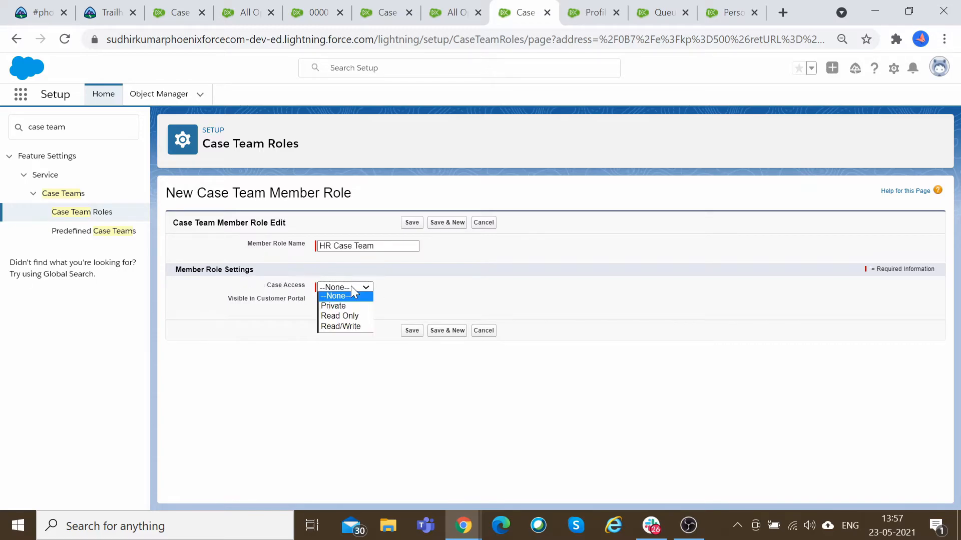
click(360, 328)
click(438, 278)
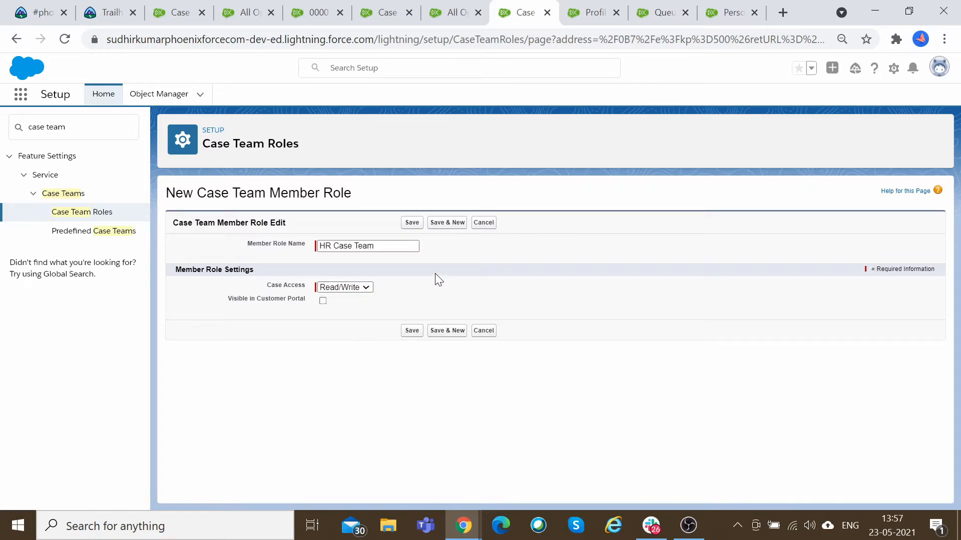
click(411, 225)
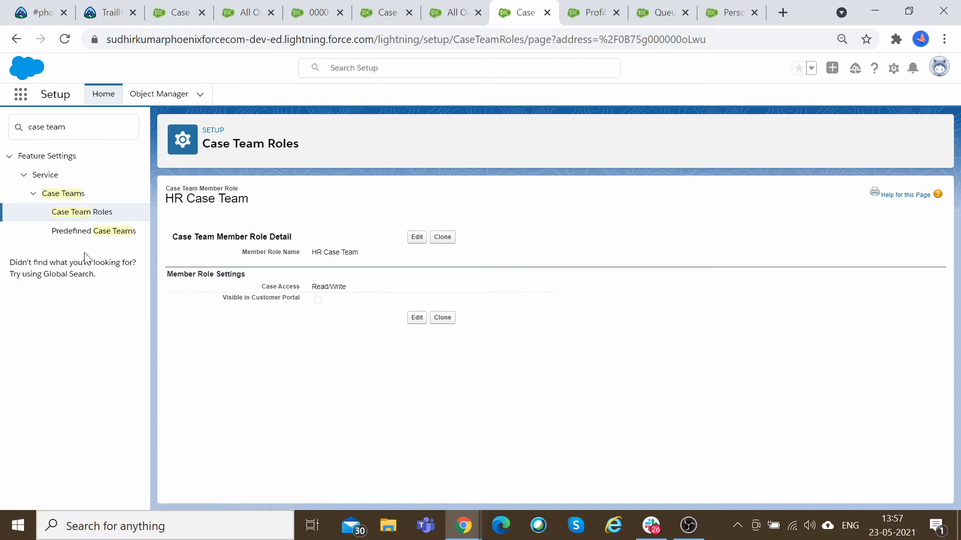
Create a second case team member role named IT Case Team with Read/Write case access.
click(84, 213)
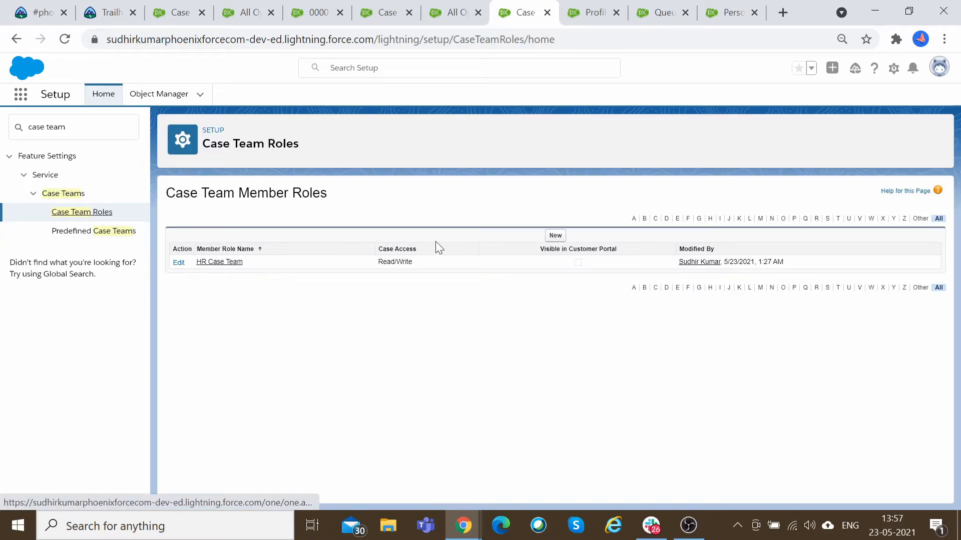
click(561, 239)
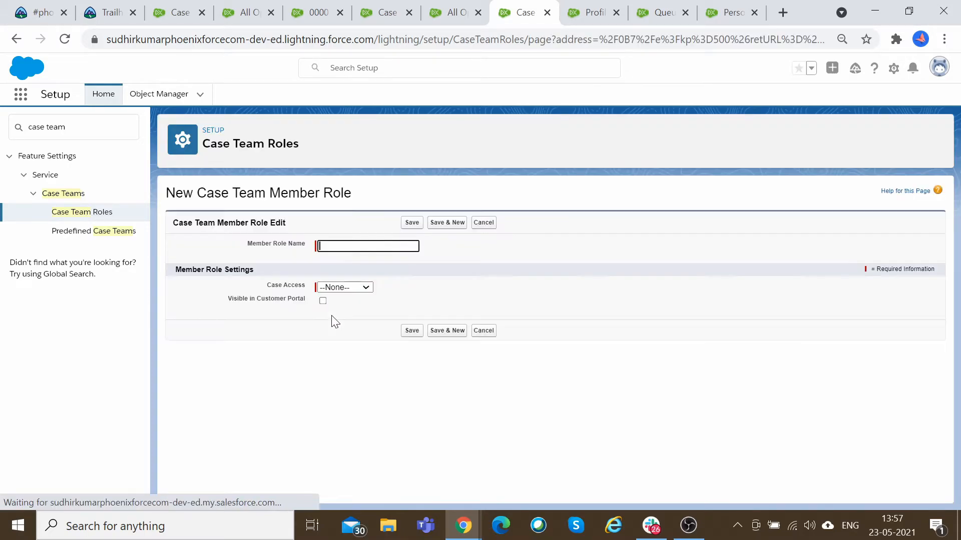
text(IT )
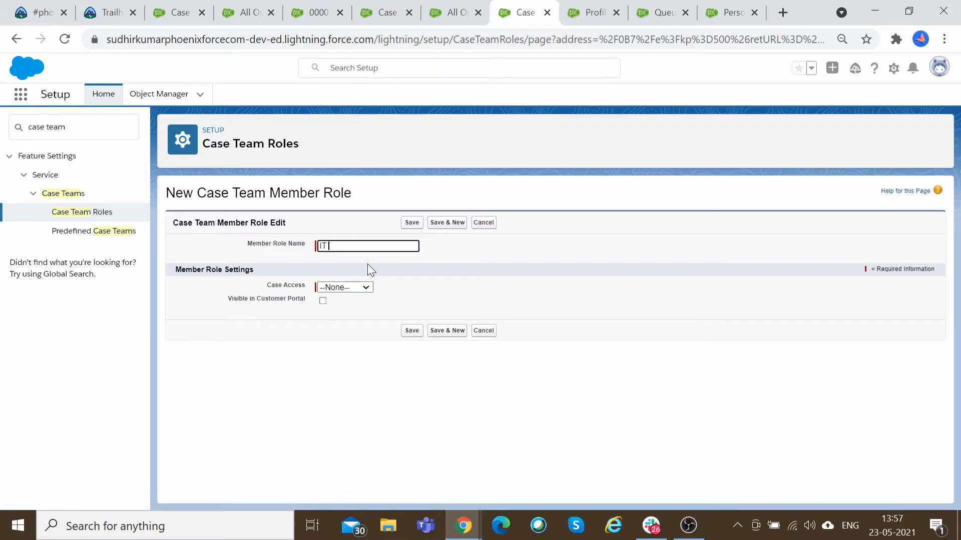
text(Case Team)
click(366, 287)
click(371, 328)
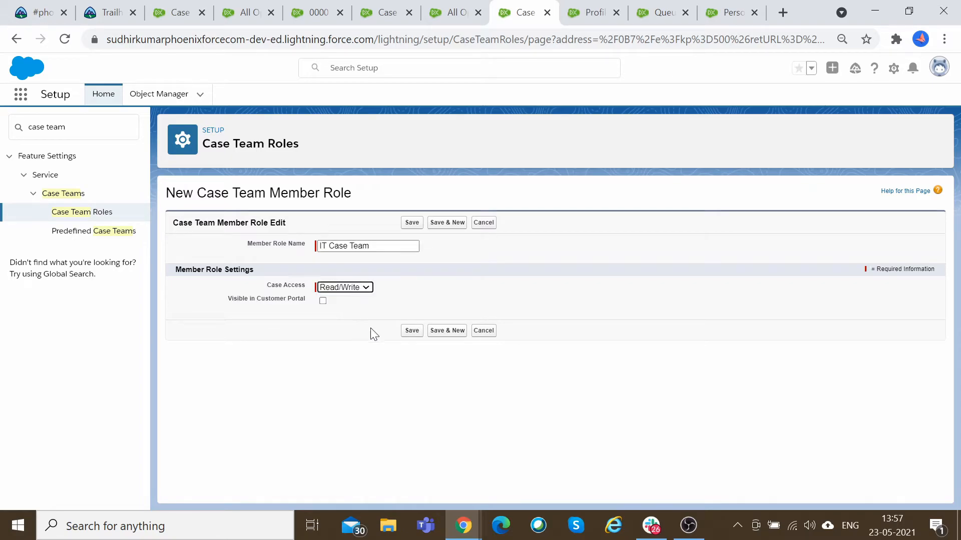
click(408, 330)
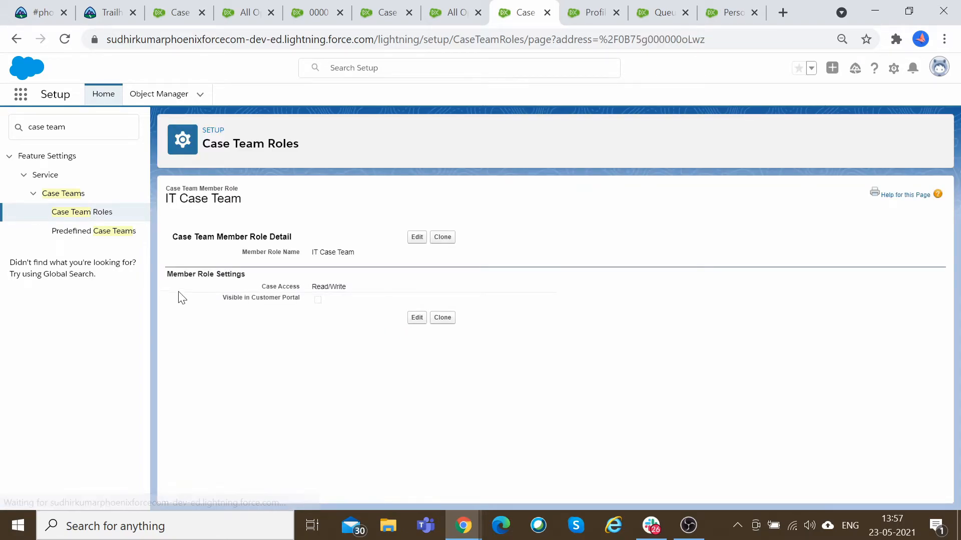
Open a new predefined case team and examine its team member types and member role options without saving.
click(111, 234)
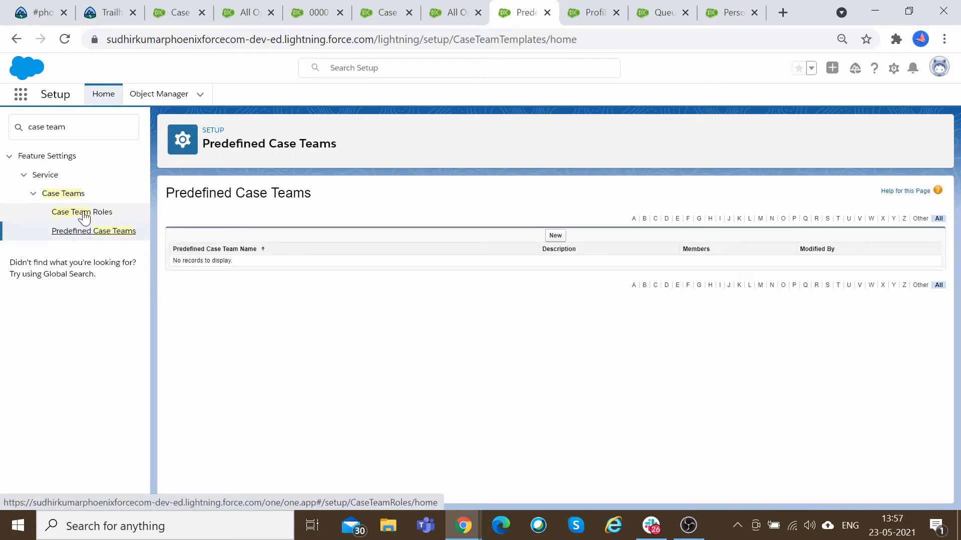
click(84, 212)
click(95, 231)
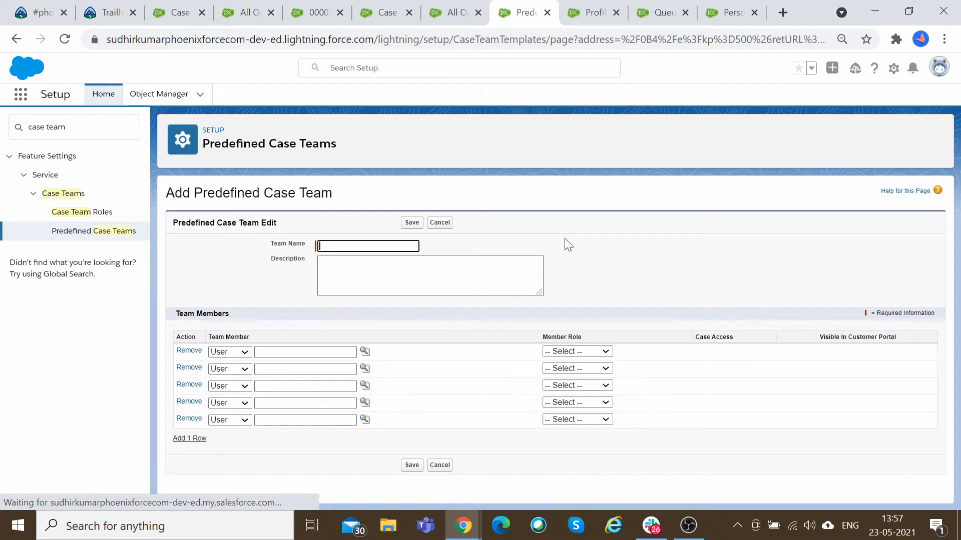
click(587, 350)
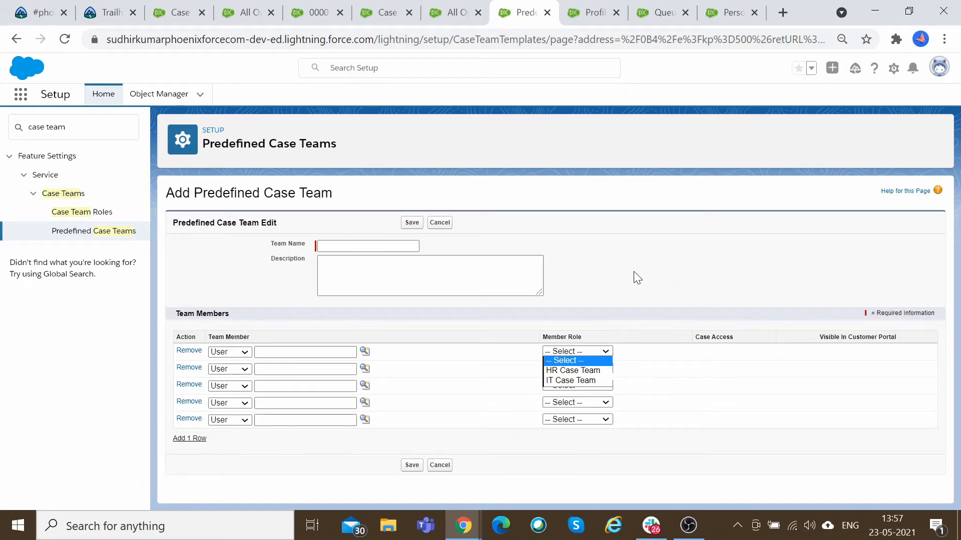
click(226, 352)
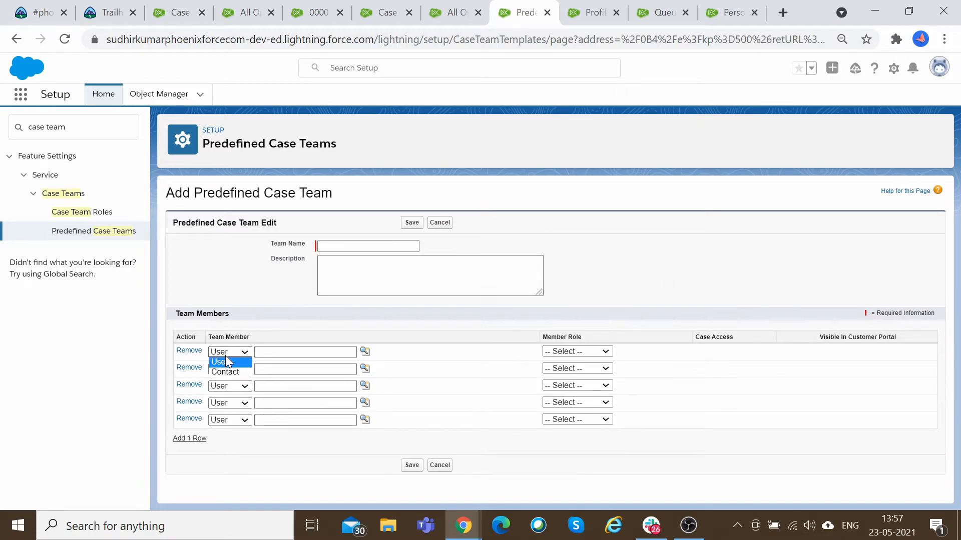
click(232, 385)
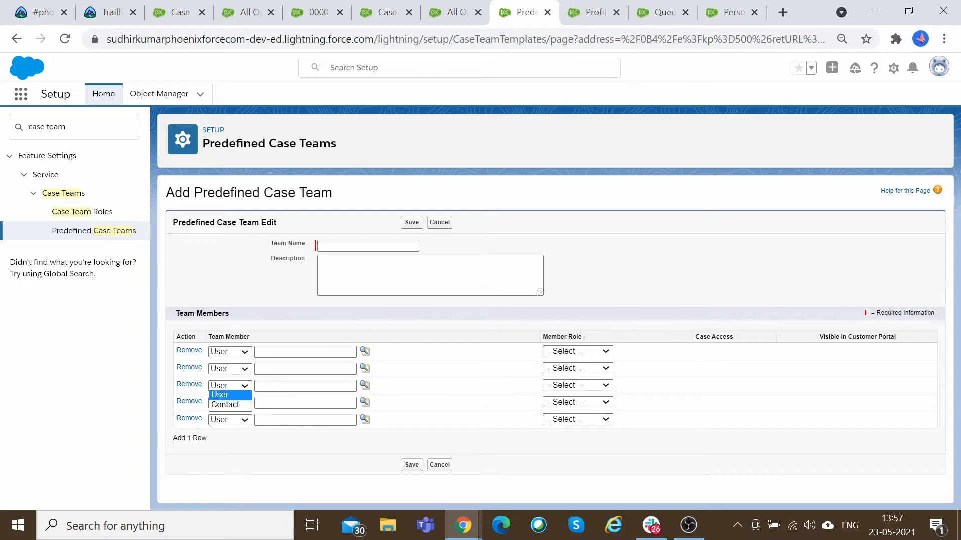
click(666, 257)
click(71, 213)
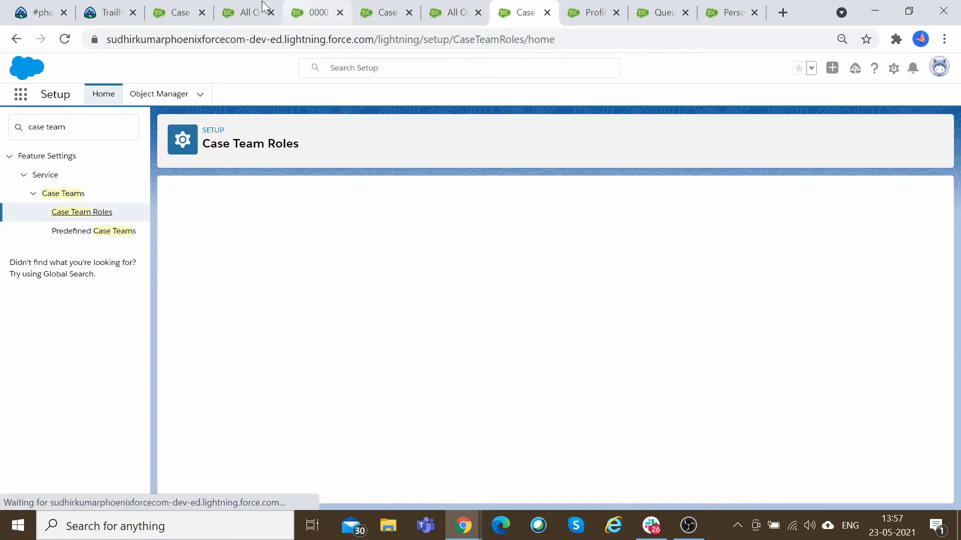
Reload case 00001027, open its Related tab and review the member roles offered when adding a Case Team member.
click(180, 19)
click(310, 3)
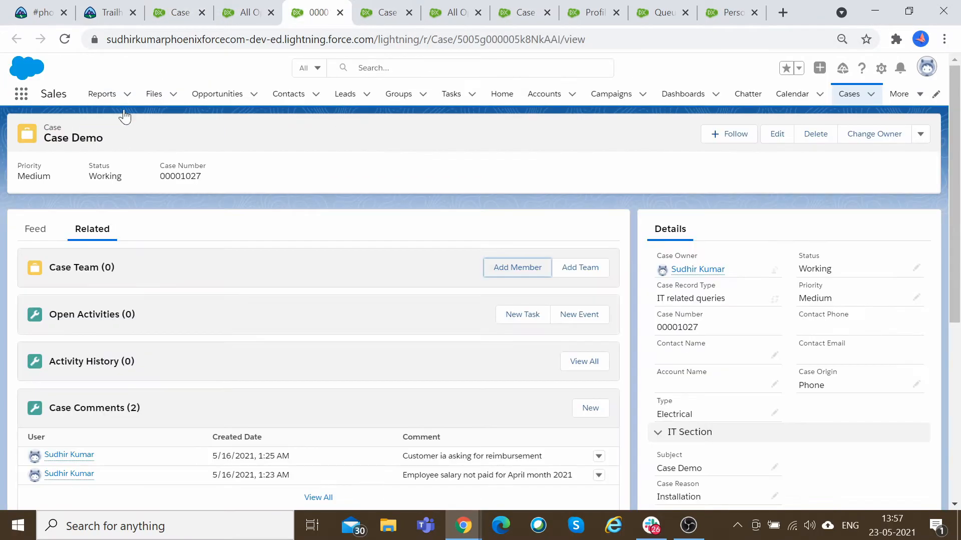
click(65, 40)
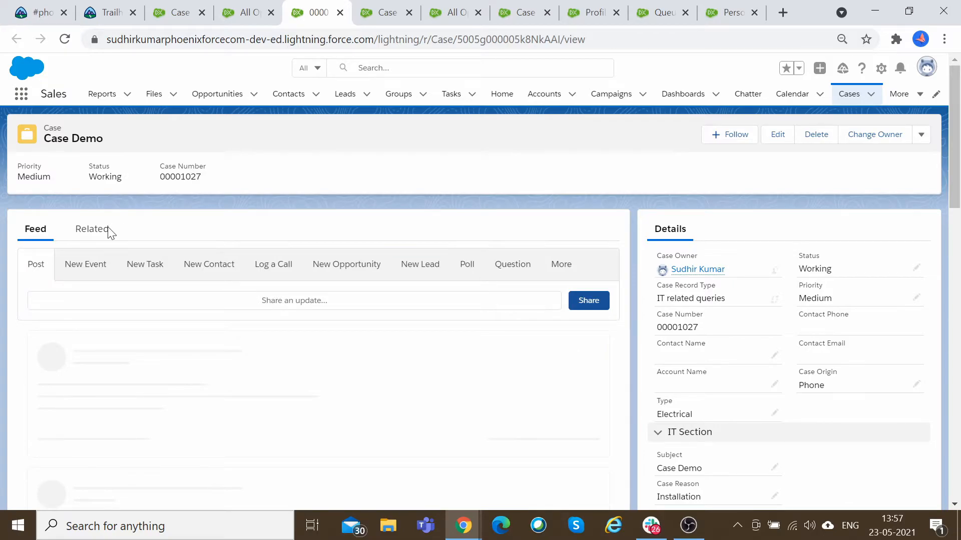
click(96, 233)
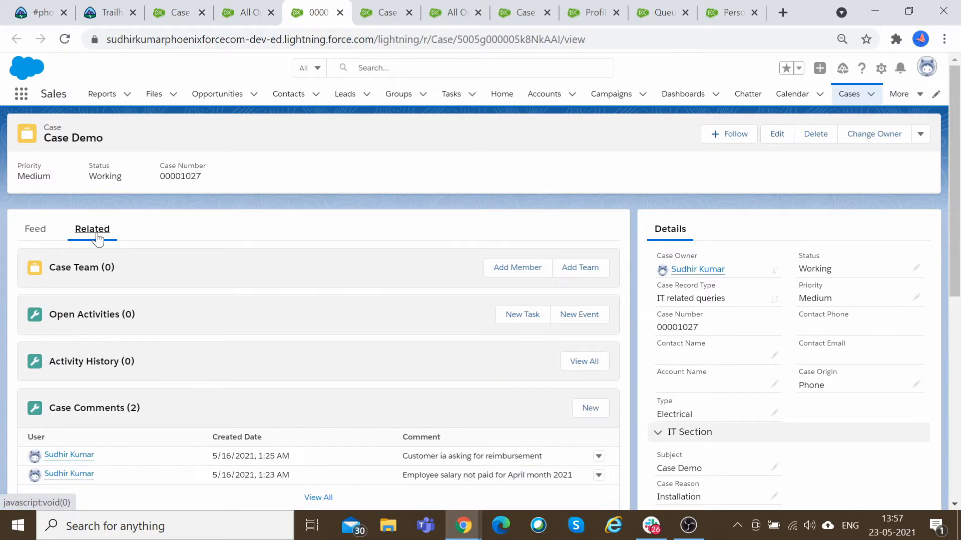
click(519, 270)
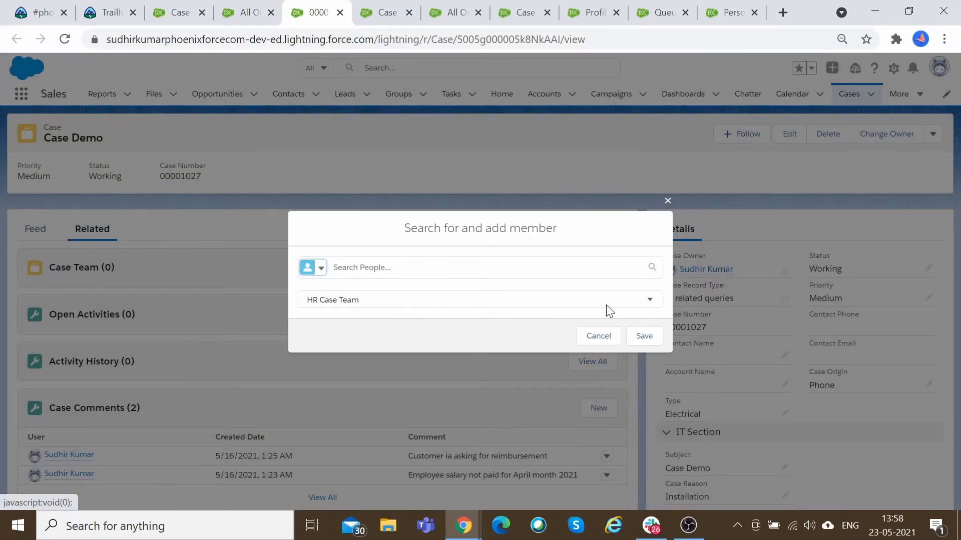
click(606, 304)
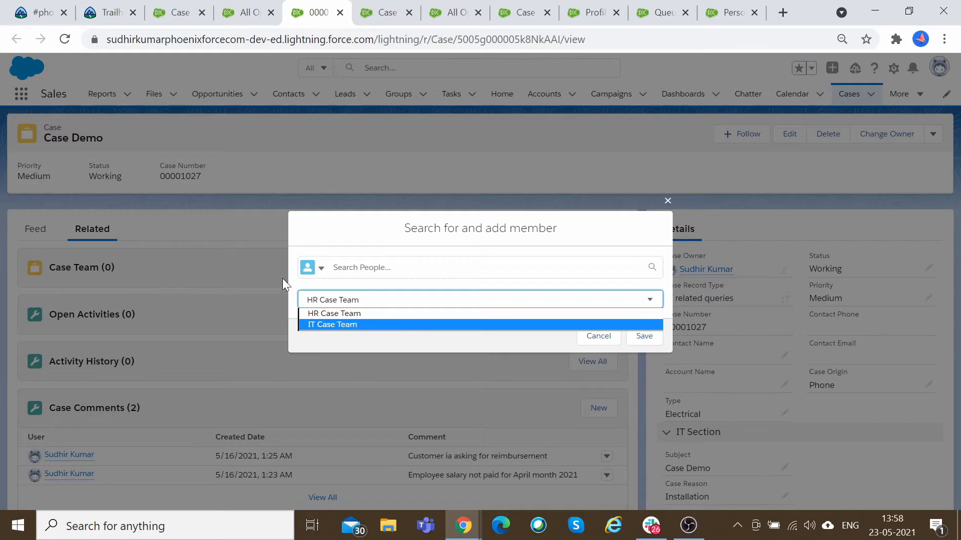
click(597, 344)
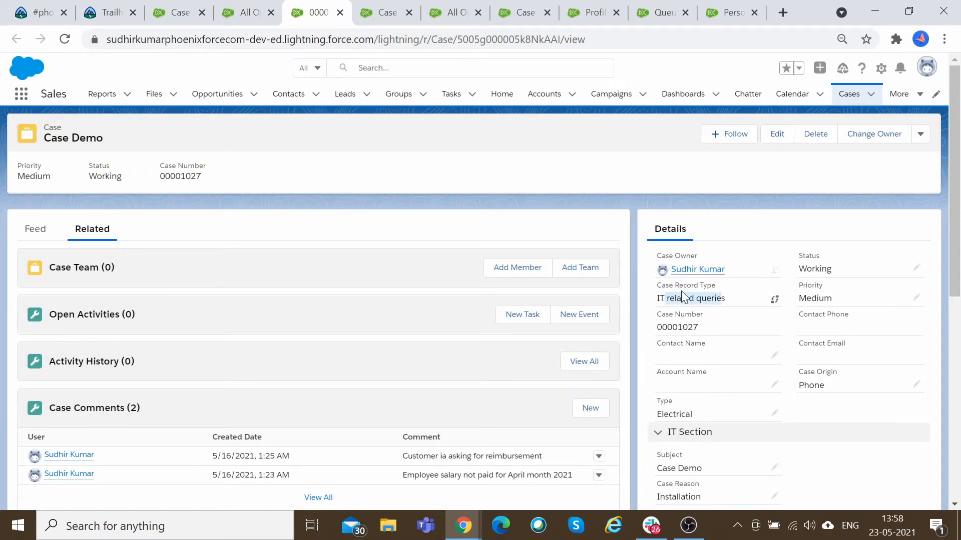
Try to add an IT Case Team member to the case's Case Team without choosing a person.
click(541, 273)
click(370, 301)
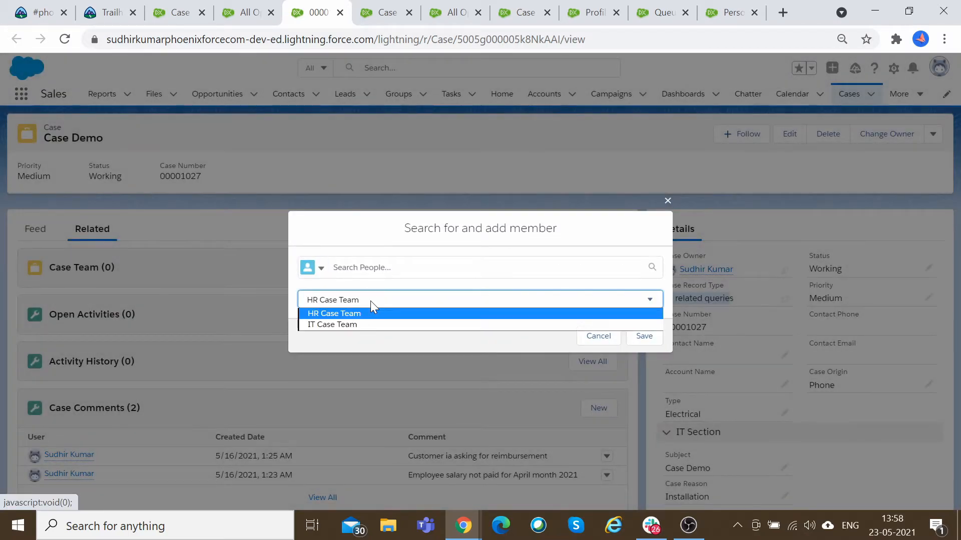
click(368, 324)
click(644, 338)
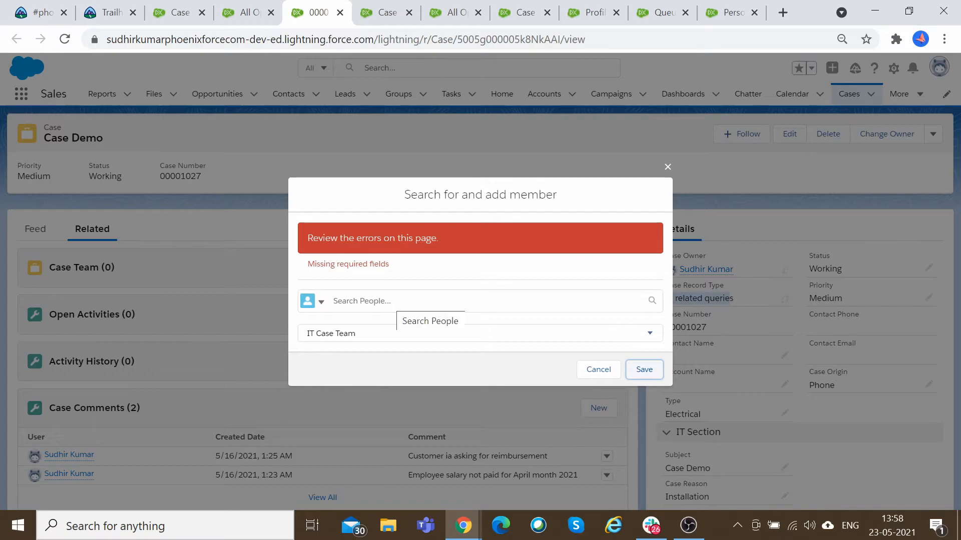
Examine the member lookup's People and Contacts search options and the member role list in the add-member dialog.
click(417, 302)
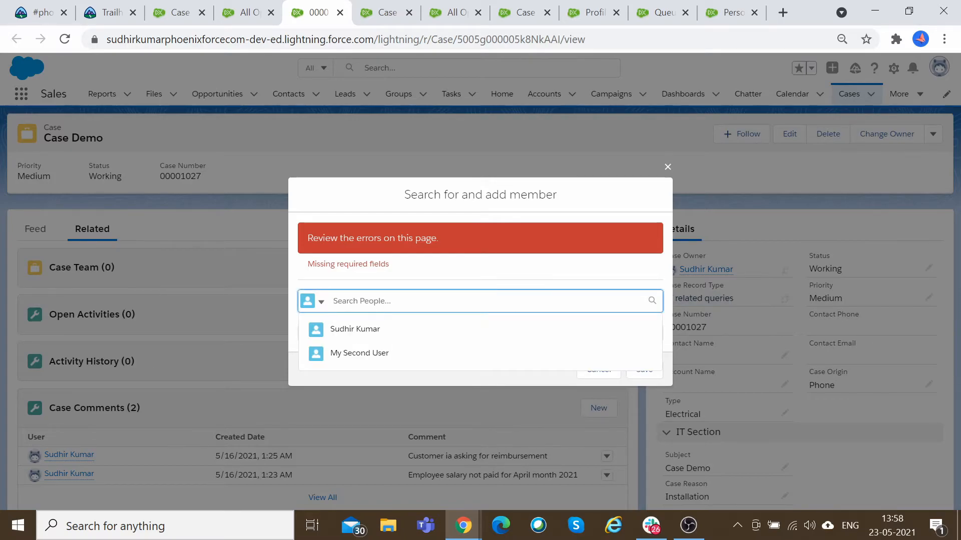
click(420, 273)
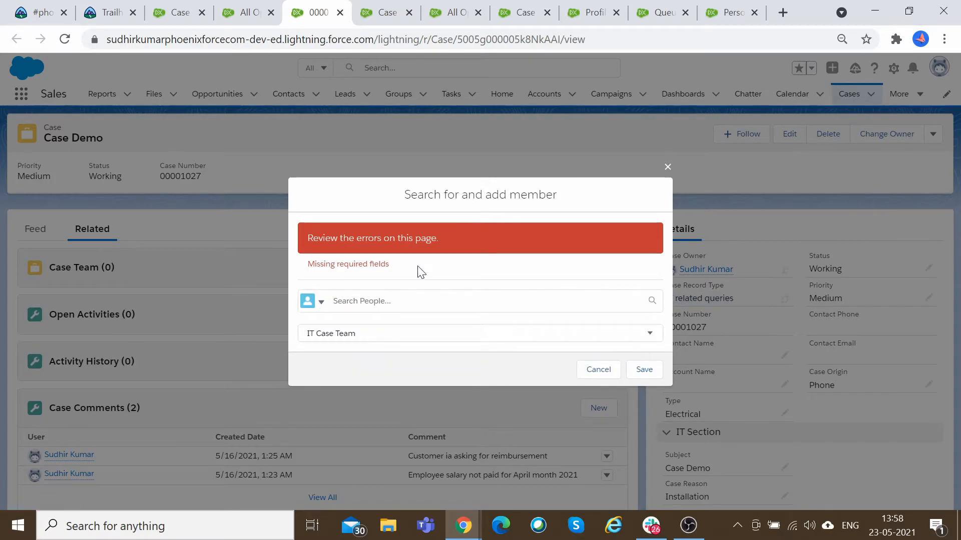
click(322, 303)
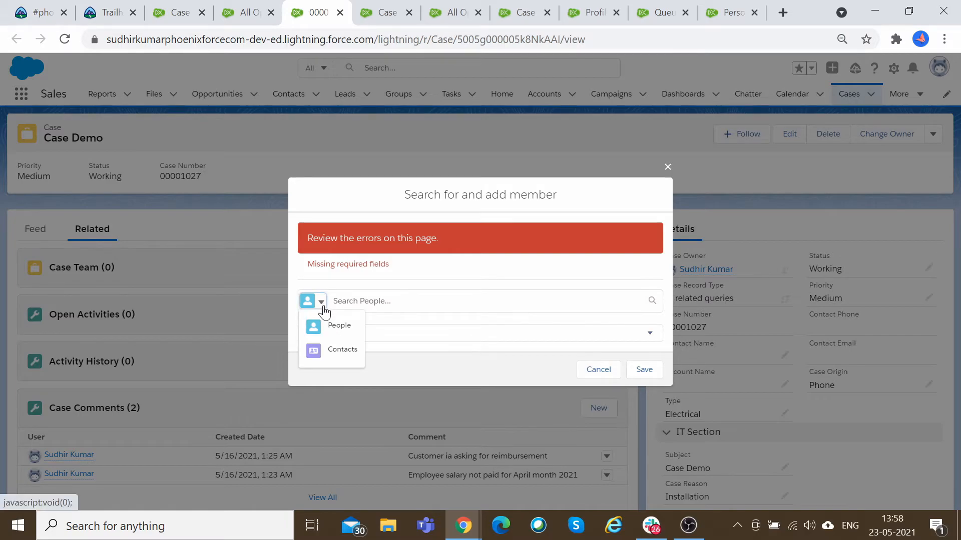
click(343, 327)
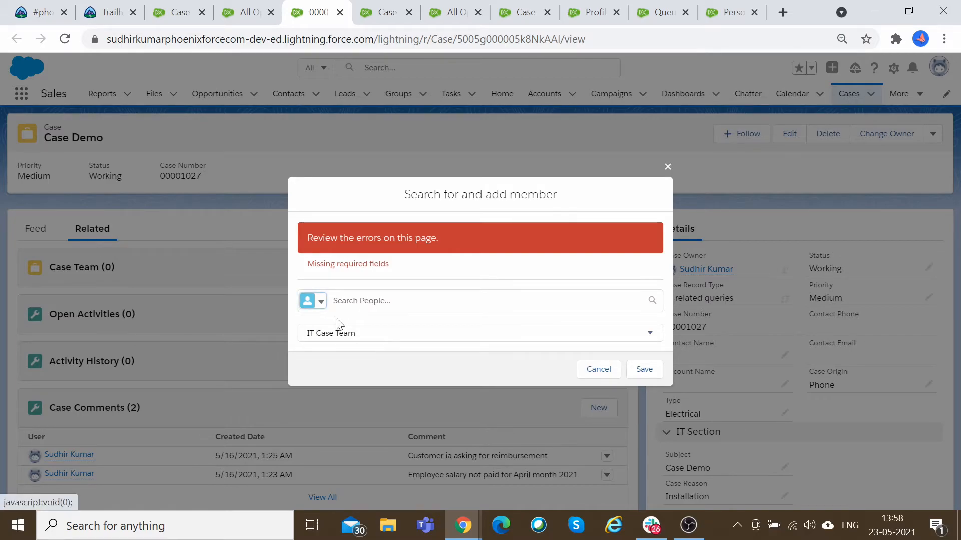
click(321, 304)
click(326, 332)
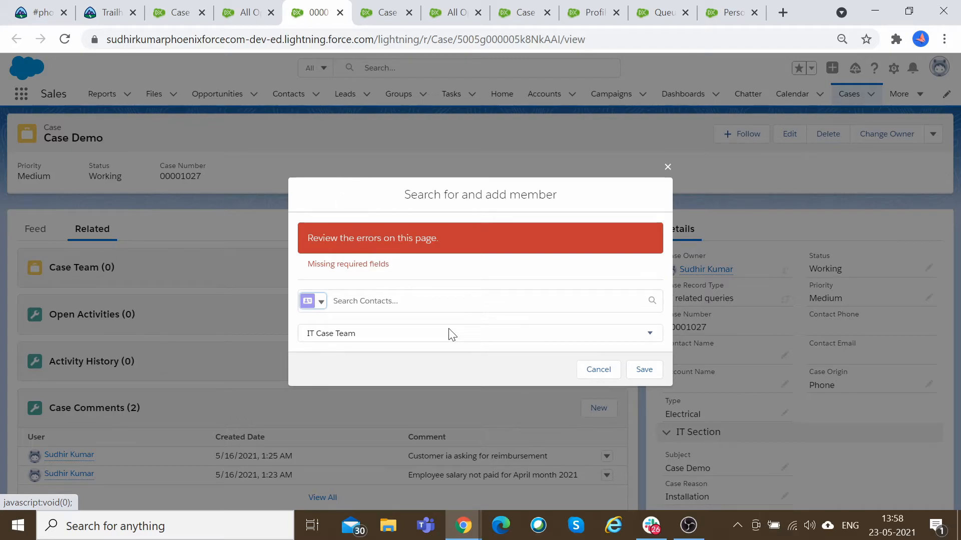
click(352, 343)
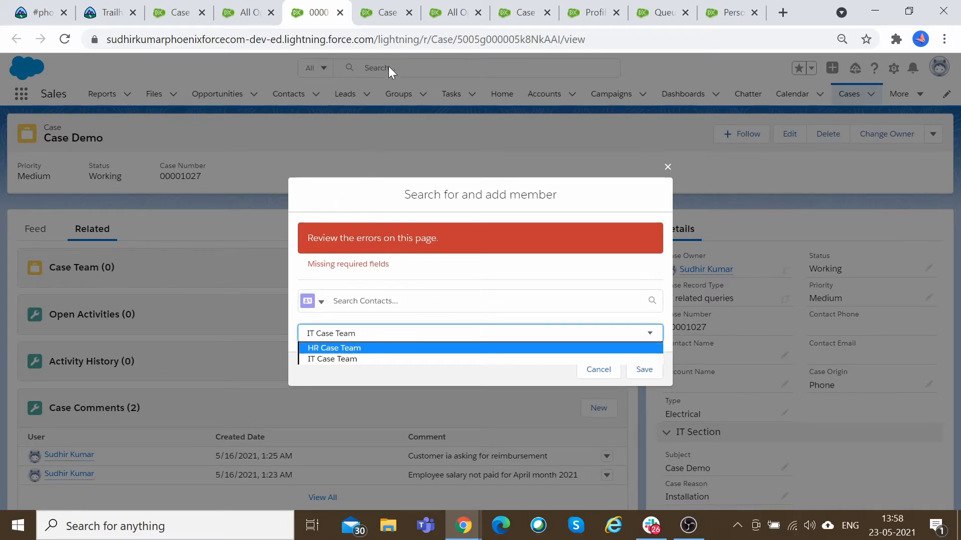
Switch back to the Case Team Roles setup page and highlight its Case Team Member Roles heading.
click(419, 7)
click(455, 10)
click(521, 10)
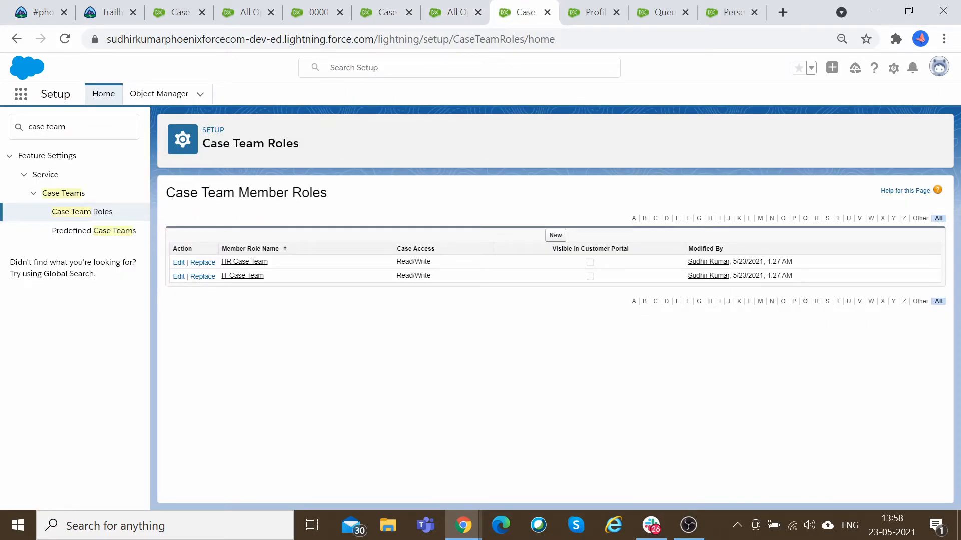
drag(207, 193, 321, 193)
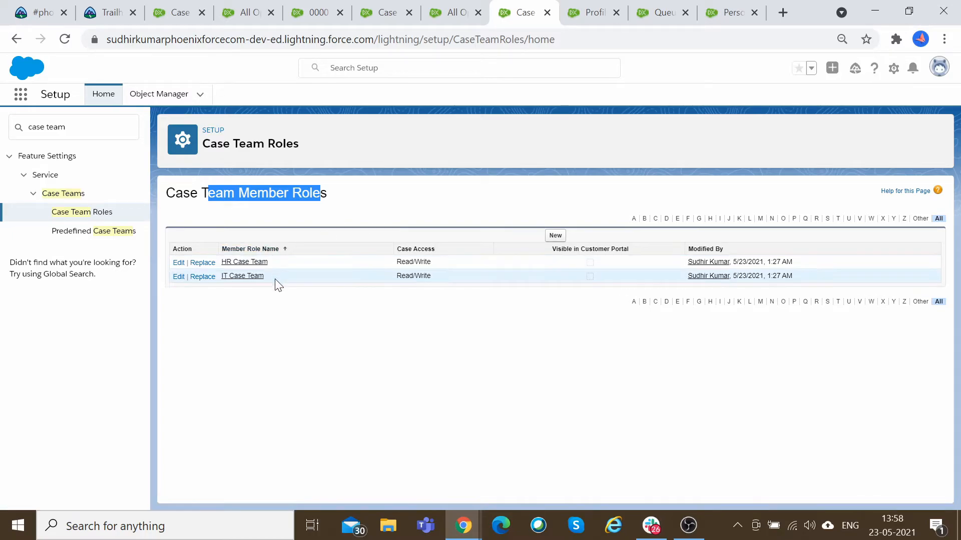
Start a new predefined case team and name it IT Team.
click(96, 239)
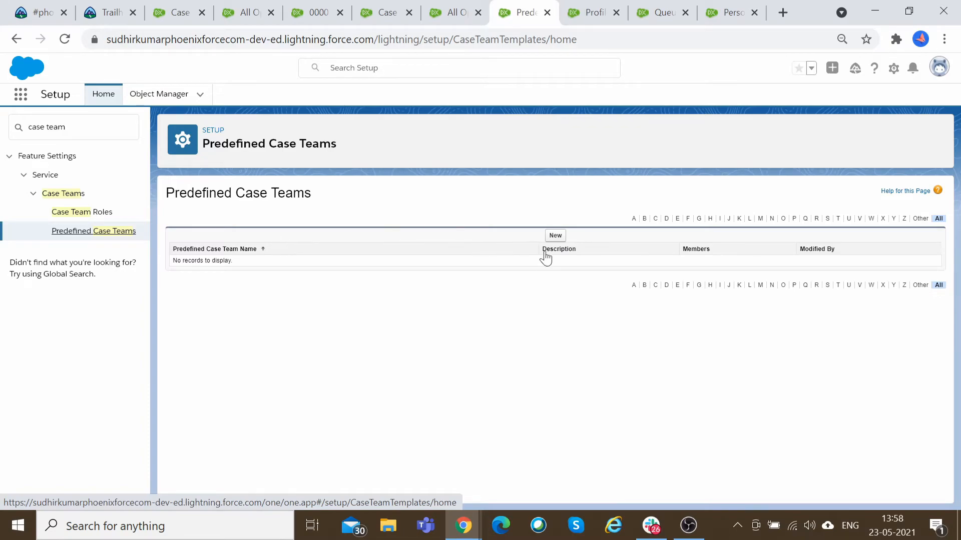
click(554, 236)
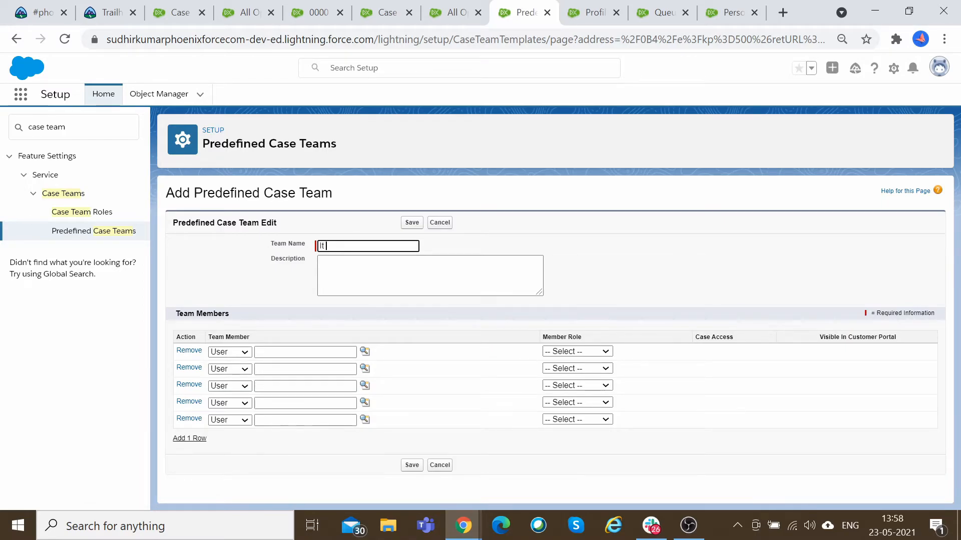
key(Tab)
click(324, 245)
text(T Team)
click(591, 351)
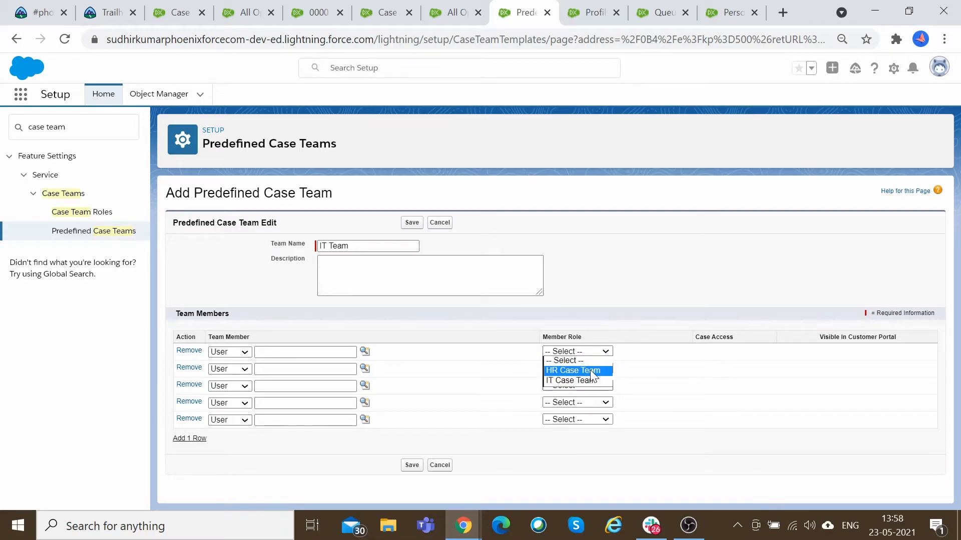
click(490, 377)
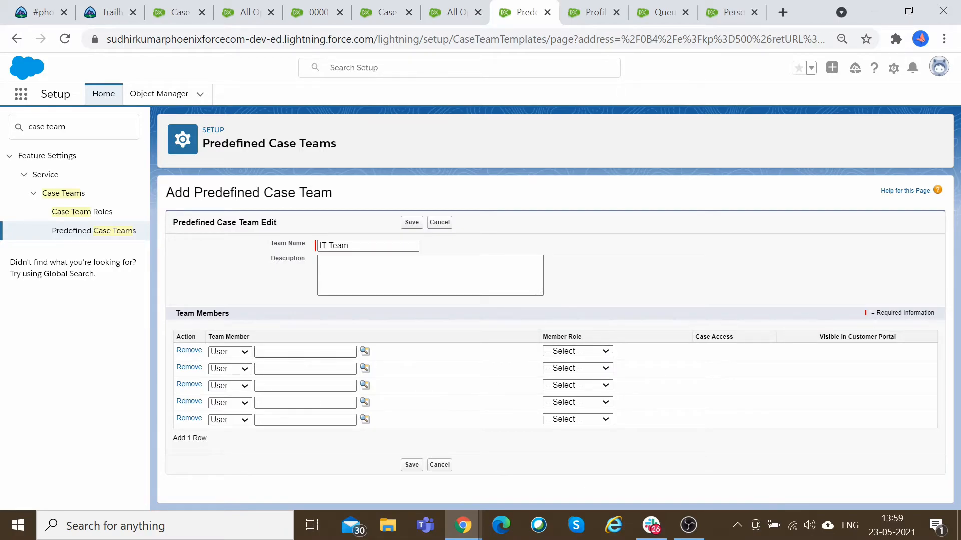
Add the current user as an IT Team member through the user lookup with the IT Case Team role, and save the team.
click(345, 352)
text(Sudhir)
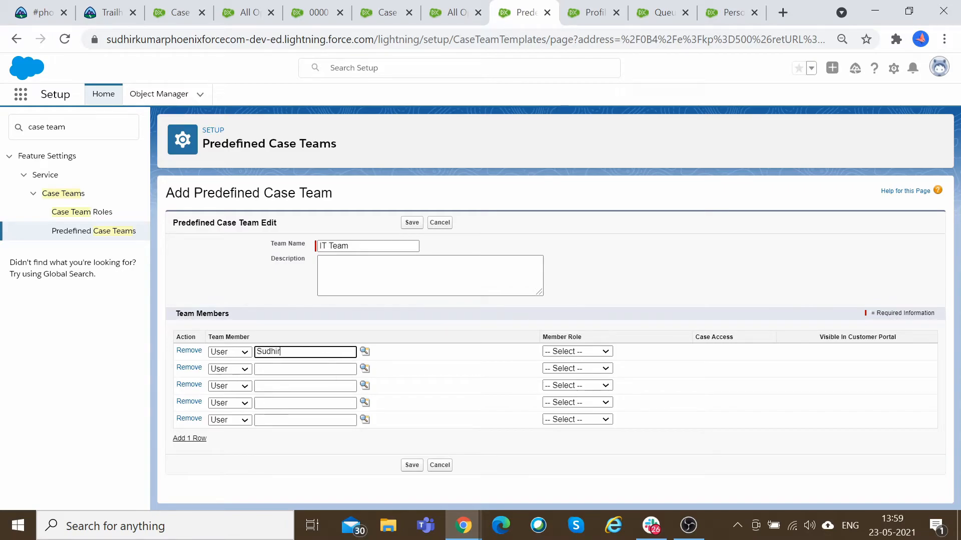
click(238, 353)
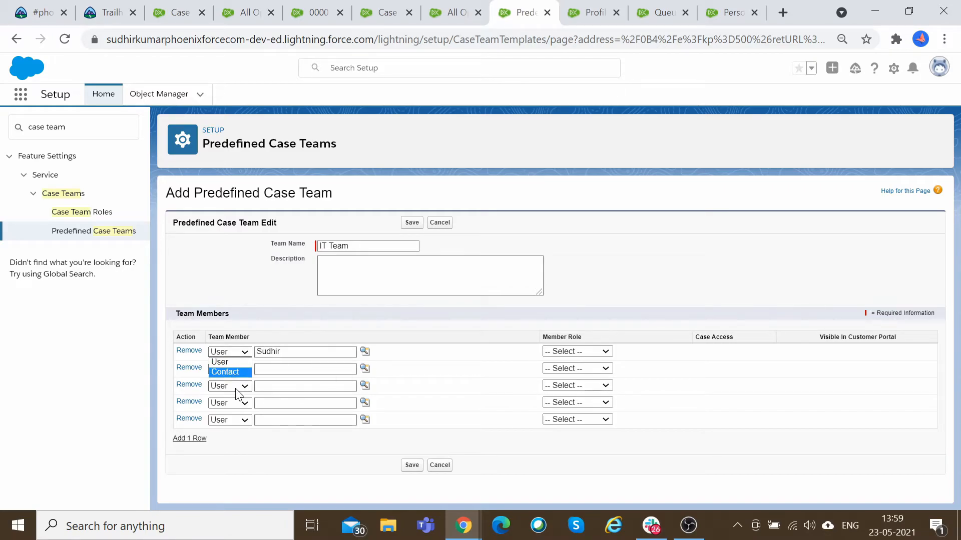
click(301, 352)
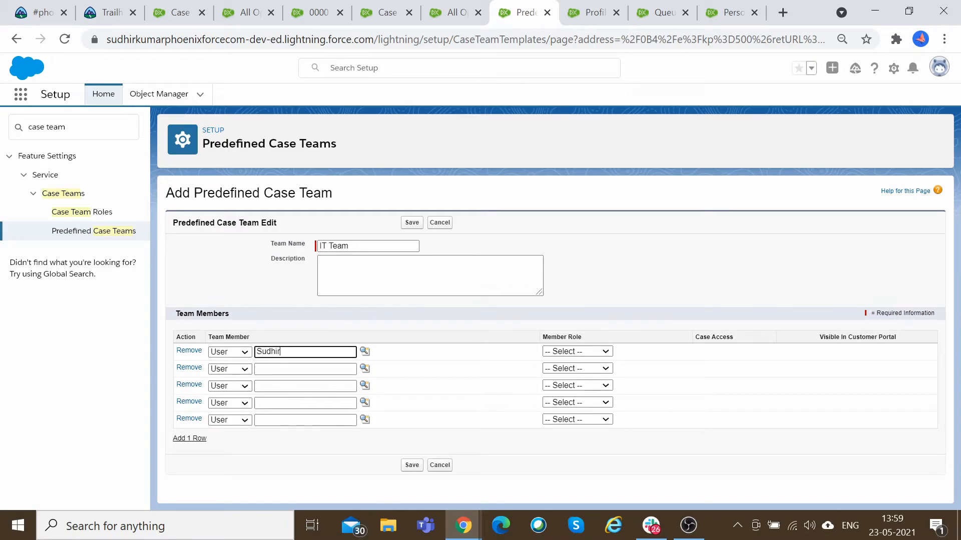
click(365, 351)
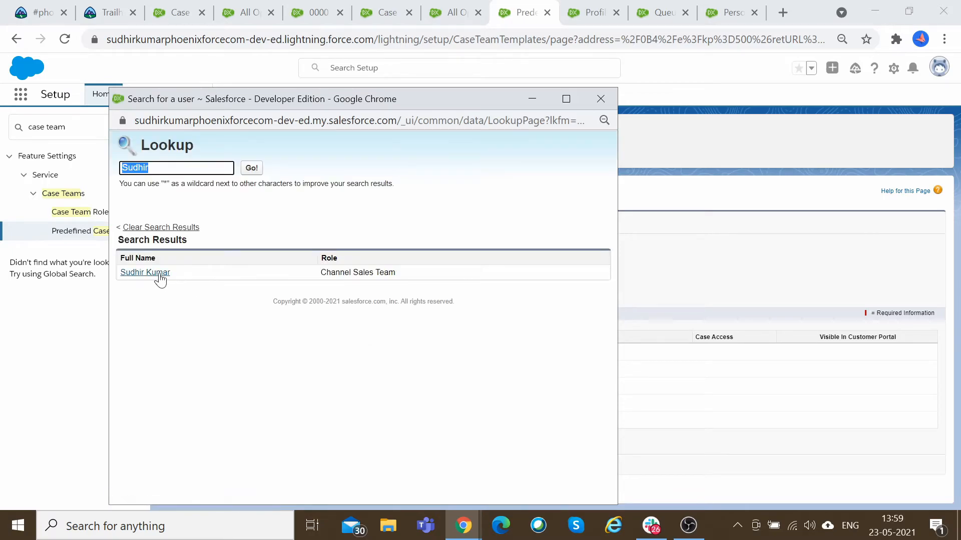
click(156, 274)
click(578, 351)
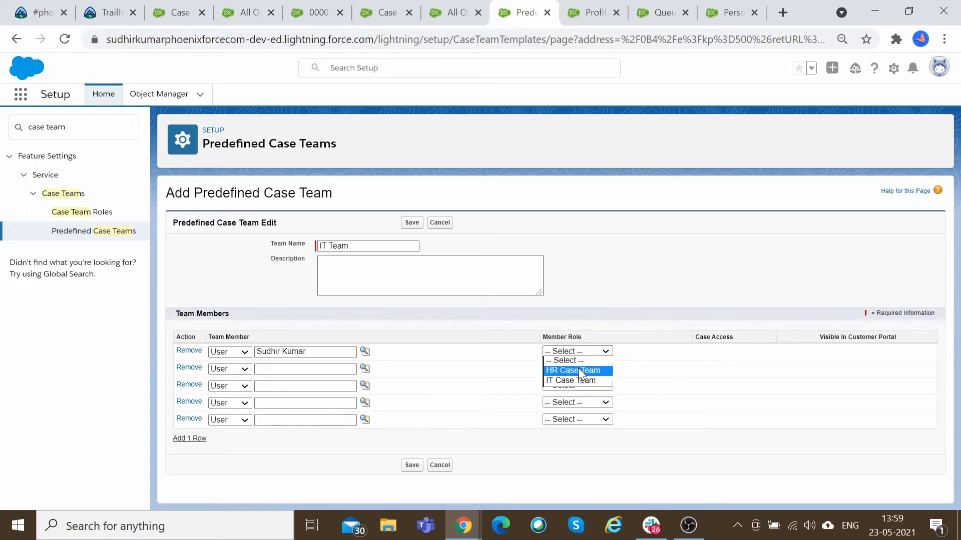
click(580, 380)
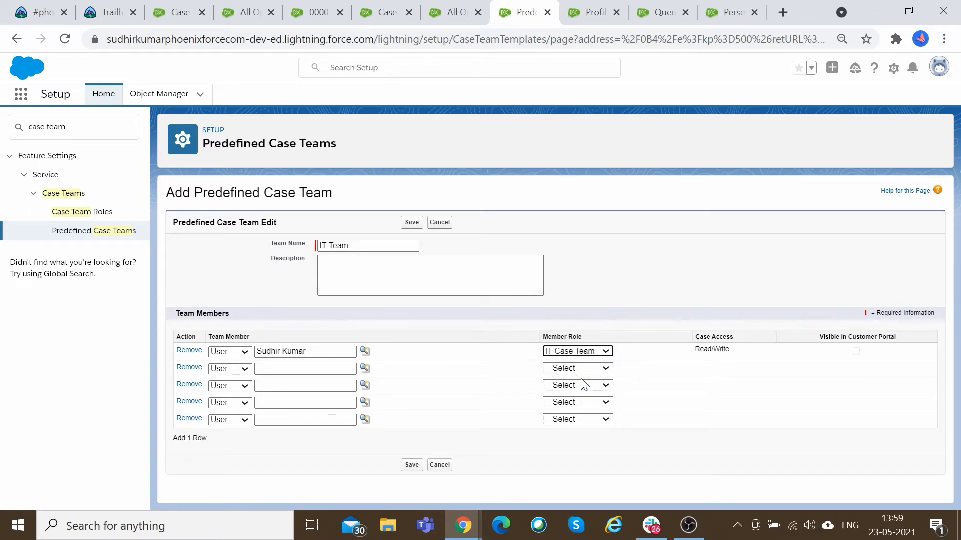
click(419, 465)
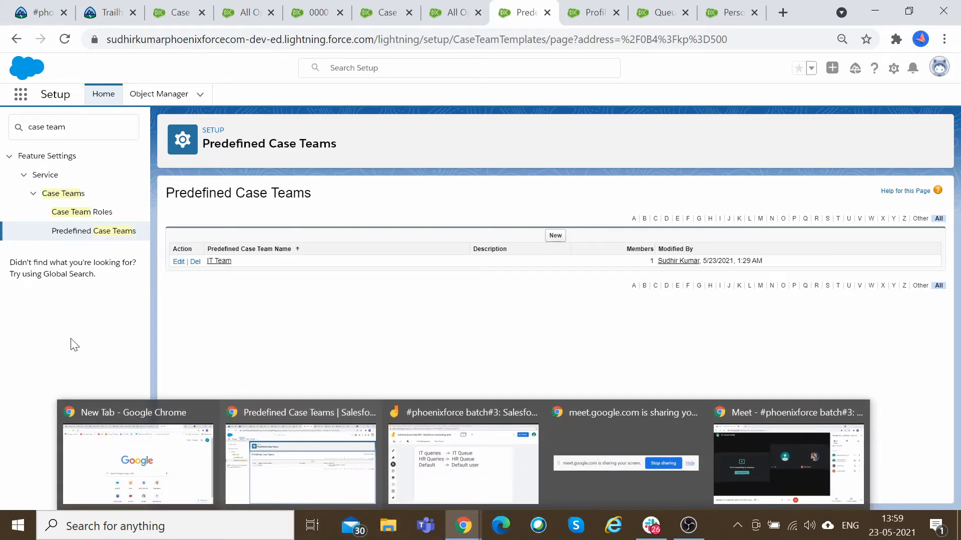
Rename the IT Case Team member role to Manager and save it.
click(86, 213)
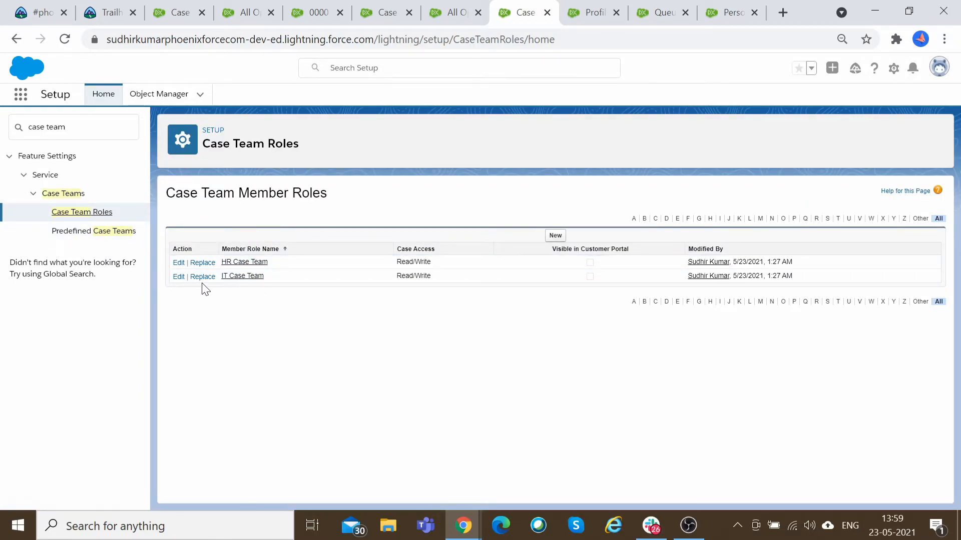
click(179, 277)
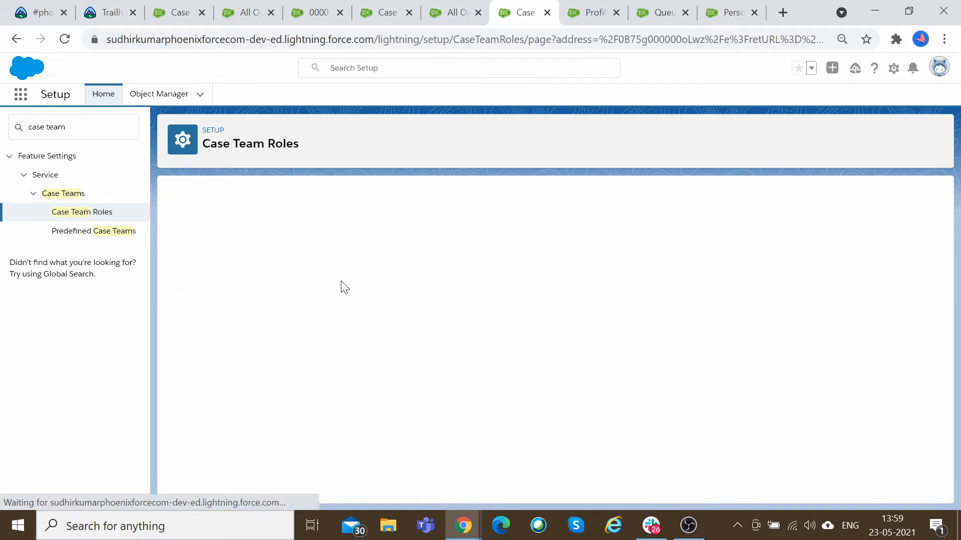
double_click(337, 250)
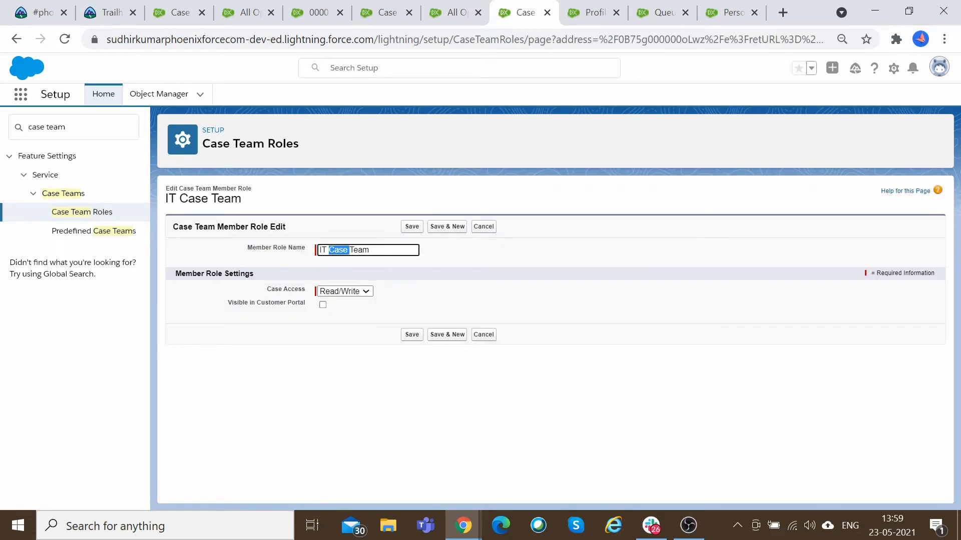
triple_click(337, 250)
text(Manager)
click(418, 339)
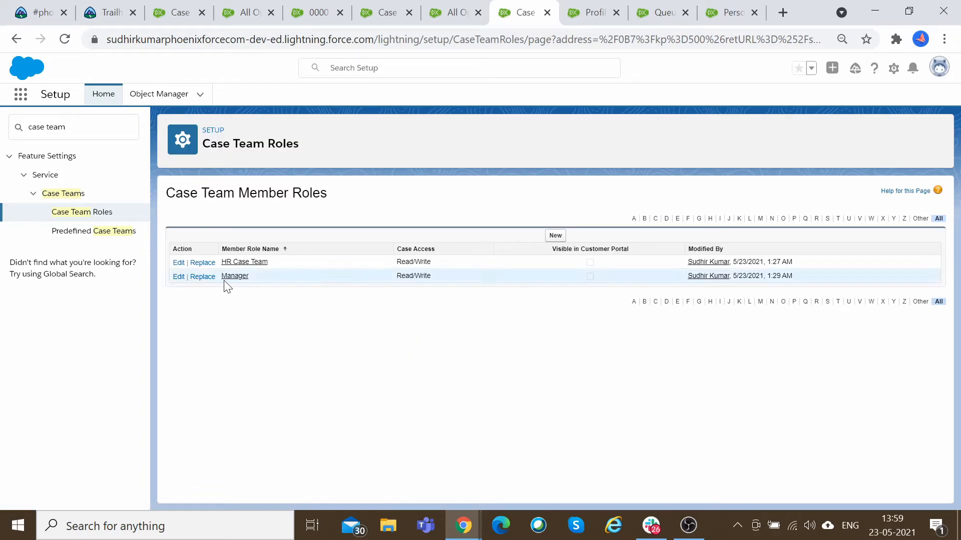
Rename the HR Case Team member role to Team Lead with Read Only case access and save it.
click(179, 262)
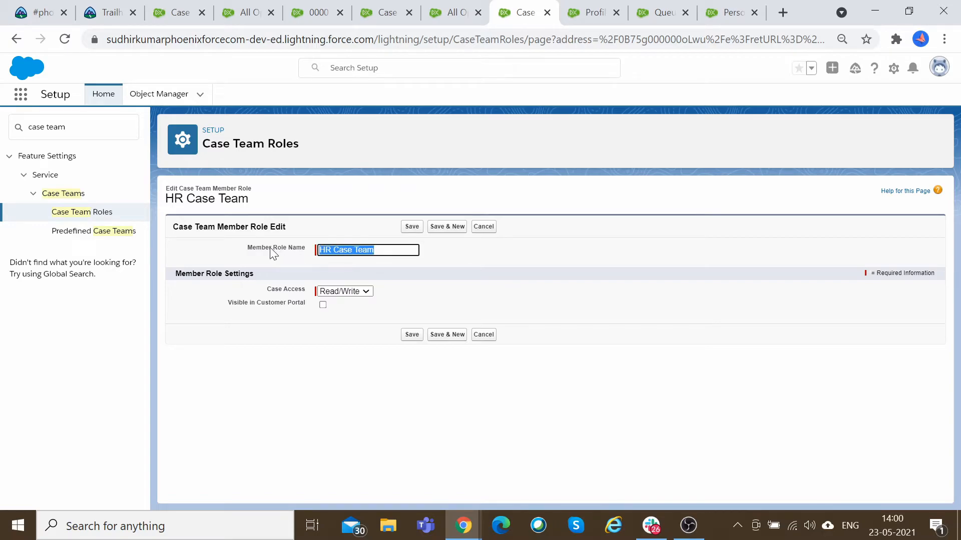
text(T)
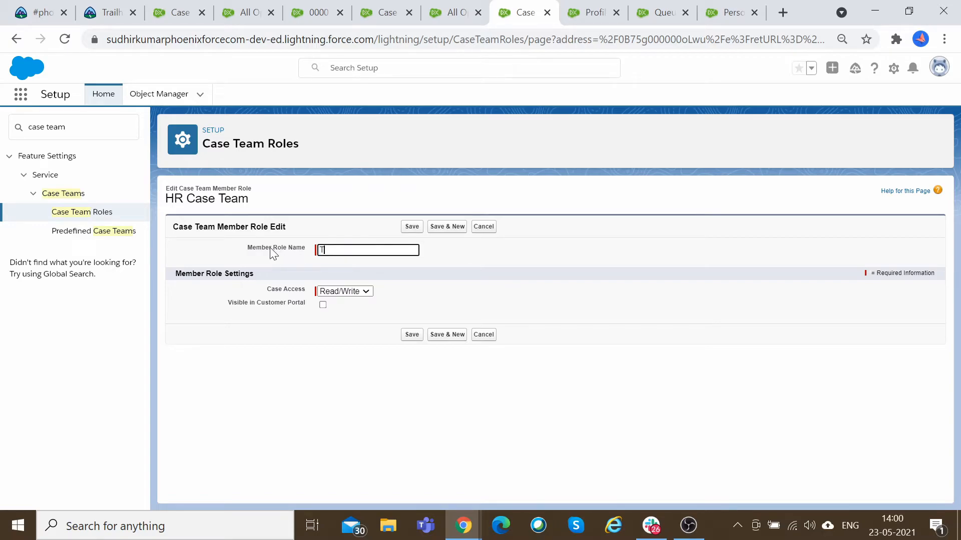
text(eam Lead)
click(411, 335)
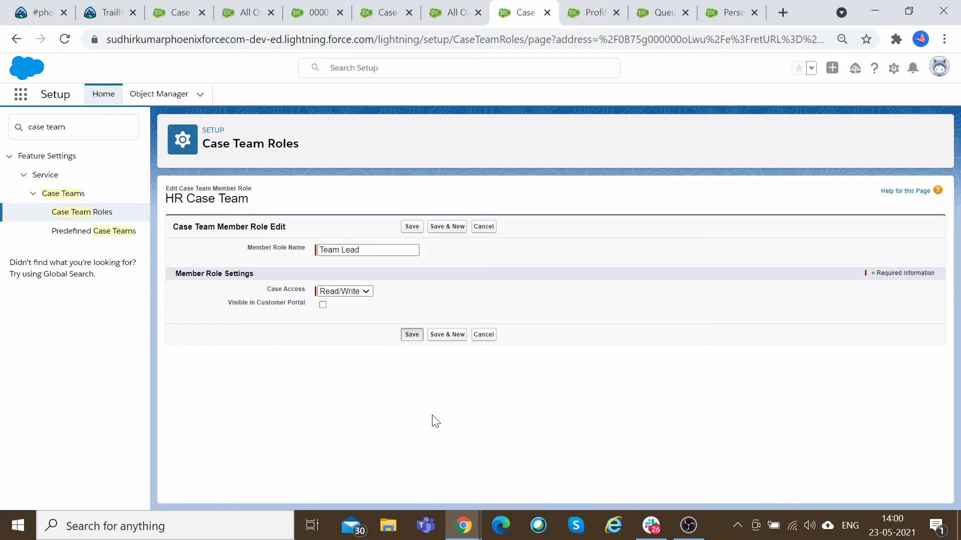
click(366, 293)
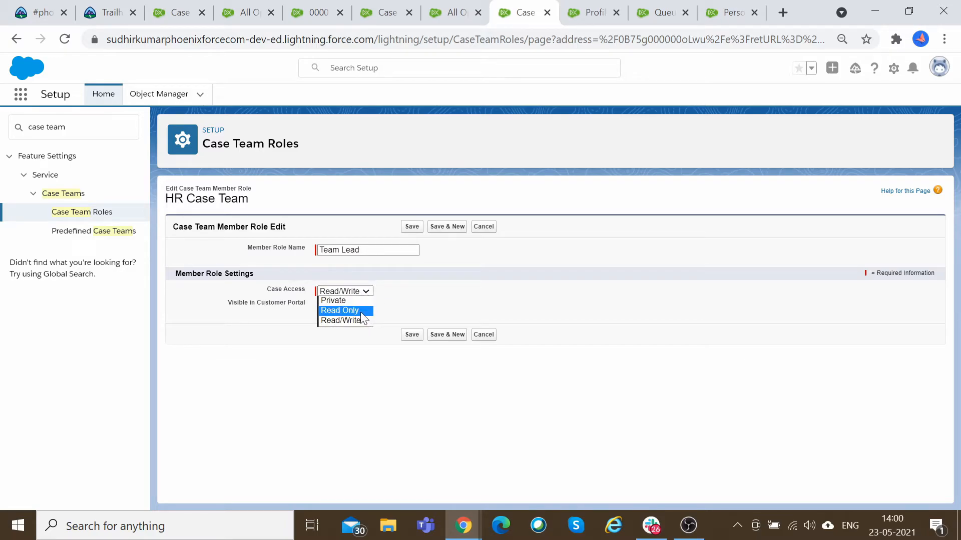
click(361, 312)
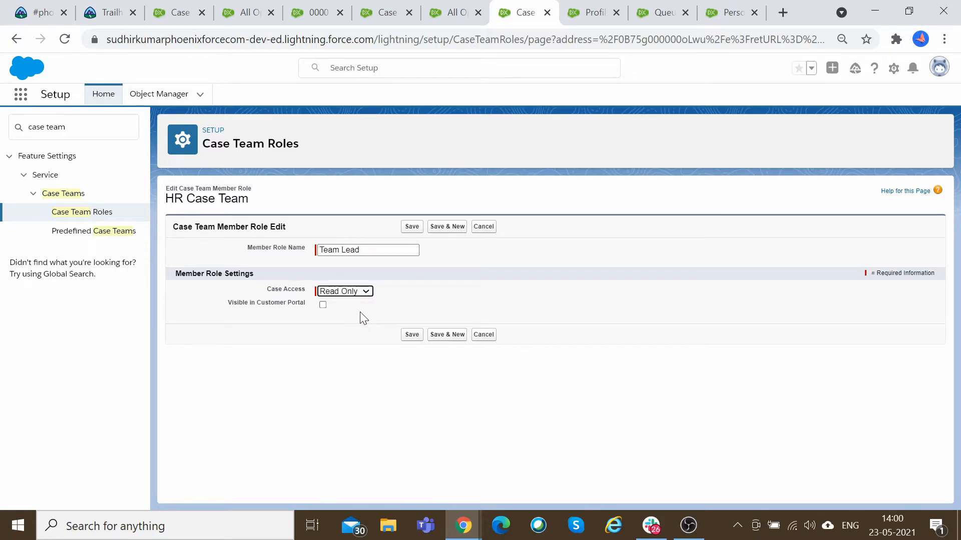
click(413, 335)
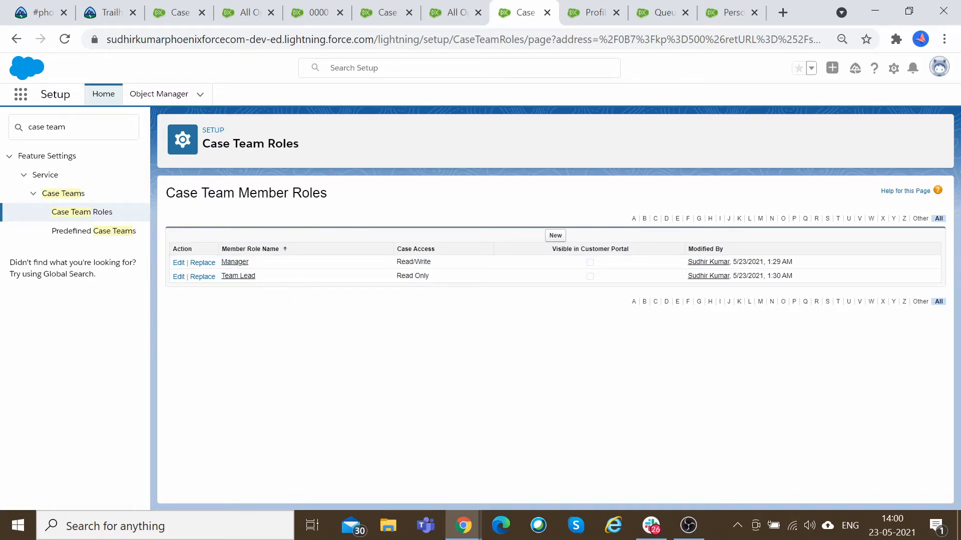
Open the IT Team predefined case team for editing and review its member type and member role options.
click(102, 236)
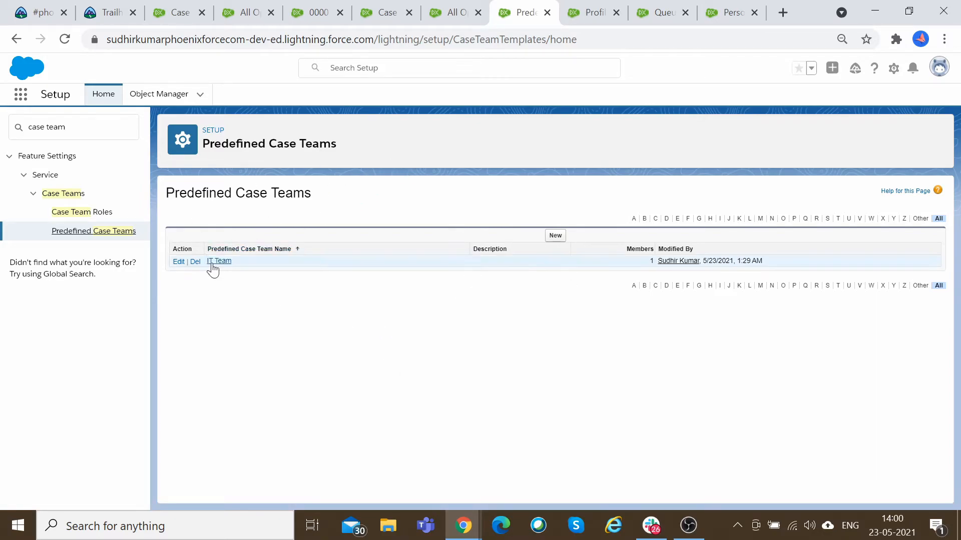
click(178, 263)
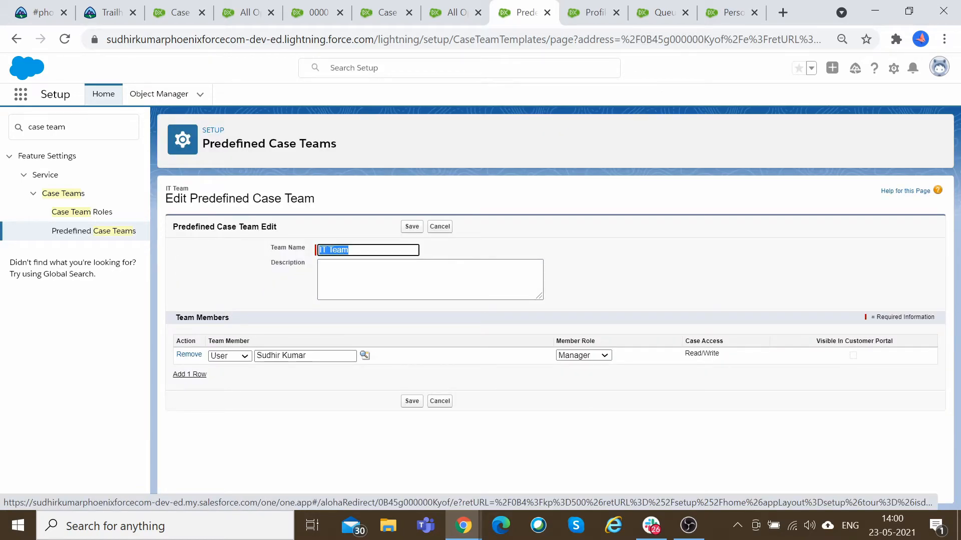
drag(178, 317, 222, 318)
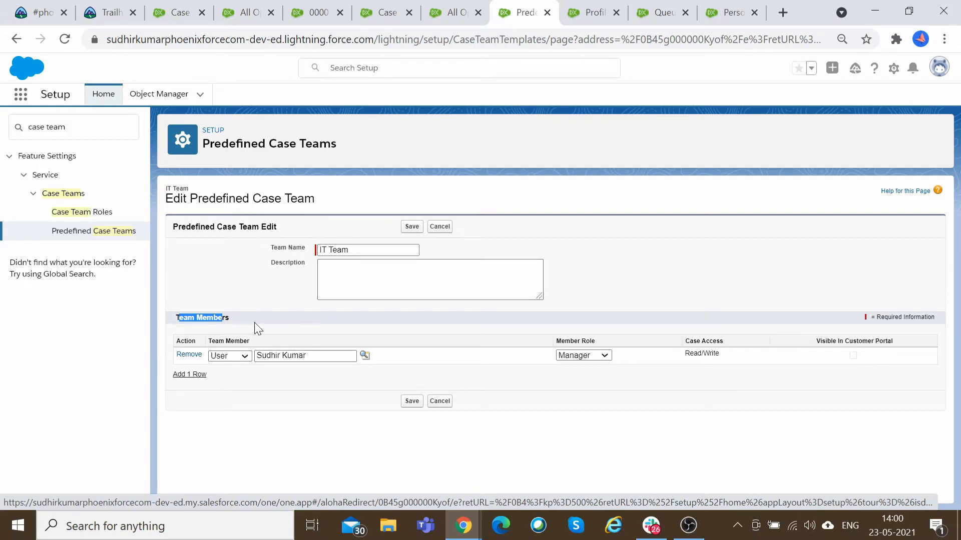
click(243, 357)
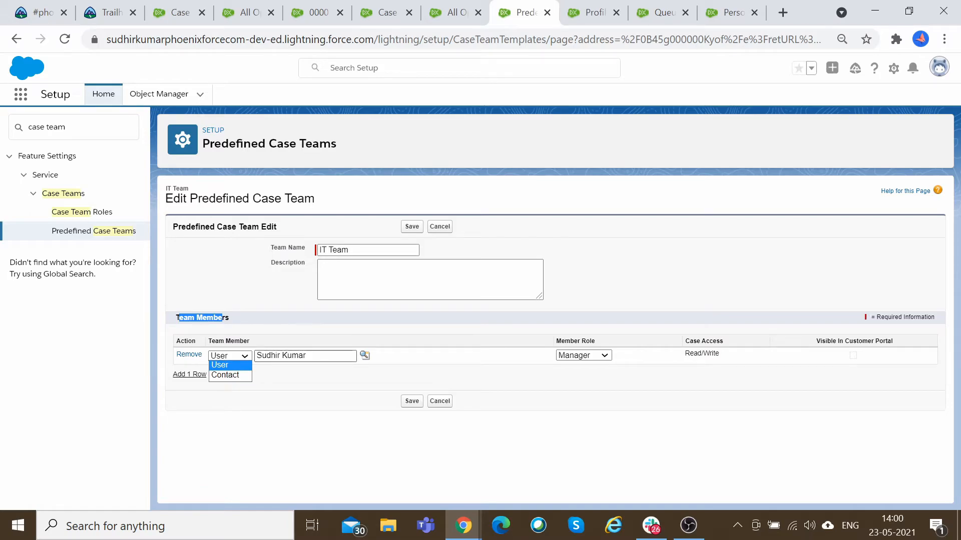
click(279, 375)
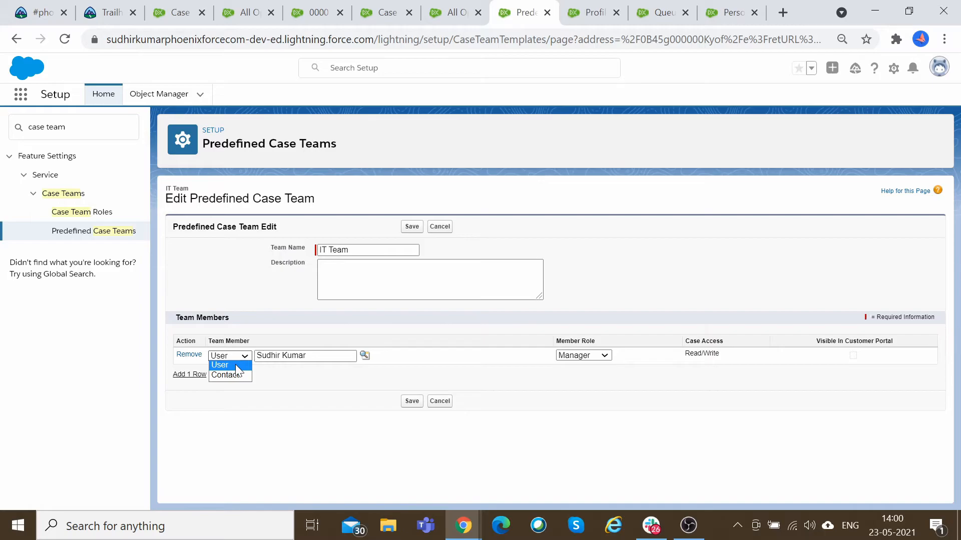
click(307, 378)
click(586, 356)
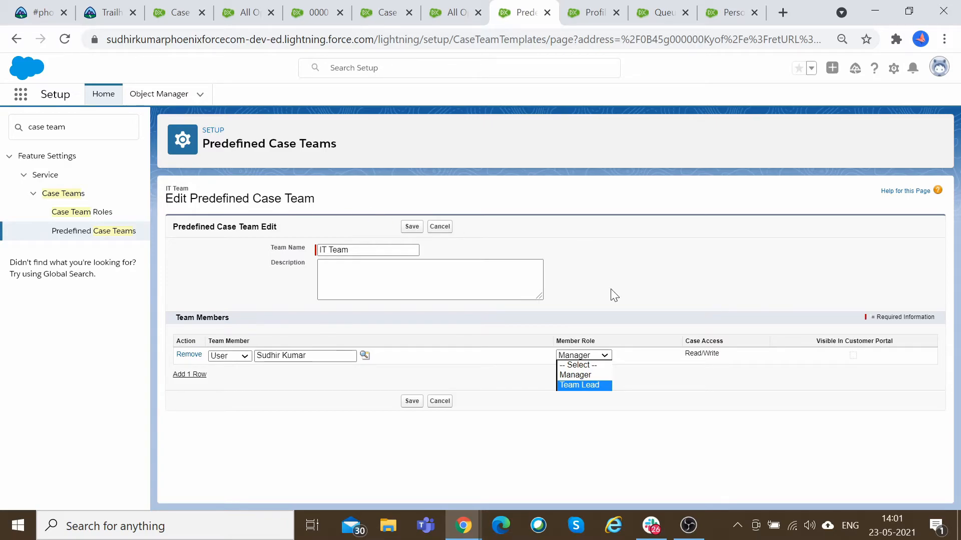
click(583, 377)
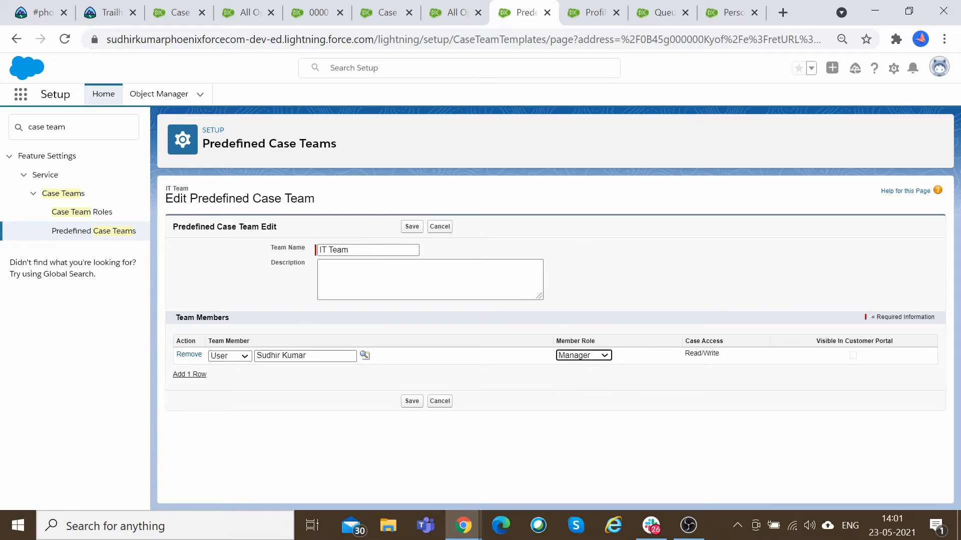
drag(685, 354, 711, 354)
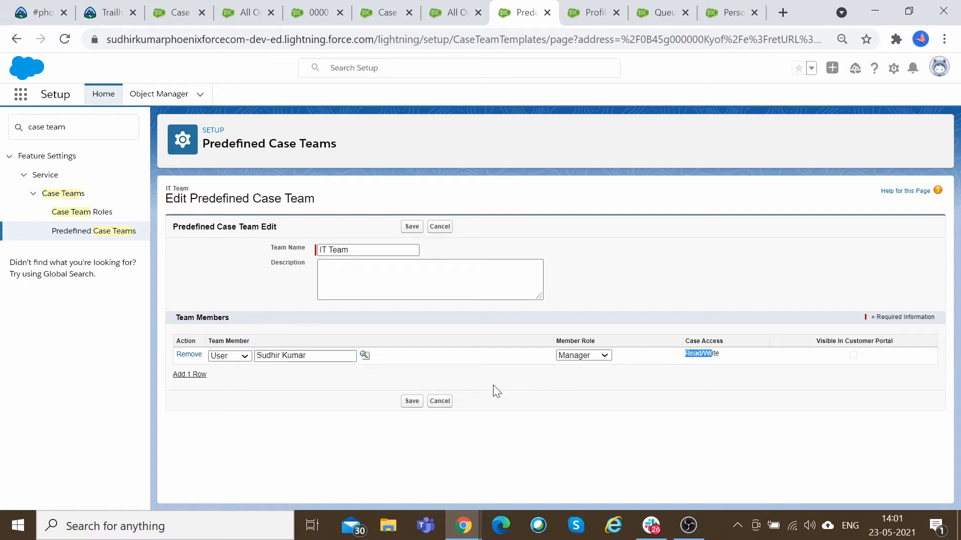
Add a contact member from the contact lookup with the Team Lead role to IT Team, save, and open the team's details.
click(198, 376)
click(230, 374)
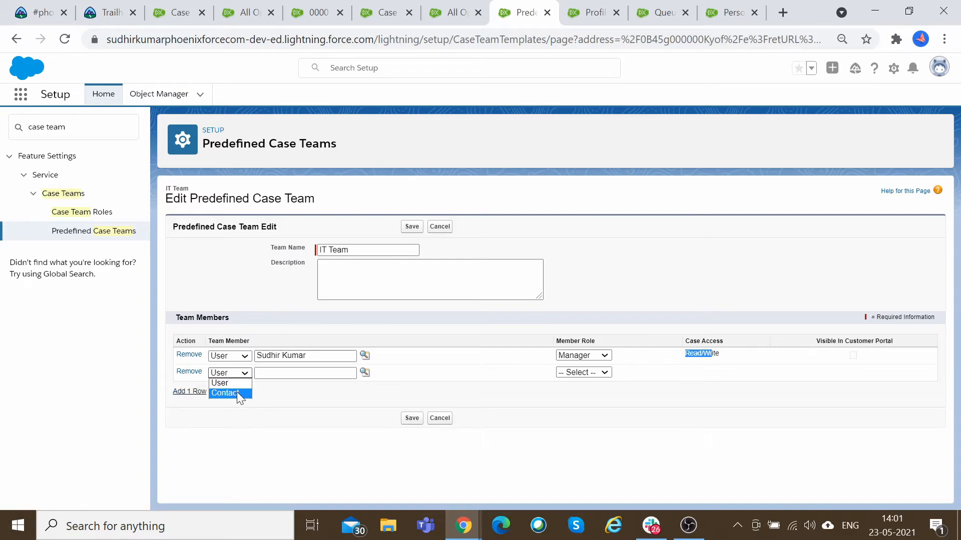
click(234, 392)
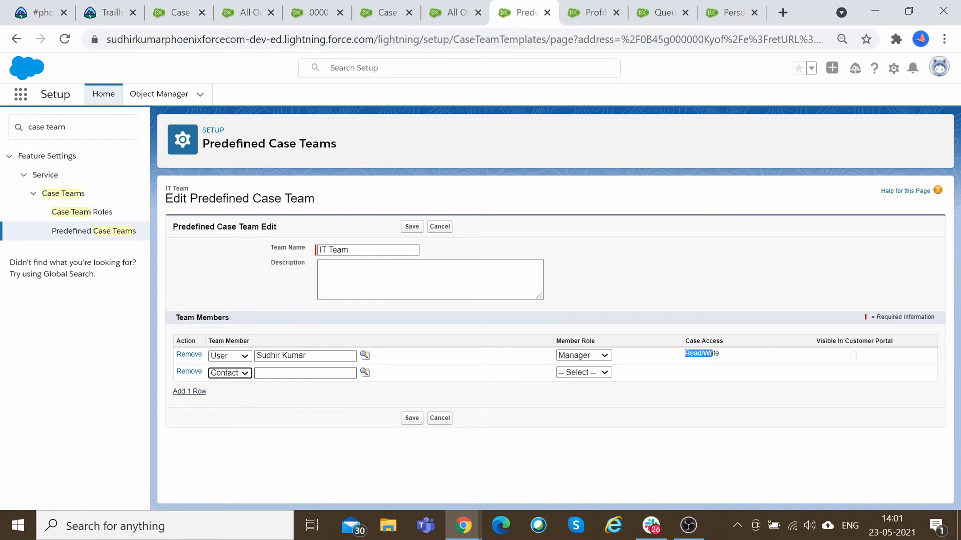
click(364, 373)
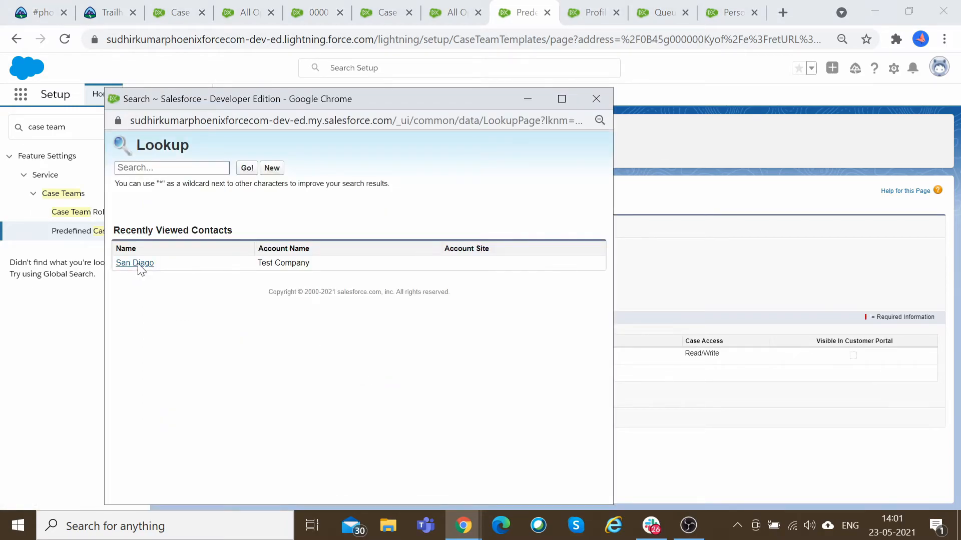
click(136, 264)
click(580, 373)
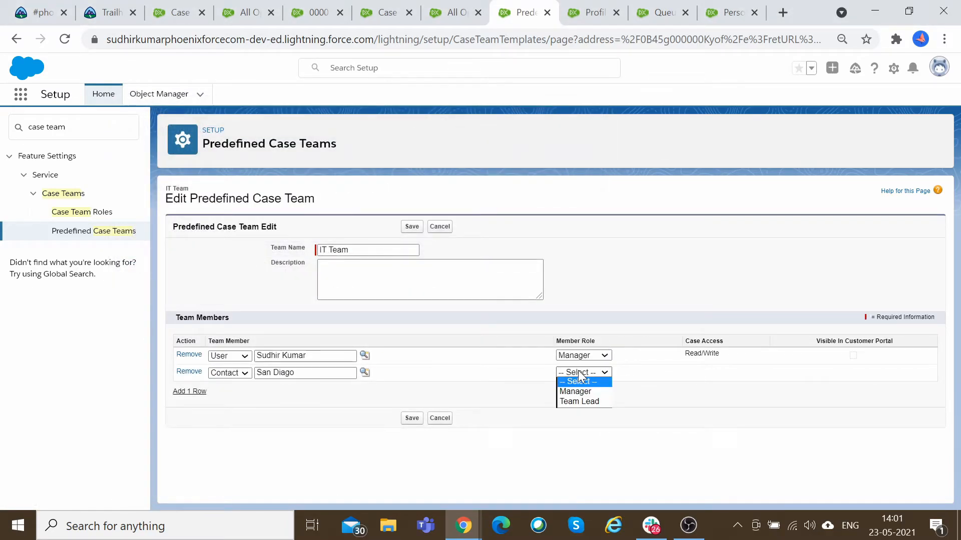
click(584, 401)
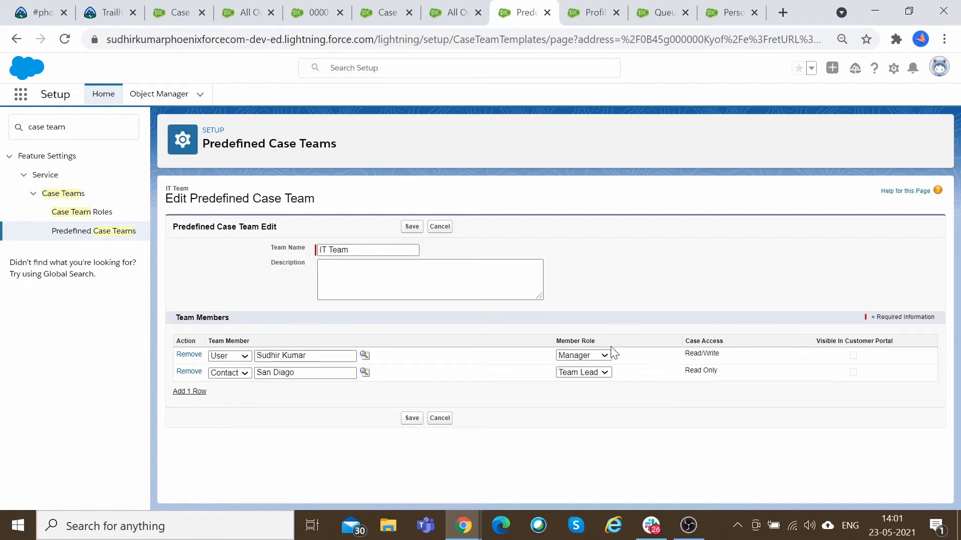
drag(720, 376, 681, 380)
click(411, 419)
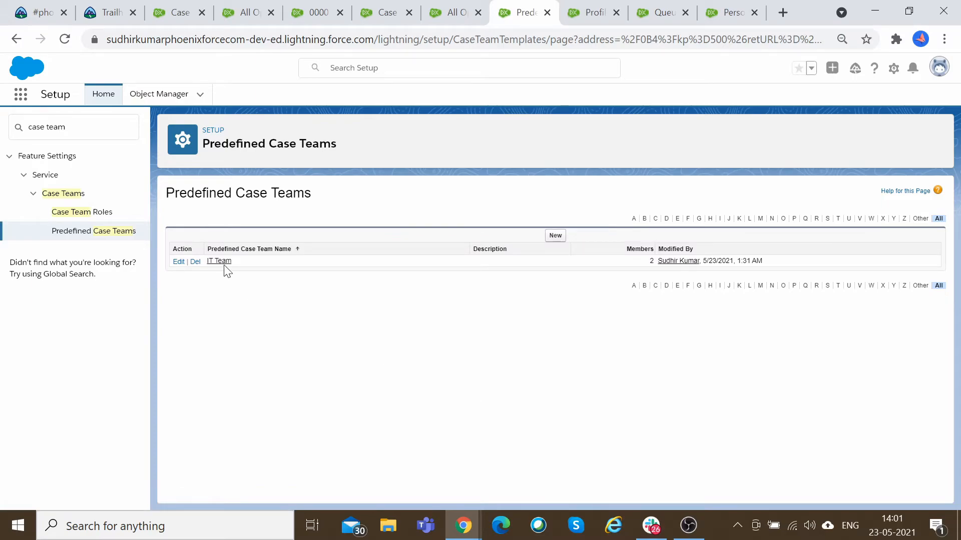
click(223, 262)
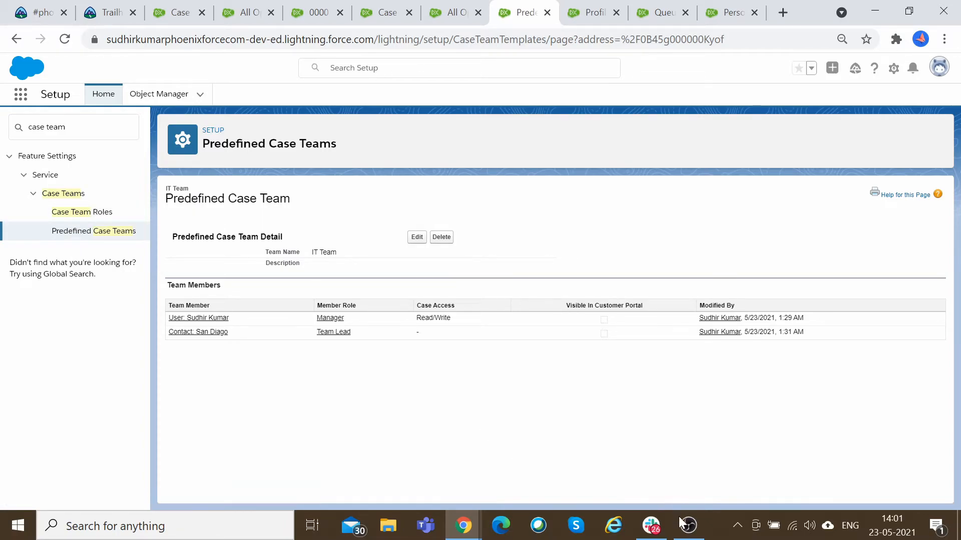
Create a new predefined case team named HR Team and add My Second User as a member with the Manager role.
mouse_move(654, 535)
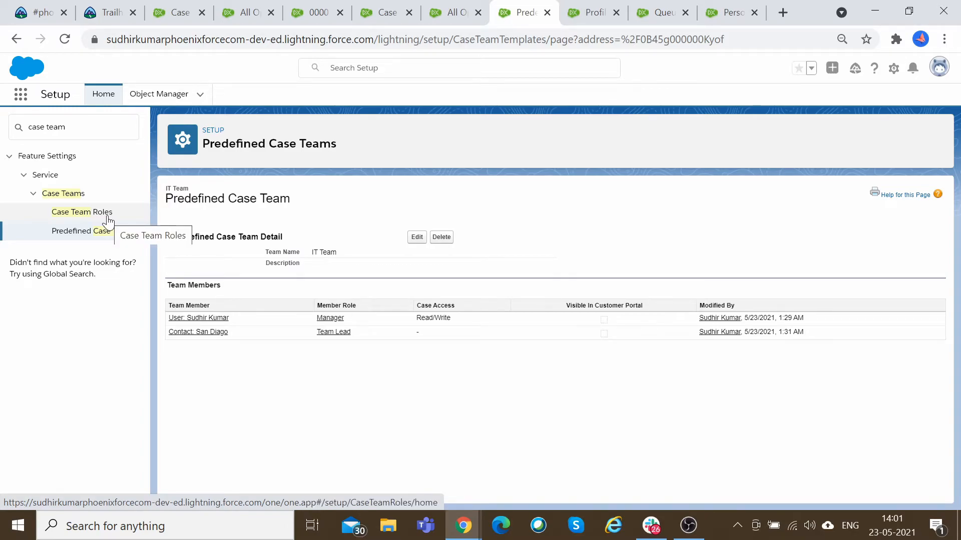
click(118, 233)
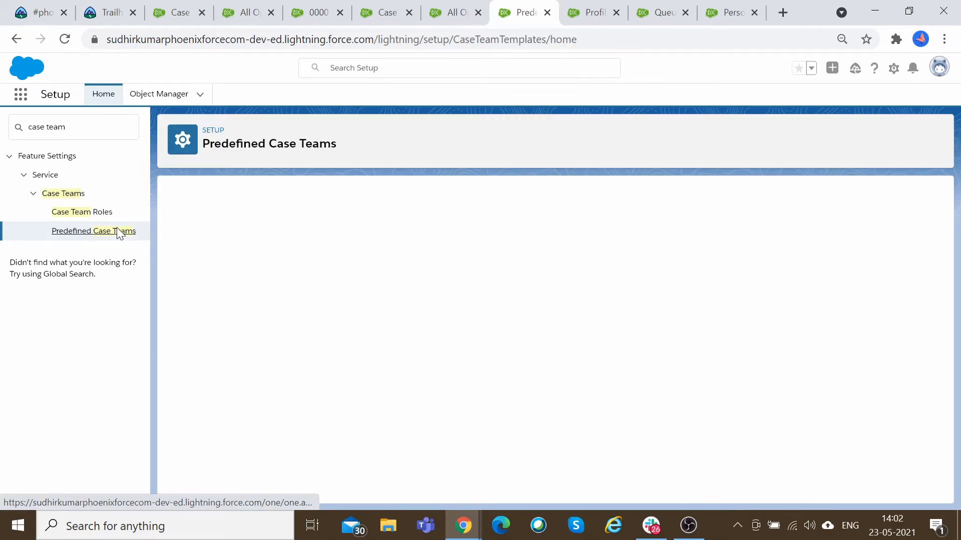
click(220, 261)
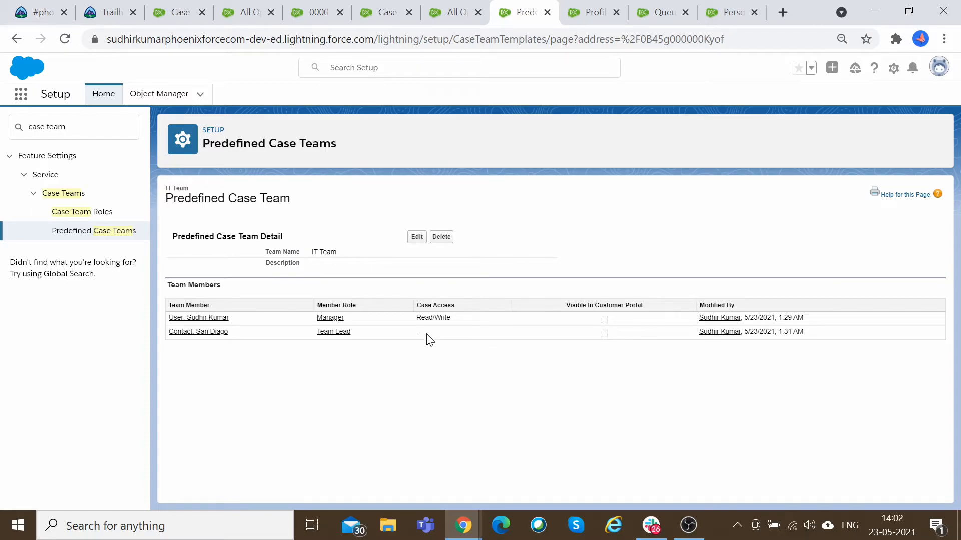
click(97, 230)
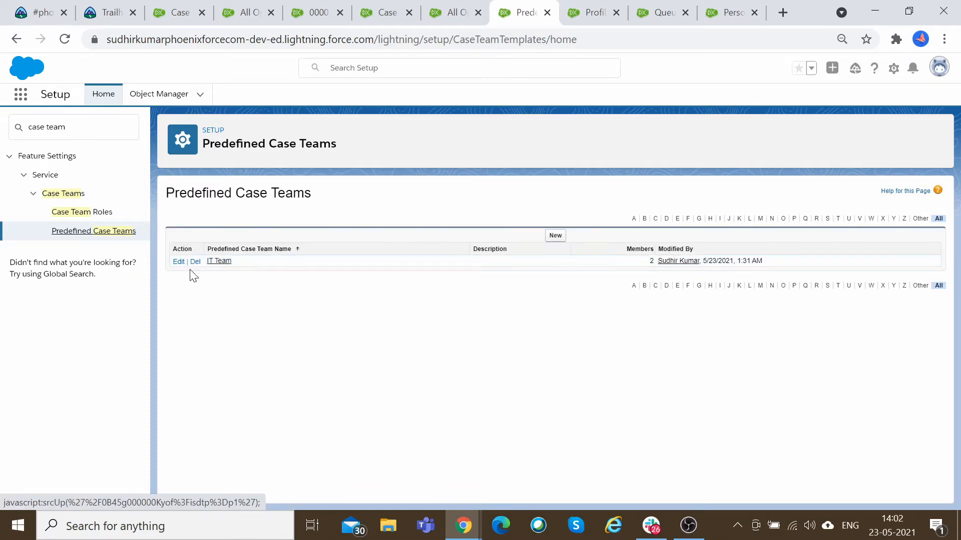
click(563, 236)
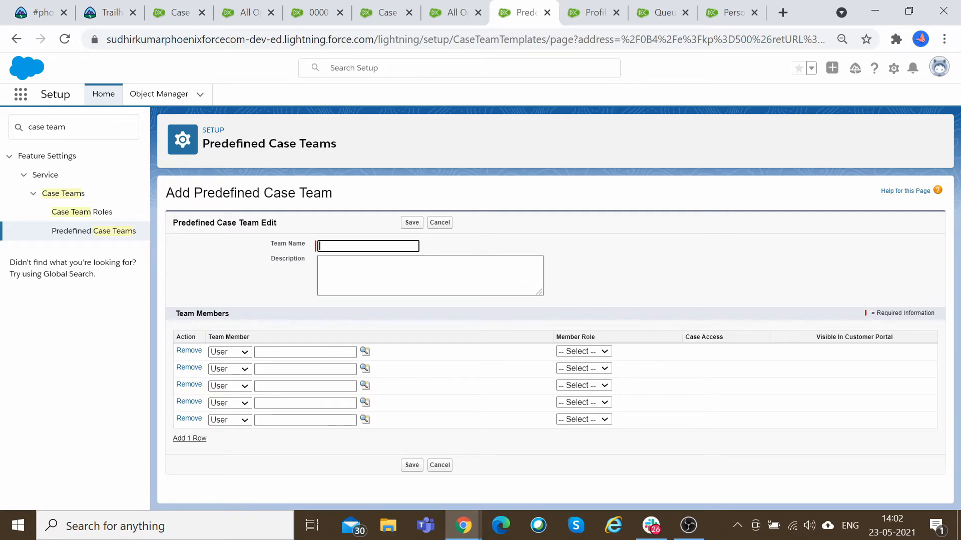
text(HR Team)
click(239, 352)
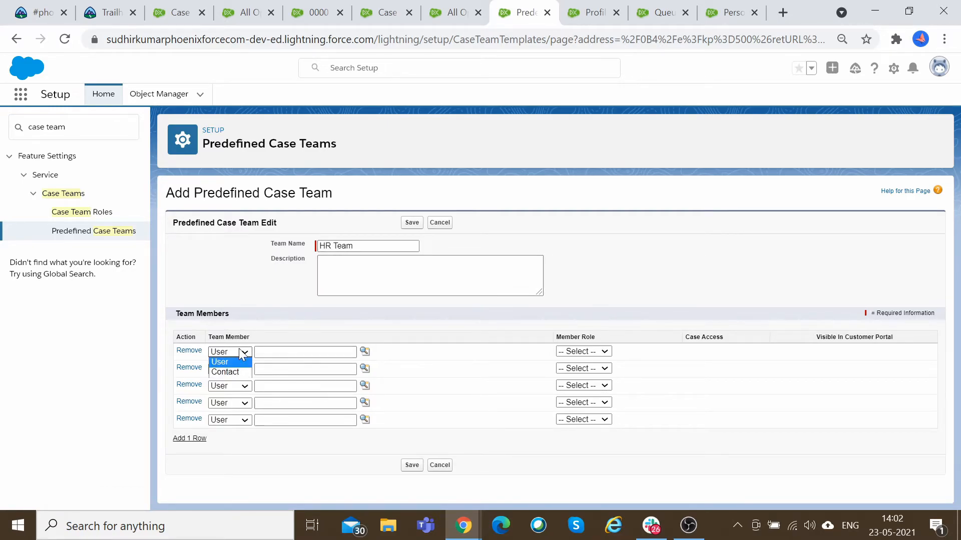
click(372, 354)
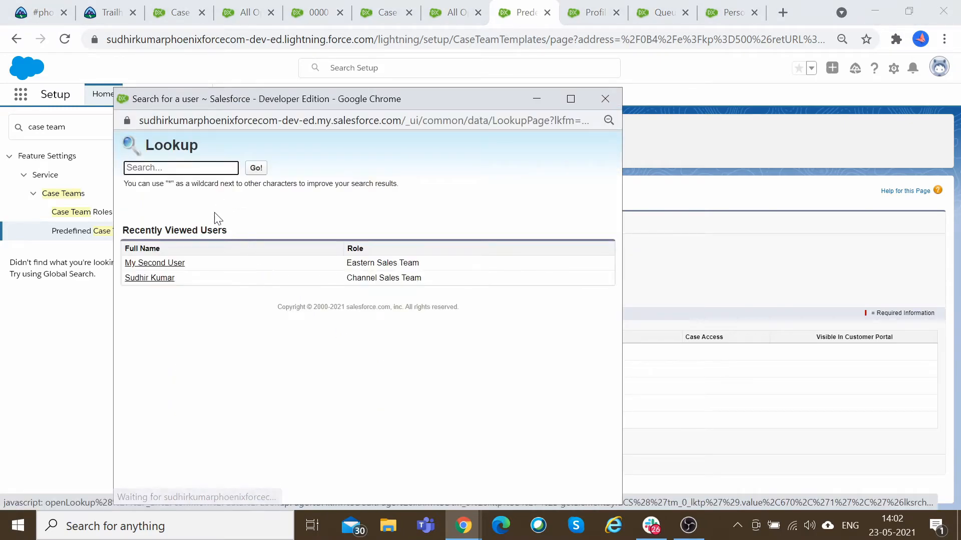
click(182, 263)
click(593, 352)
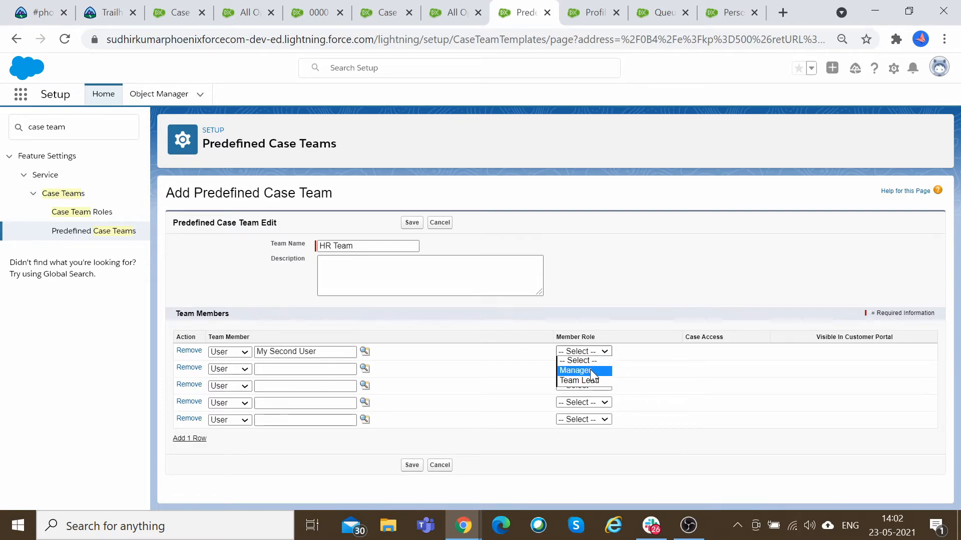
click(589, 369)
Switch the second member row to Contact and search the contact lookup to select a contact.
click(229, 369)
click(225, 388)
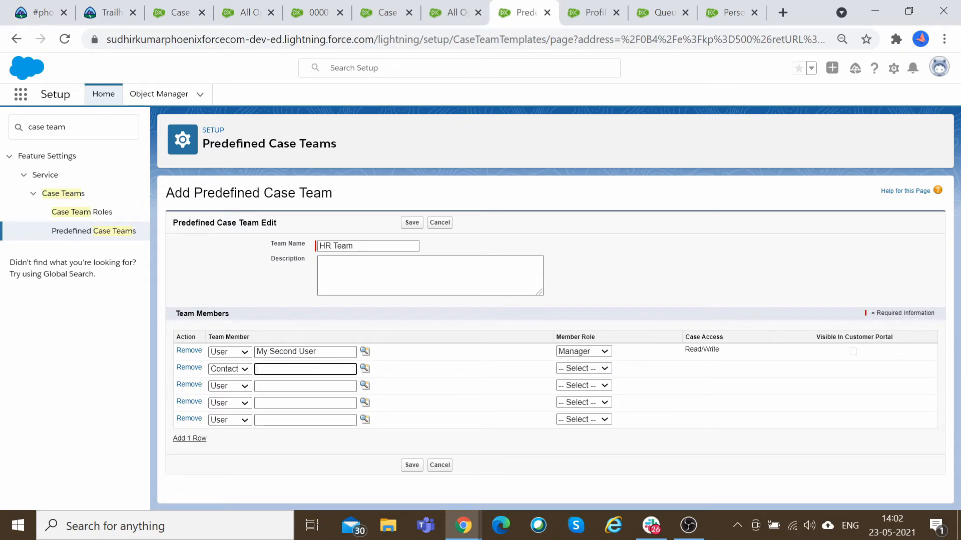
click(364, 369)
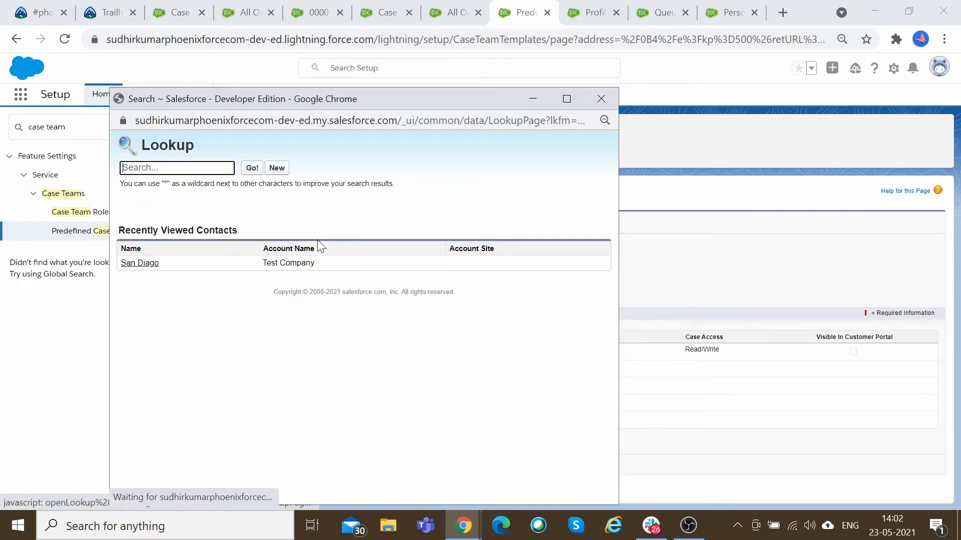
click(252, 171)
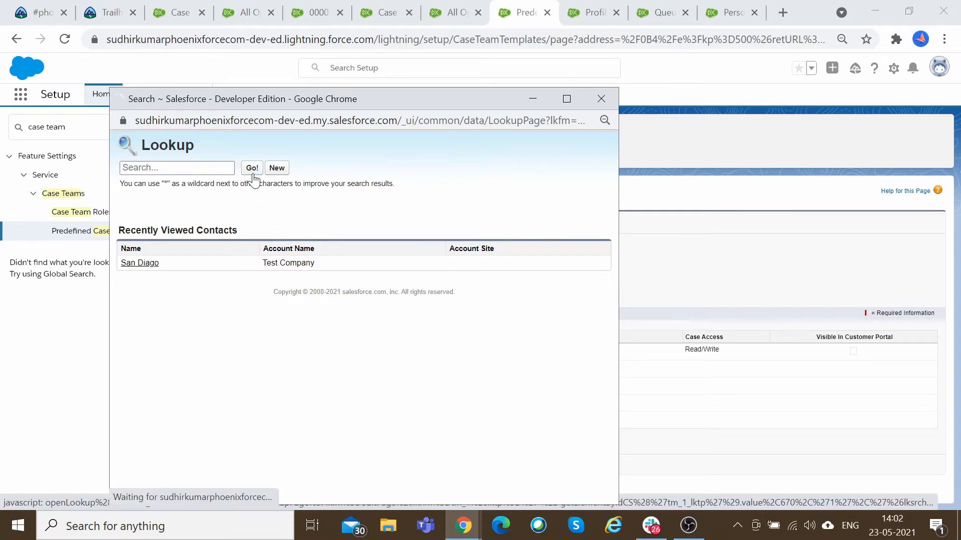
text(Sample)
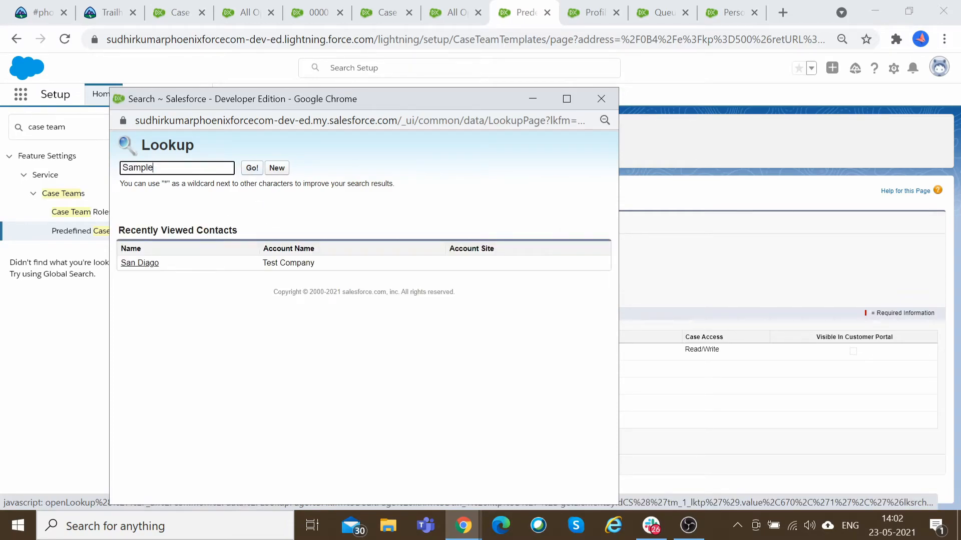
click(250, 168)
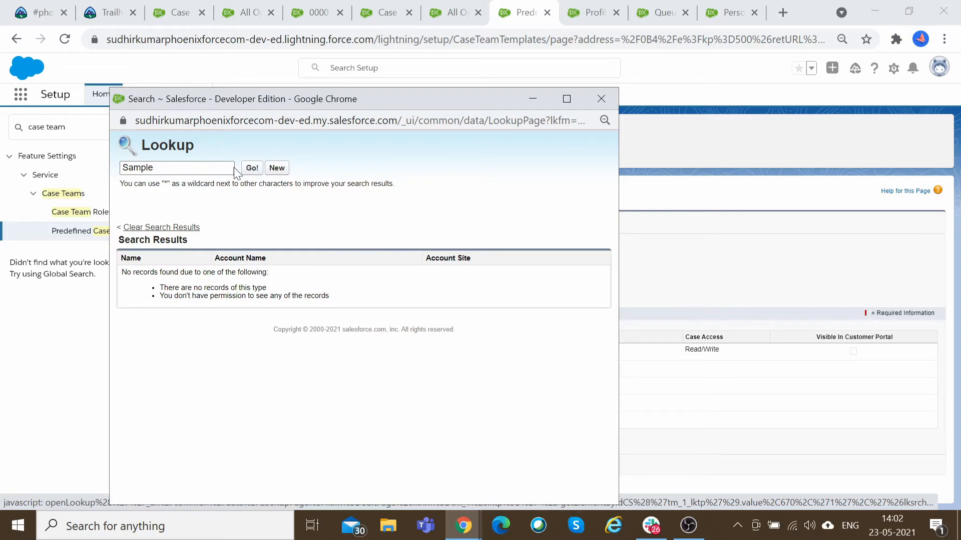
double_click(160, 167)
text(Test)
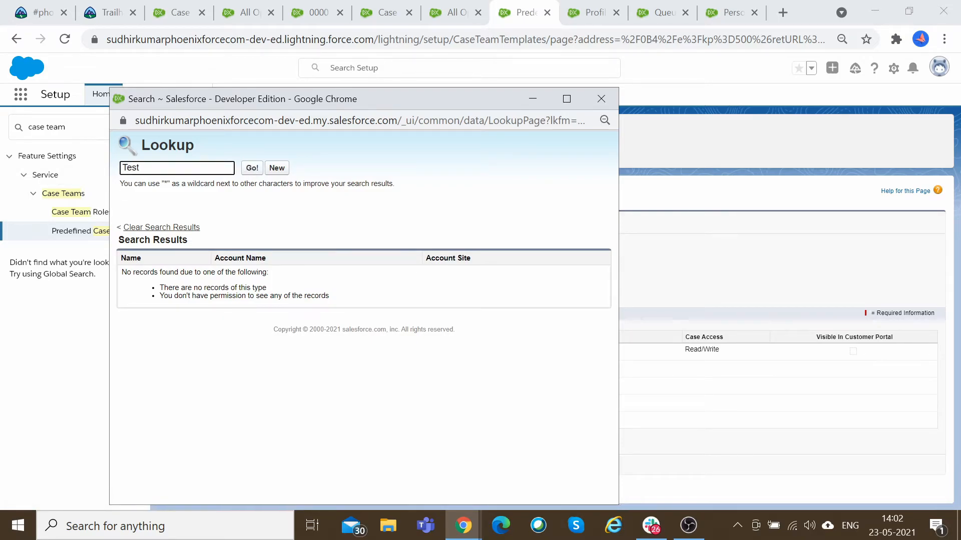
click(256, 170)
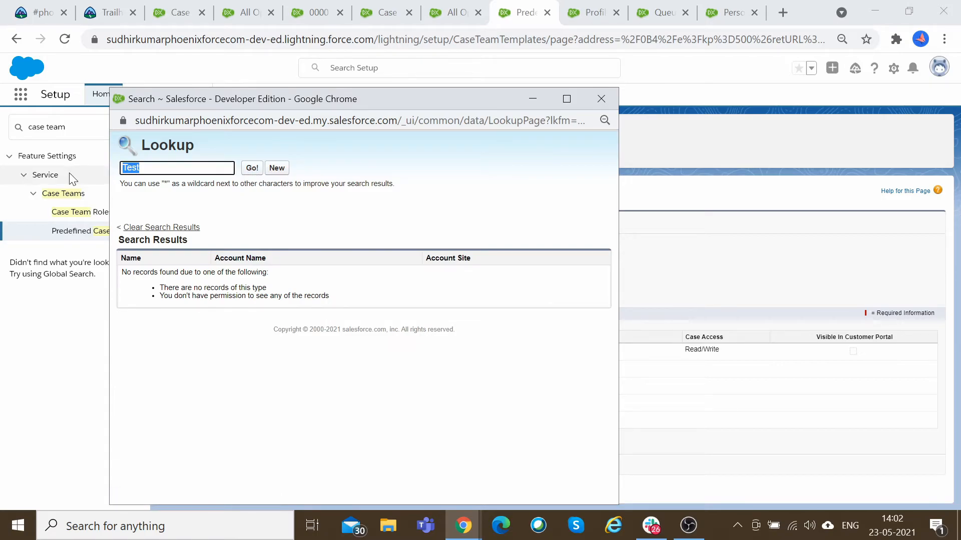
text(John)
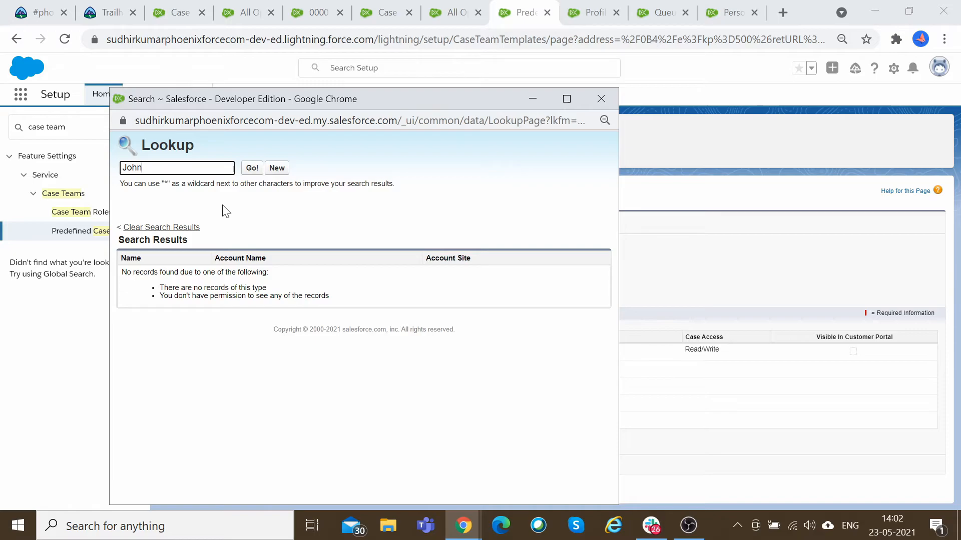
click(252, 169)
click(145, 272)
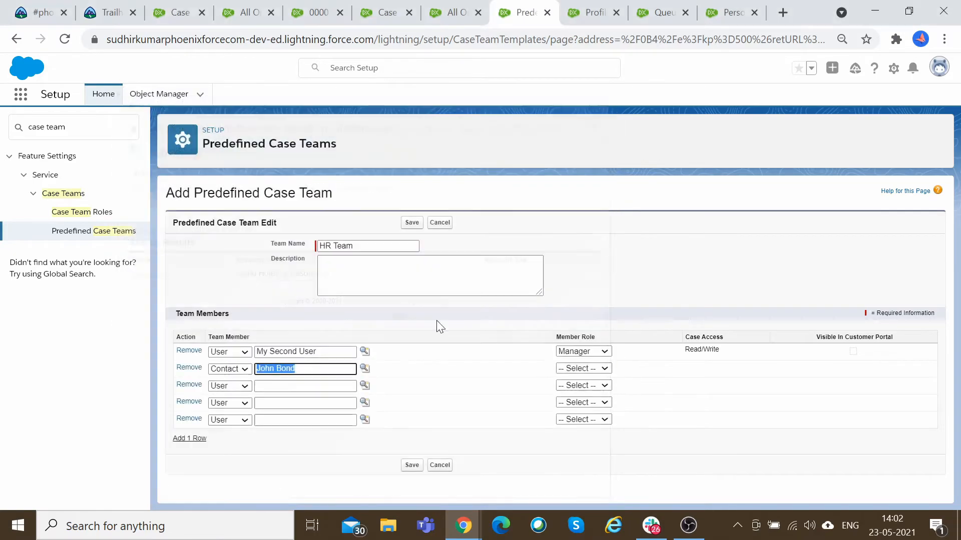
Give the contact member the Team Lead role and save the HR Team.
click(599, 370)
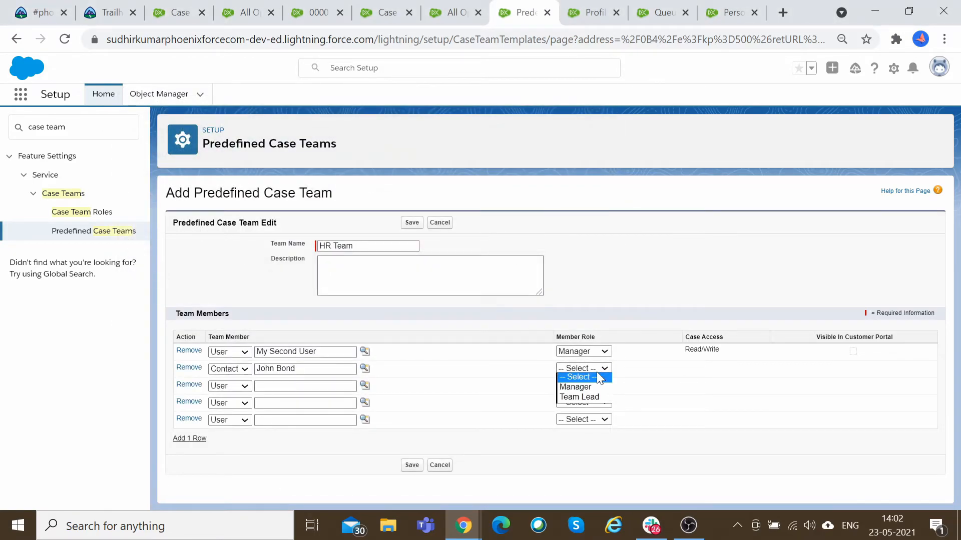
click(591, 397)
click(412, 465)
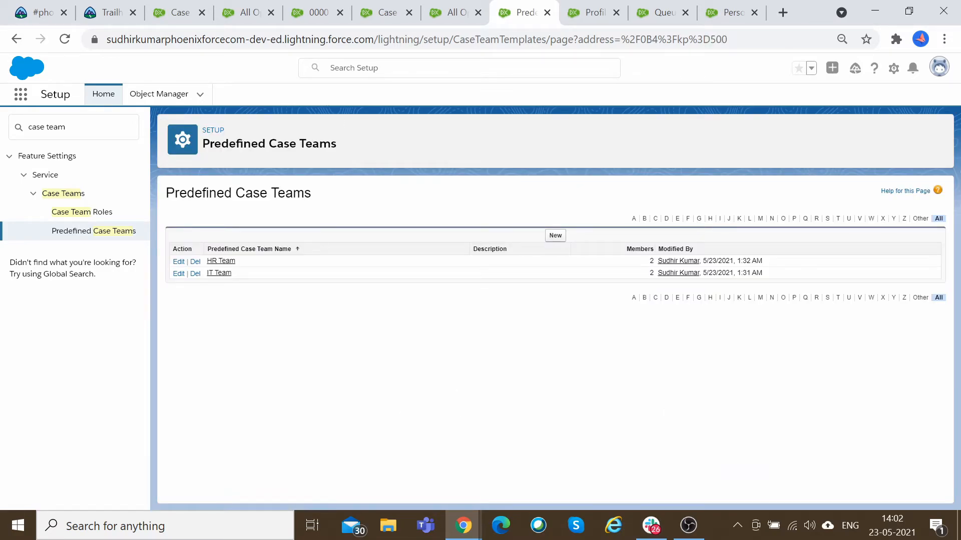
click(312, 13)
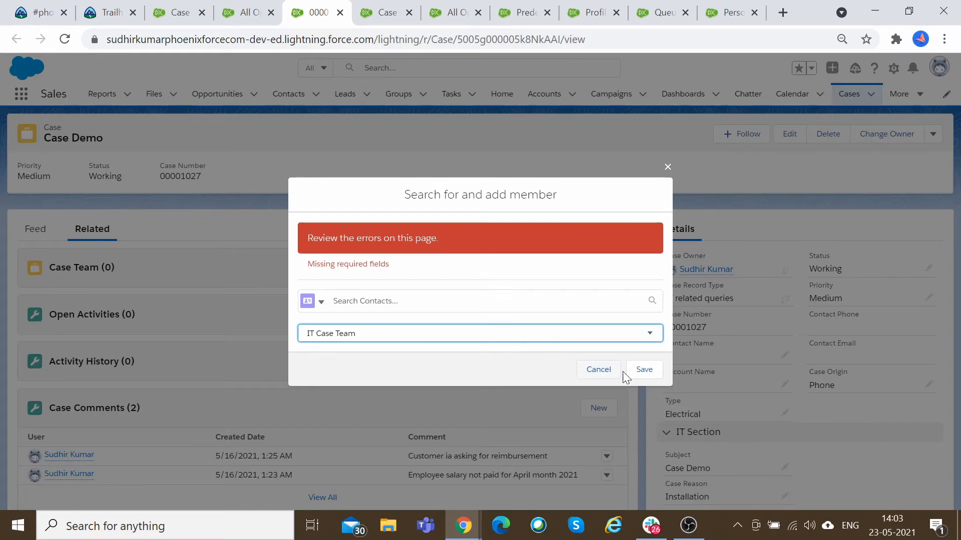
click(646, 370)
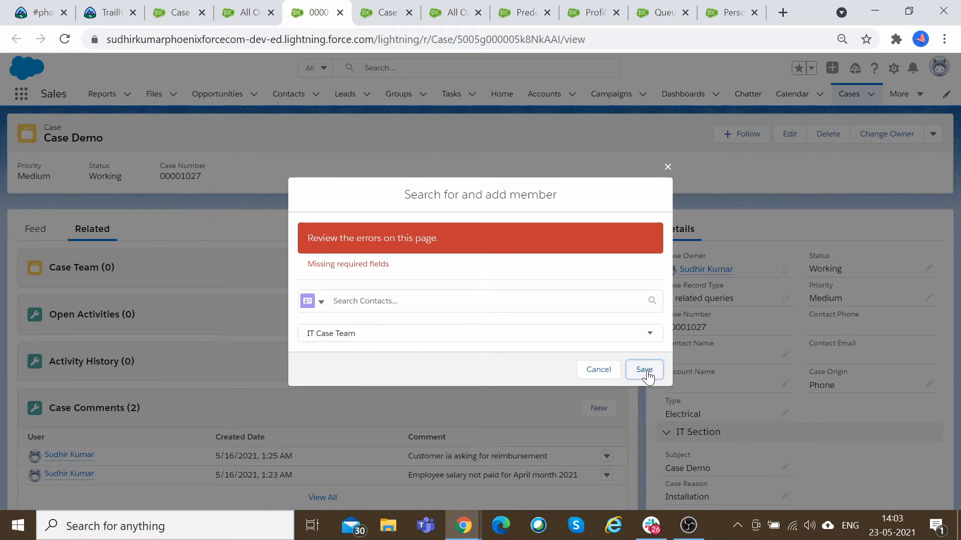
click(667, 167)
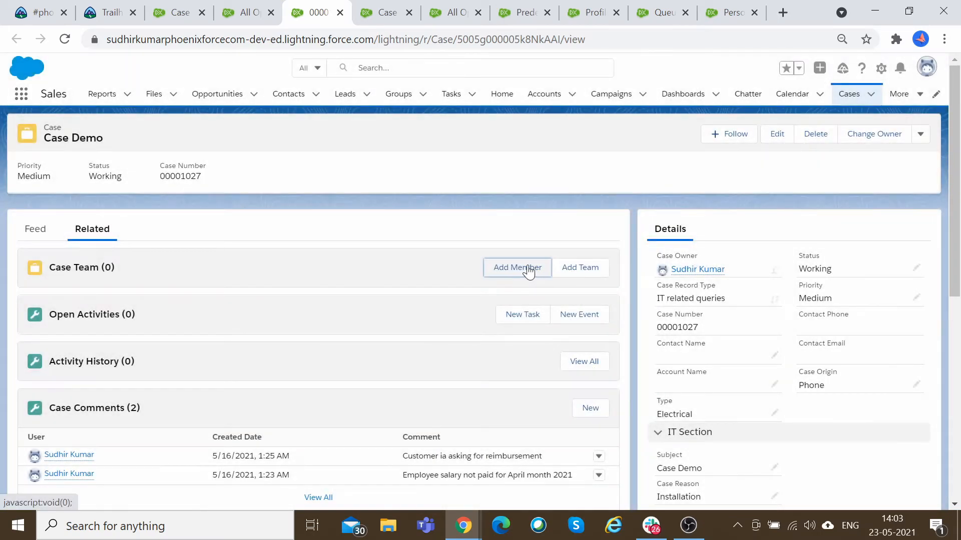
click(527, 268)
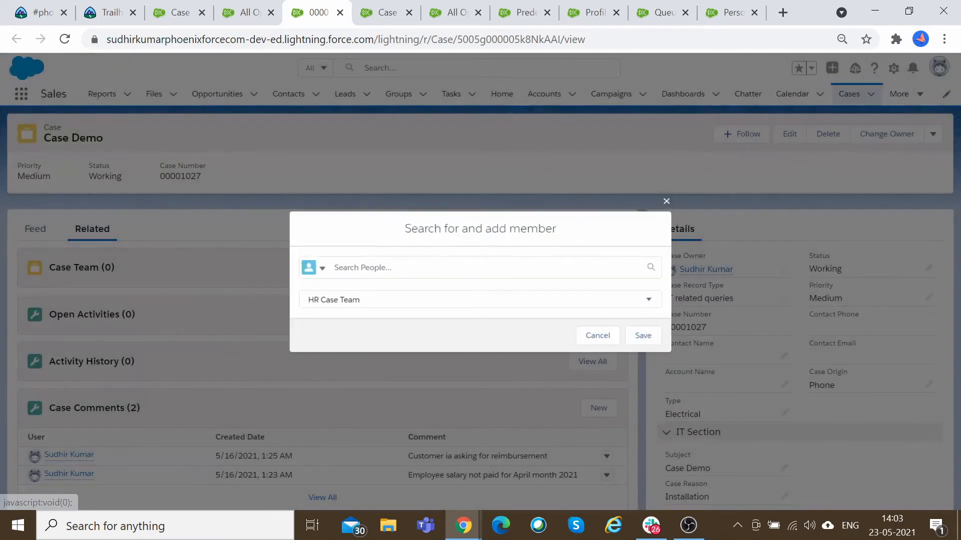
click(434, 303)
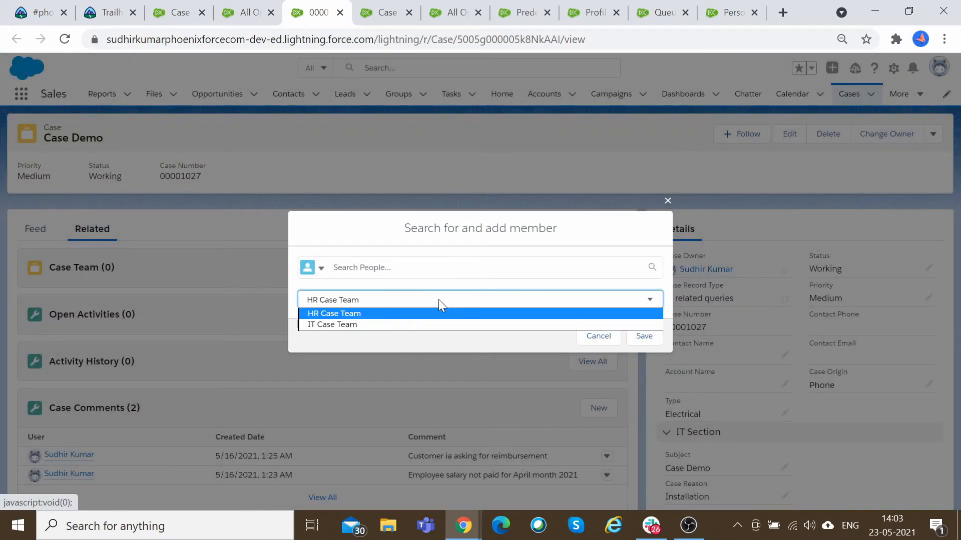
click(413, 313)
click(324, 270)
click(336, 275)
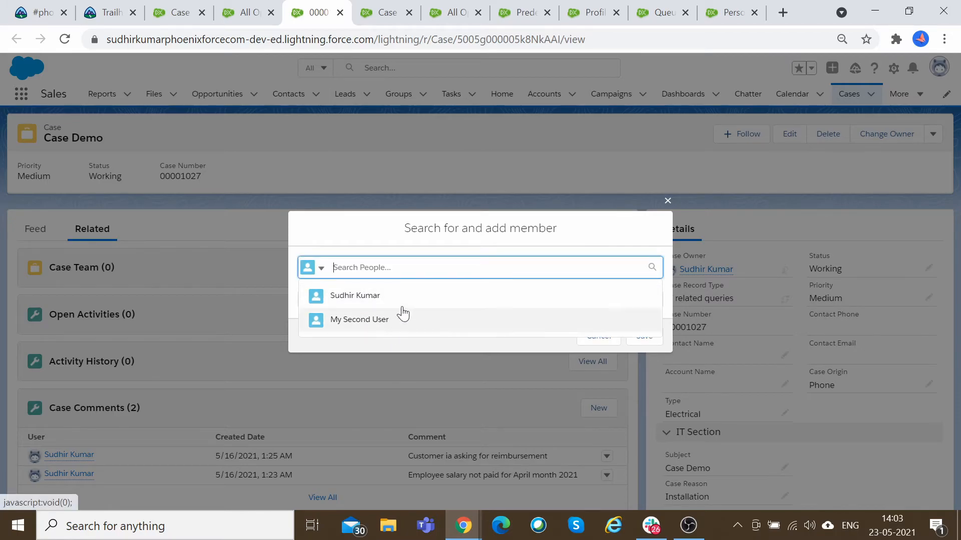
click(383, 236)
click(381, 267)
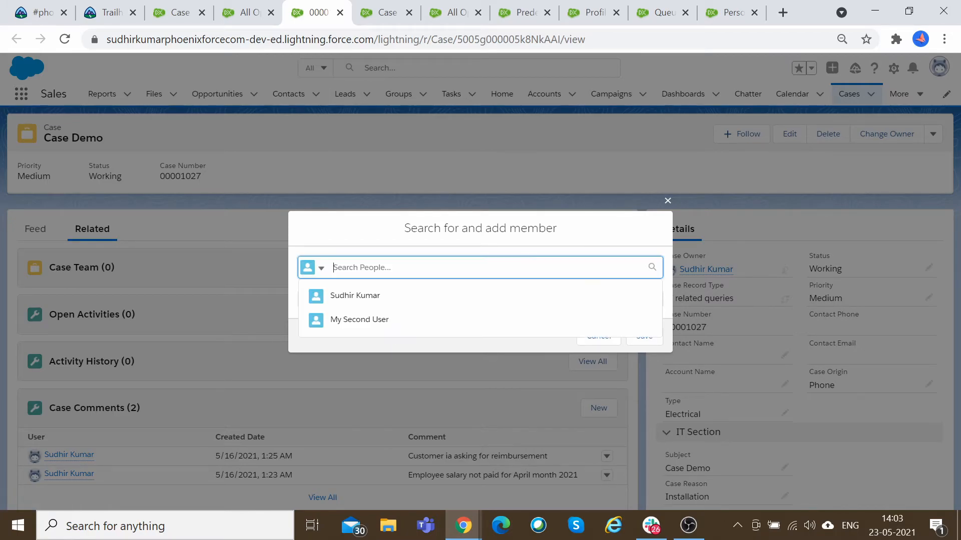
click(378, 295)
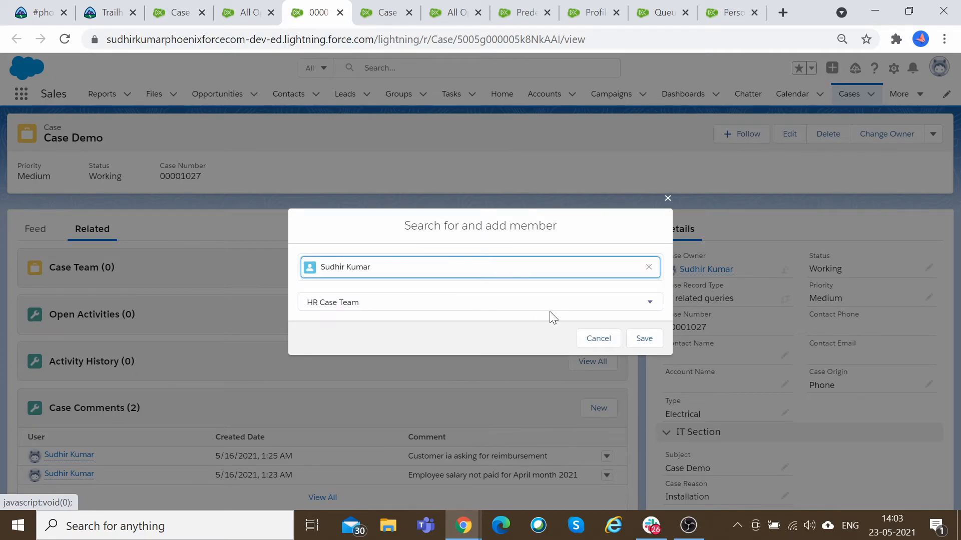
click(598, 338)
Reload the Case Demo record and open the dialog for adding a member to its case team.
click(65, 39)
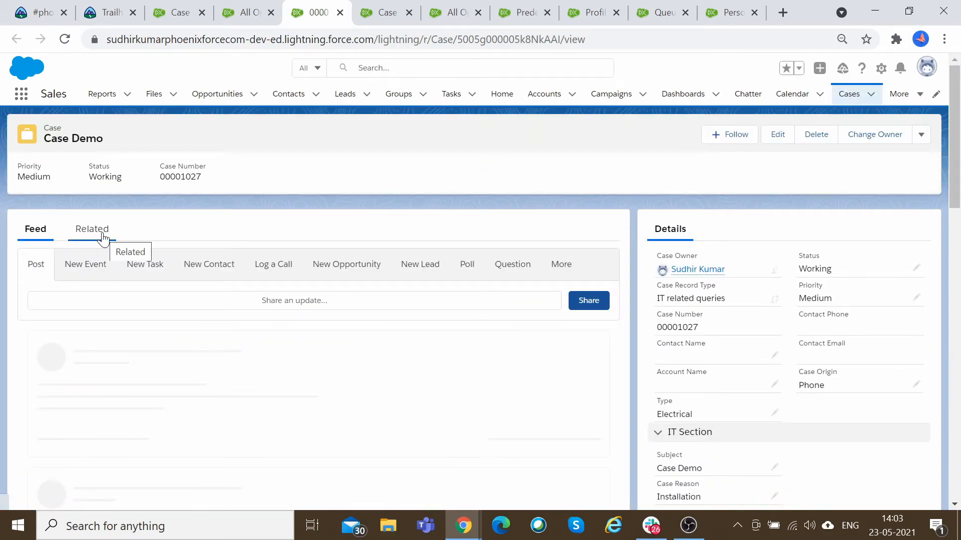
click(103, 237)
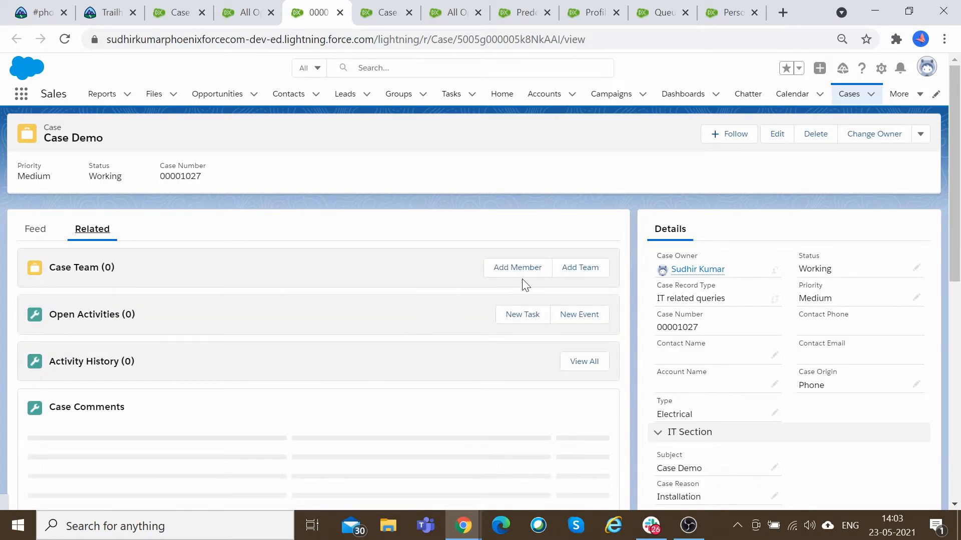
click(519, 275)
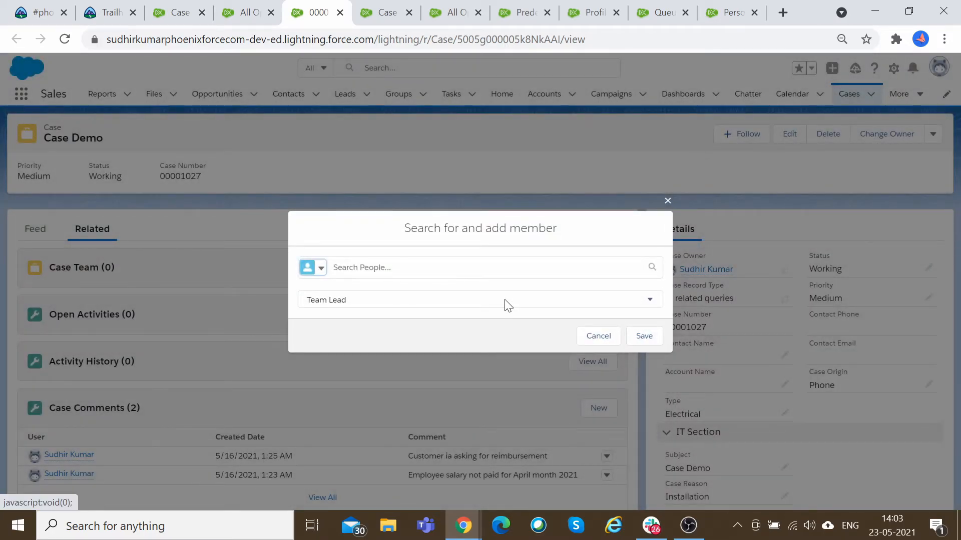
click(505, 301)
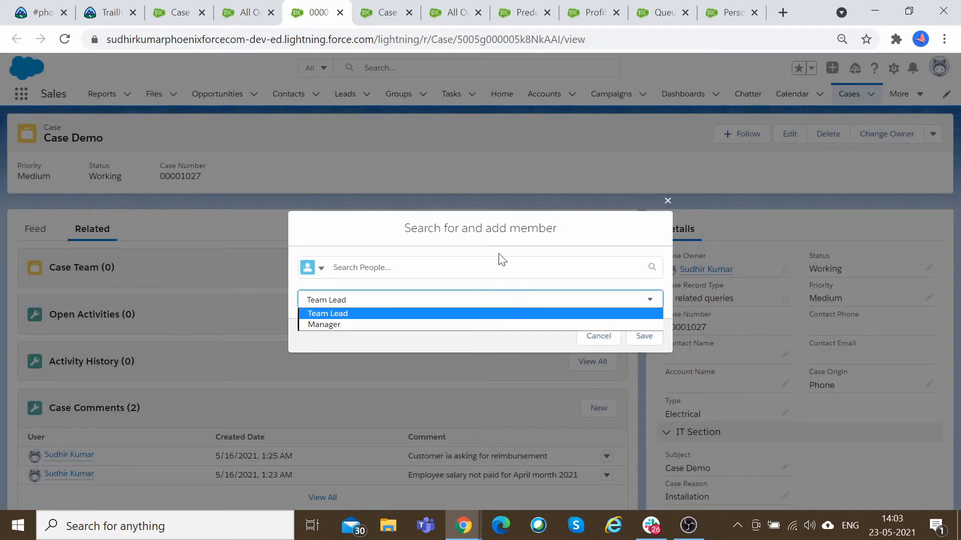
click(410, 244)
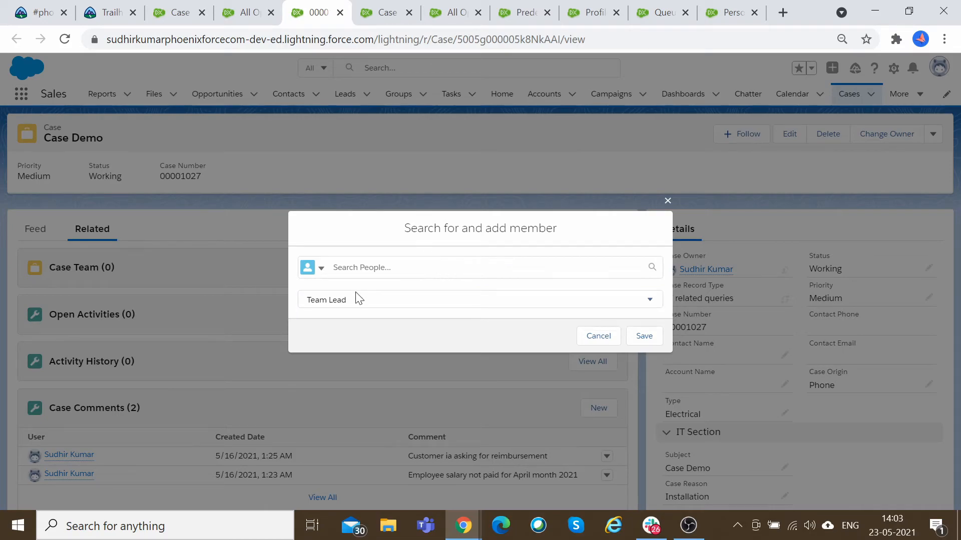
click(322, 269)
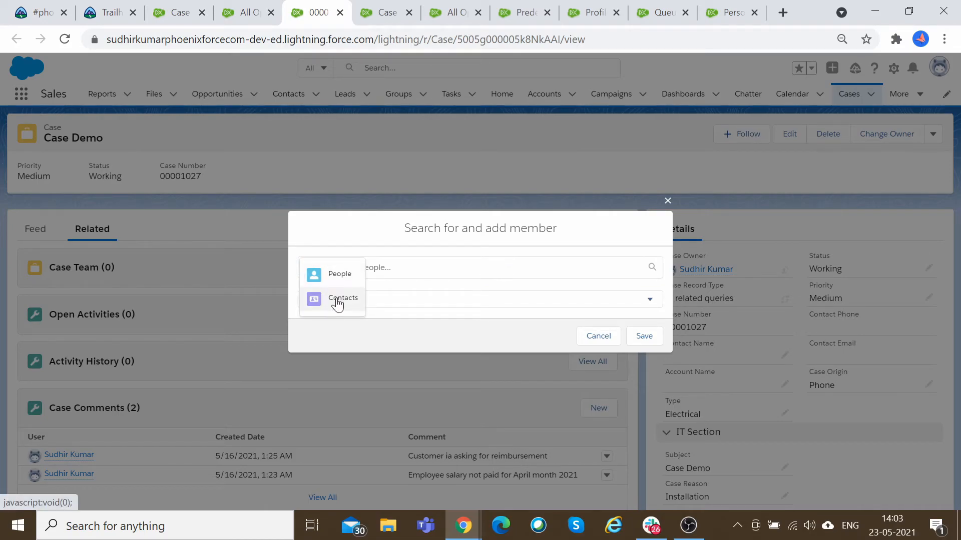
click(339, 273)
click(531, 241)
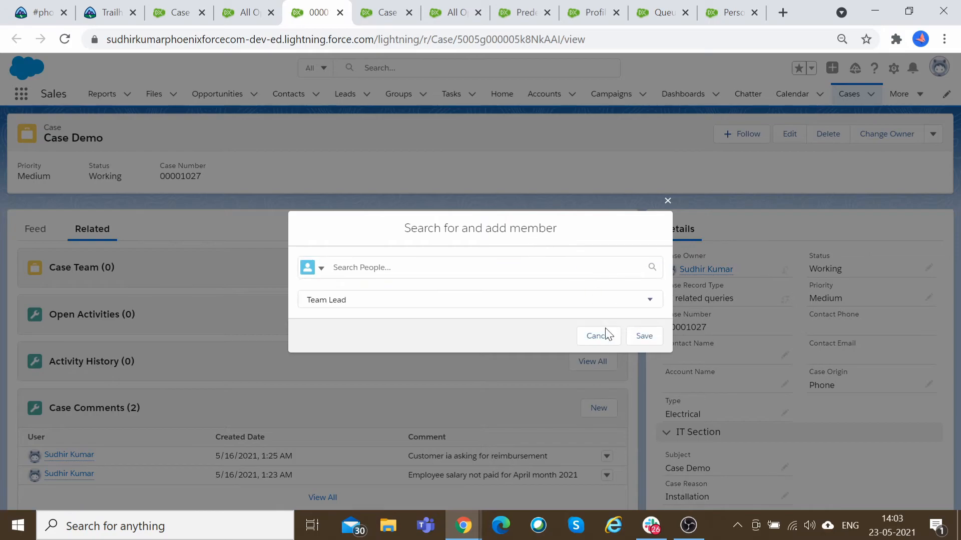
click(501, 298)
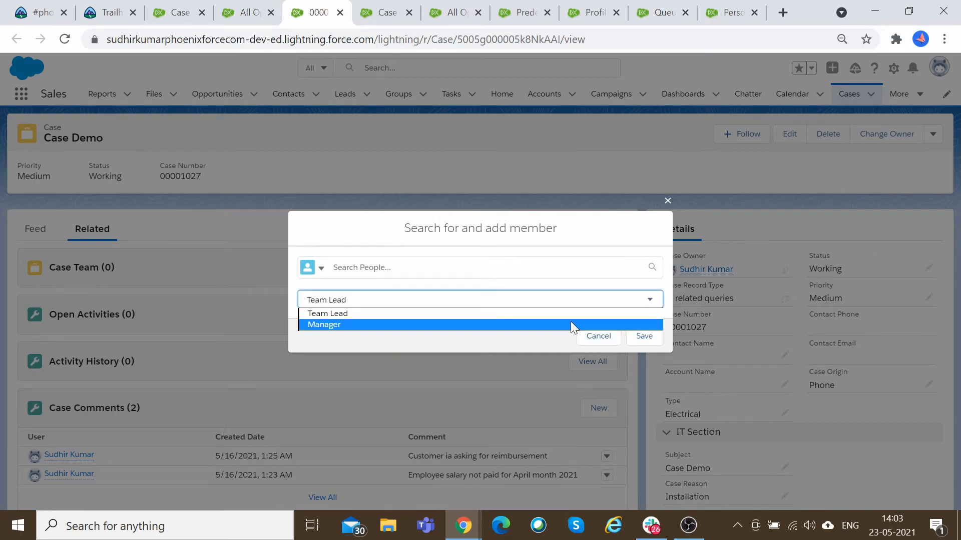
click(350, 324)
click(334, 267)
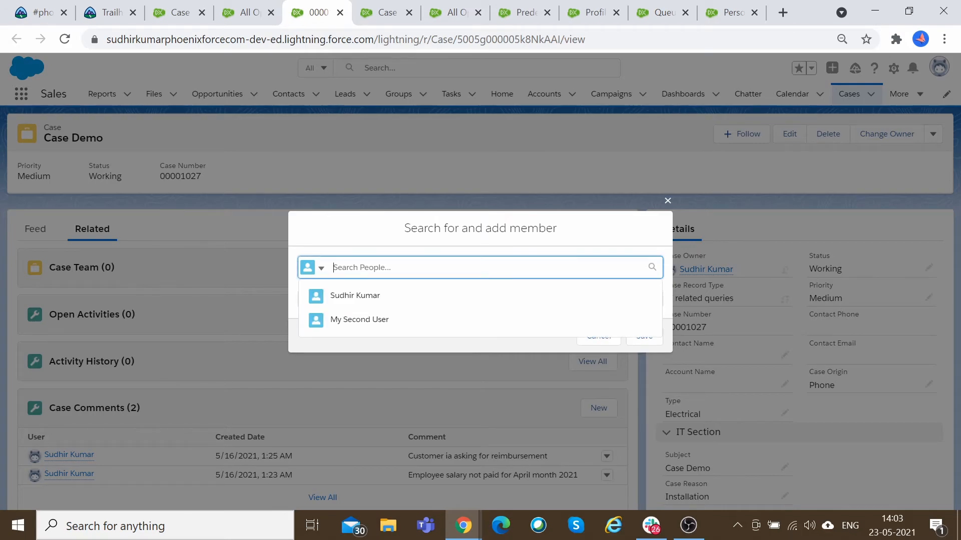
click(313, 268)
click(340, 272)
click(395, 269)
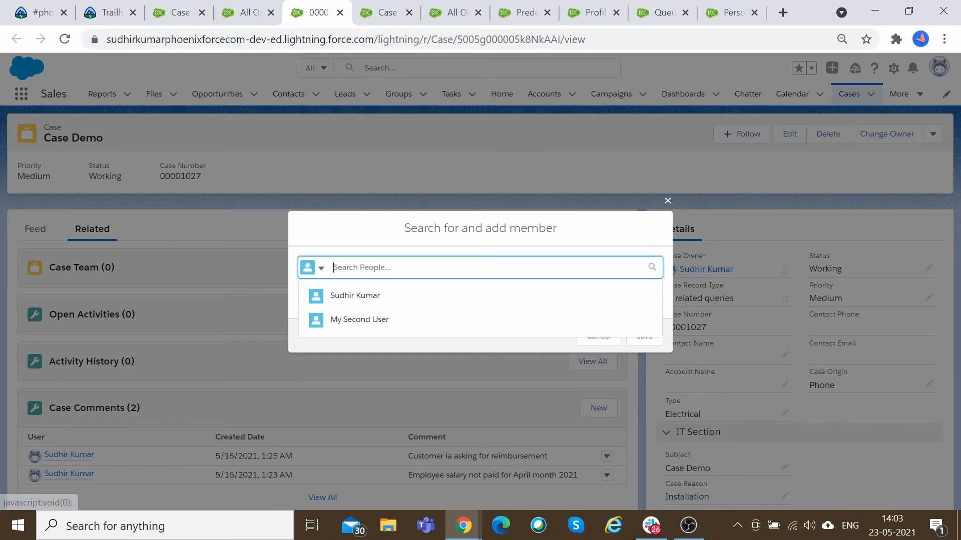
click(466, 299)
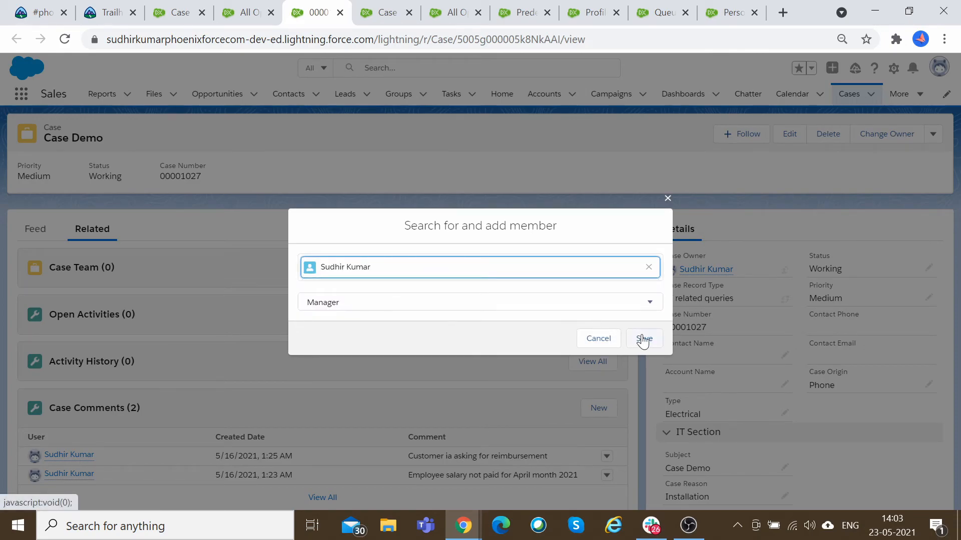
Switch the member role to Team Lead and clear the selected user.
click(585, 305)
click(558, 316)
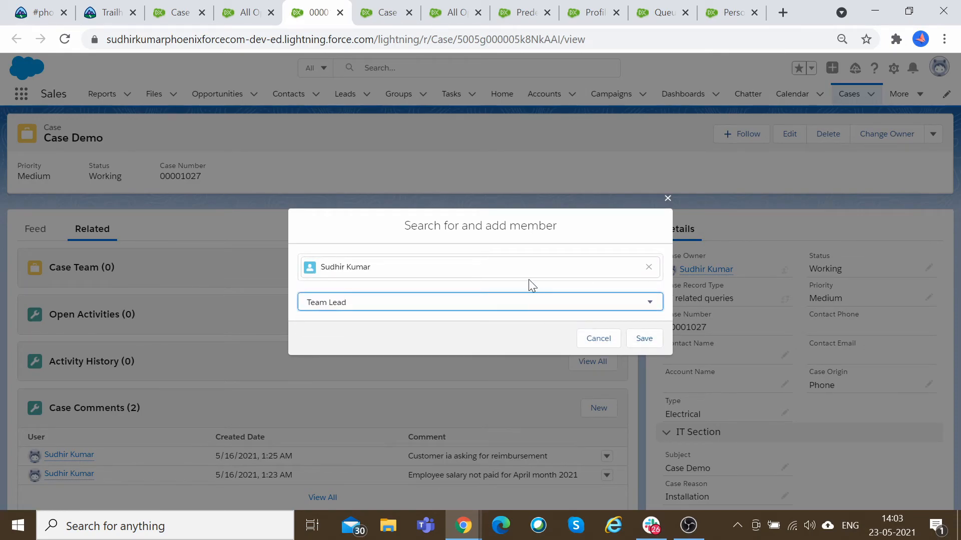
click(531, 300)
click(536, 269)
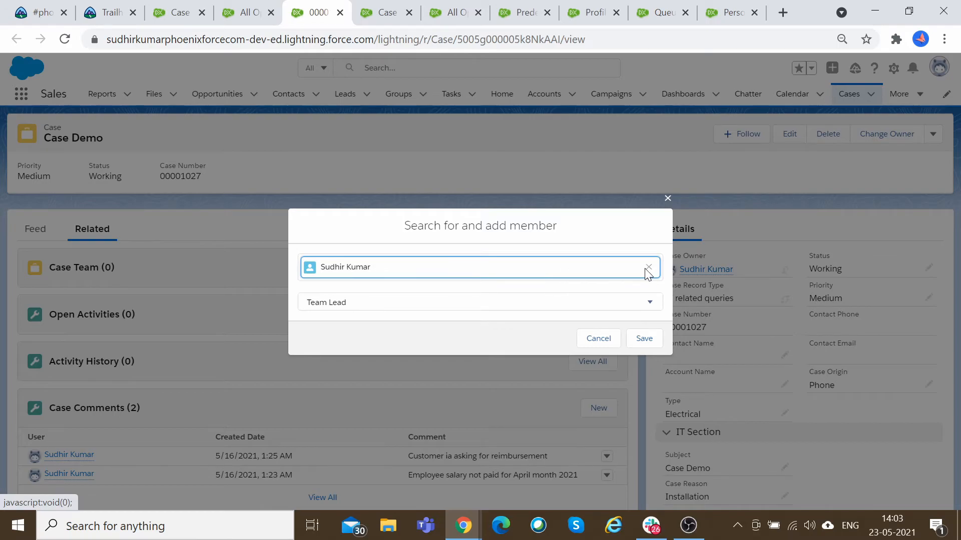
click(649, 267)
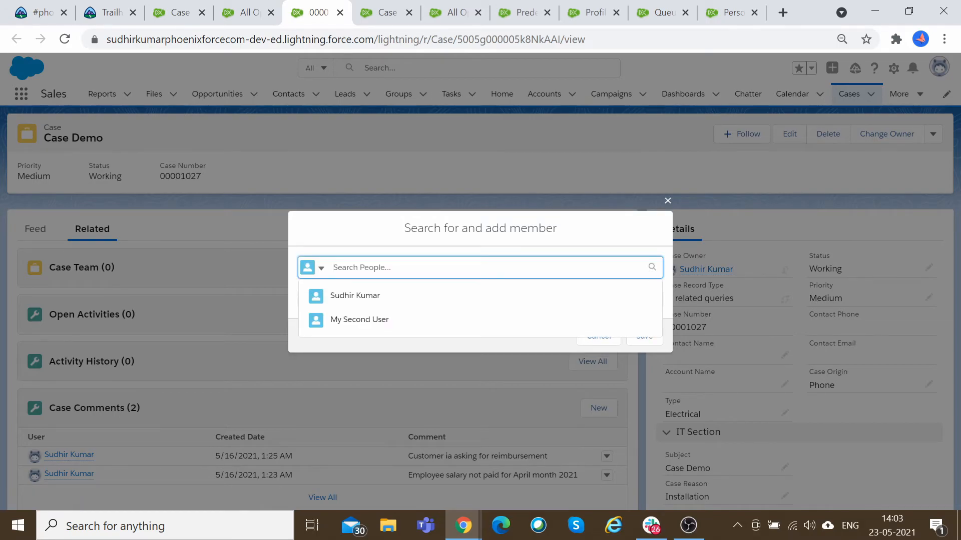
Set the role to Manager and try to save the member without choosing anyone.
click(613, 236)
click(501, 268)
click(596, 246)
click(607, 295)
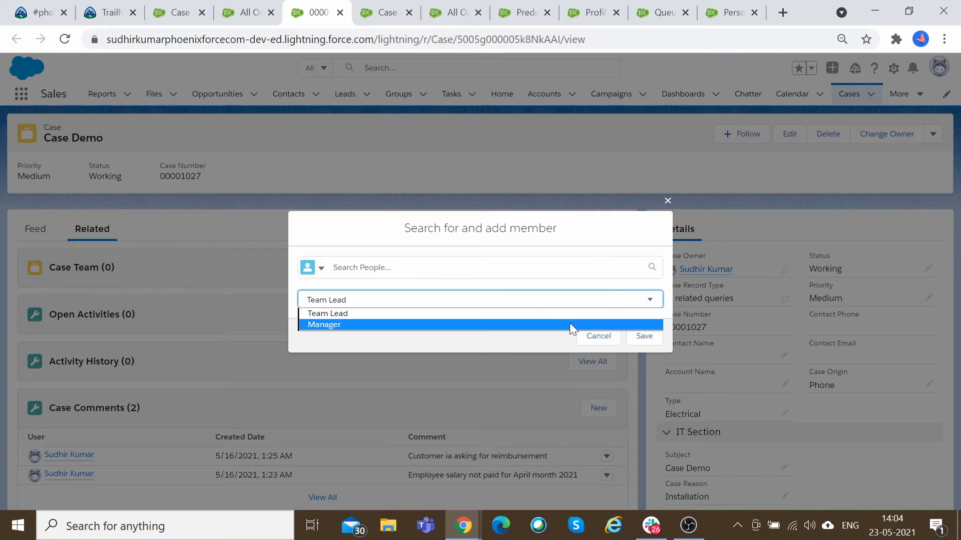
click(569, 322)
click(644, 336)
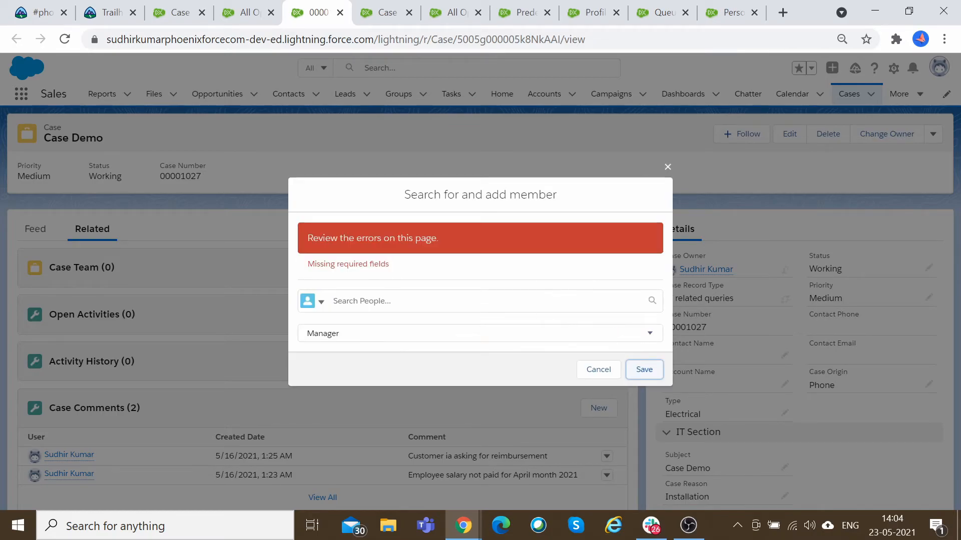
Switch the lookup to Contacts, search for San, and add San Diago with the Team Lead role.
click(481, 301)
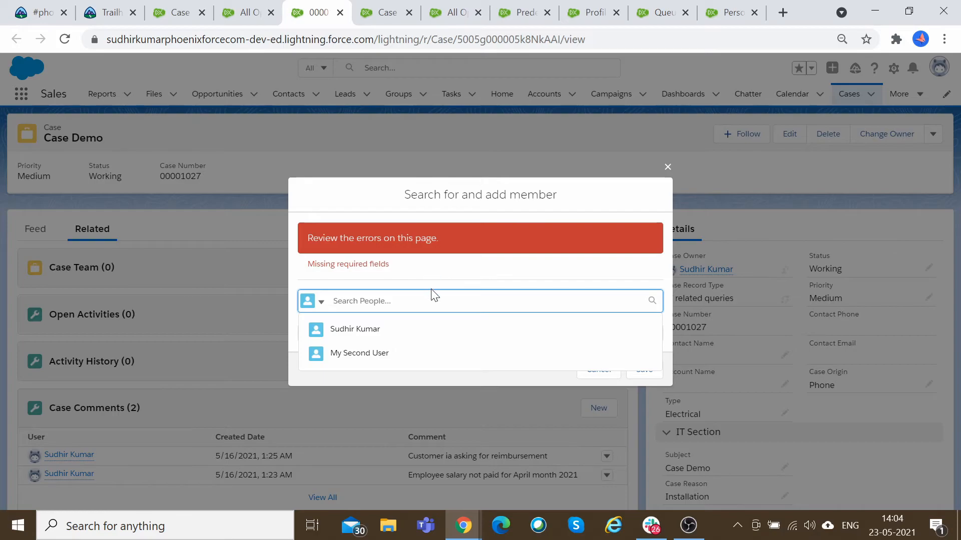
click(314, 301)
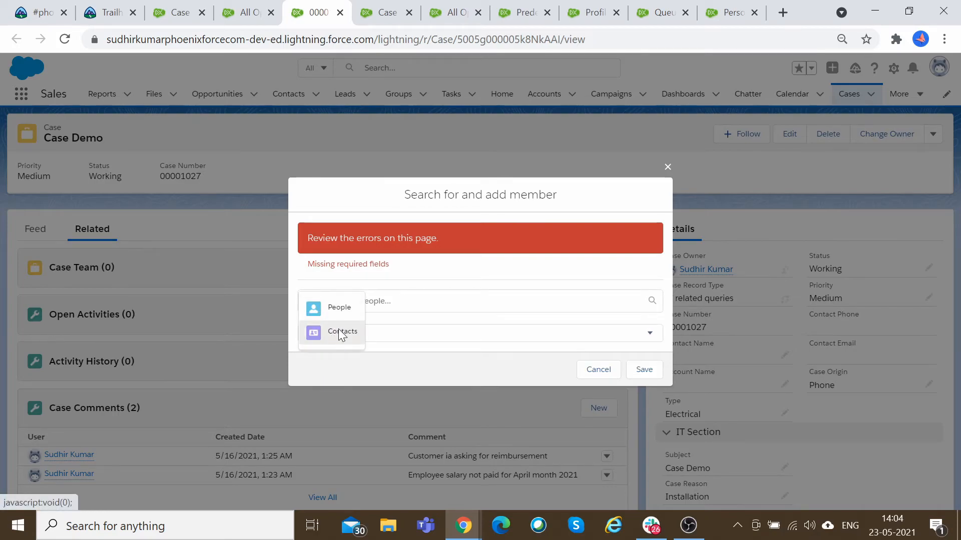
click(338, 329)
click(332, 332)
click(347, 344)
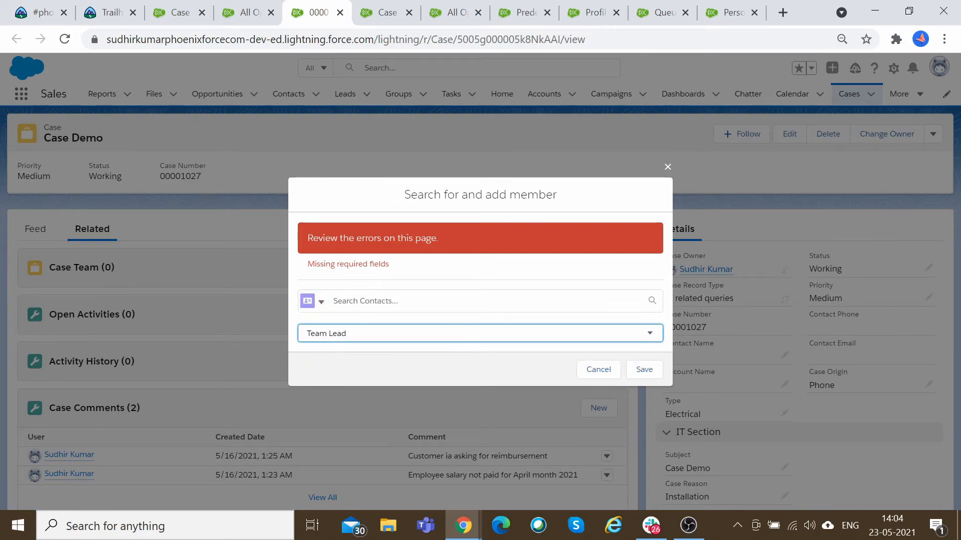
click(345, 301)
text(San)
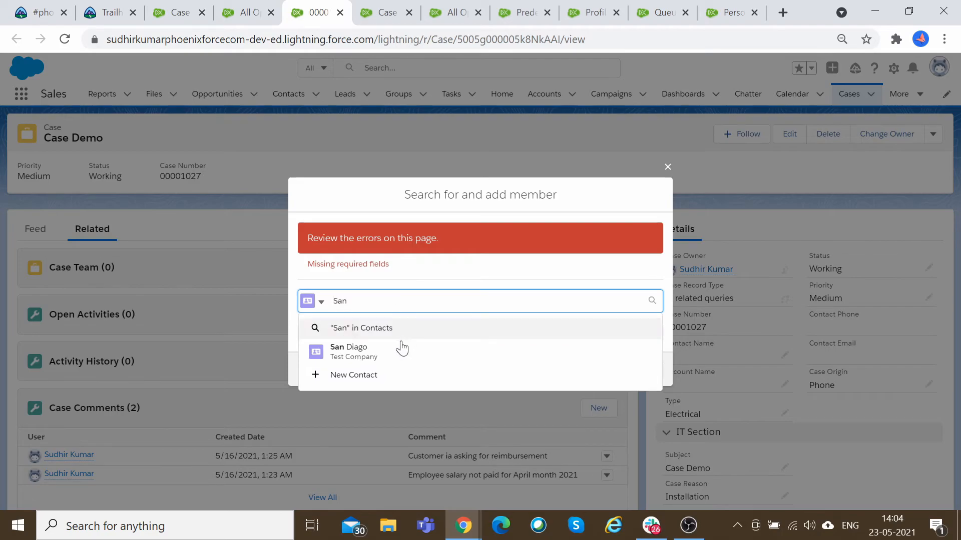
click(399, 346)
click(642, 372)
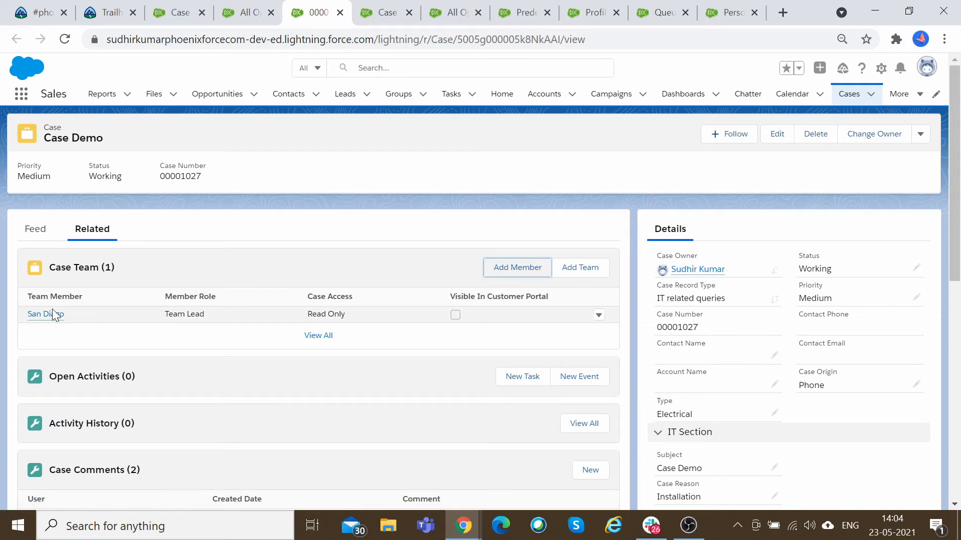
click(510, 273)
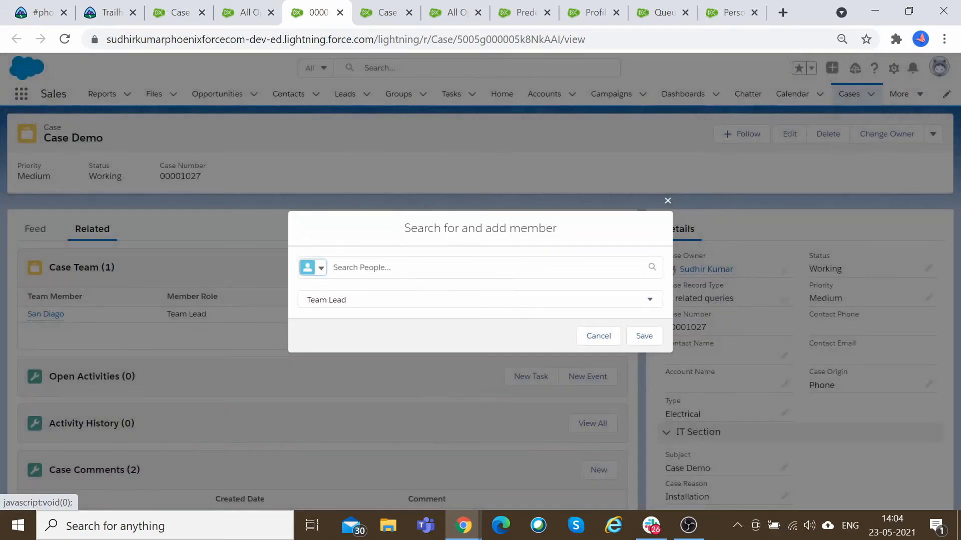
click(598, 336)
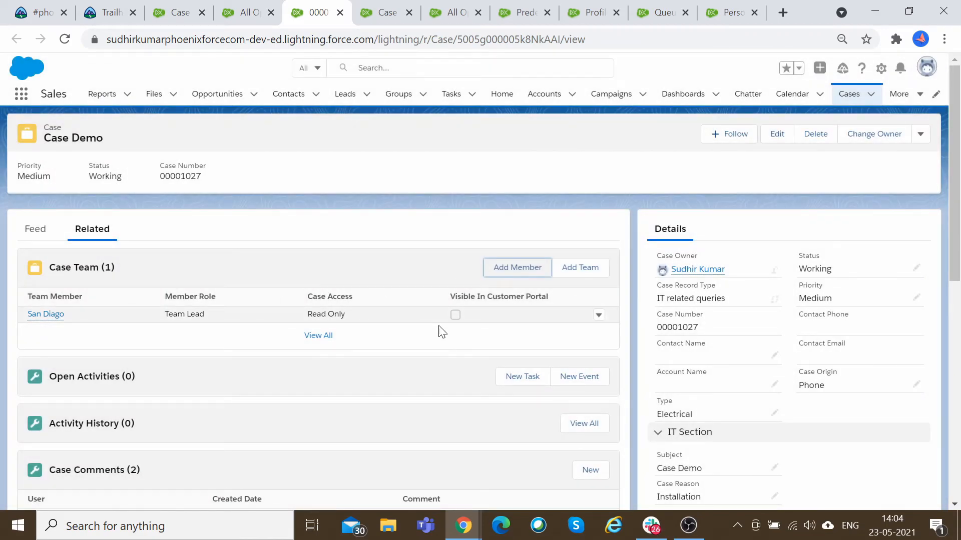
click(590, 269)
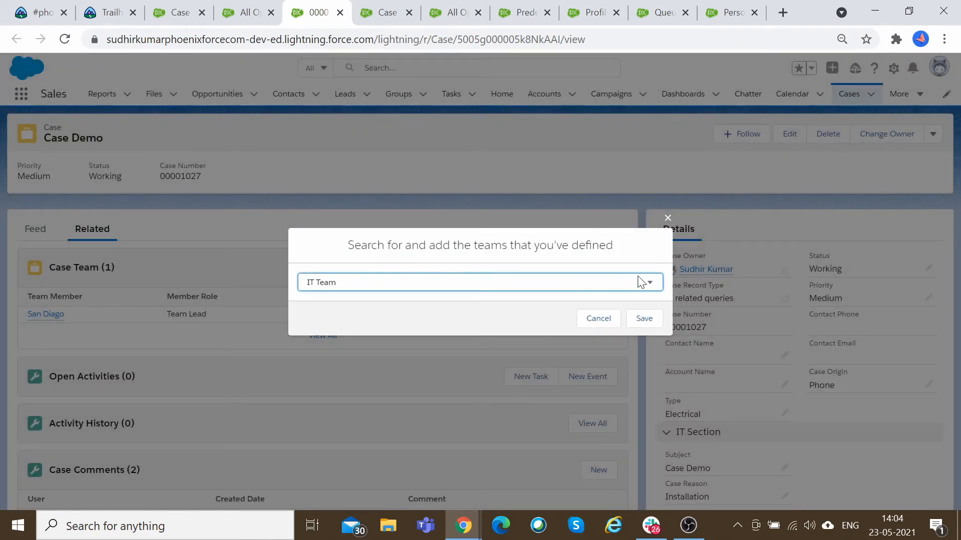
click(641, 283)
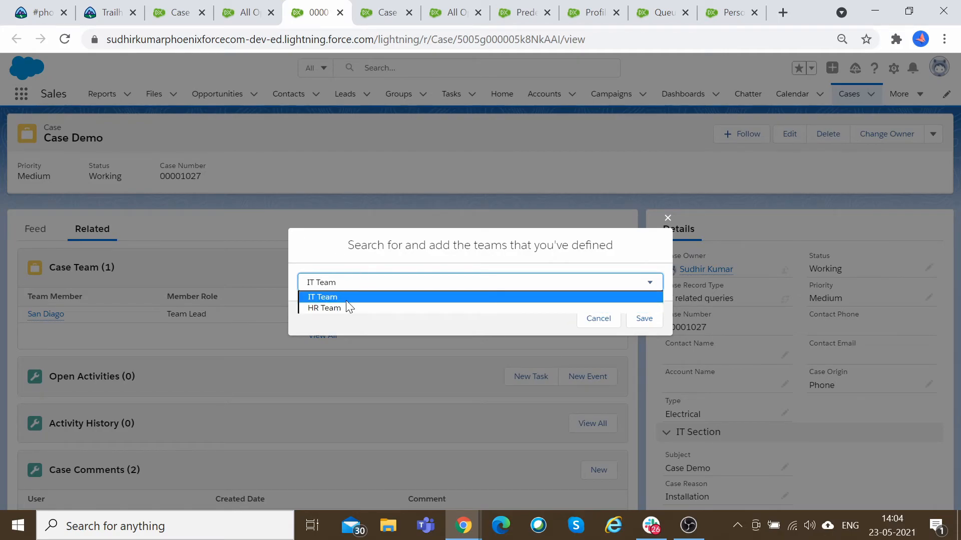
click(581, 323)
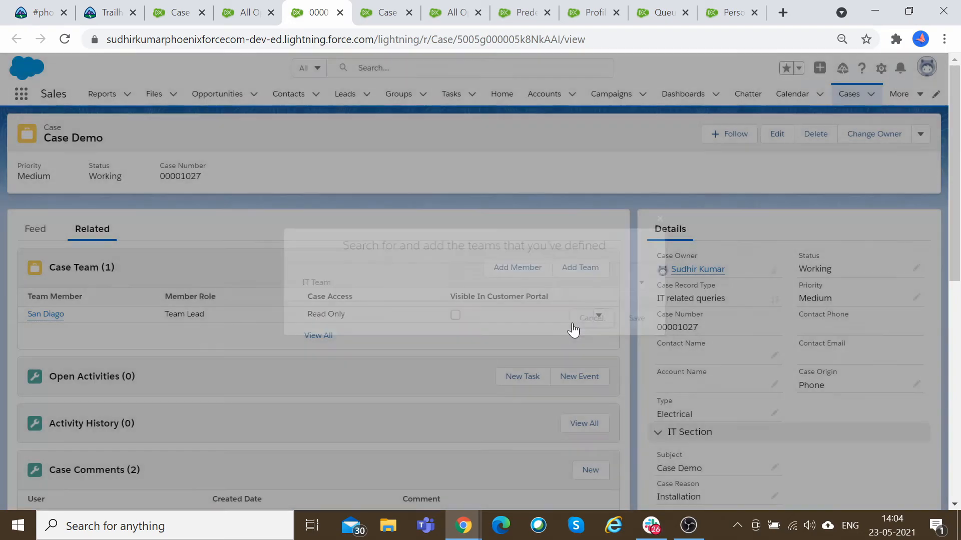
Delete the San Diago contact member from the case team.
click(597, 315)
click(596, 317)
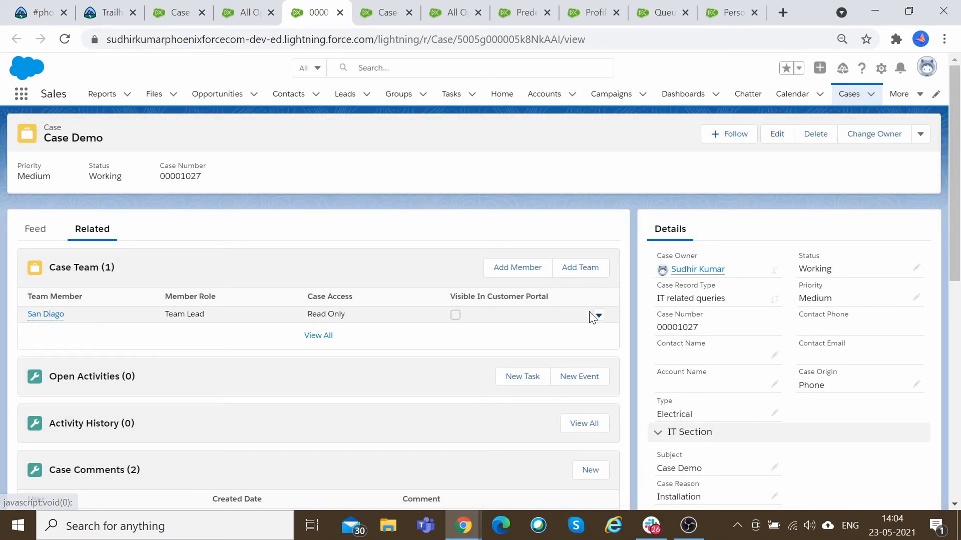
click(598, 316)
click(573, 316)
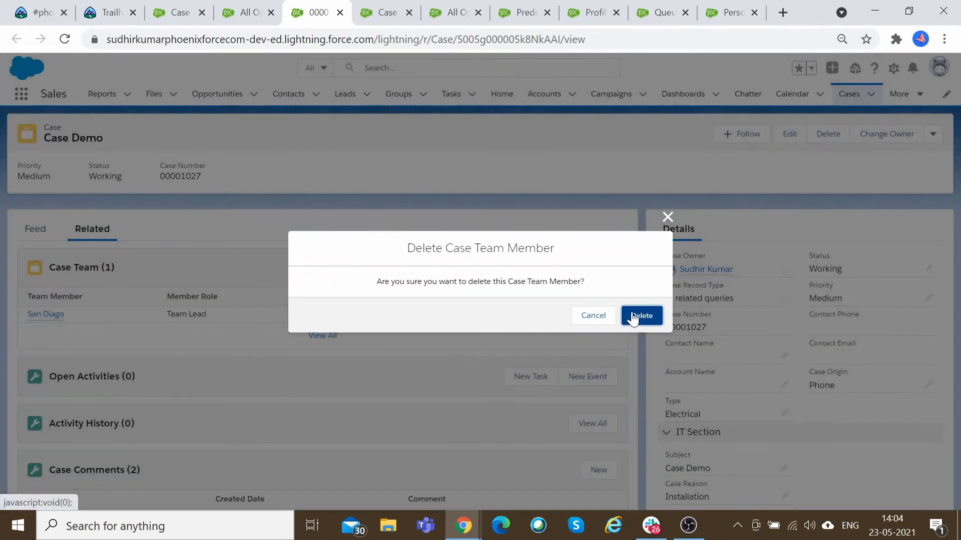
click(636, 316)
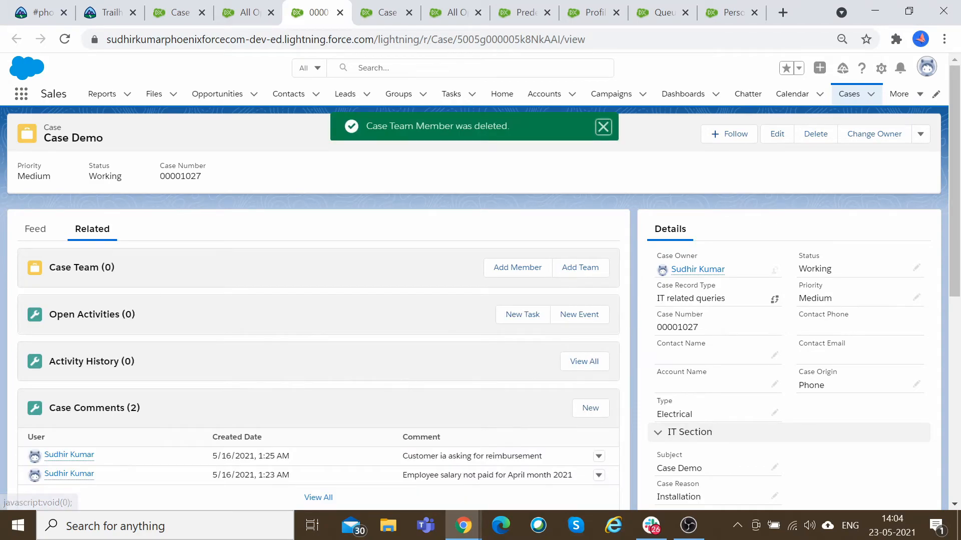
Add the predefined IT Team to the case's team.
click(586, 267)
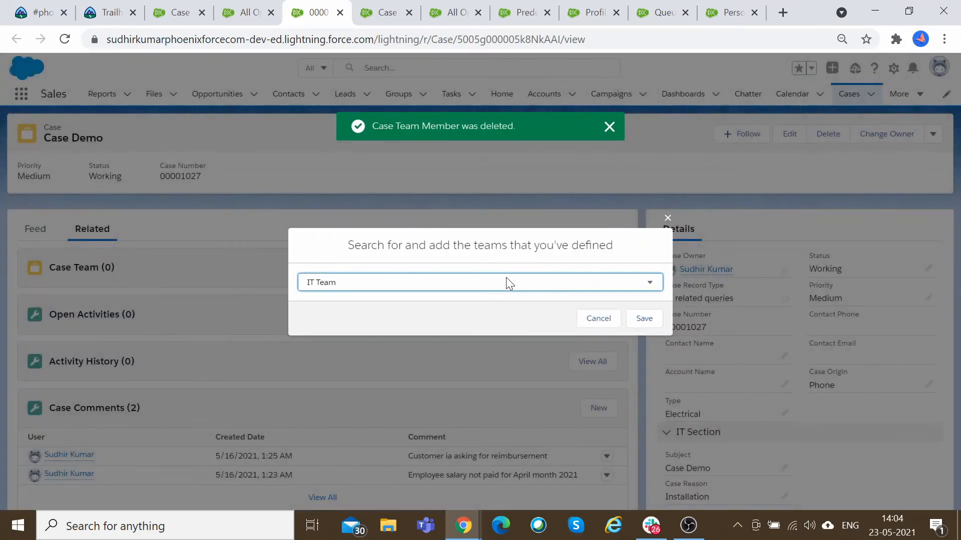
click(378, 285)
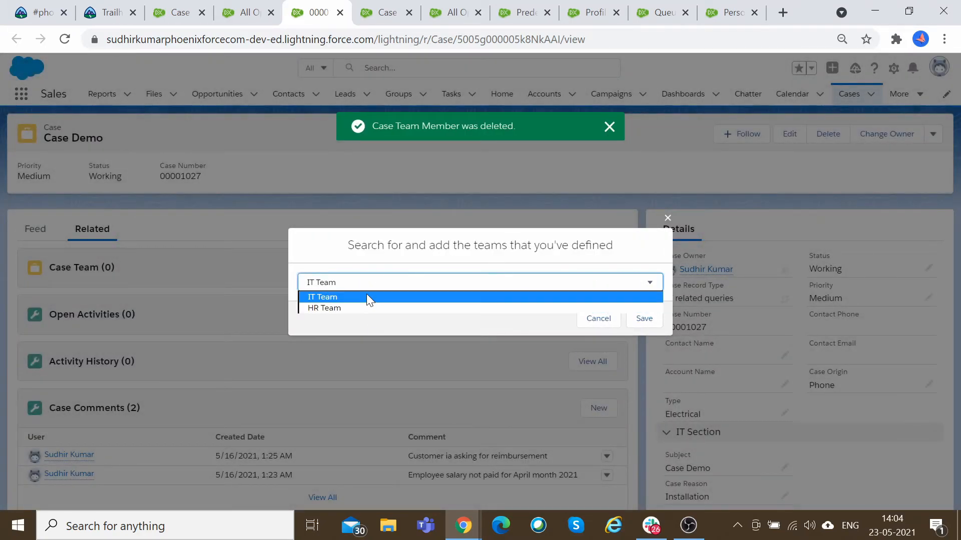
click(334, 296)
click(644, 318)
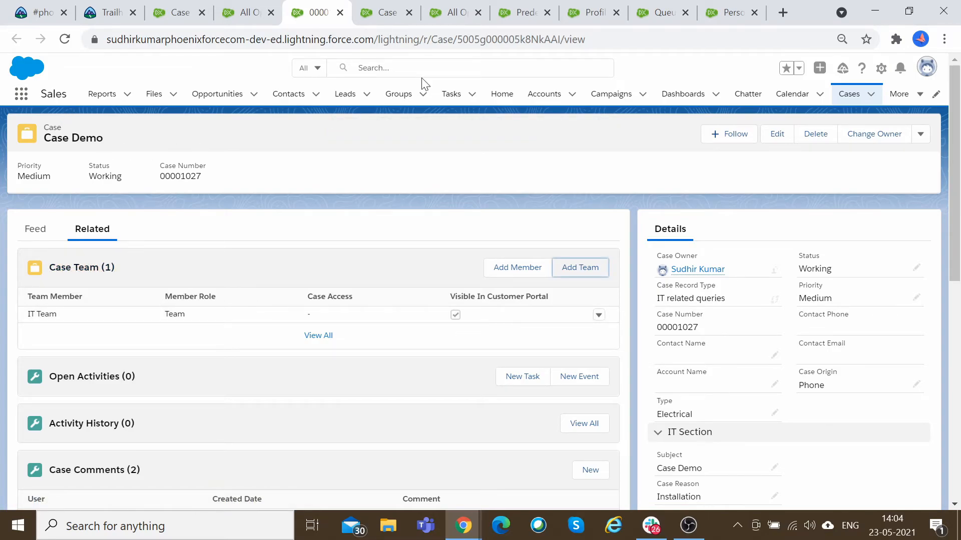
Review the open Setup tabs for predefined case teams, case page layouts and record types.
click(385, 12)
click(523, 12)
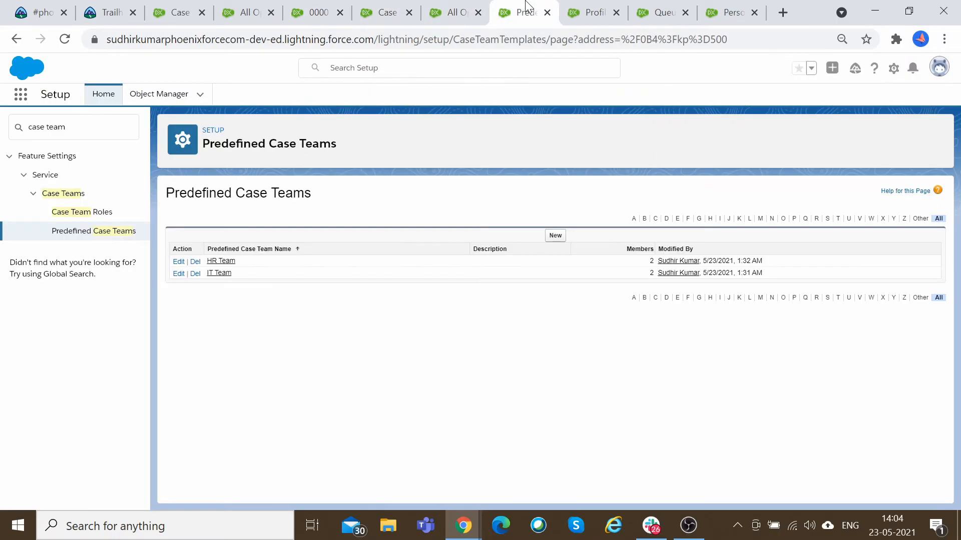
click(585, 10)
click(663, 12)
click(731, 12)
click(386, 8)
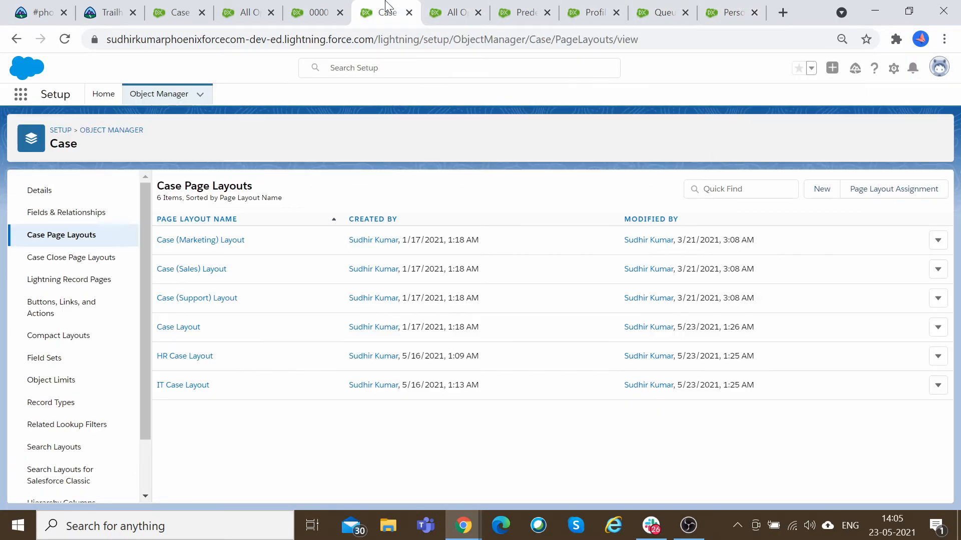
click(321, 11)
click(252, 11)
click(183, 11)
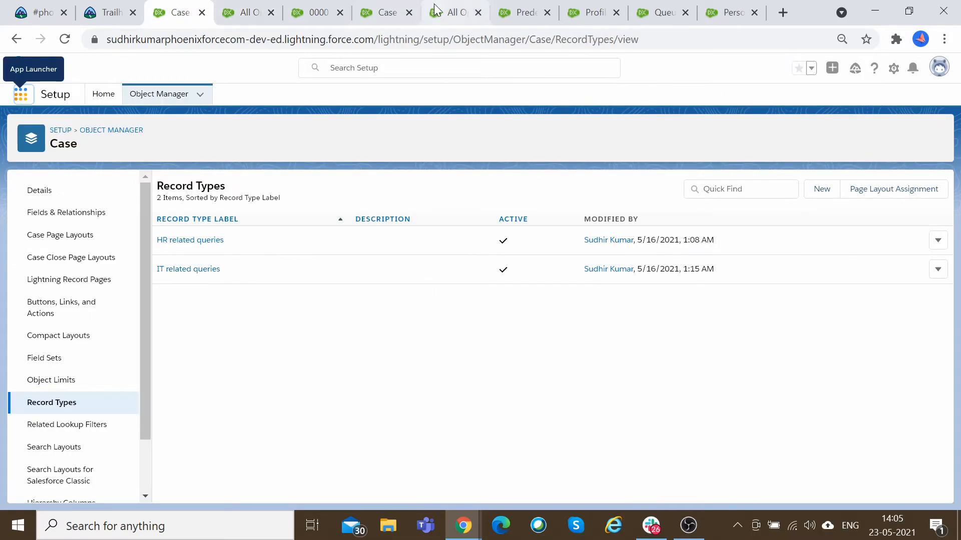
Cycle through the open browser tabs to review the record types, case list and profiles pages.
click(387, 11)
click(452, 10)
key(ctrl+Tab)
key(ctrl+Tab)
key(ctrl+Tab)
key(ctrl+Tab)
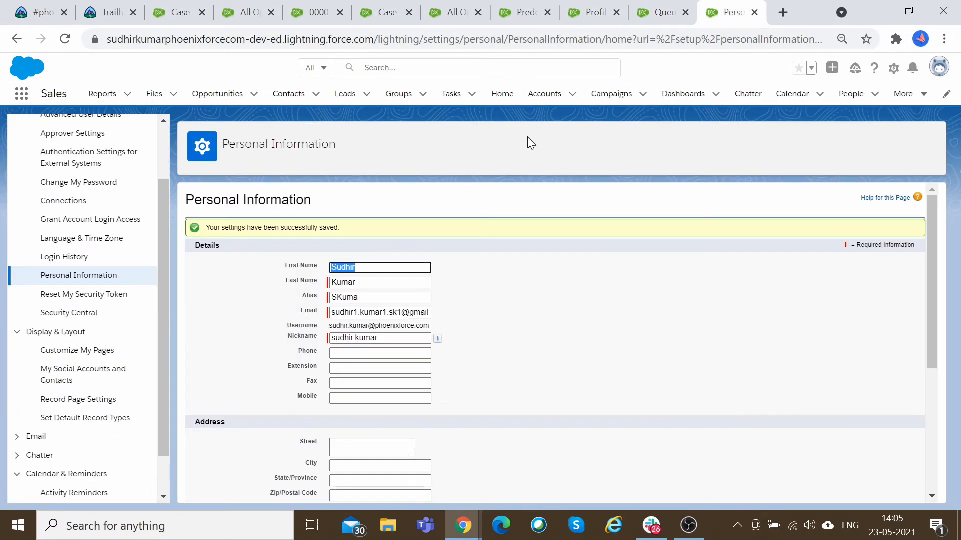
key(ctrl+Tab)
click(194, 8)
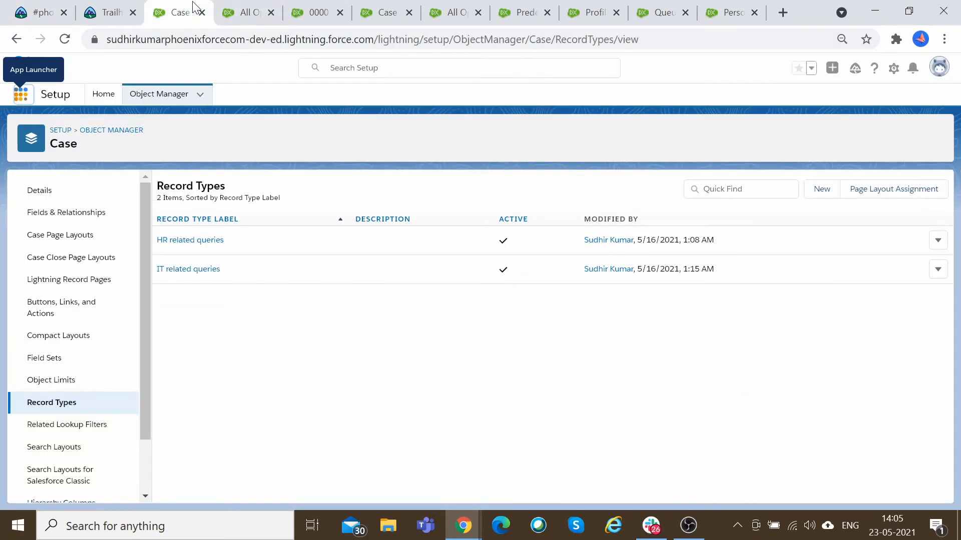
key(ctrl+Tab)
key(ctrl+Tab)
key(ctrl+Tab)
key(ctrl+Tab)
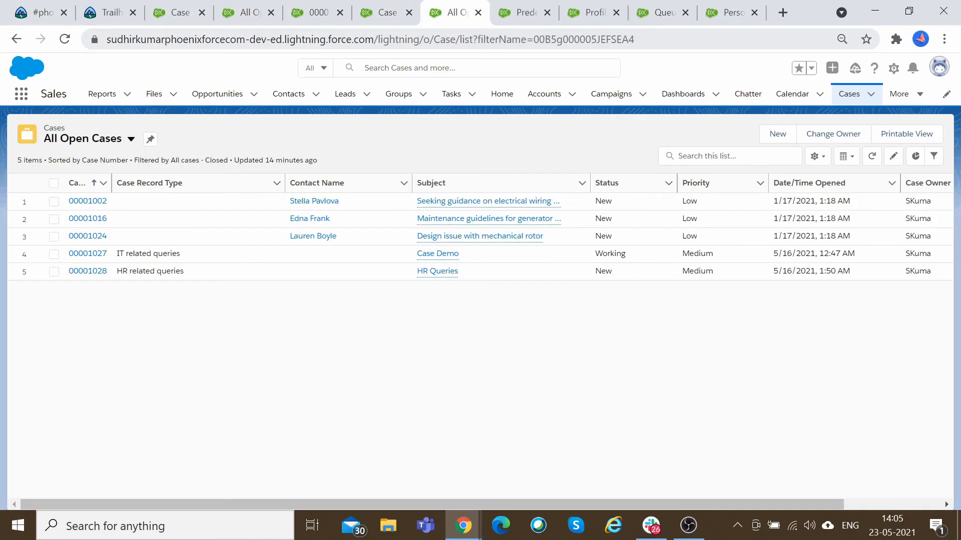
key(ctrl+Tab)
key(ctrl+Tab)
key(ctrl+Tab)
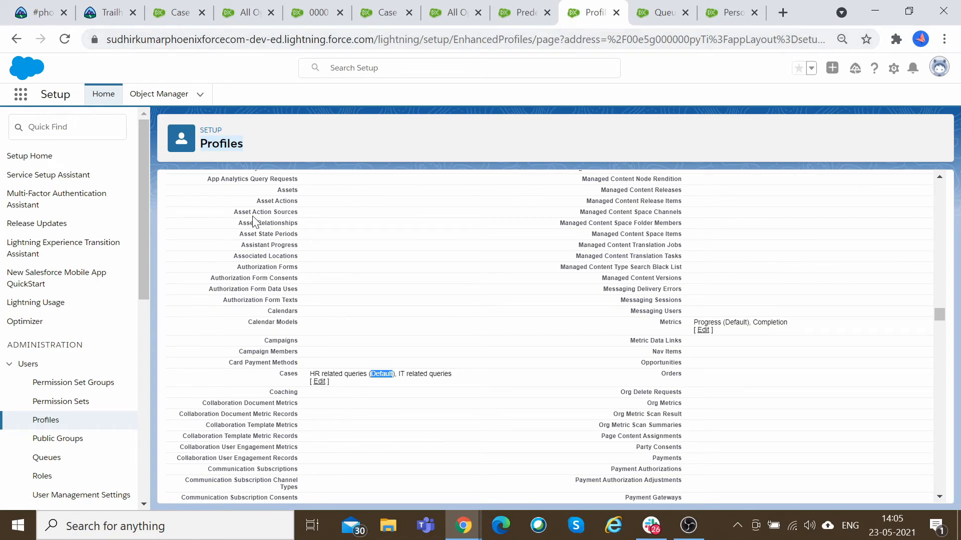
Find Case Assignment Rules in Setup, open the Case Assignment Rule, and start a new rule entry.
click(67, 128)
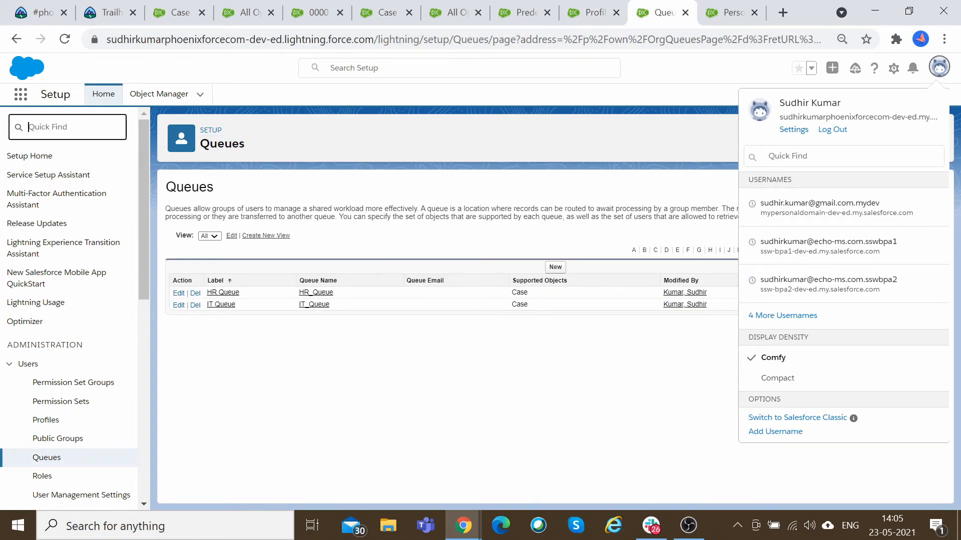
text(a)
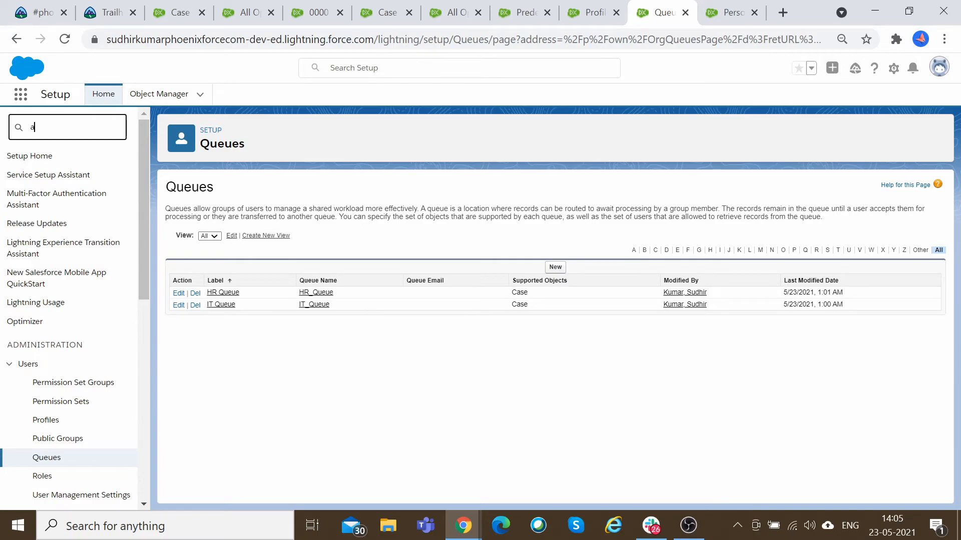
text(ase ass)
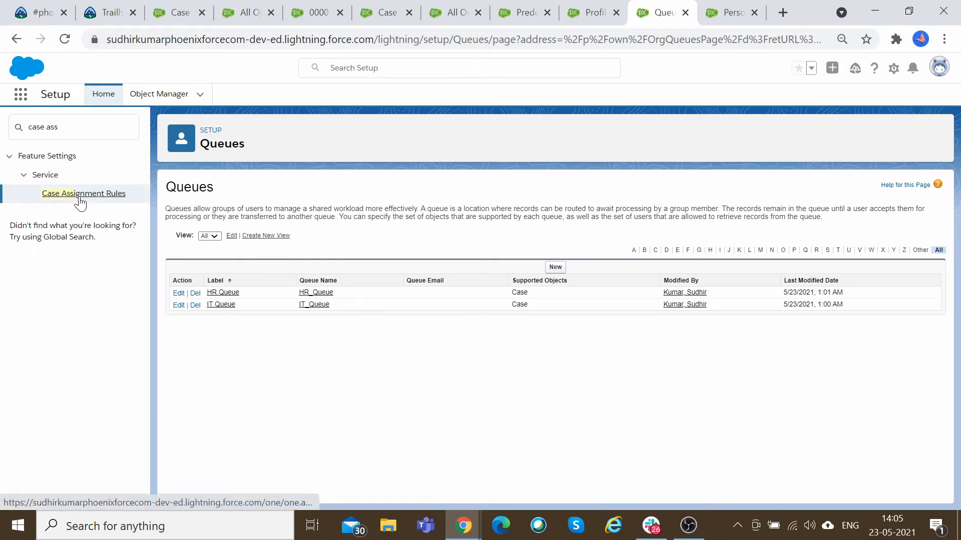
click(79, 195)
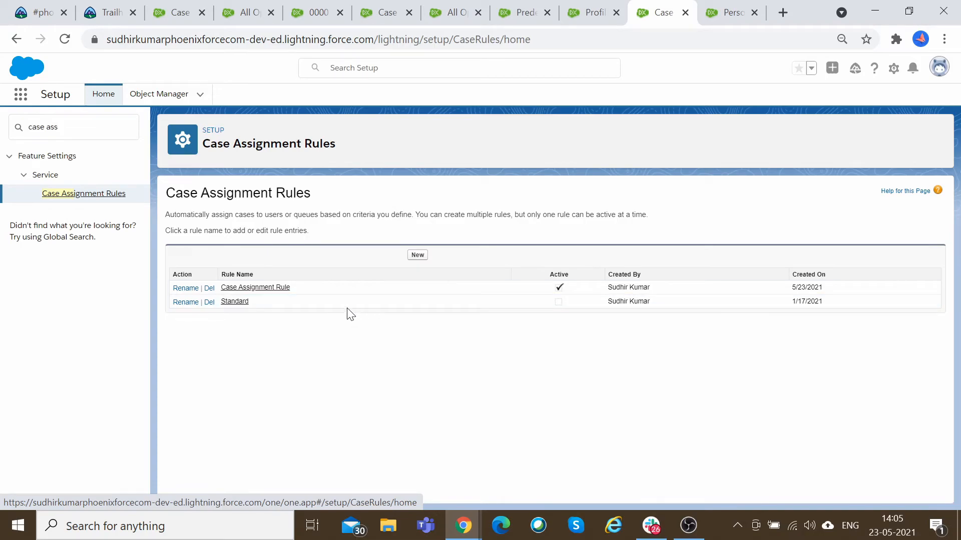
click(284, 289)
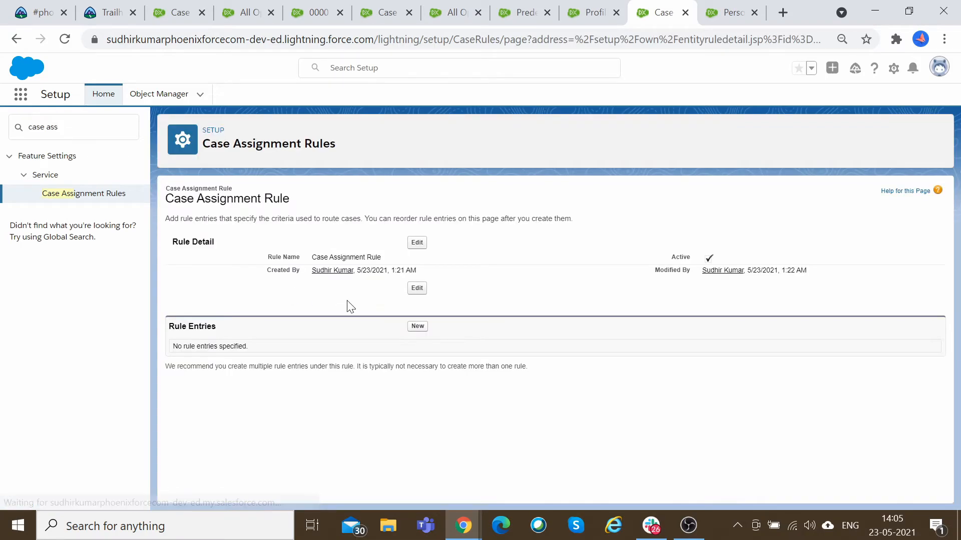
click(417, 327)
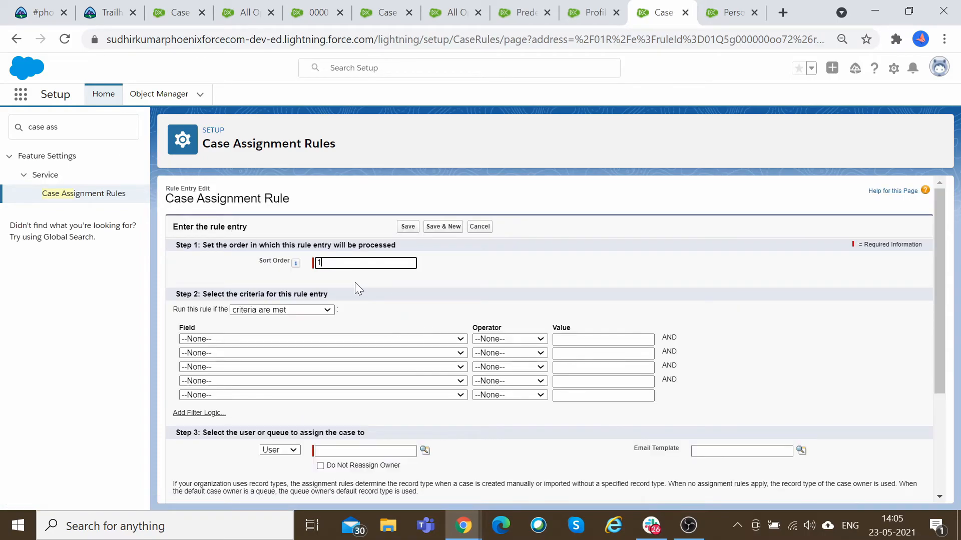
Set the rule entry criterion to Case: Case Record Type equals HR related queries.
click(292, 338)
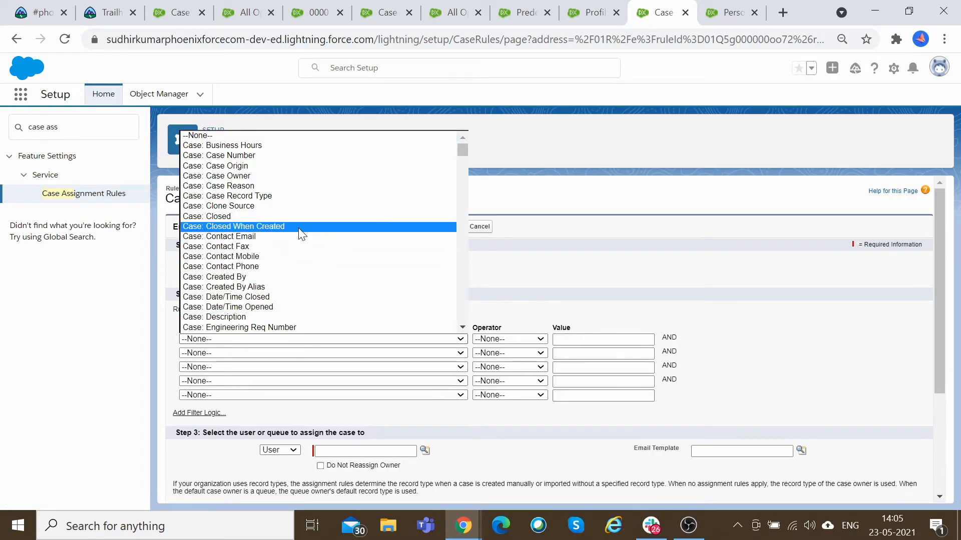
click(298, 198)
click(520, 339)
click(520, 353)
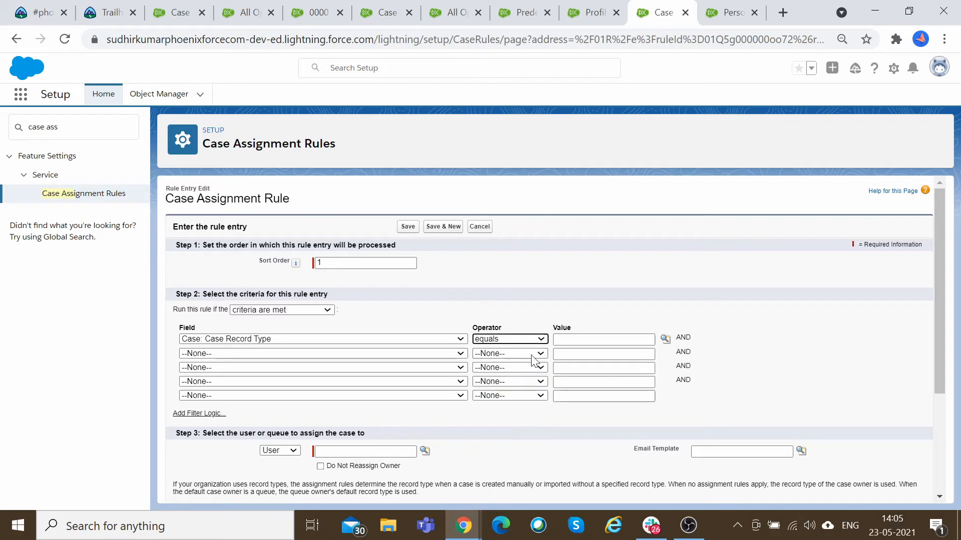
click(665, 339)
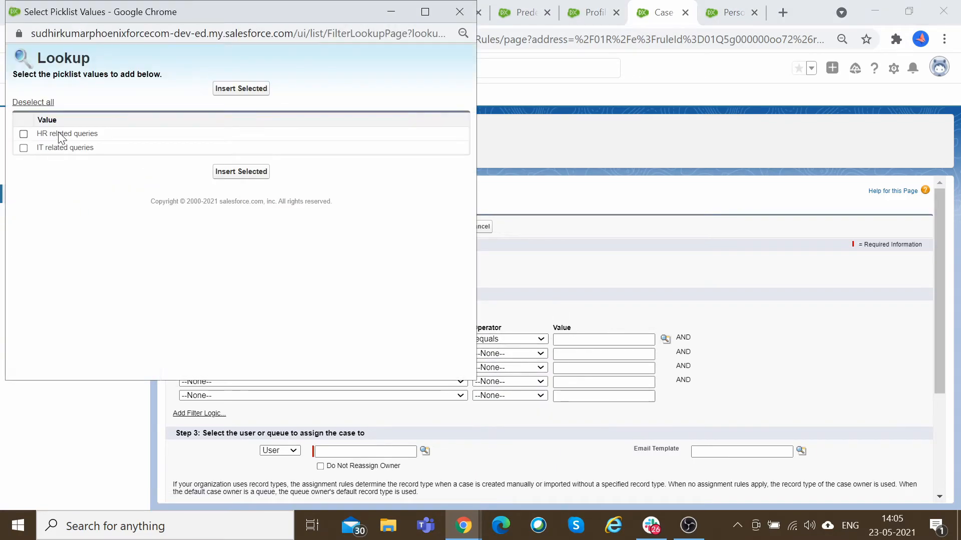
click(241, 172)
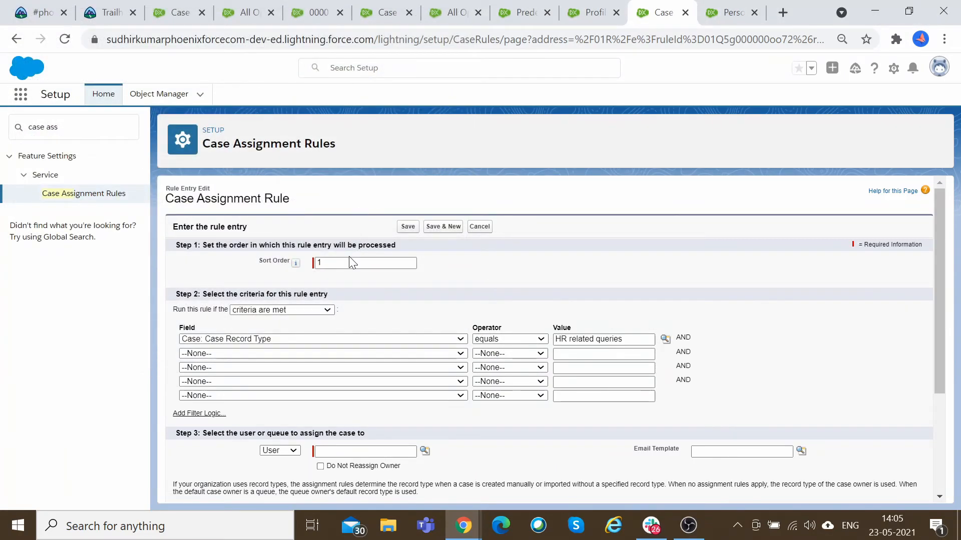
Assign cases matching the rule entry to the HR Queue.
scroll(364, 328, down, 3)
scroll(364, 328, up, 1)
scroll(364, 328, down, 1)
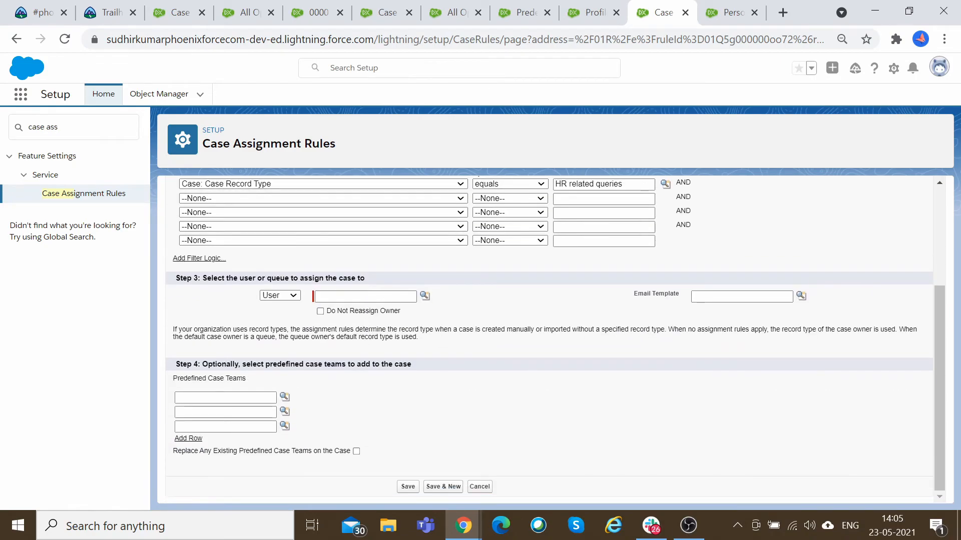
click(293, 297)
click(273, 314)
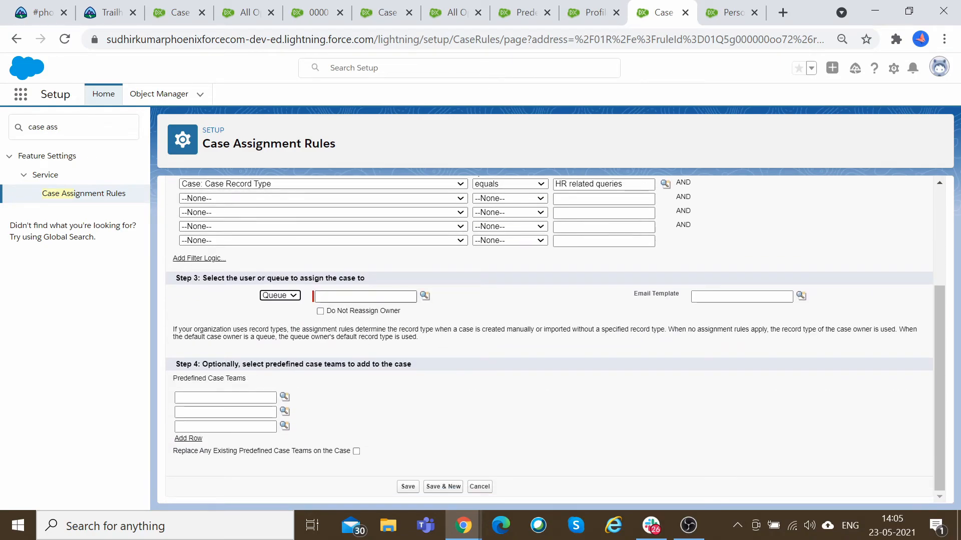
click(425, 296)
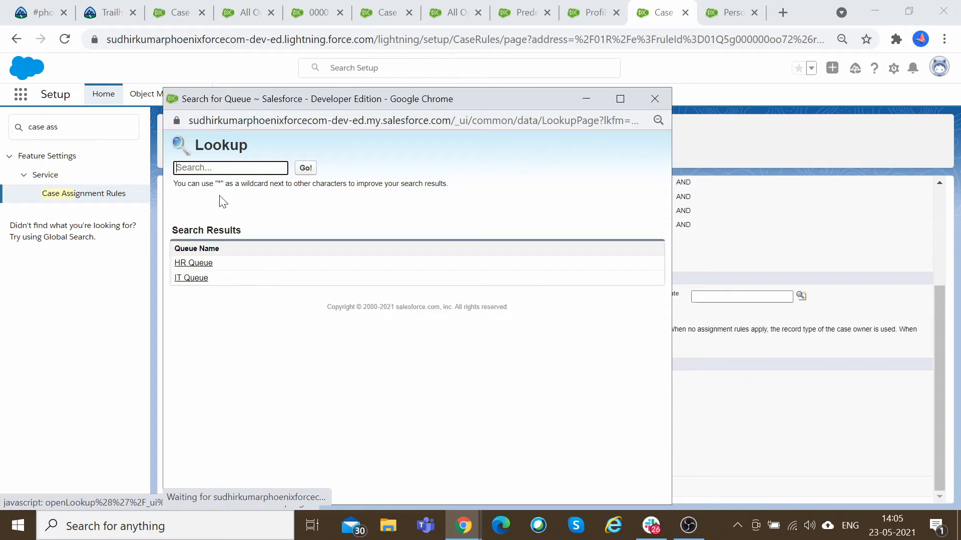
click(205, 263)
Set the rule entry's email template to Support: Case Assignment Notification.
click(742, 296)
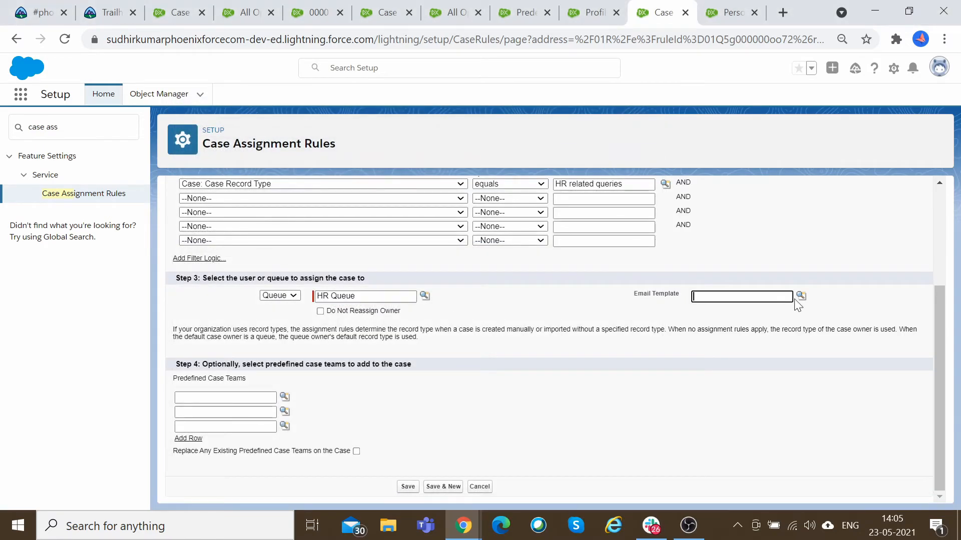
click(800, 296)
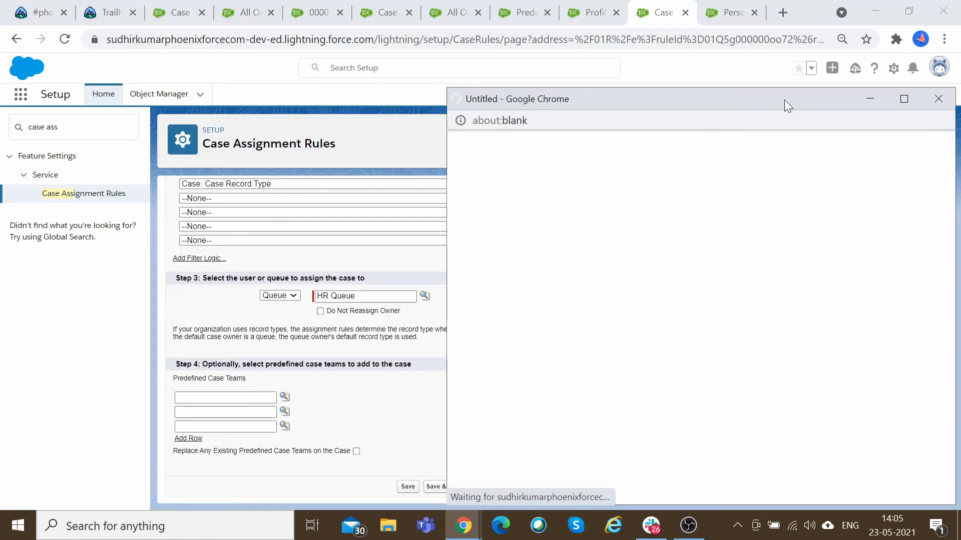
drag(785, 101, 560, 100)
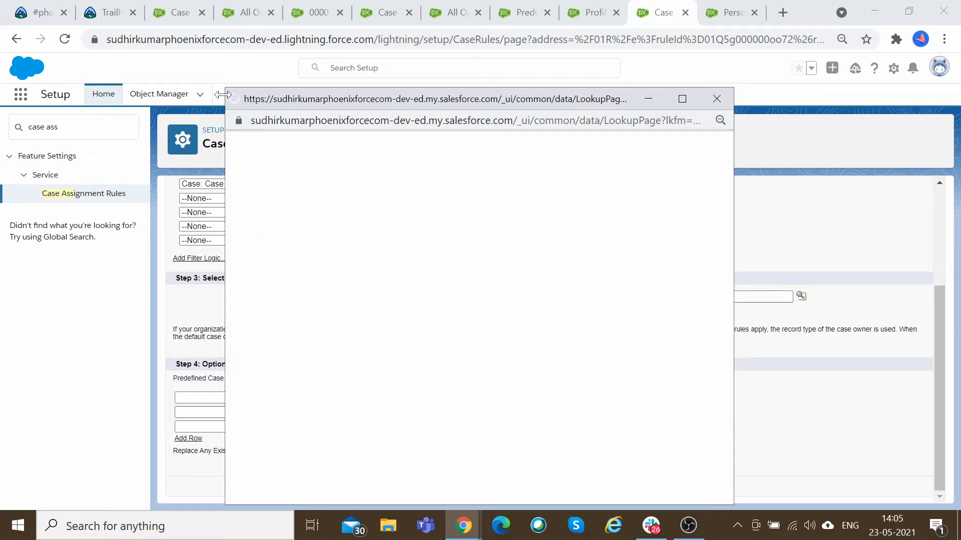
drag(221, 94, 126, 94)
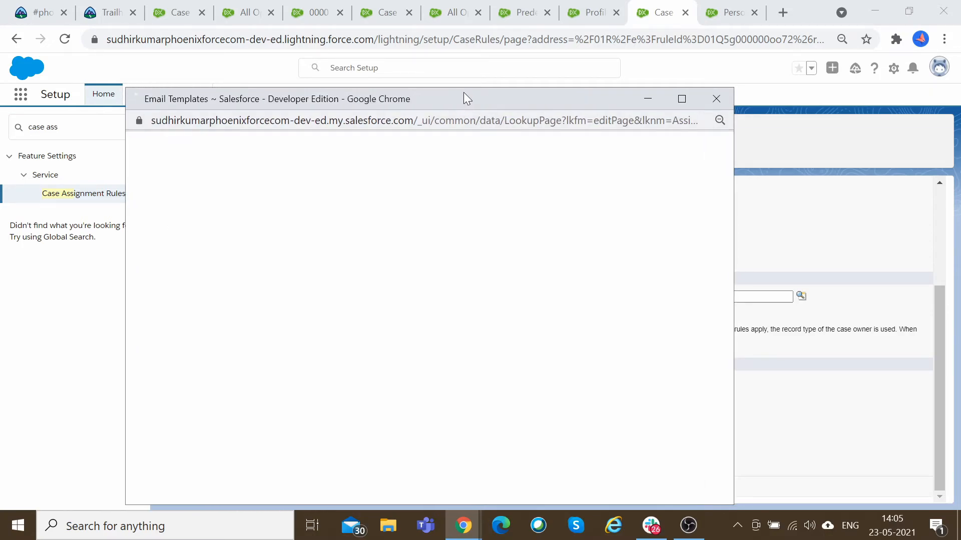
drag(466, 97, 483, 53)
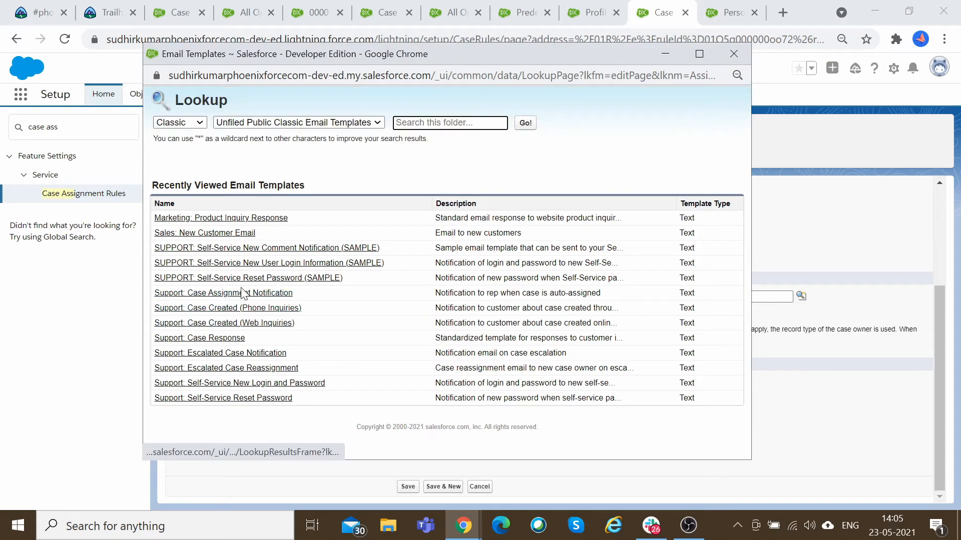
click(287, 294)
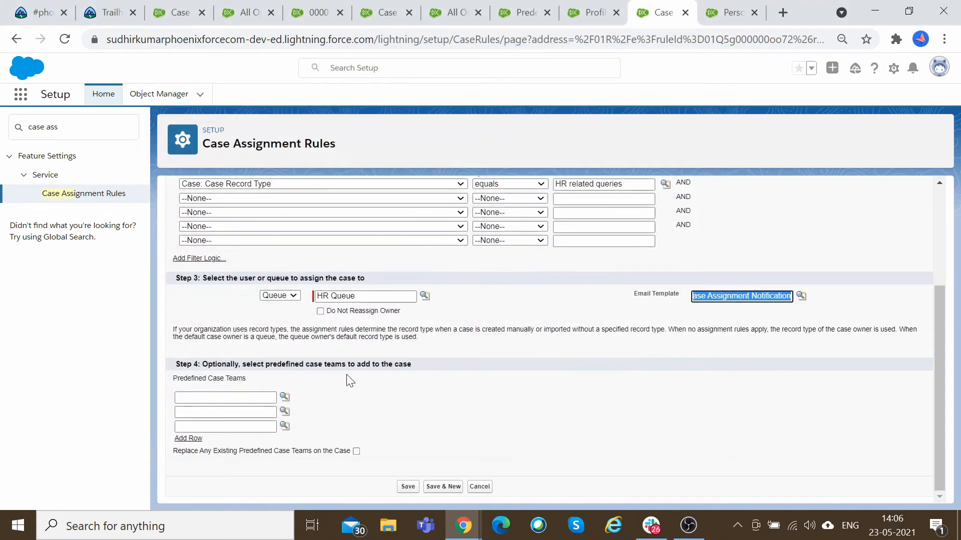
Review the exam guide's Service and Support case automation topics in the Trailhead tab.
drag(187, 364, 401, 371)
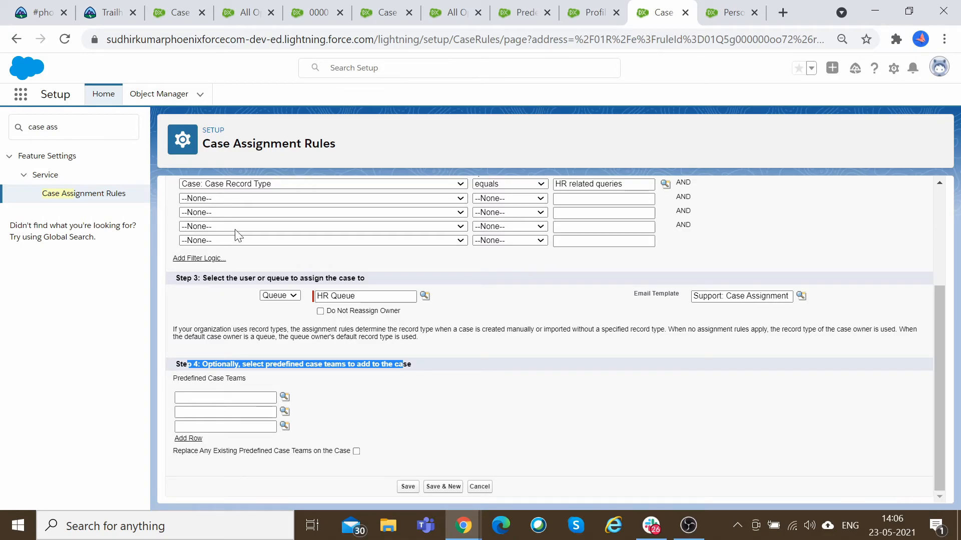
click(106, 11)
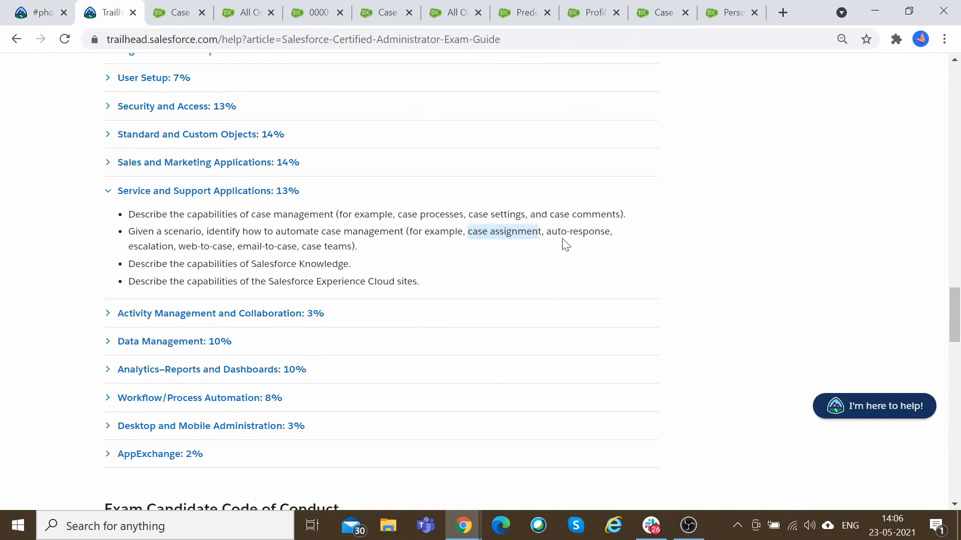
click(248, 241)
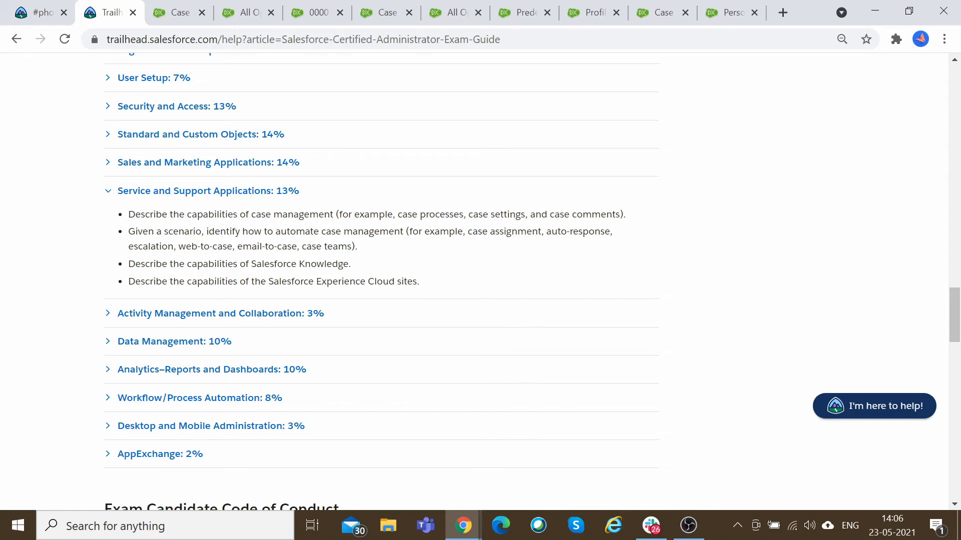
click(681, 10)
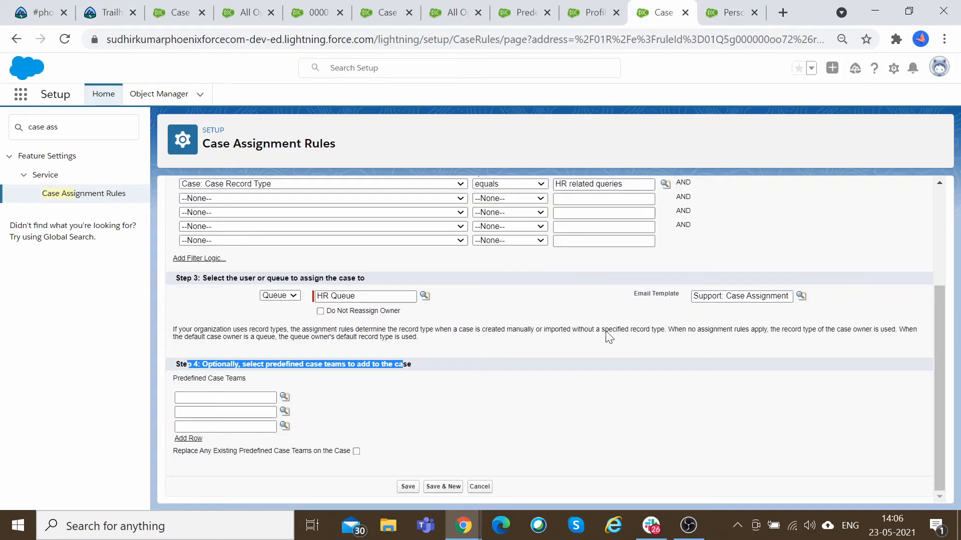
Add the HR Team as a predefined case team and save the rule entry.
click(587, 302)
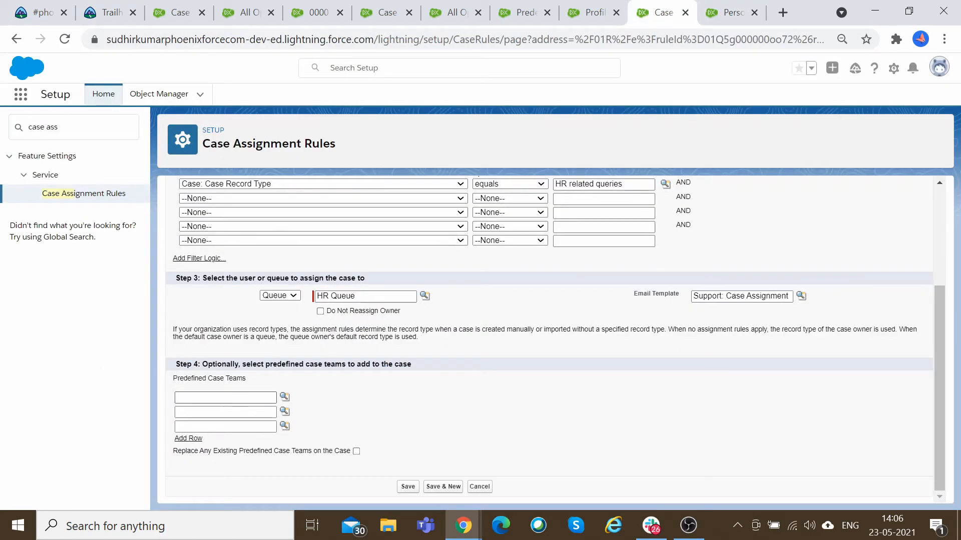
click(285, 397)
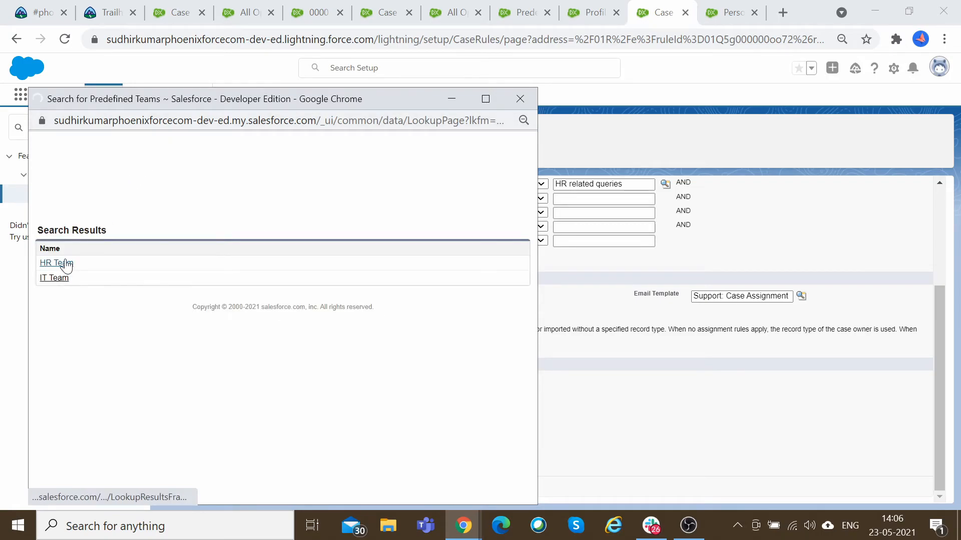
click(56, 263)
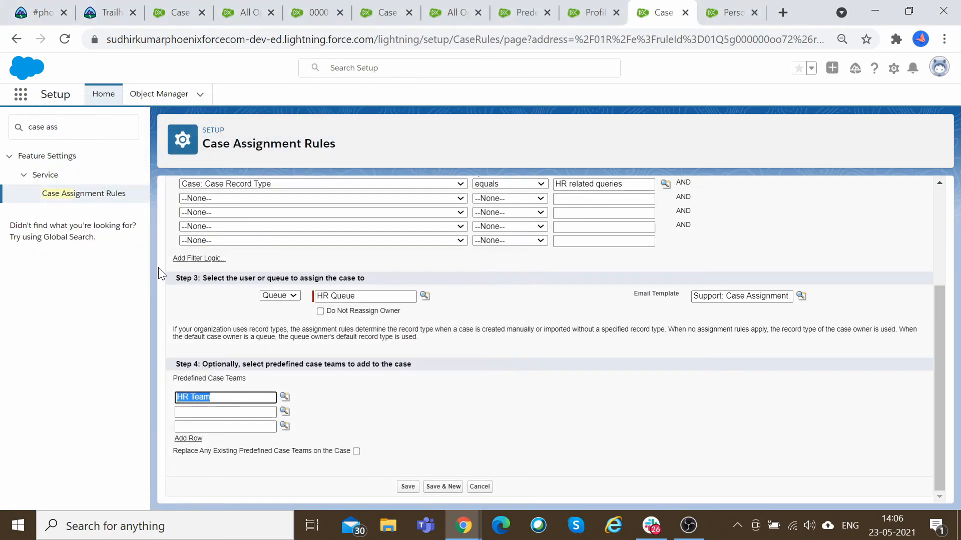
click(408, 486)
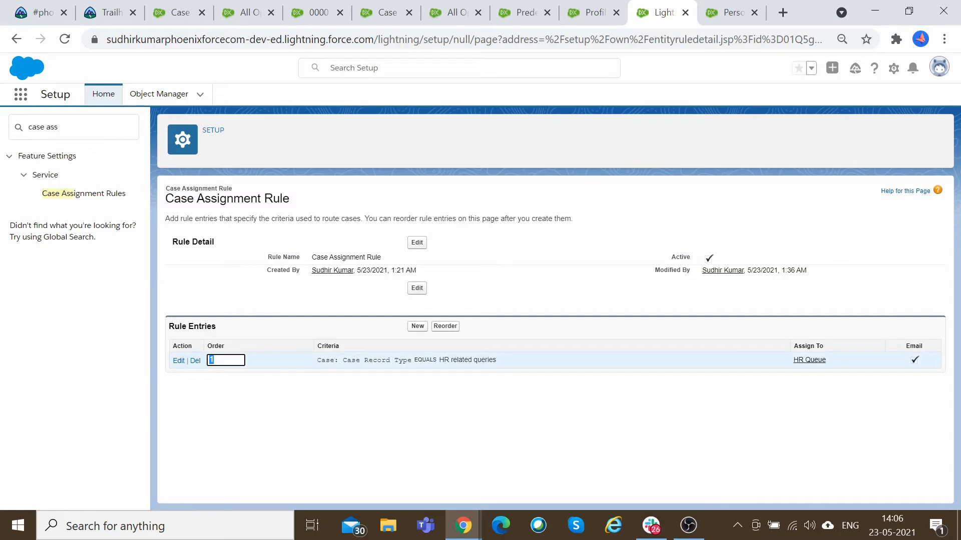
Start another new rule entry for the Case Assignment Rule.
drag(347, 360, 481, 360)
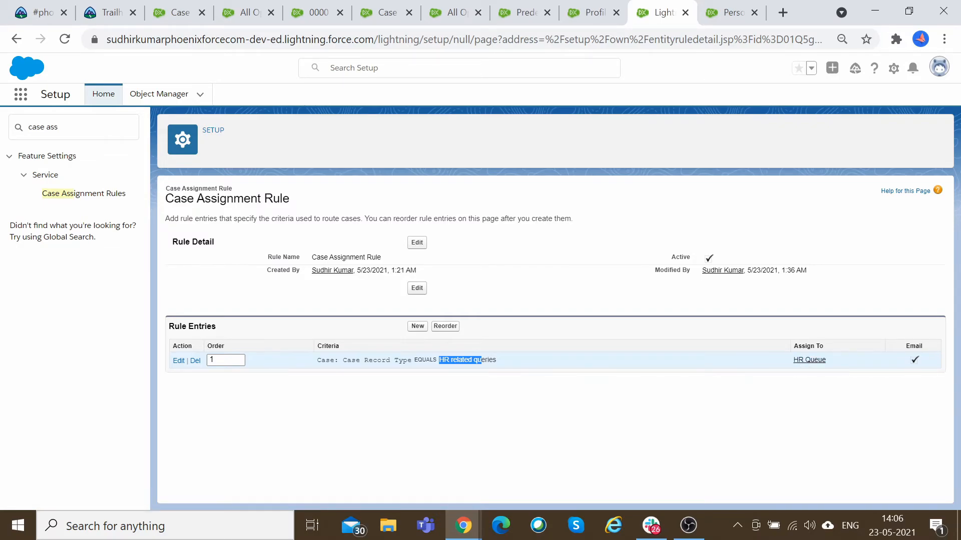
click(417, 326)
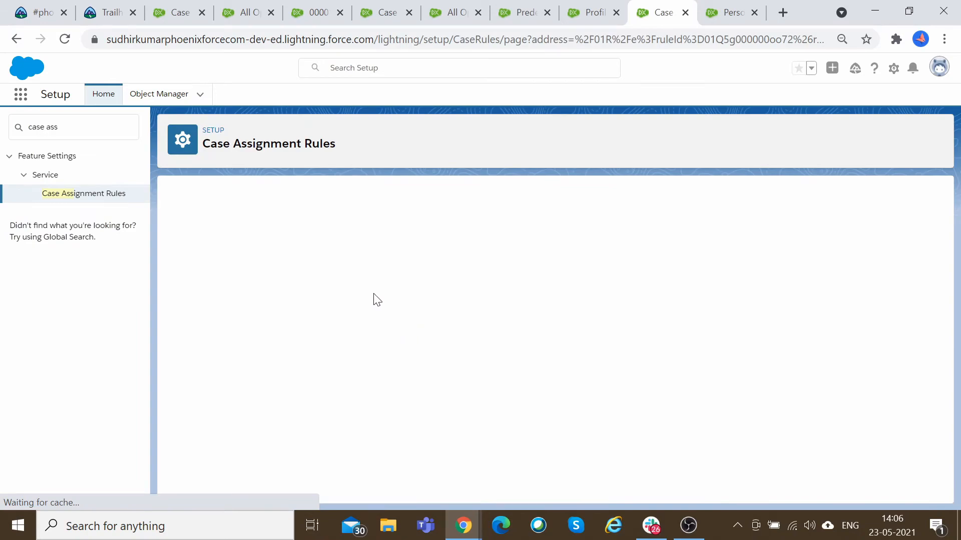
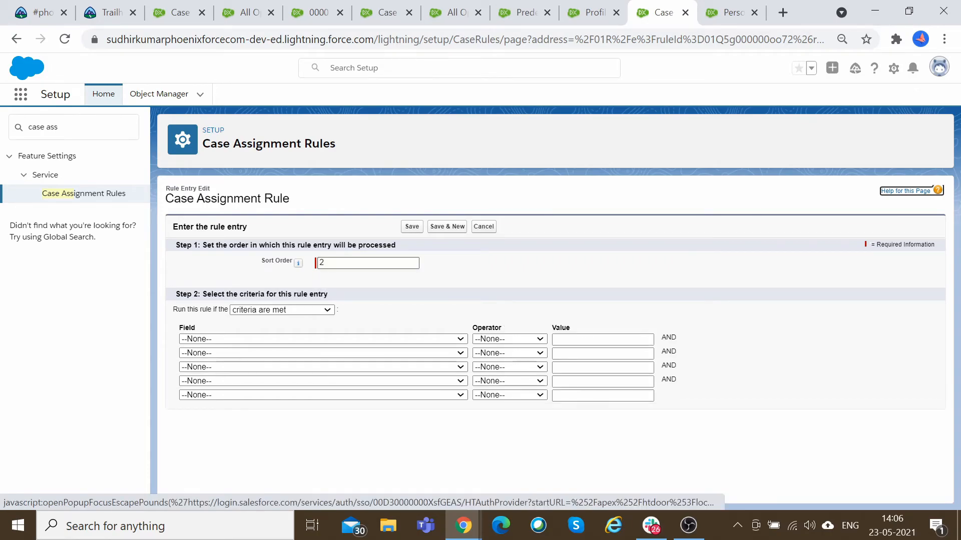
Set the rule entry criterion to Case: Case Record Type equals IT related queries.
click(303, 339)
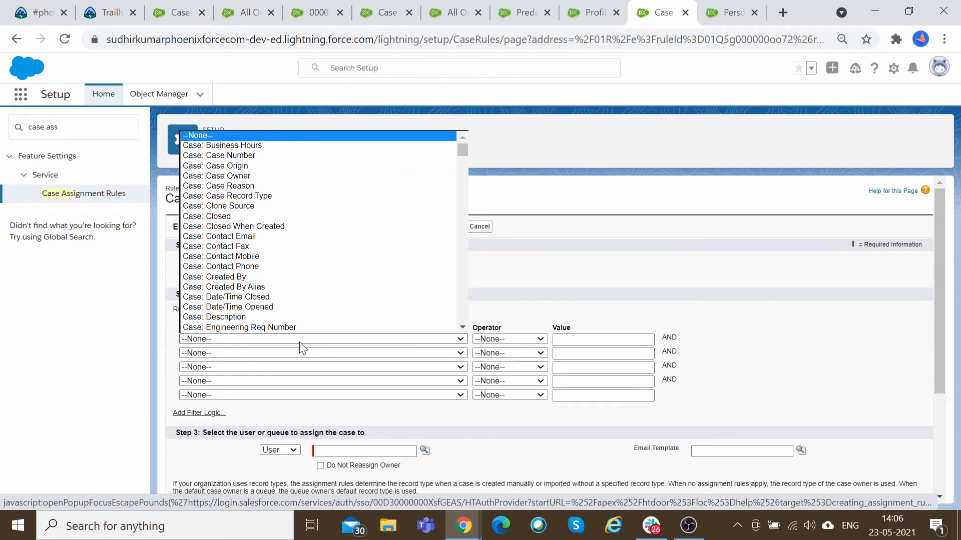
click(286, 196)
click(512, 339)
click(513, 359)
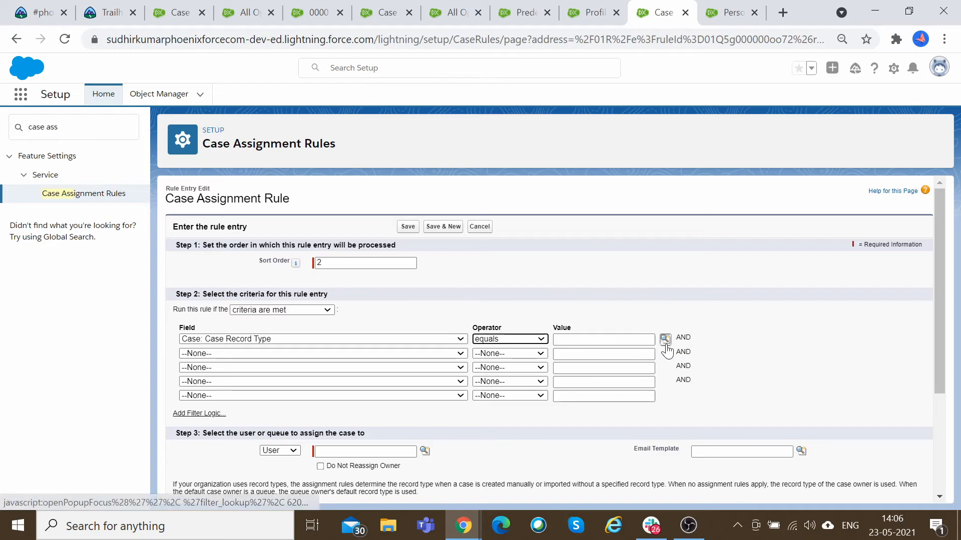
click(665, 338)
click(24, 147)
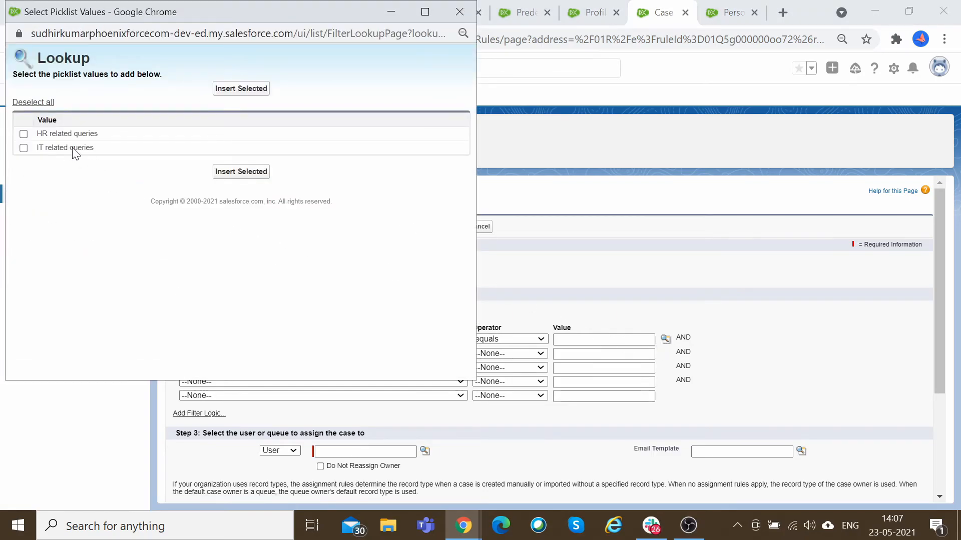
click(242, 172)
Assign matching cases to the IT Queue queue with the Support: Case Assignment Notification email template.
scroll(307, 313, down, 3)
click(280, 300)
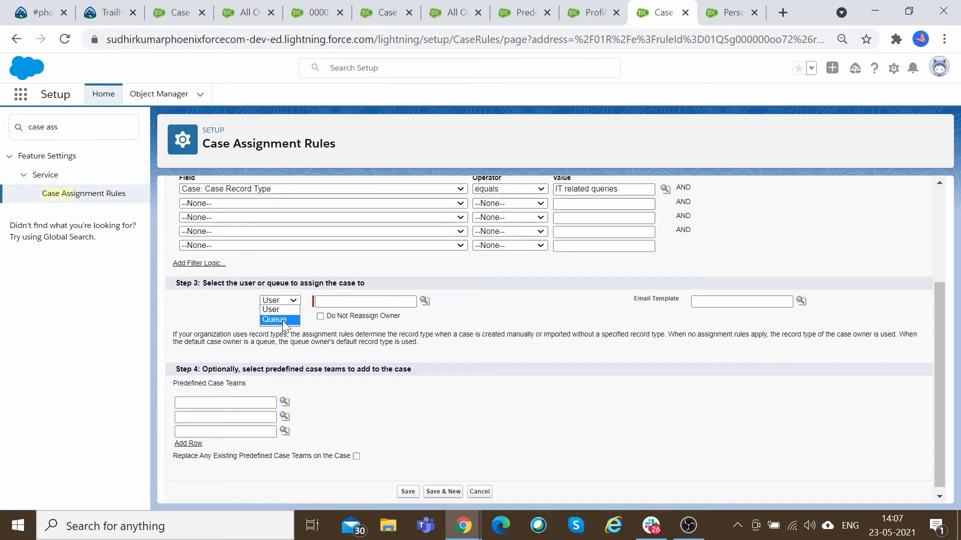
click(275, 322)
click(425, 301)
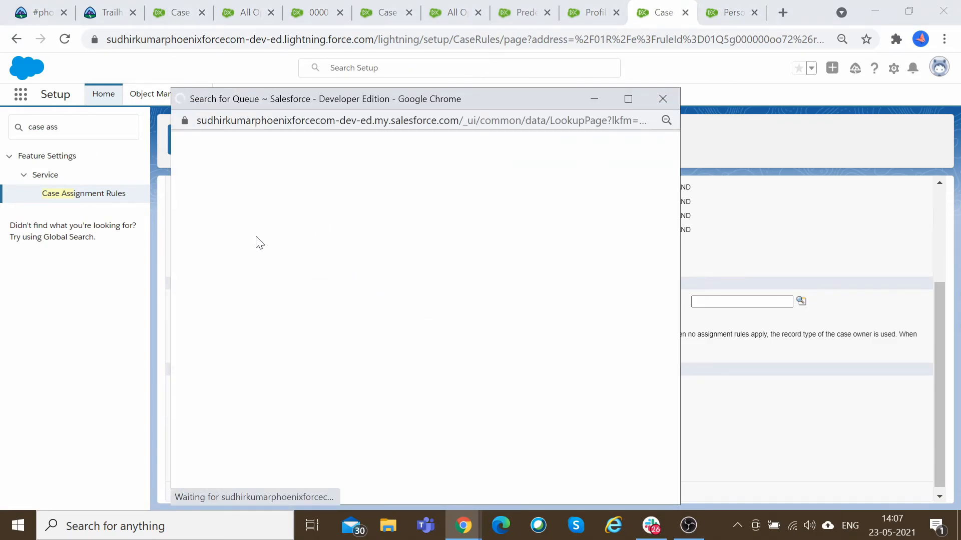
click(202, 278)
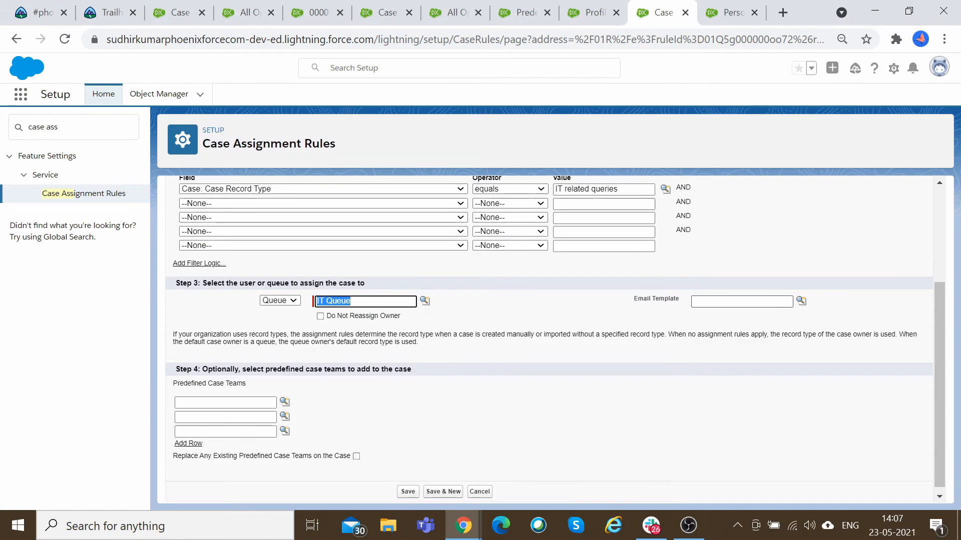
click(801, 301)
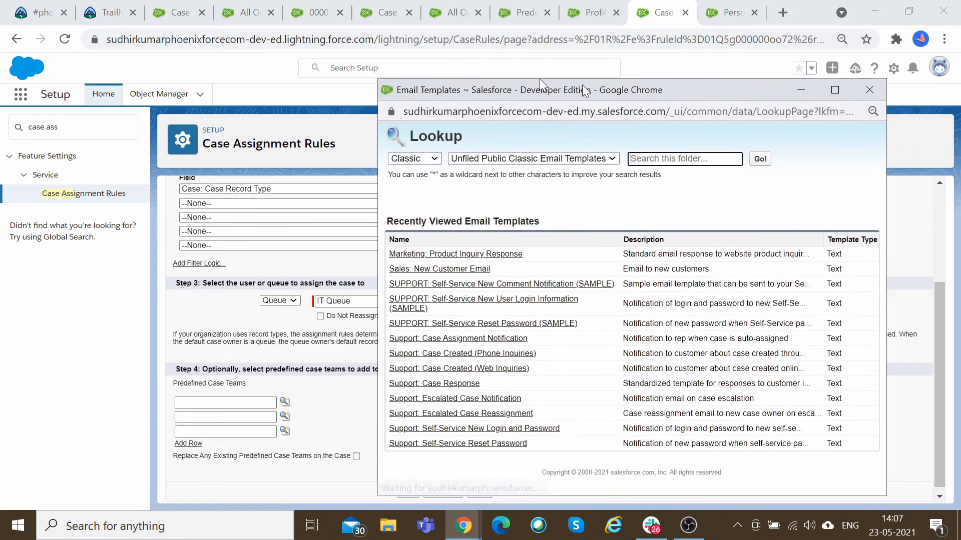
click(429, 330)
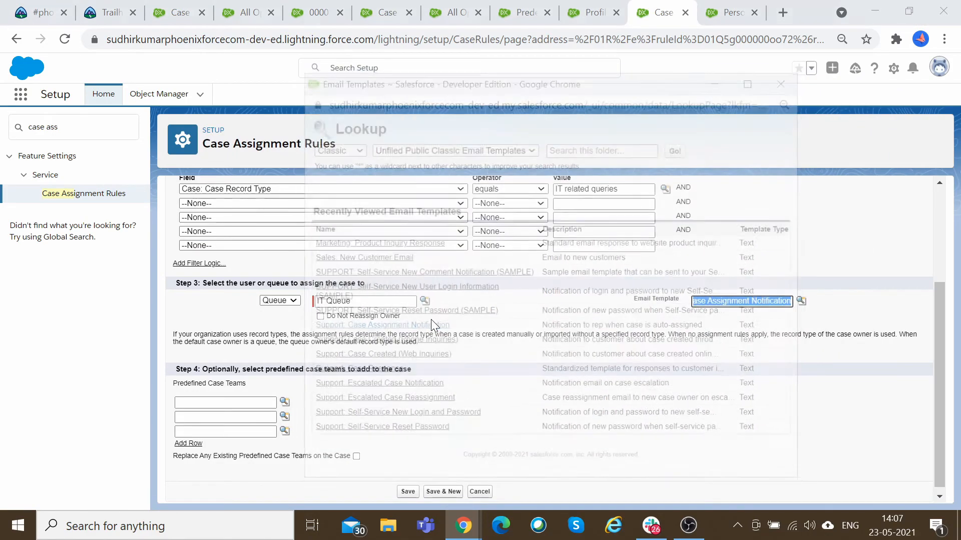
Add the IT Team as a predefined case team and save the rule entry.
click(284, 401)
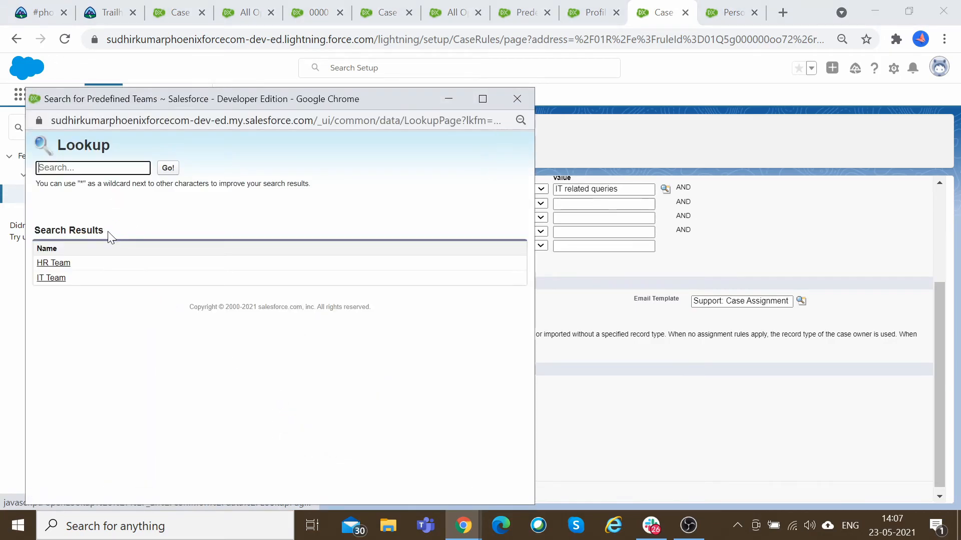
click(65, 281)
click(408, 491)
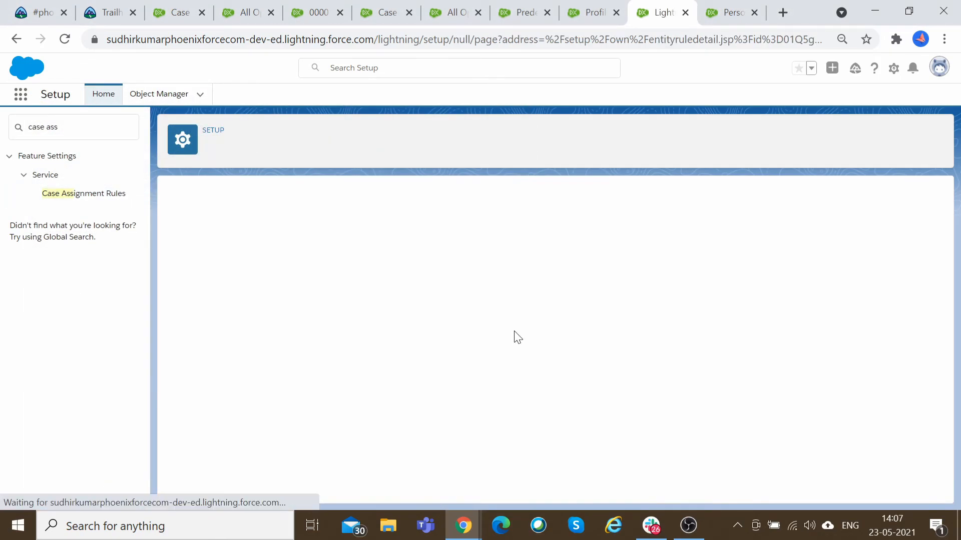
click(544, 430)
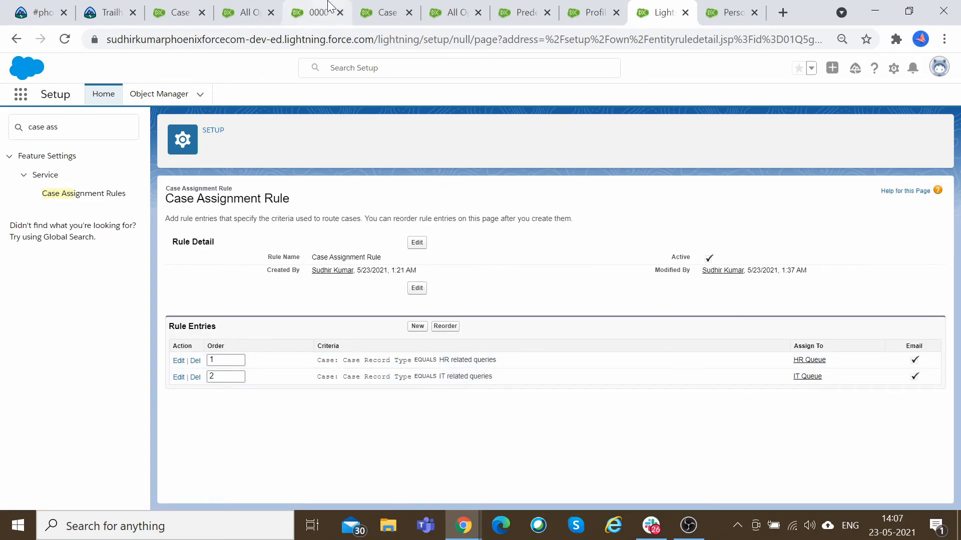
click(313, 12)
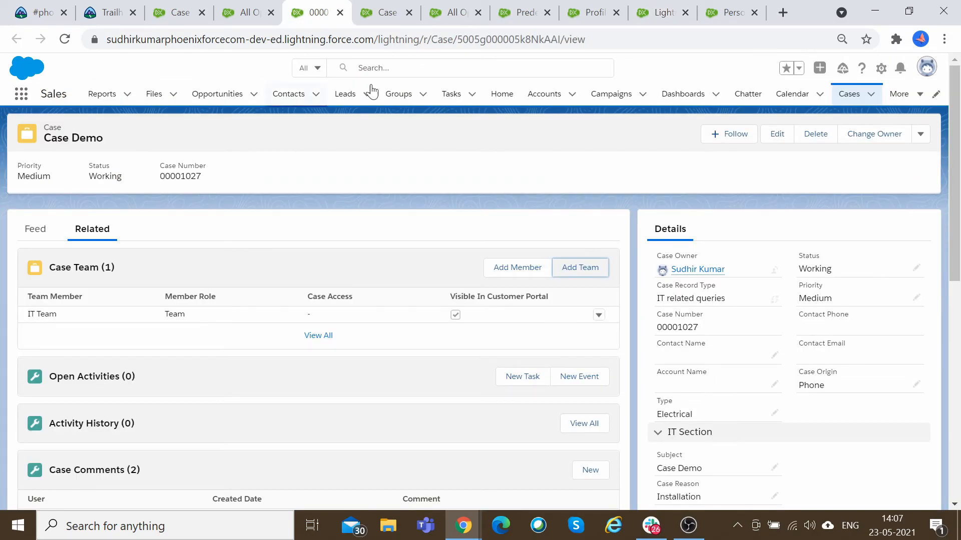
click(70, 41)
click(254, 6)
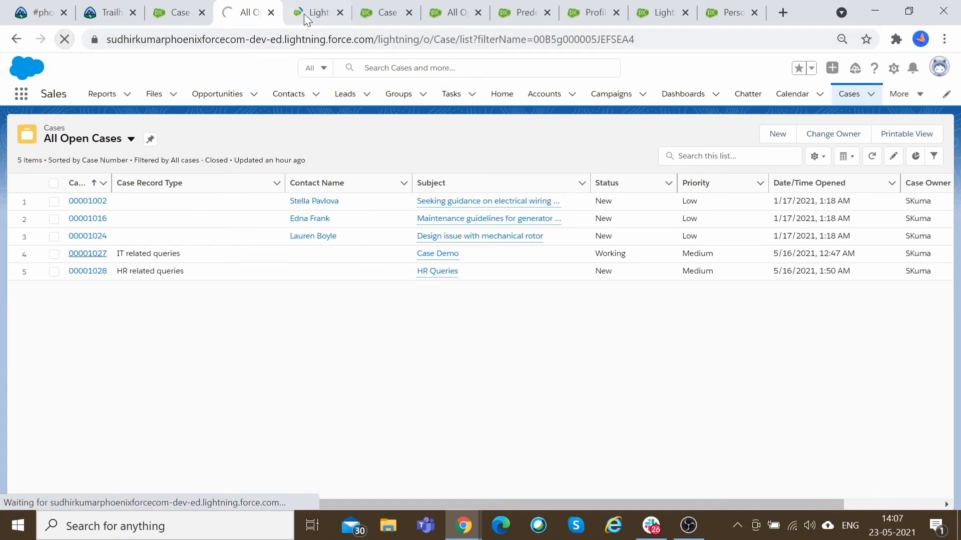
click(389, 10)
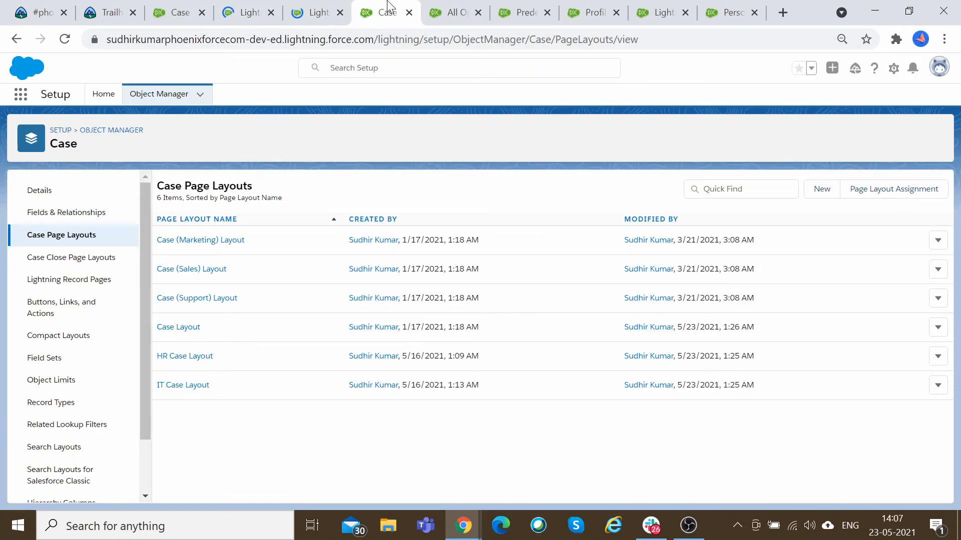
Start a new IT related queries case and set its Case Origin to Phone.
click(229, 6)
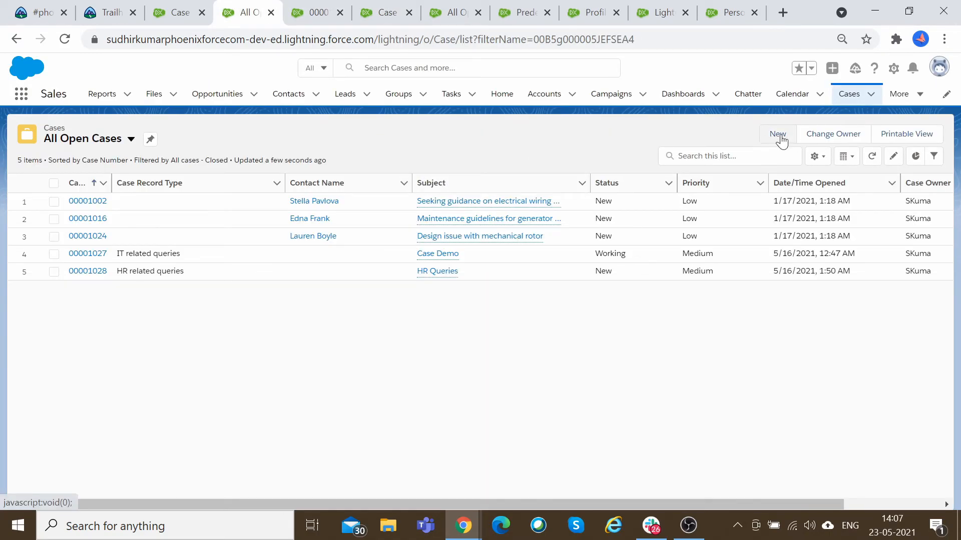
click(779, 135)
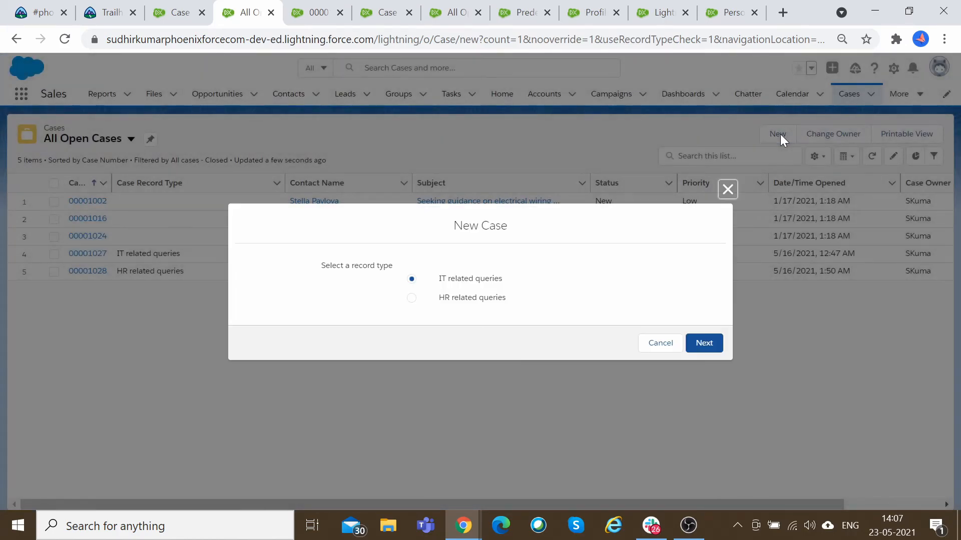
click(705, 342)
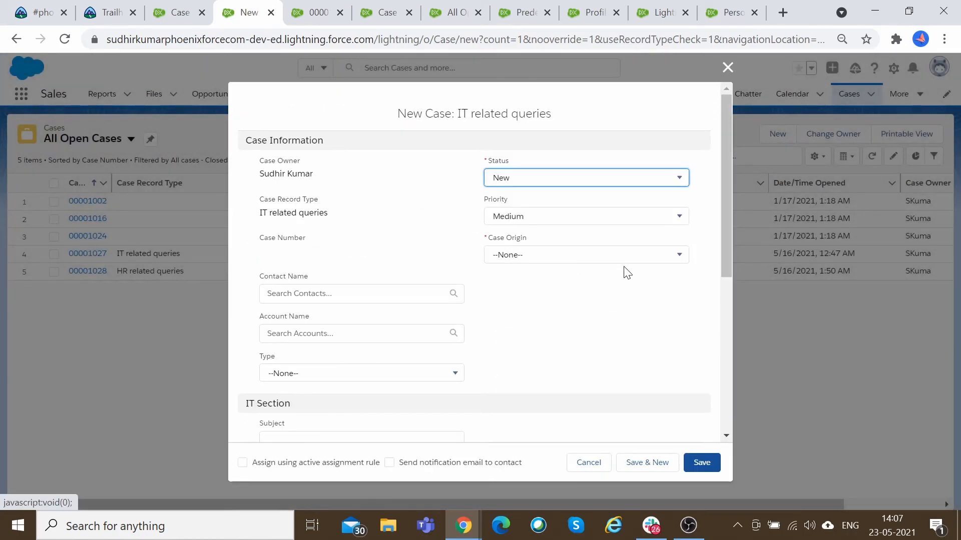
click(539, 256)
click(539, 296)
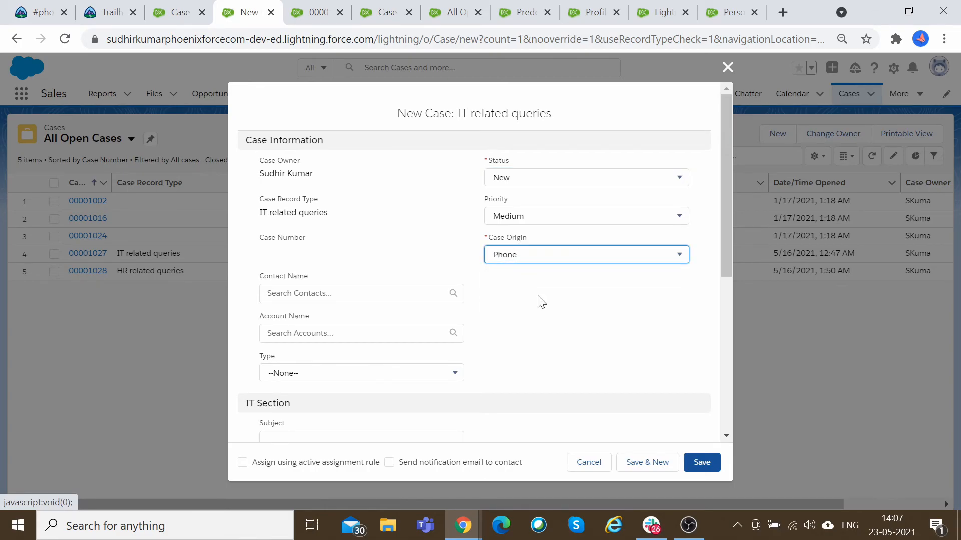
Enter the subject IT Query - Bill Missing, case reason Installation and description Test 1.
scroll(541, 303, down, 3)
scroll(519, 309, down, 1)
click(362, 215)
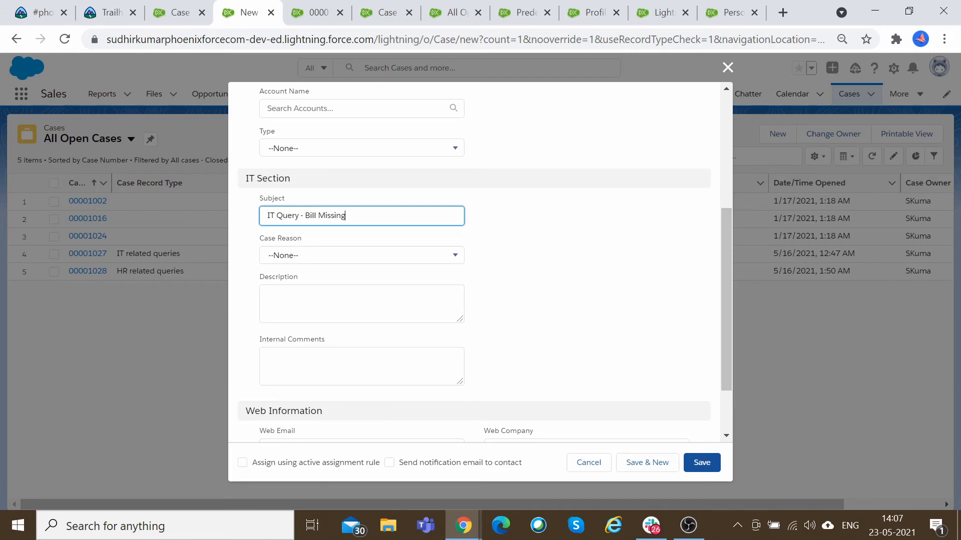
click(326, 259)
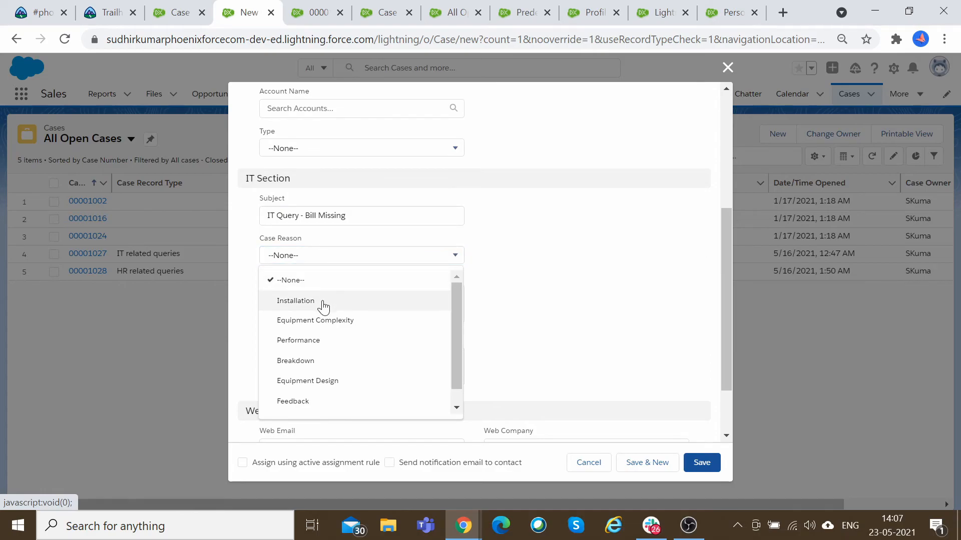
click(323, 303)
click(322, 303)
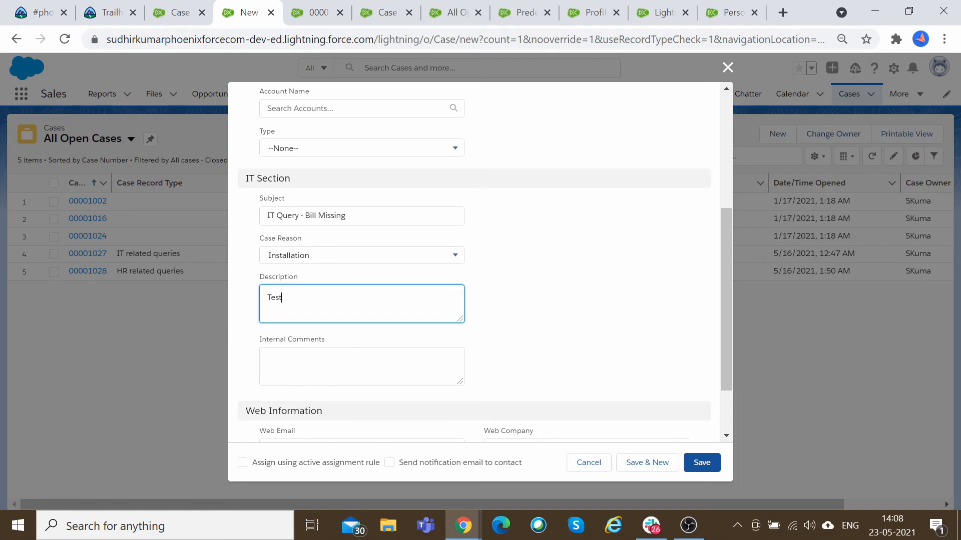
scroll(479, 260, down, 2)
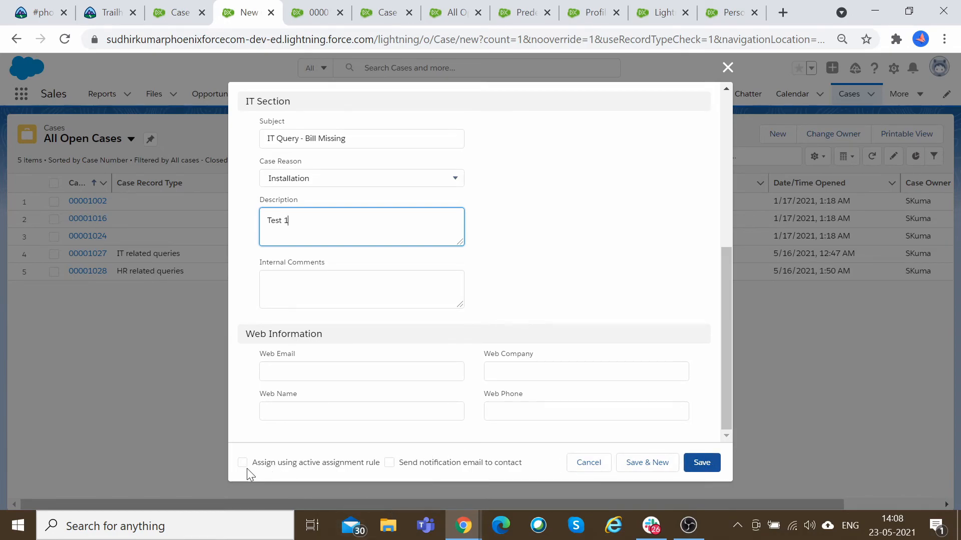
In the IT Case Layout's layout properties, make the case assignment checkbox Default and email notification selected by default, then save the layout.
drag(260, 468, 377, 468)
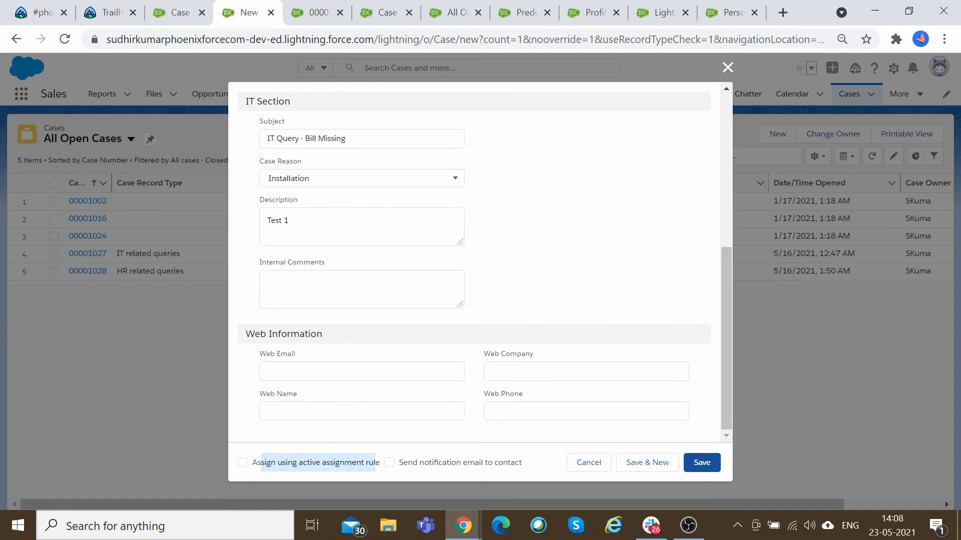
key(ctrl+Tab)
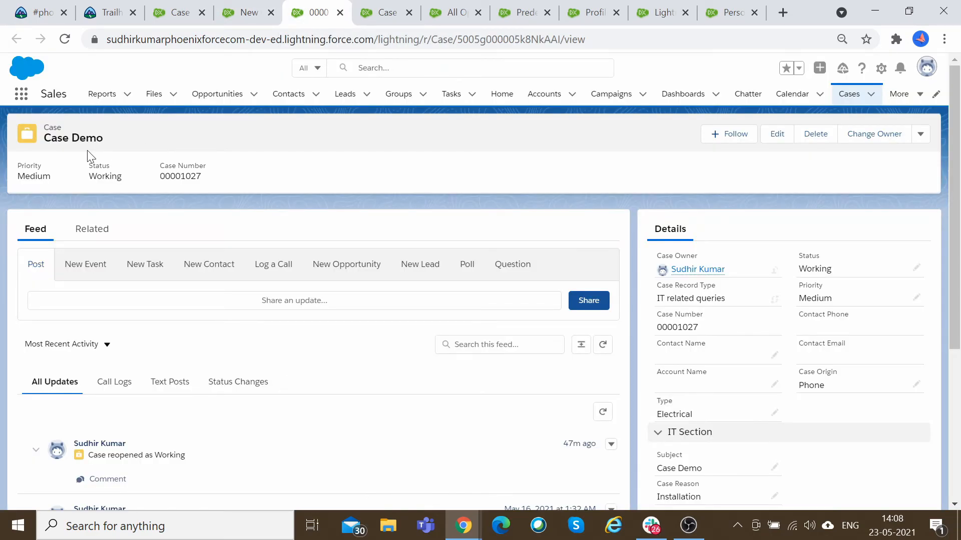
click(395, 11)
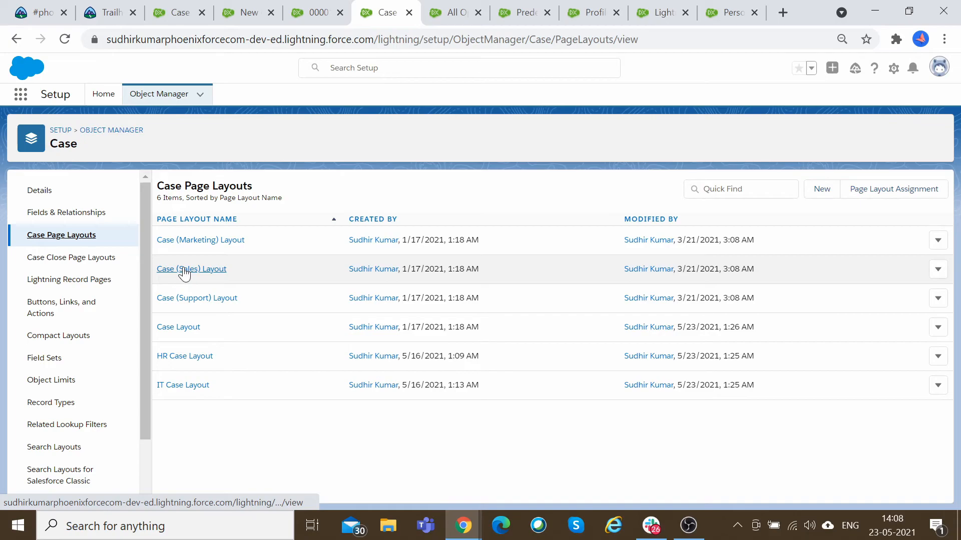
click(244, 12)
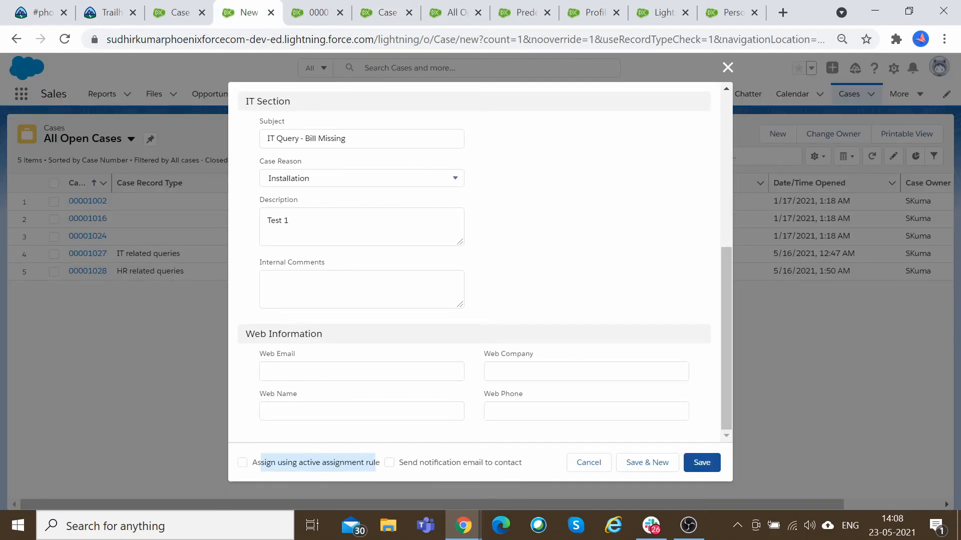
click(392, 19)
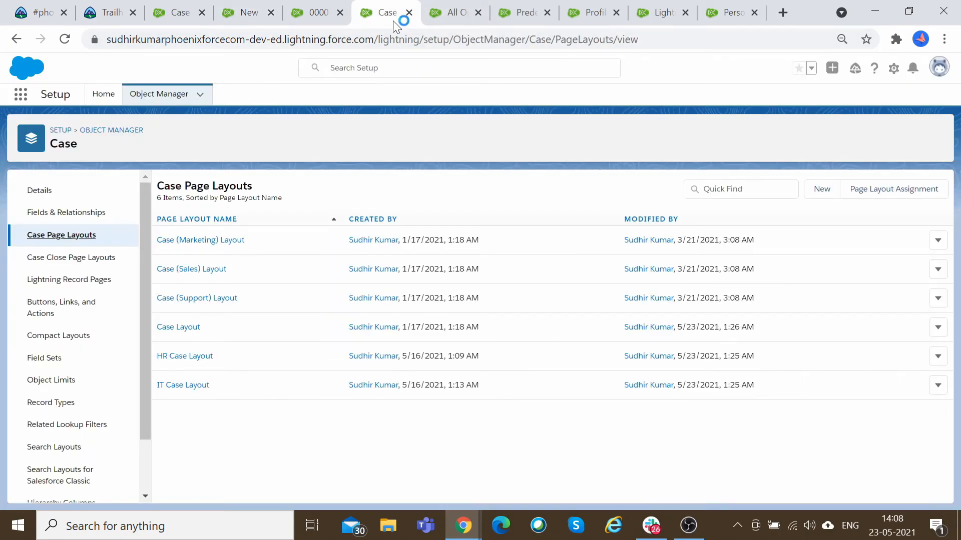
click(190, 387)
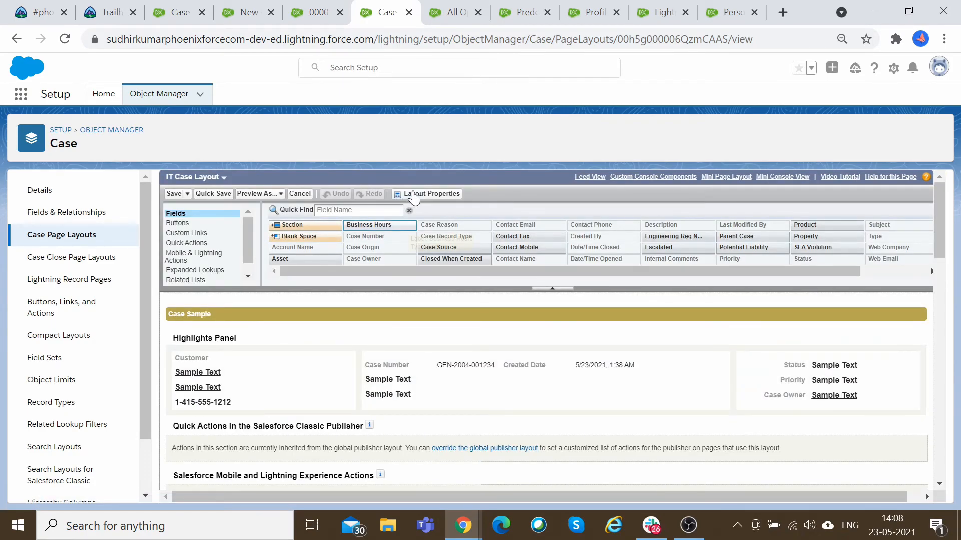
click(449, 194)
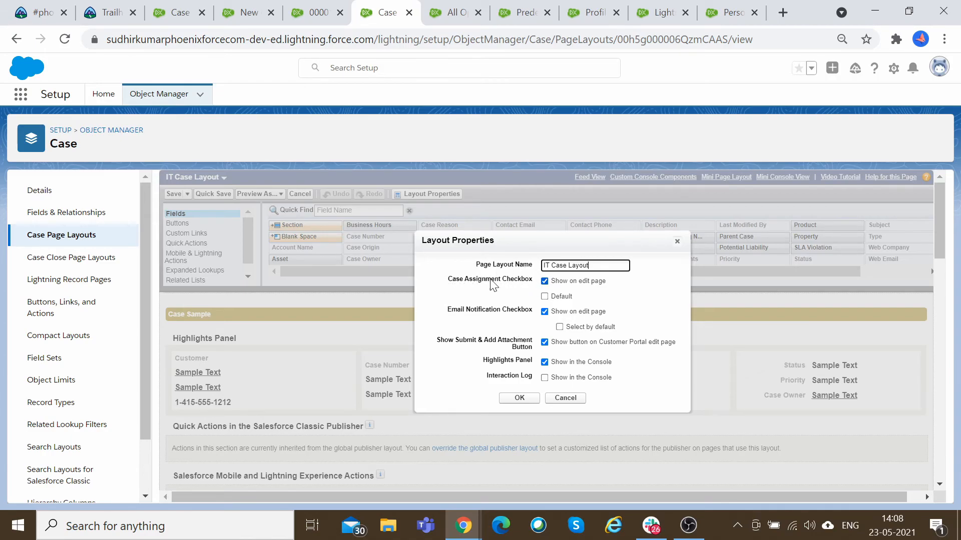
click(544, 296)
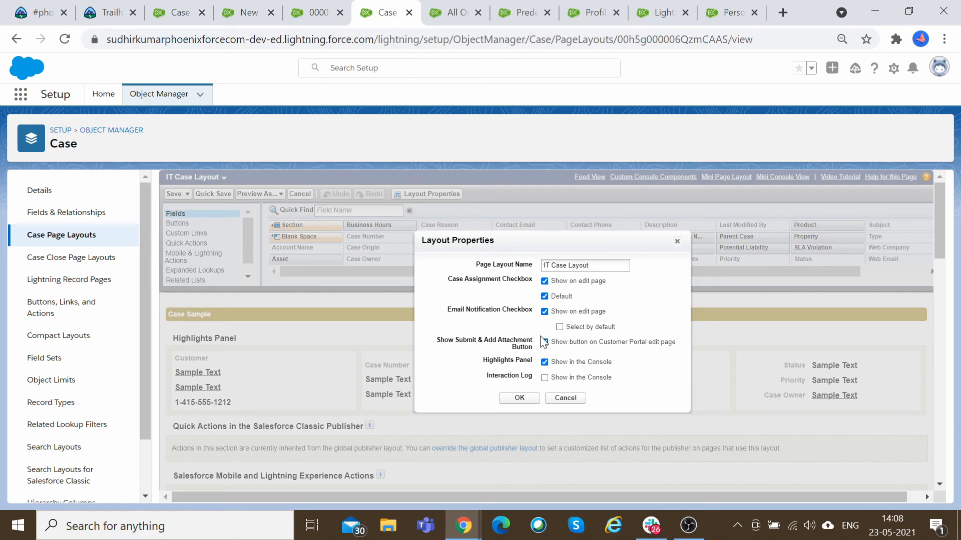
click(560, 327)
click(544, 311)
click(521, 398)
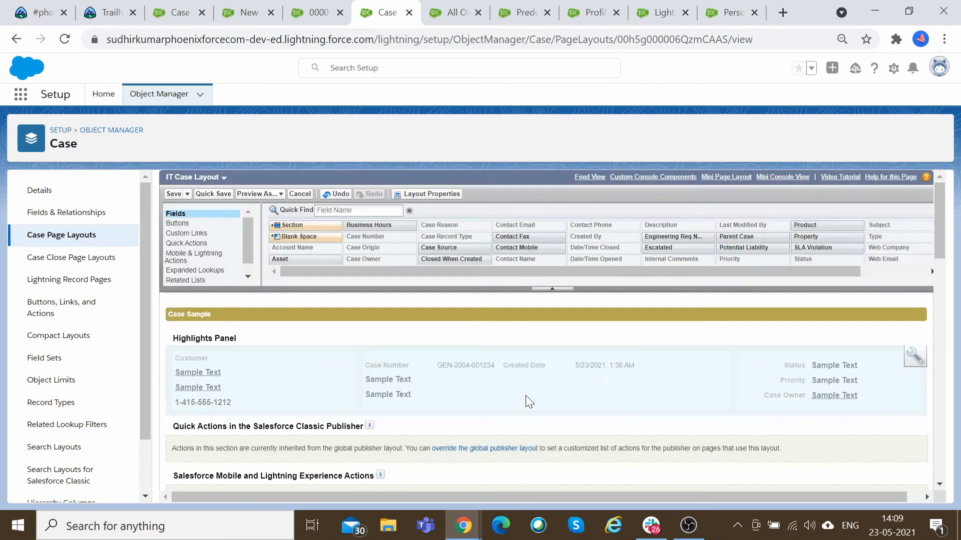
click(175, 194)
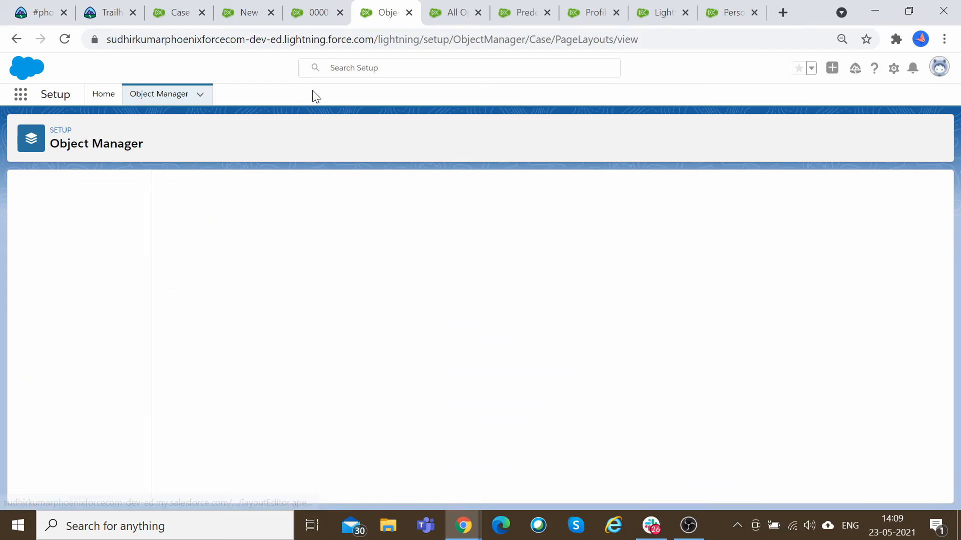
Save the new IT Query - Bill Missing case.
click(316, 10)
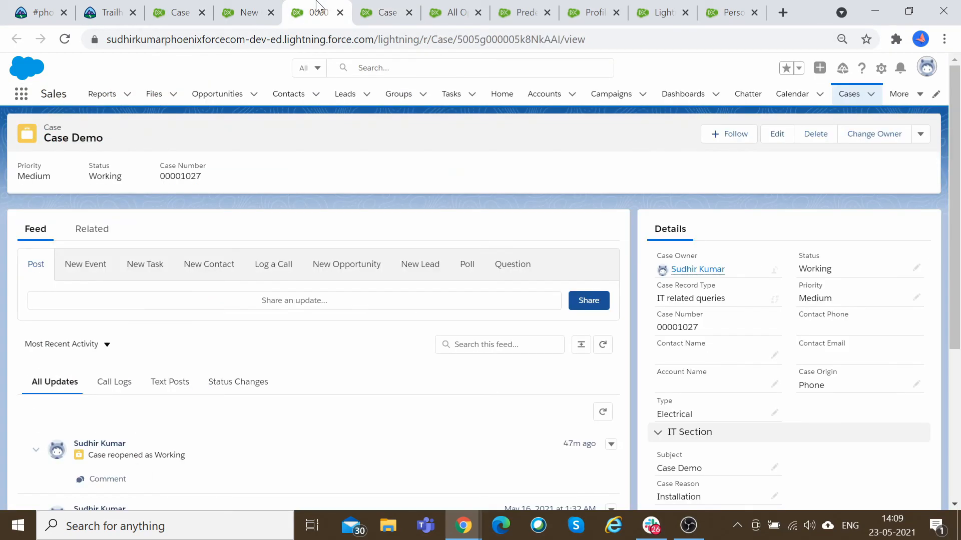
click(258, 11)
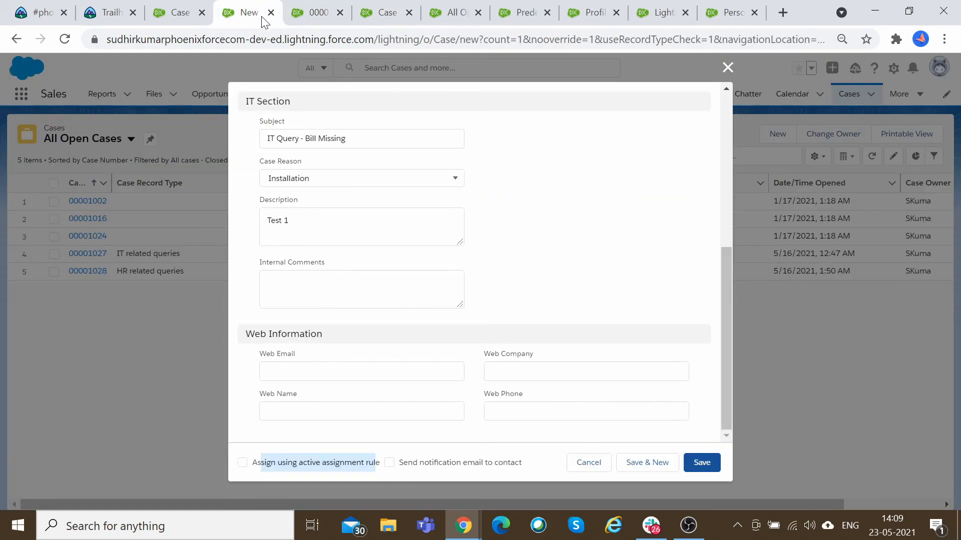
click(702, 462)
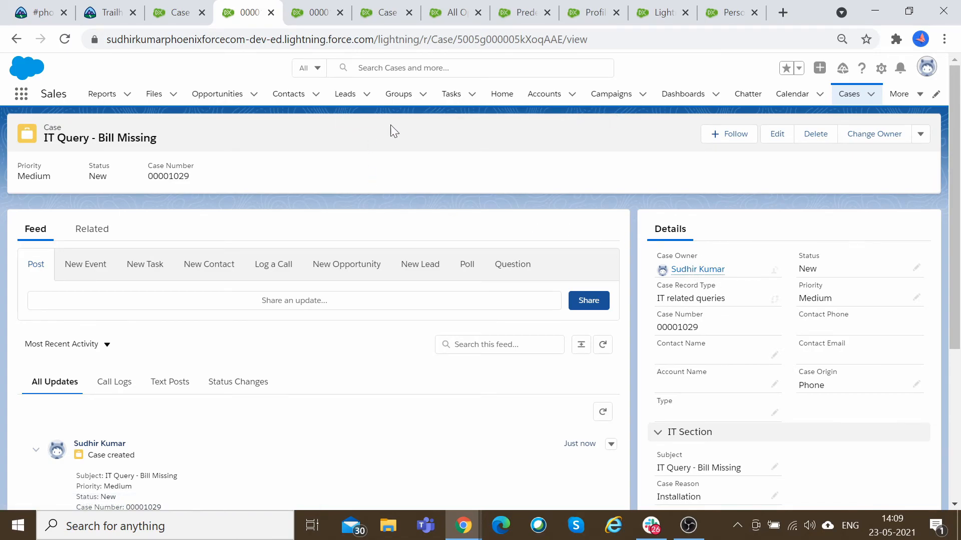
Clone the IT Query - Bill Missing case, change its subject to IT Query - Bill Missing 11, and save it.
click(65, 39)
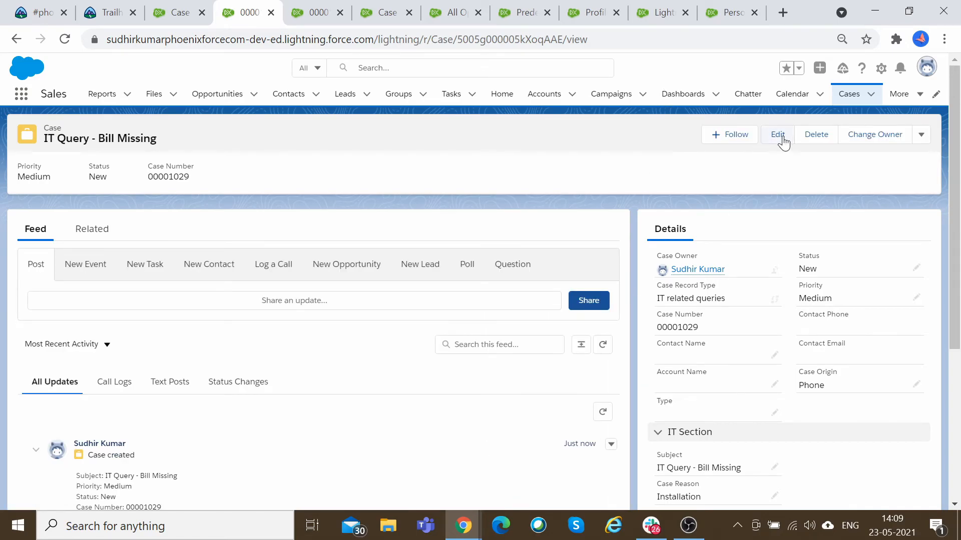
click(920, 134)
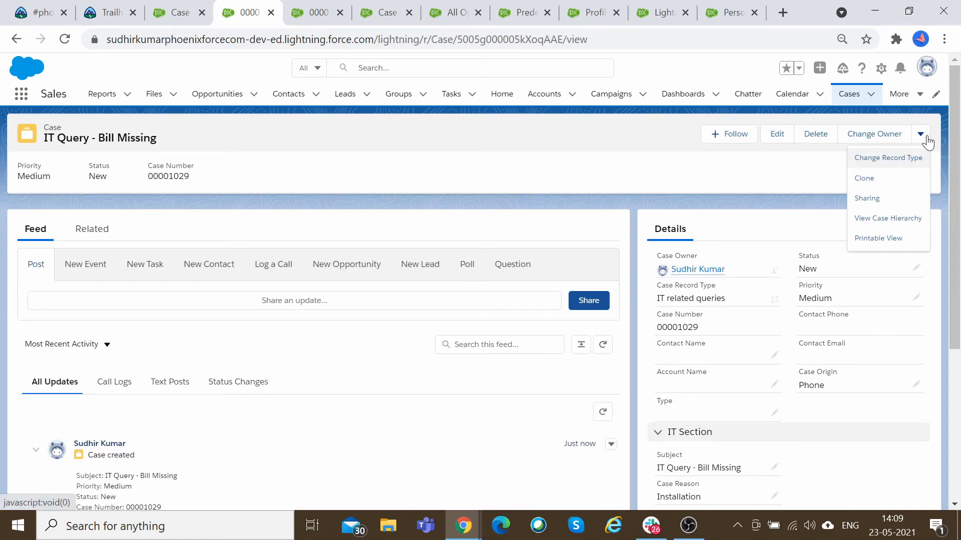
click(876, 181)
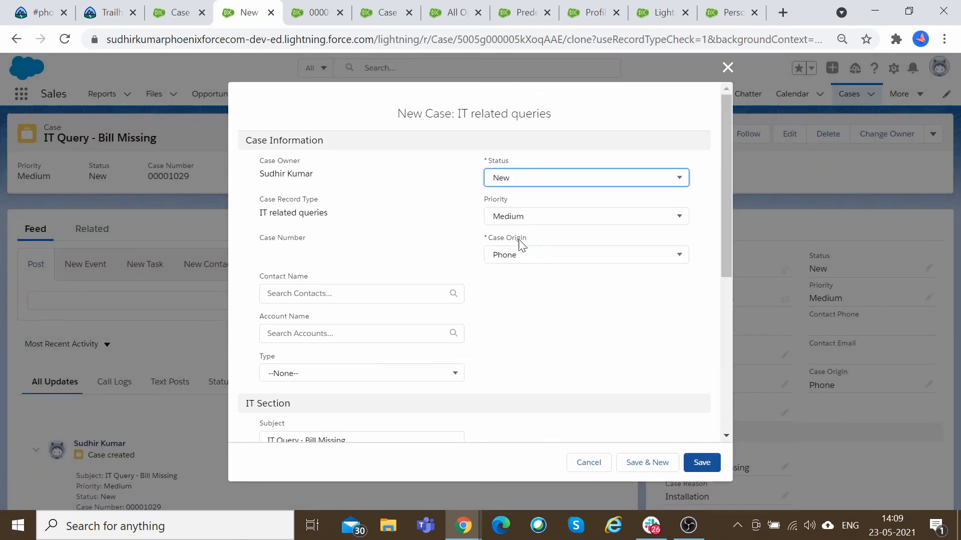
scroll(482, 286, down, 5)
click(345, 215)
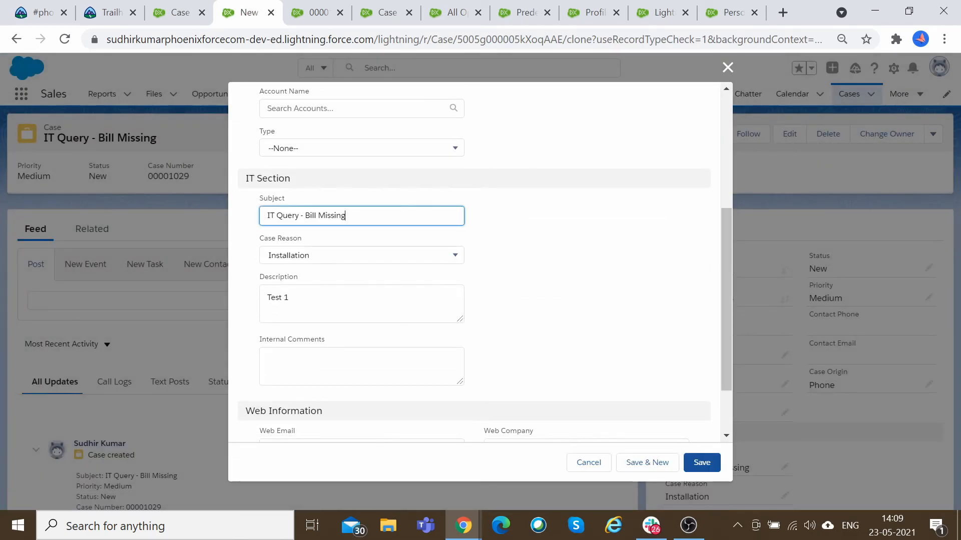
text(11)
scroll(555, 317, up, 5)
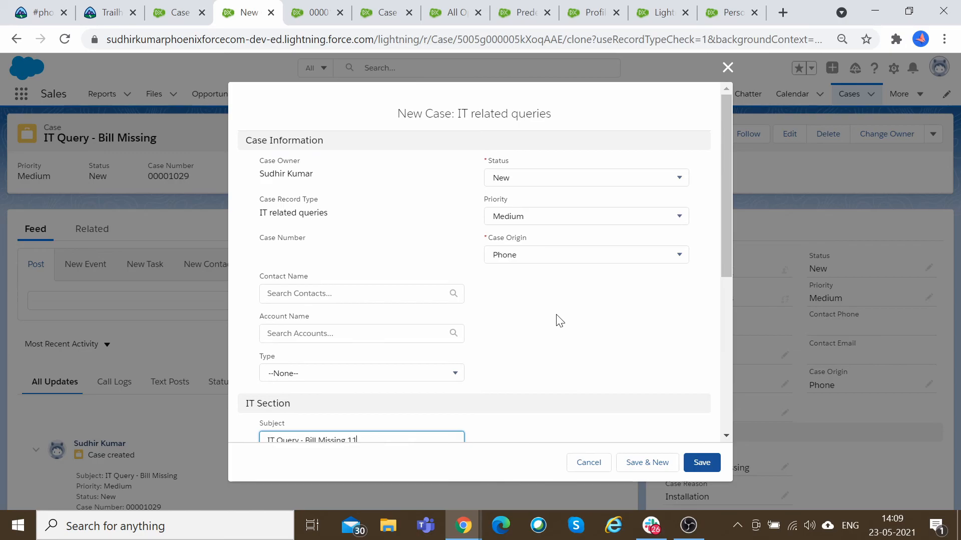
scroll(680, 436, down, 5)
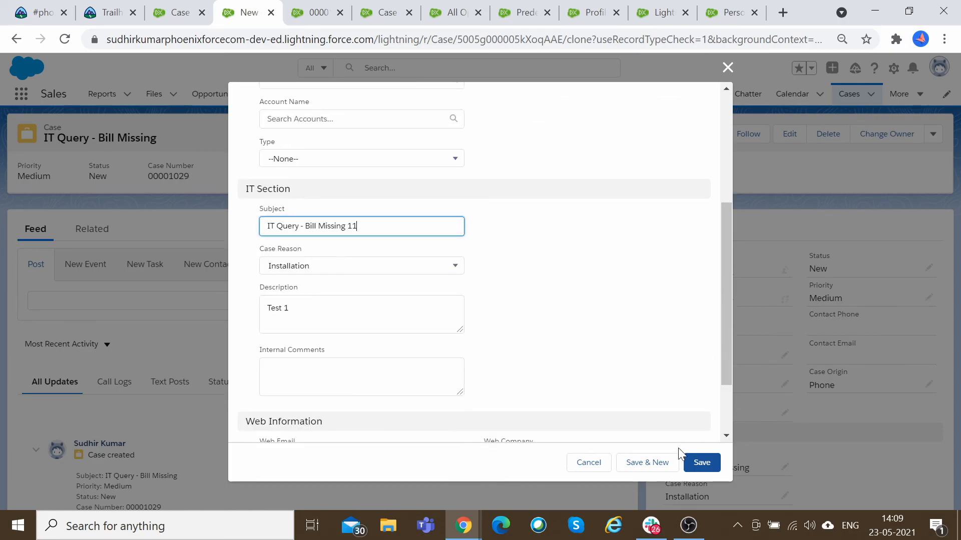
scroll(596, 392, down, 2)
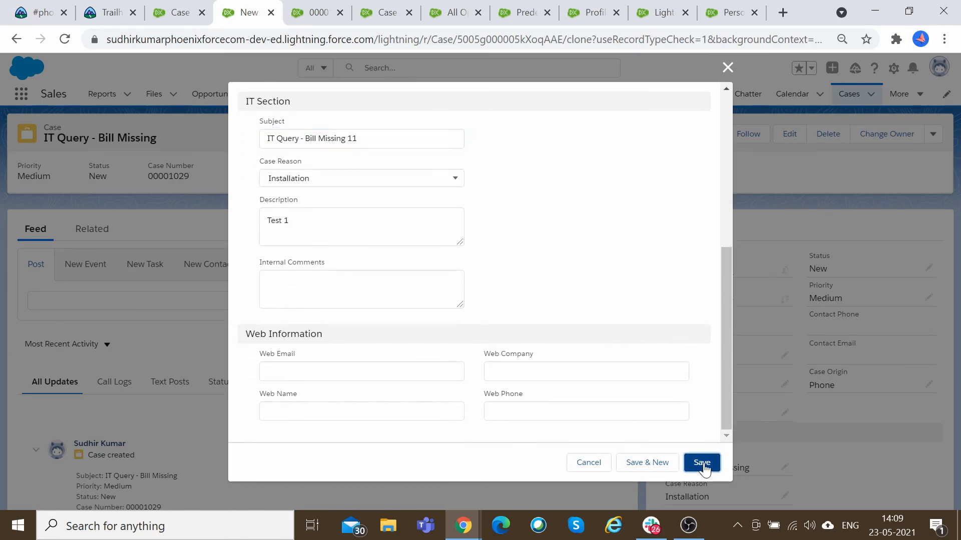
click(703, 462)
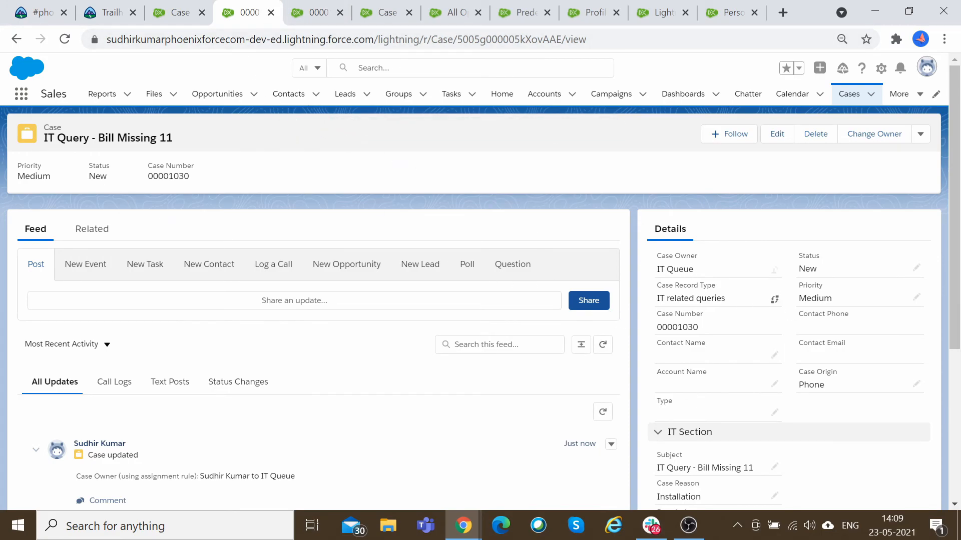
Review the cloned case's owner and its Case Team related list.
drag(716, 298, 657, 255)
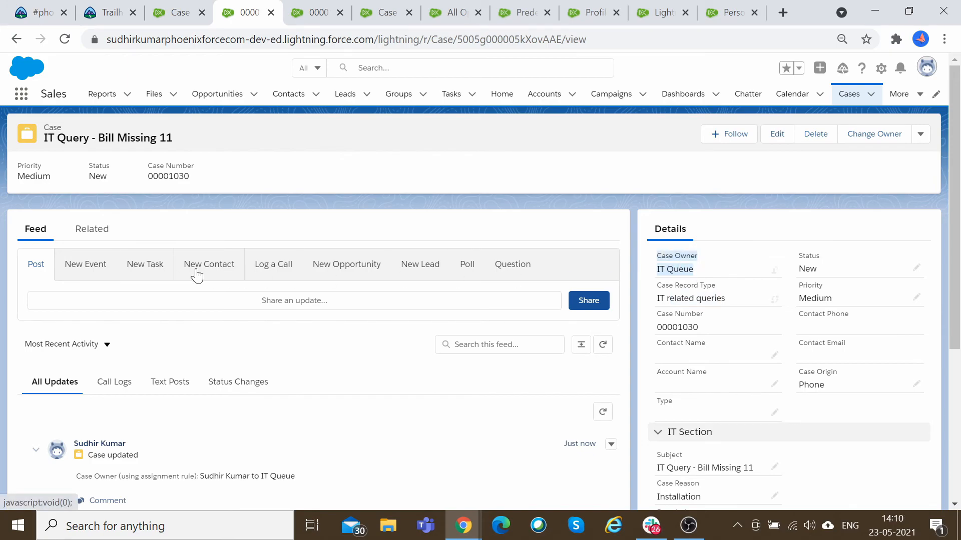
click(95, 233)
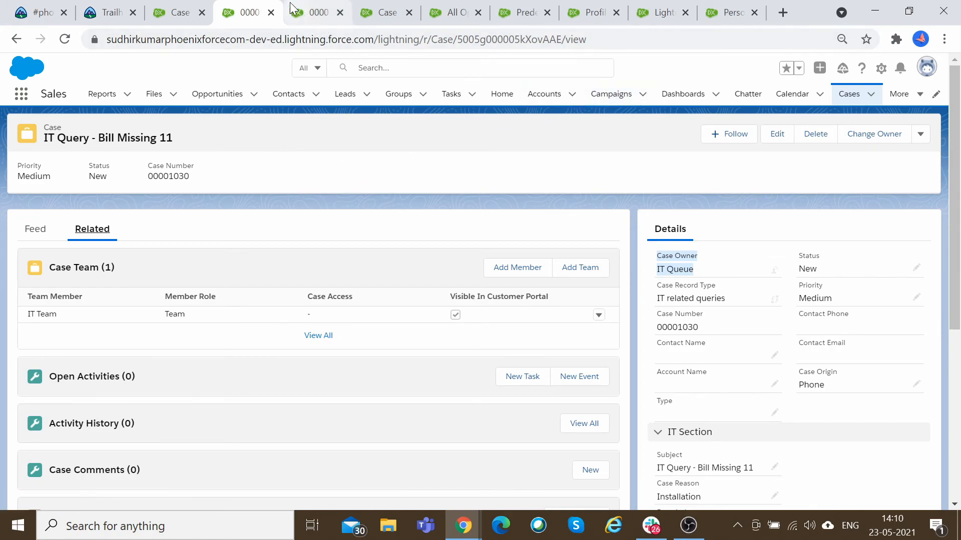
Start a new HR related queries case and set its Case Origin to Phone.
click(200, 1)
click(317, 1)
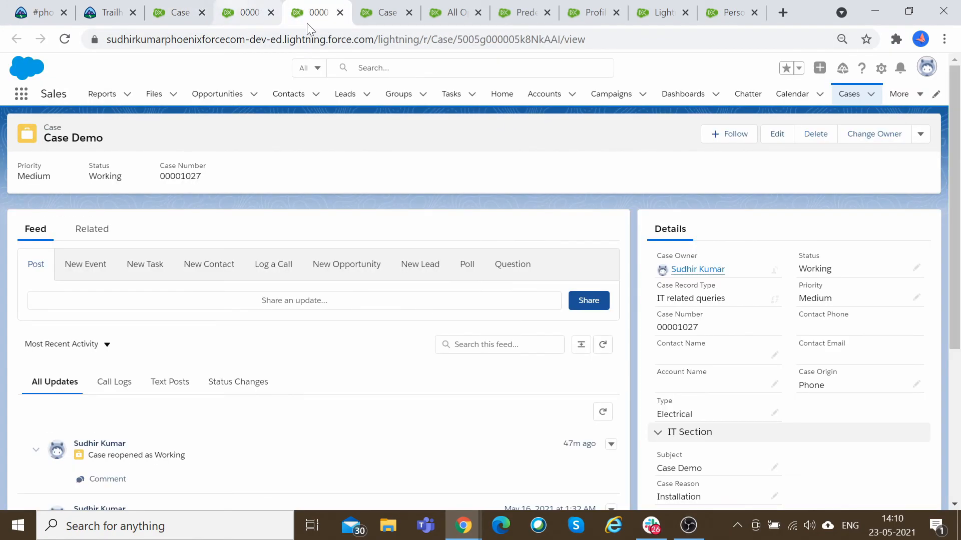
click(871, 94)
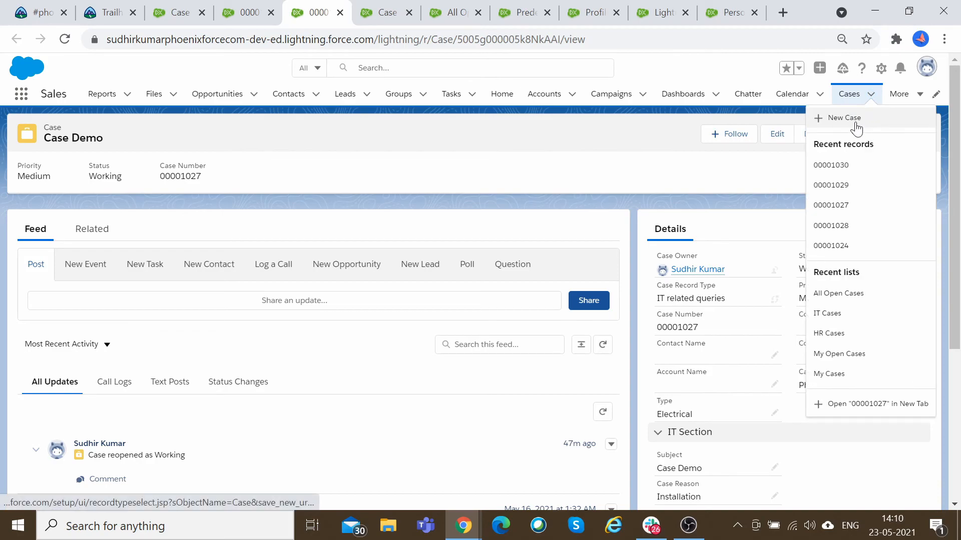
click(854, 122)
click(498, 299)
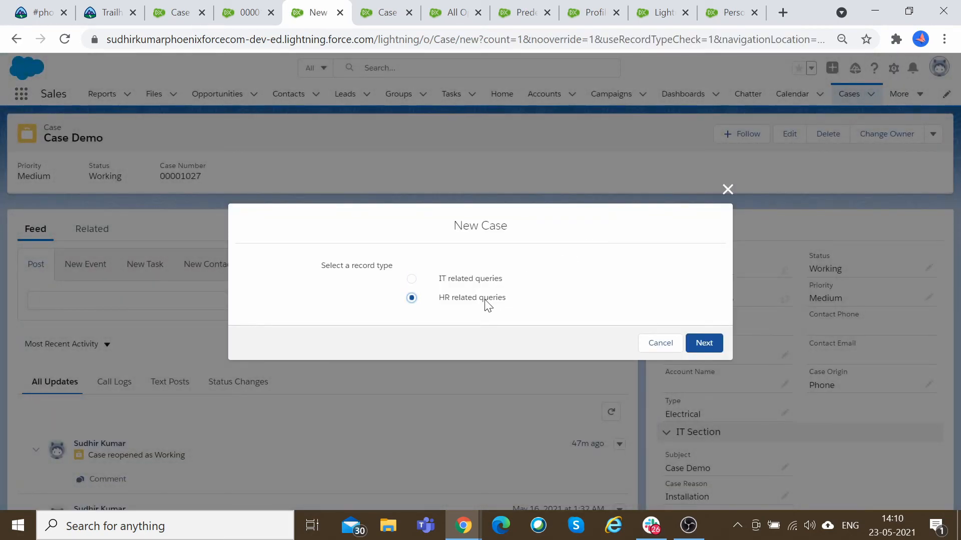
click(703, 343)
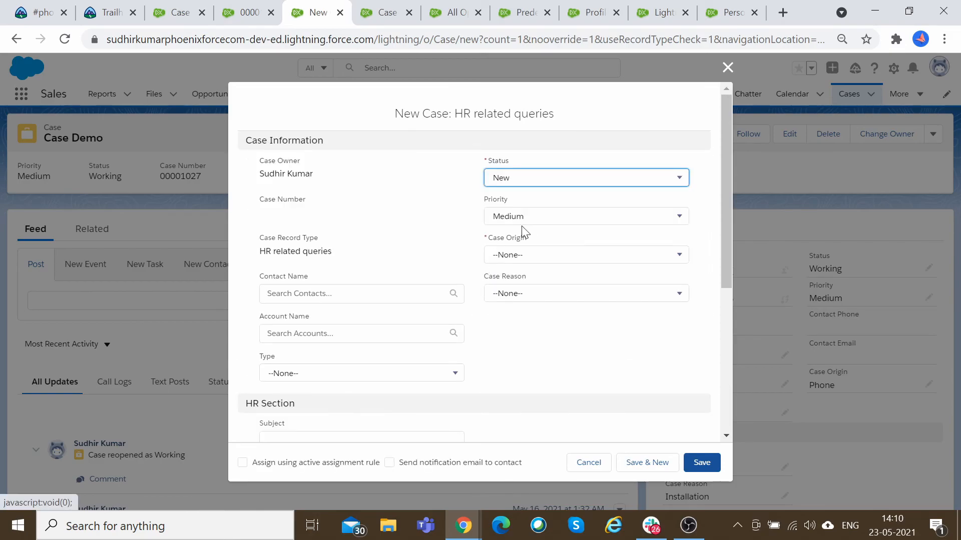
click(541, 255)
click(512, 299)
Enter the subject HR 1111 and save the new HR case without the assignment rule option.
scroll(386, 358, down, 5)
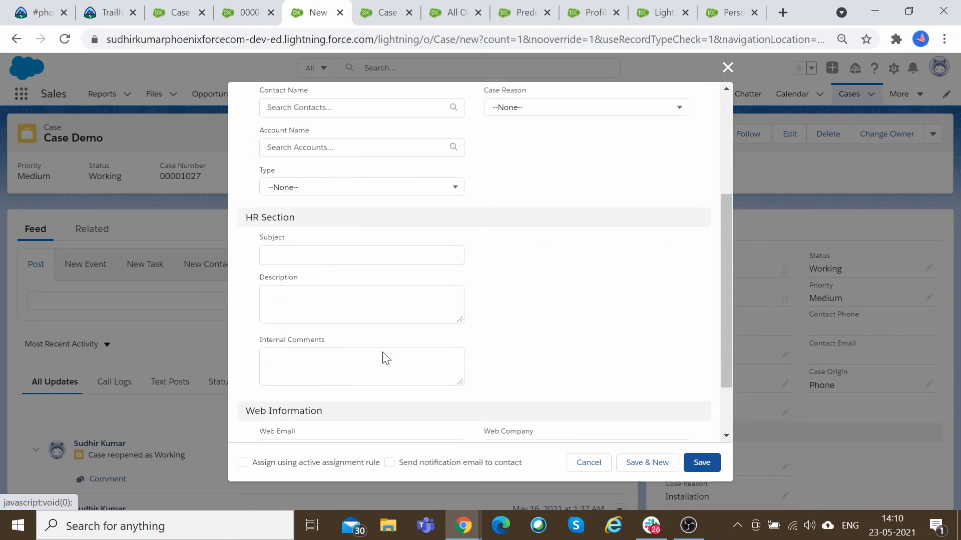
click(350, 178)
text(HR )
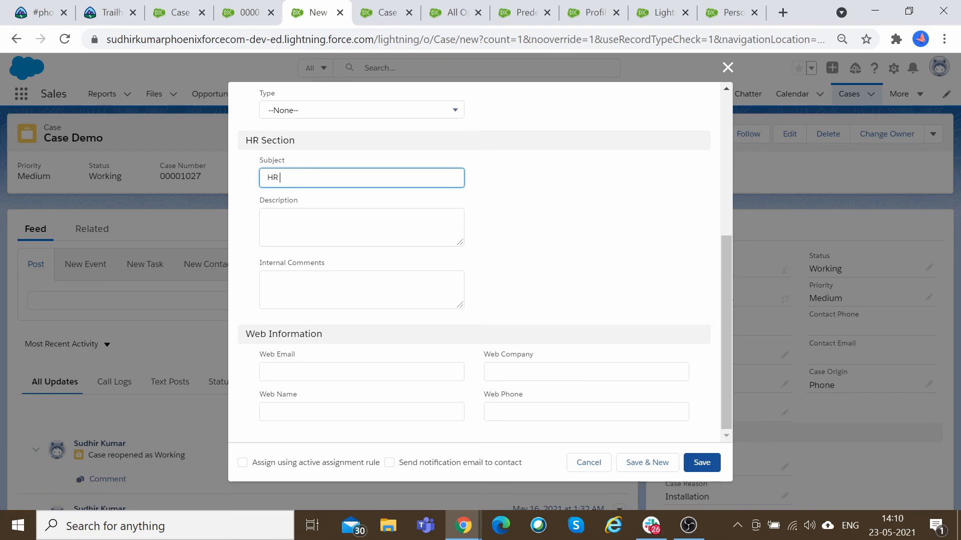
text(1111)
scroll(482, 374, up, 5)
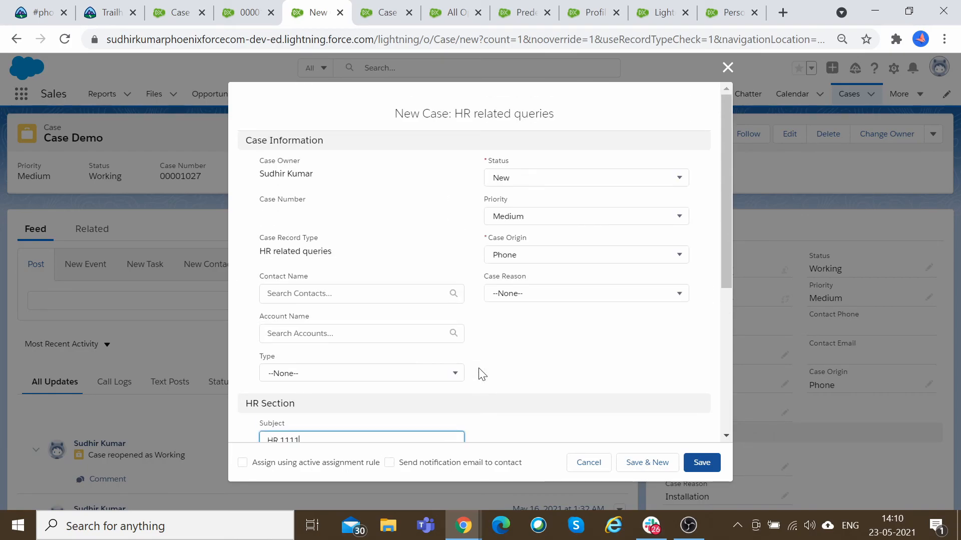
scroll(481, 373, down, 1)
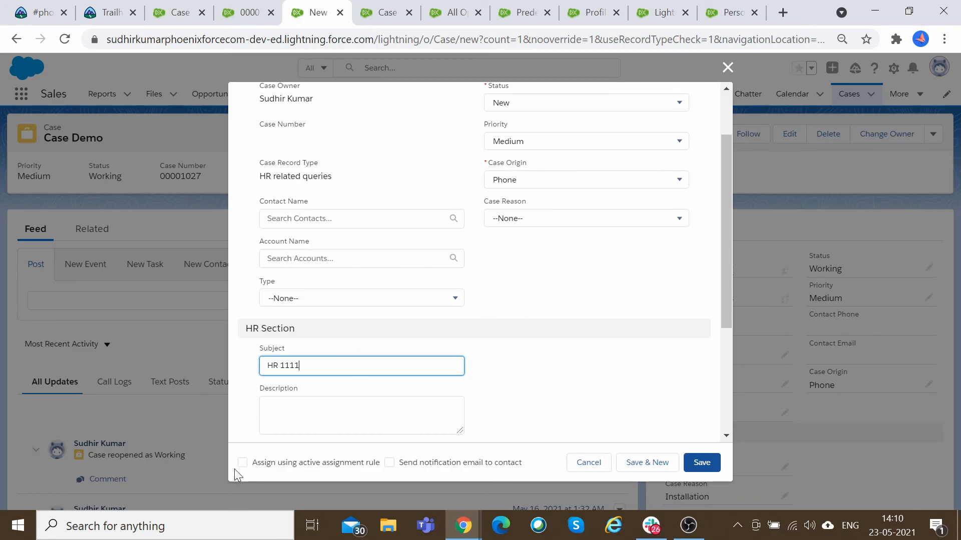
scroll(385, 300, up, 1)
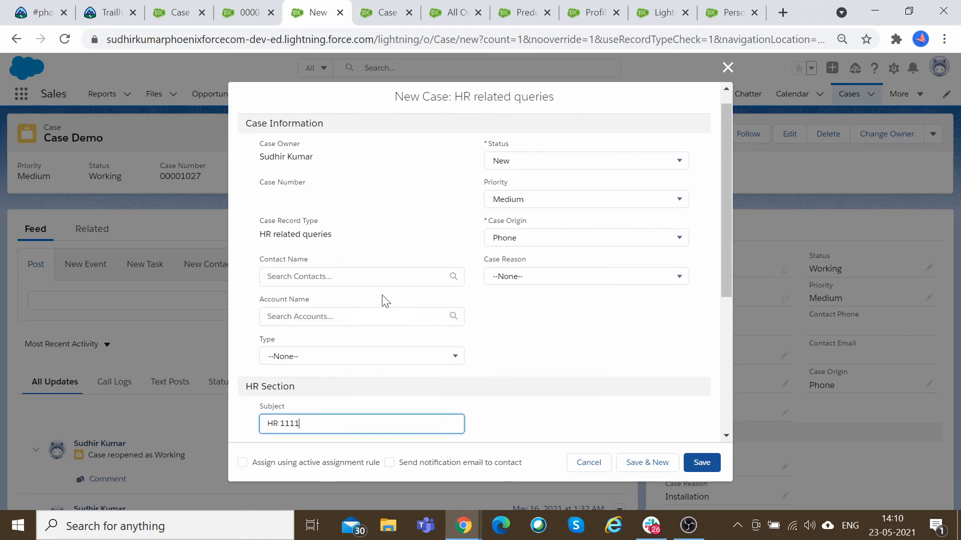
scroll(384, 300, up, 1)
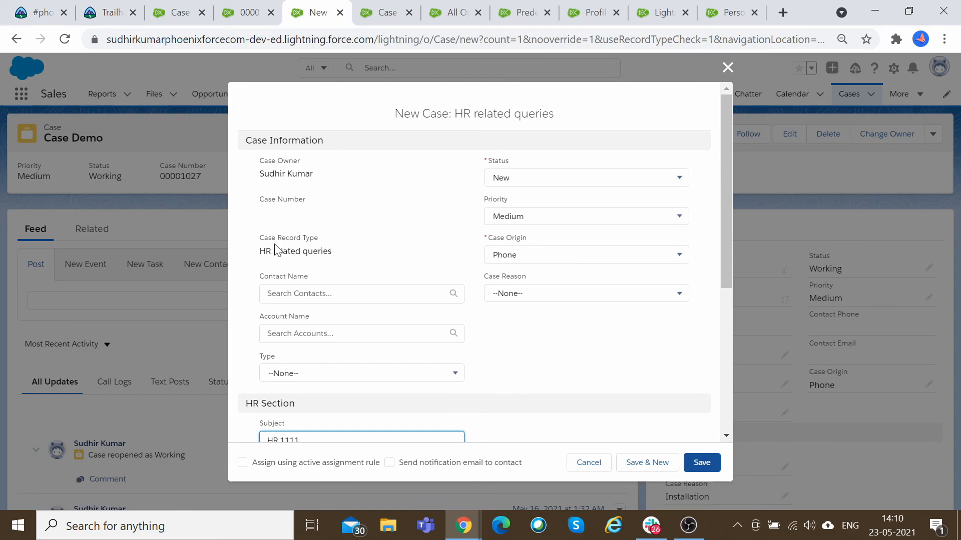
scroll(414, 314, down, 1)
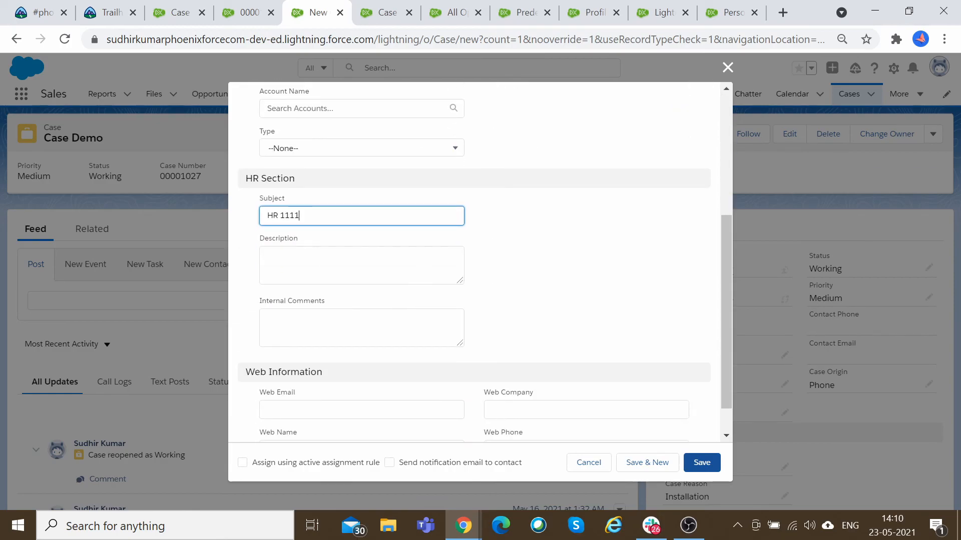
scroll(395, 363, down, 2)
click(242, 463)
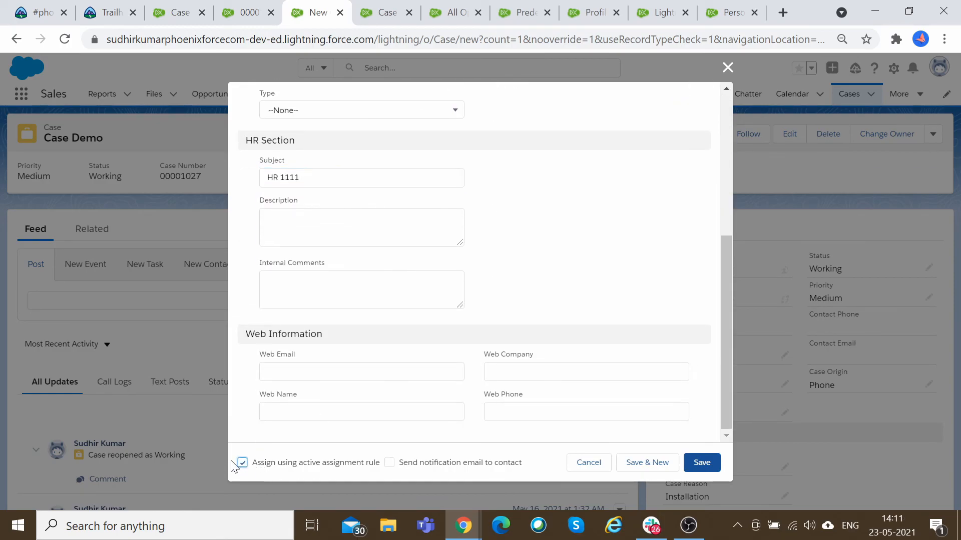
click(244, 464)
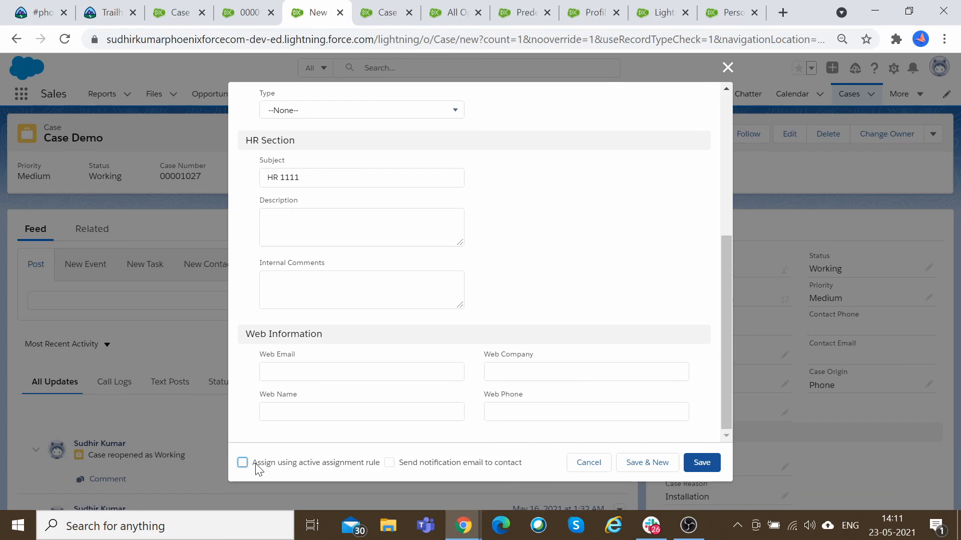
click(698, 460)
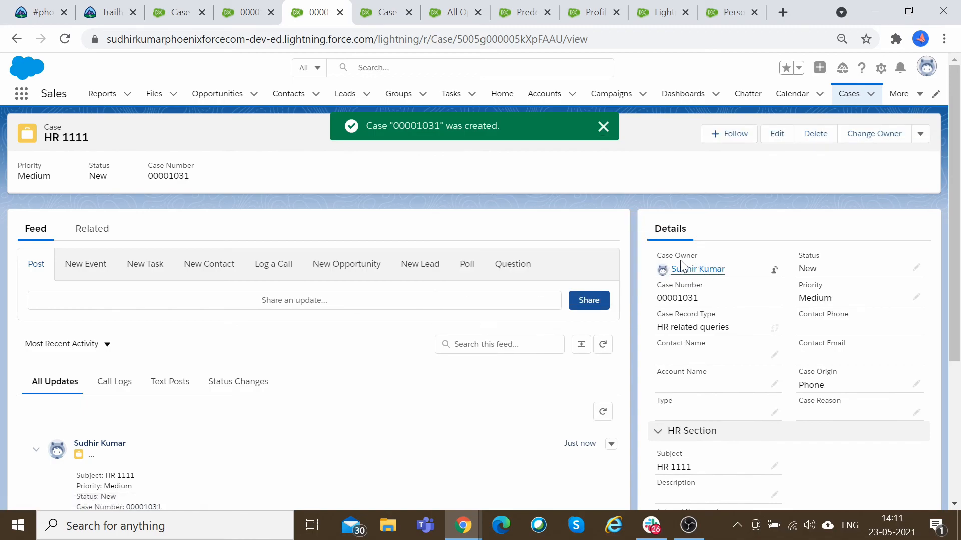
Look through the open tabs, including the open cases list and the case assignment rule entries.
mouse_move(704, 277)
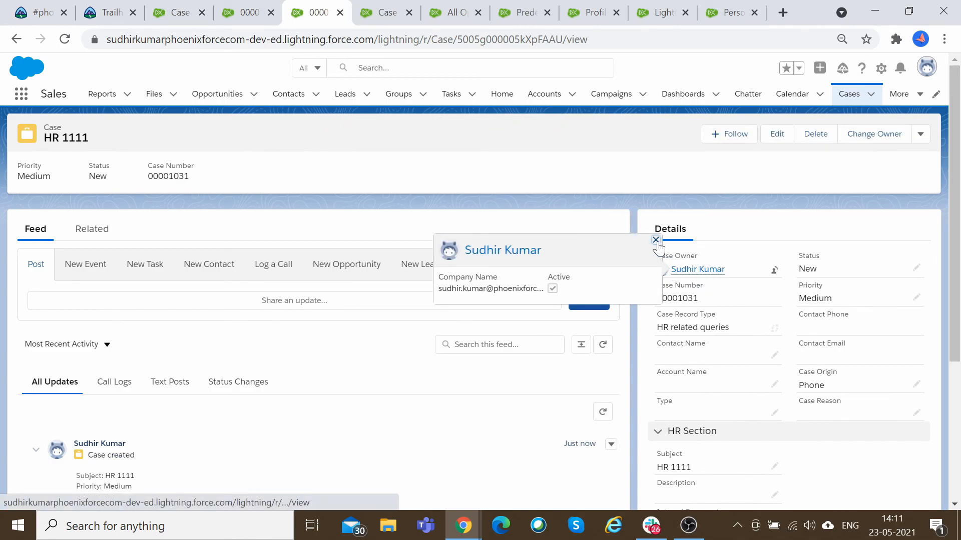
click(878, 71)
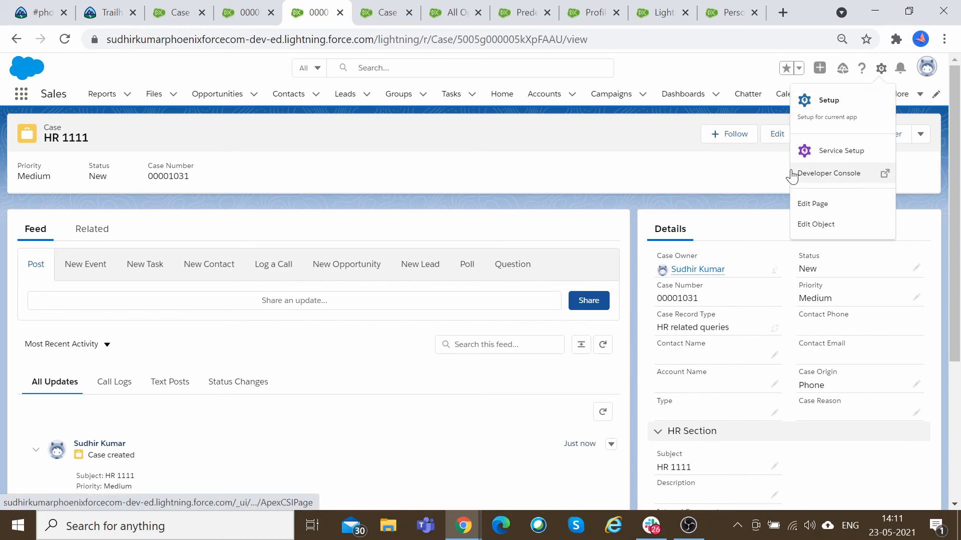
click(520, 12)
click(465, 7)
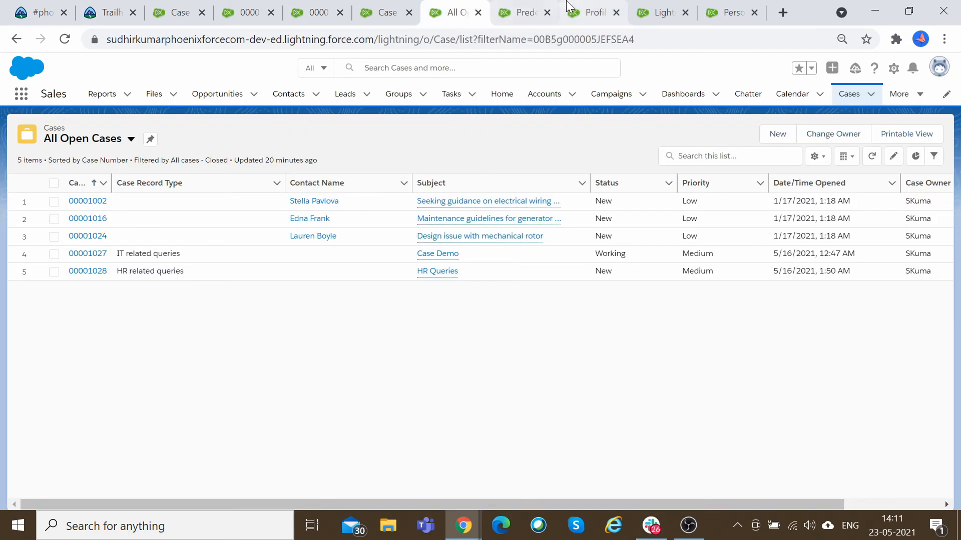
click(593, 12)
click(648, 15)
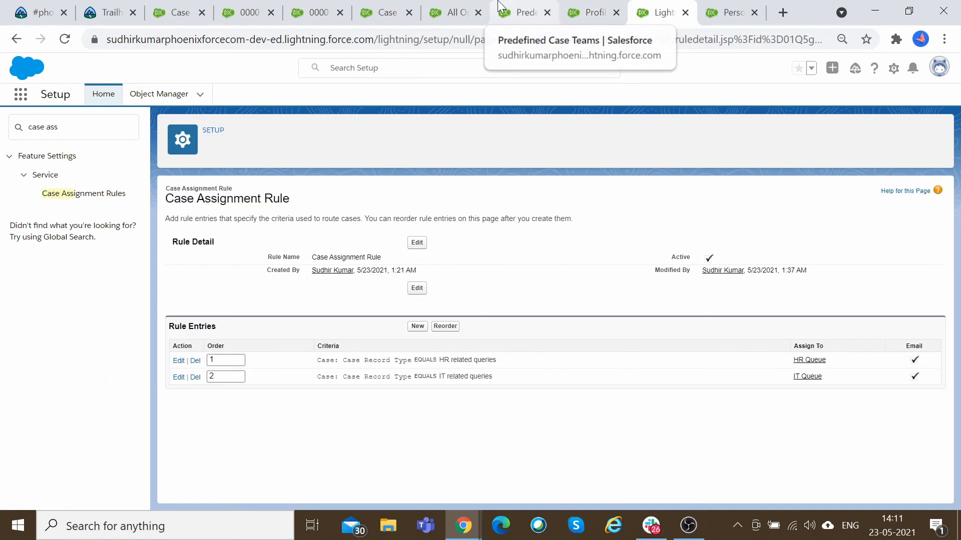
click(520, 12)
click(456, 10)
In the HR Case Layout's layout properties, make the case assignment checkbox Default and toggle the email notification option, then save the layout.
click(392, 8)
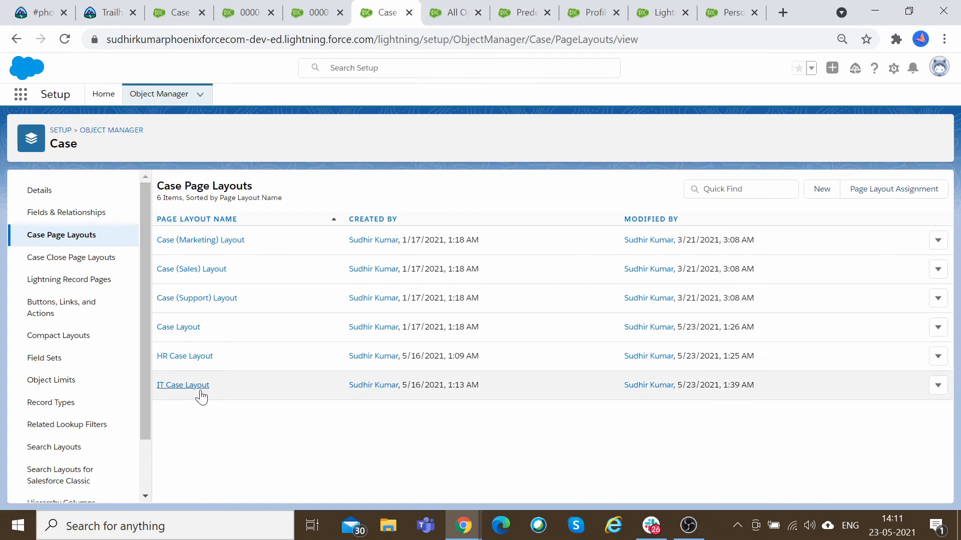
click(199, 358)
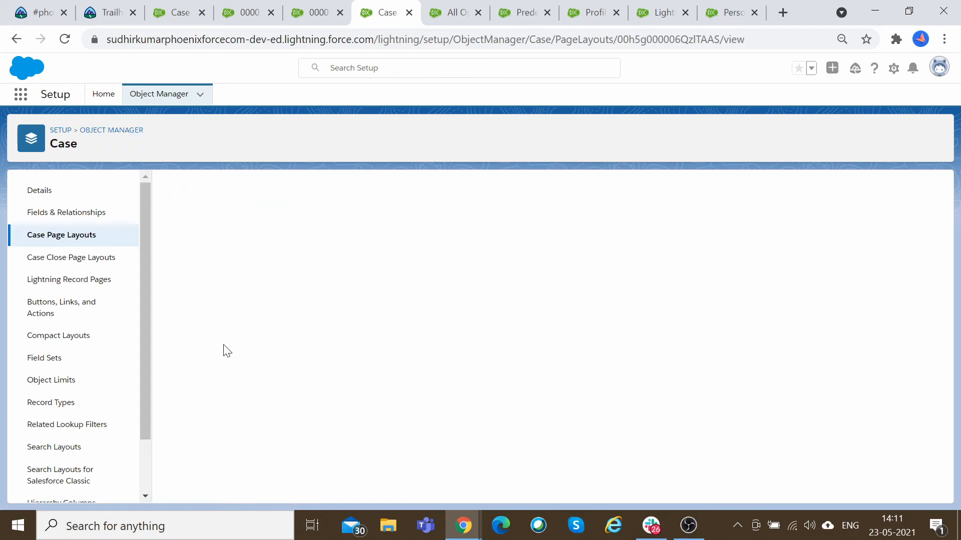
click(431, 194)
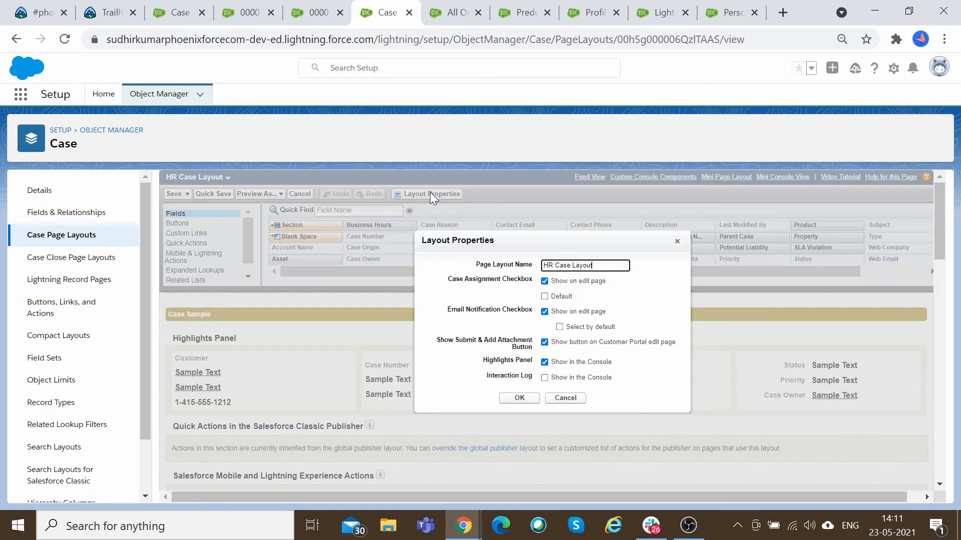
click(561, 297)
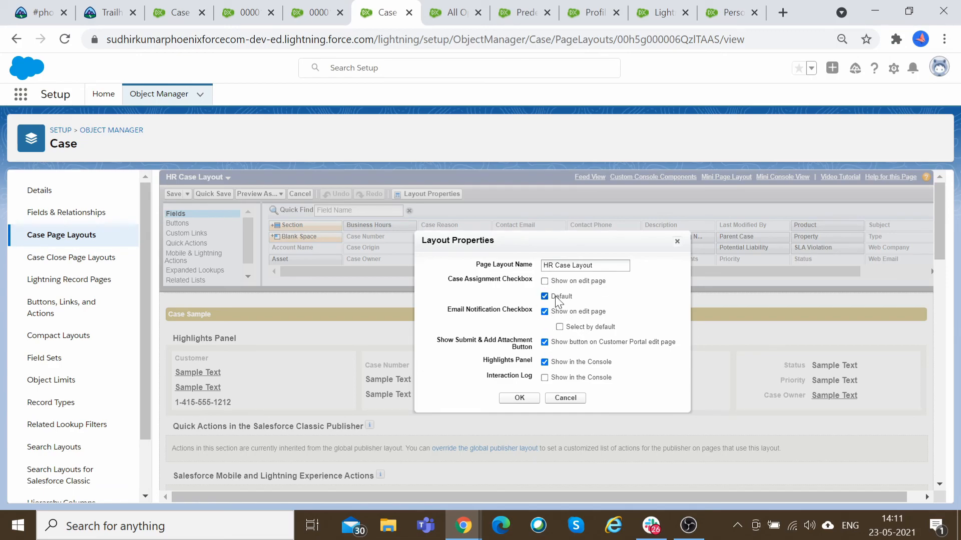
click(544, 311)
click(519, 398)
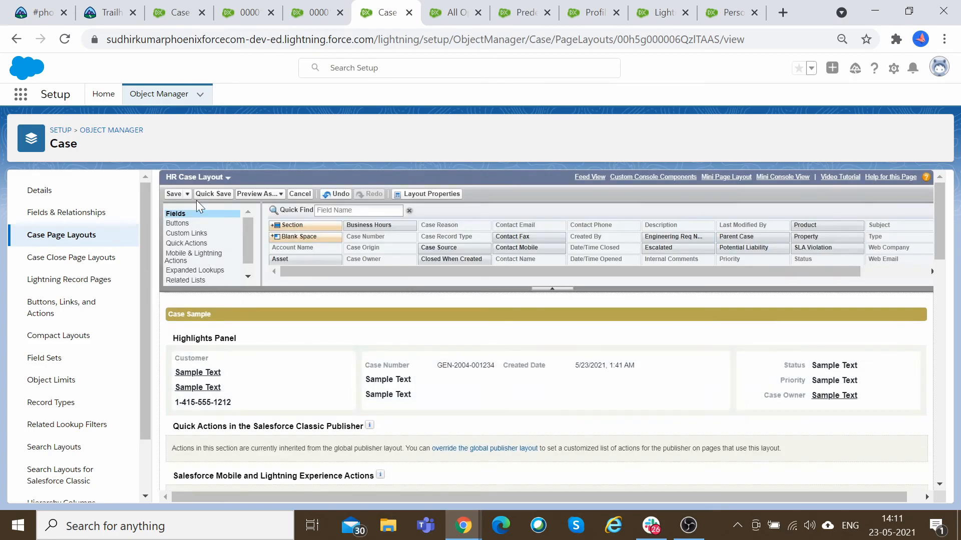
click(174, 194)
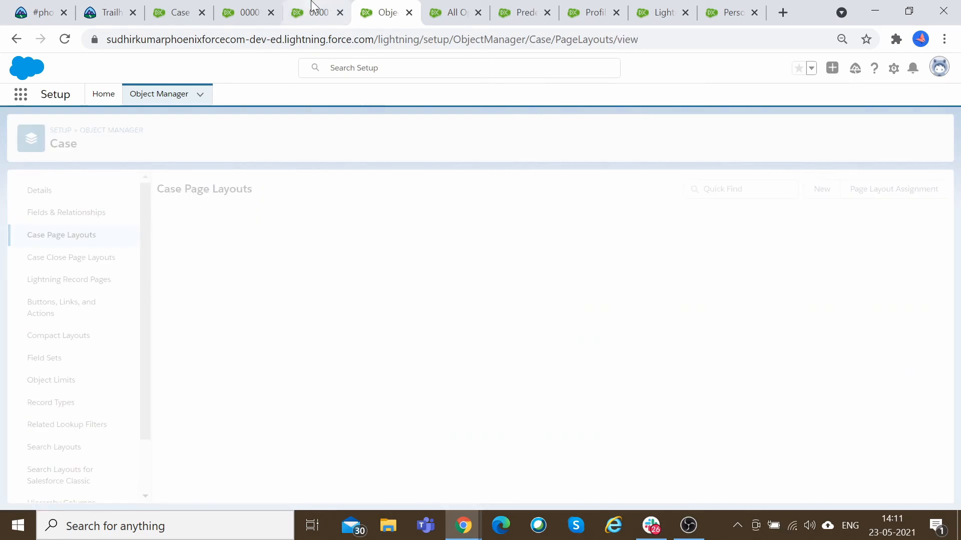
Return to the HR 1111 case and reload it.
click(325, 8)
click(64, 39)
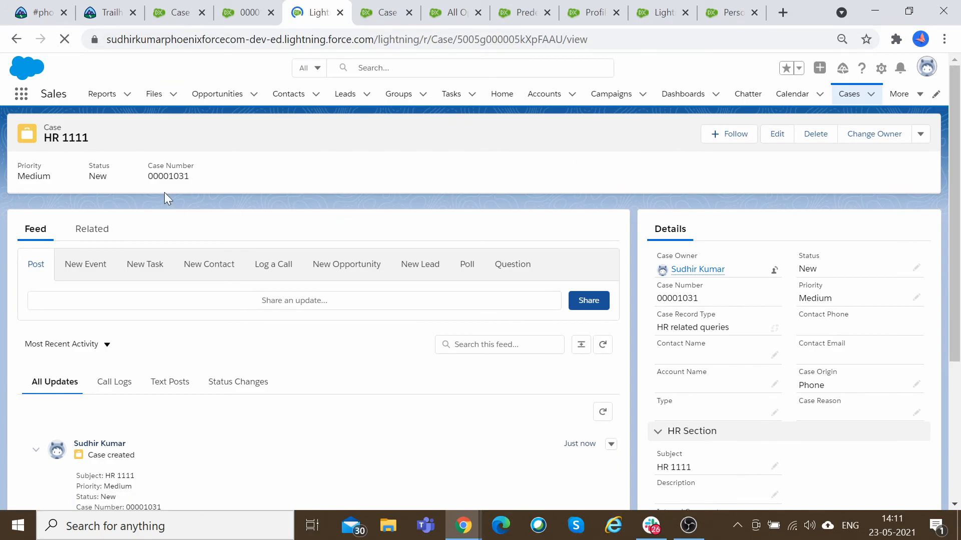
click(255, 7)
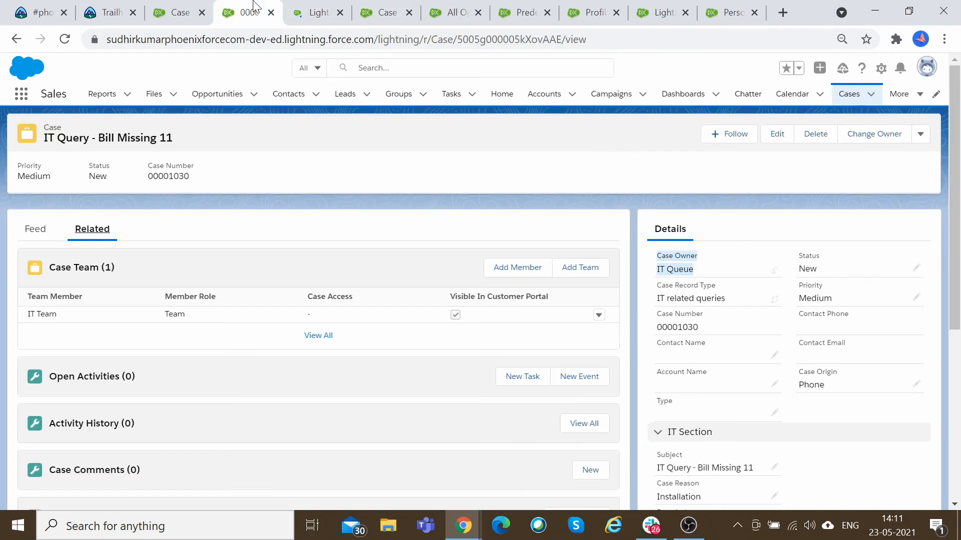
click(314, 12)
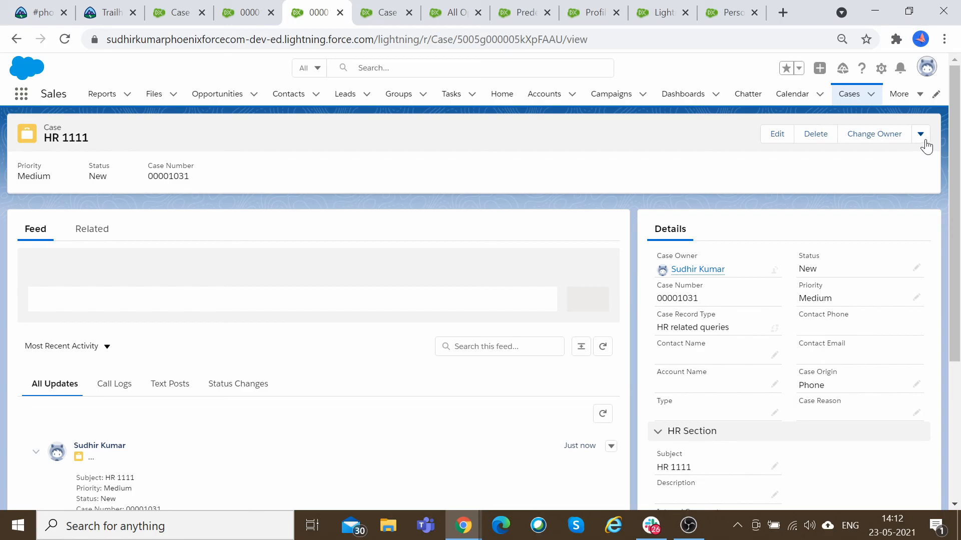
click(920, 134)
click(870, 179)
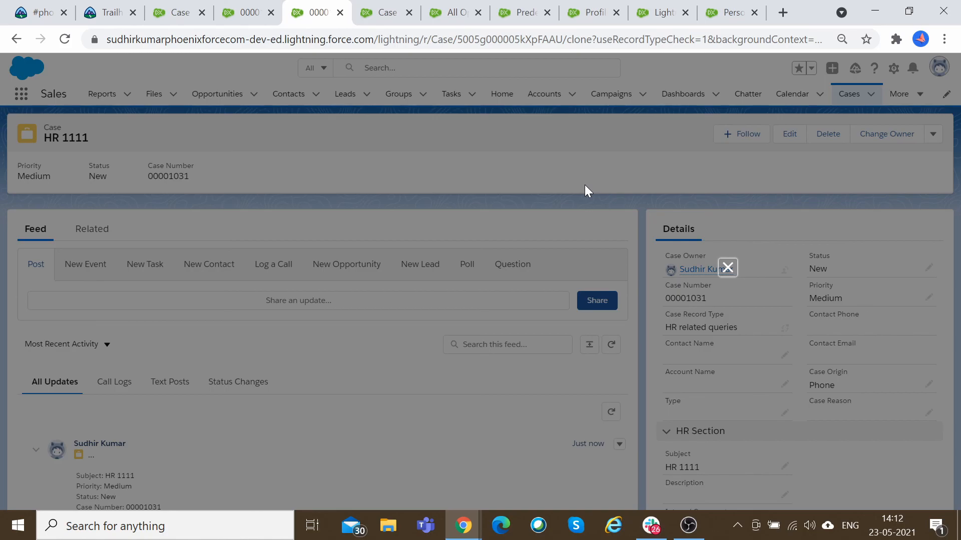
click(279, 9)
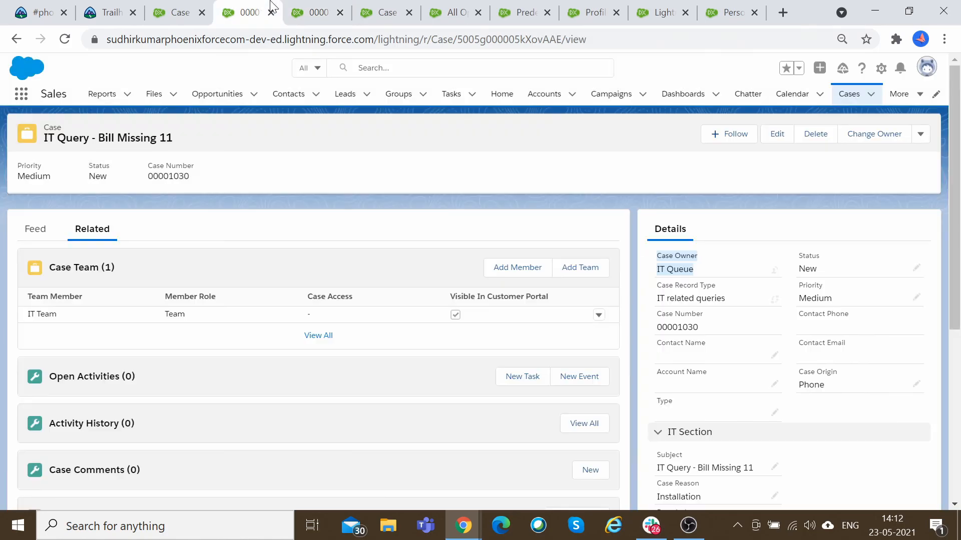
Start a new case with the HR related queries record type.
click(871, 94)
click(867, 119)
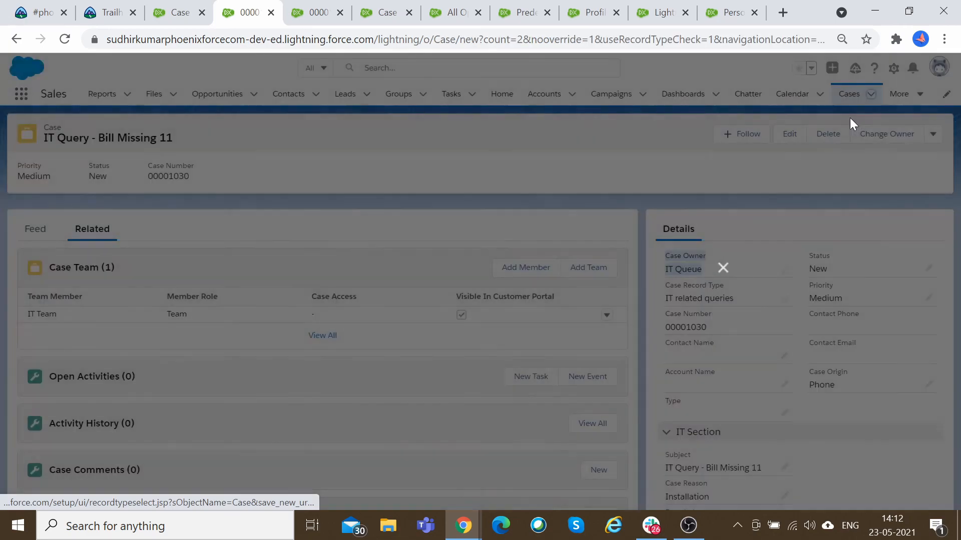
click(472, 300)
click(703, 343)
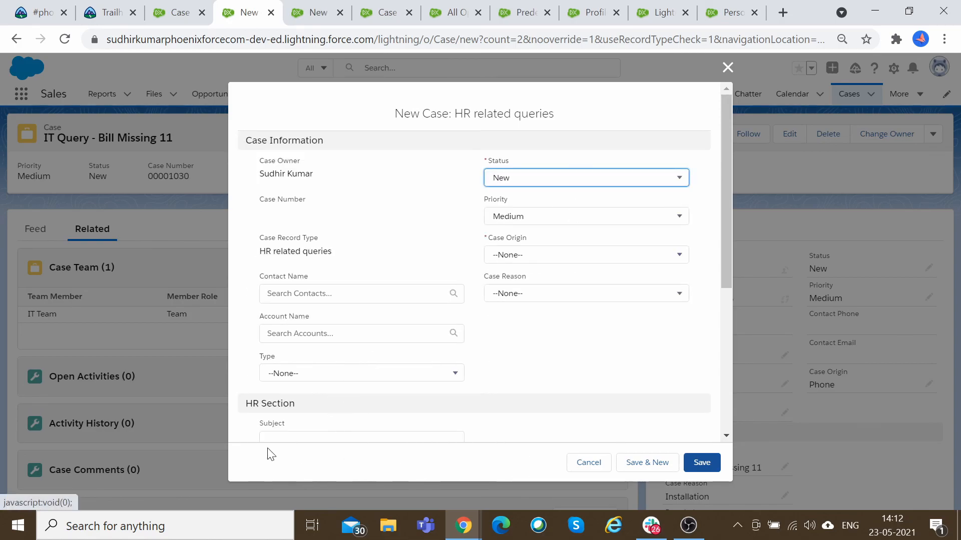
Set the case origin to Phone, enter the subject HR 200, and save the new case.
click(553, 262)
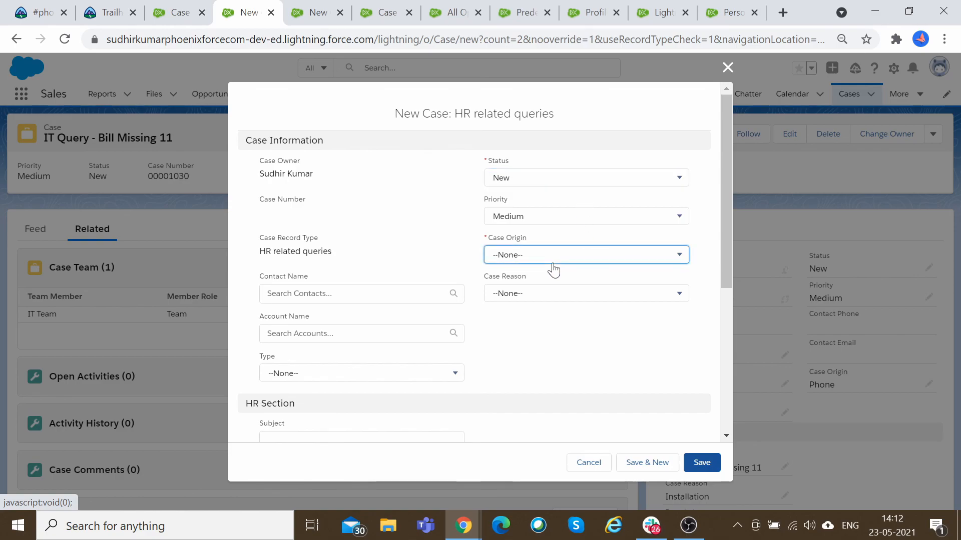
click(542, 303)
scroll(534, 381, down, 1)
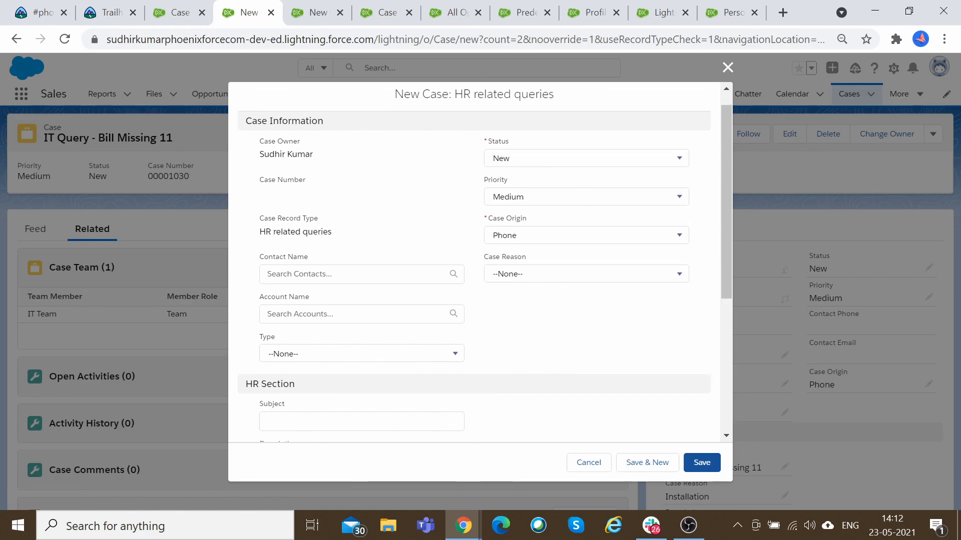
scroll(397, 306, down, 3)
click(396, 291)
text(HR 200)
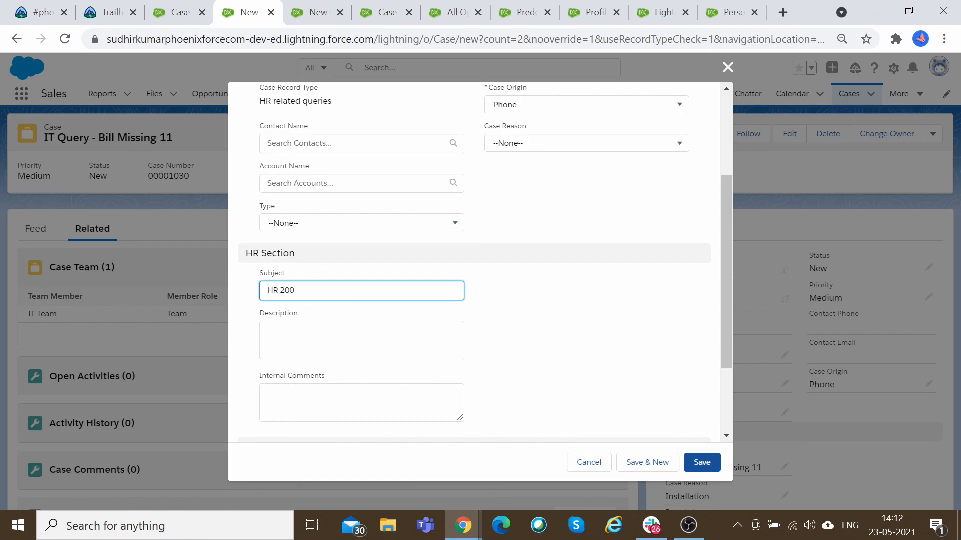
scroll(641, 475, down, 3)
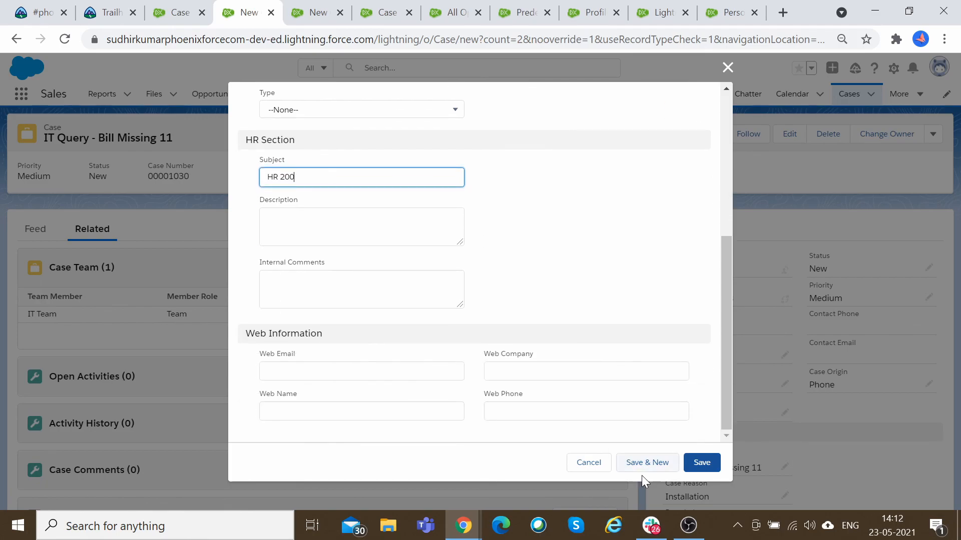
click(714, 461)
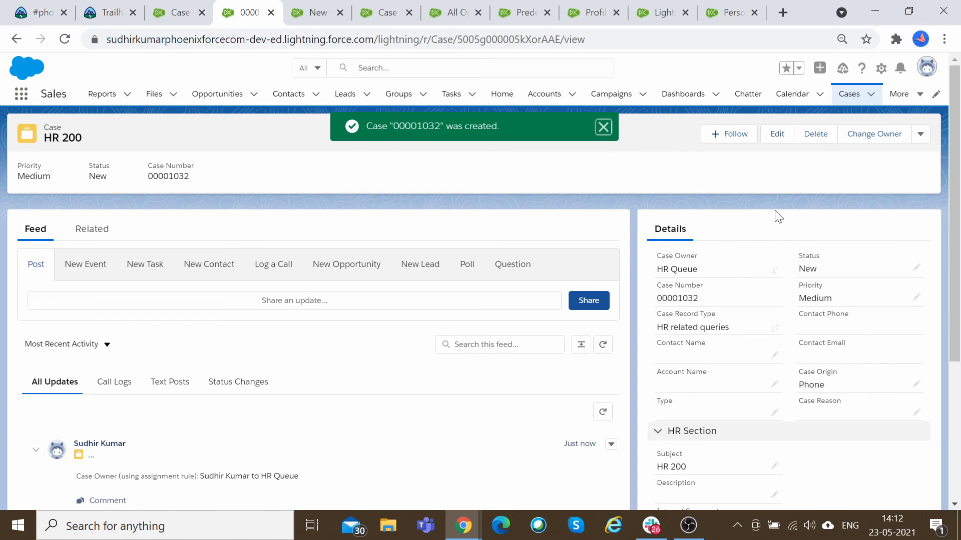
Examine the new case's owner and its case team on the related records.
drag(655, 270, 697, 271)
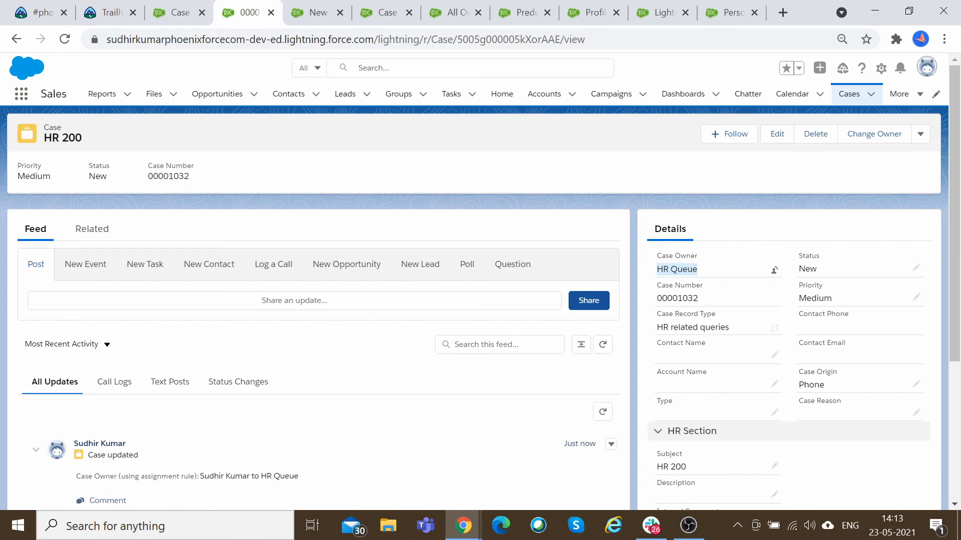
drag(662, 256, 697, 257)
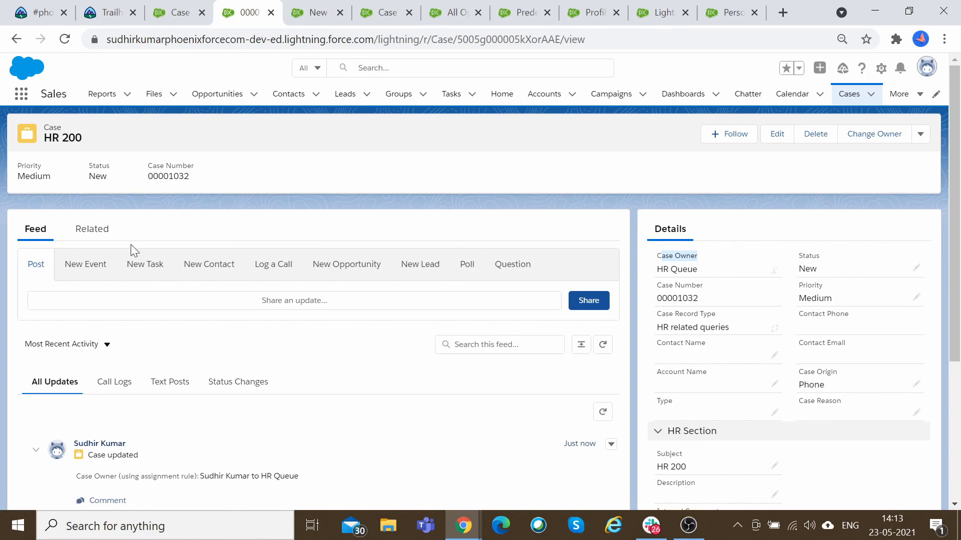
click(108, 238)
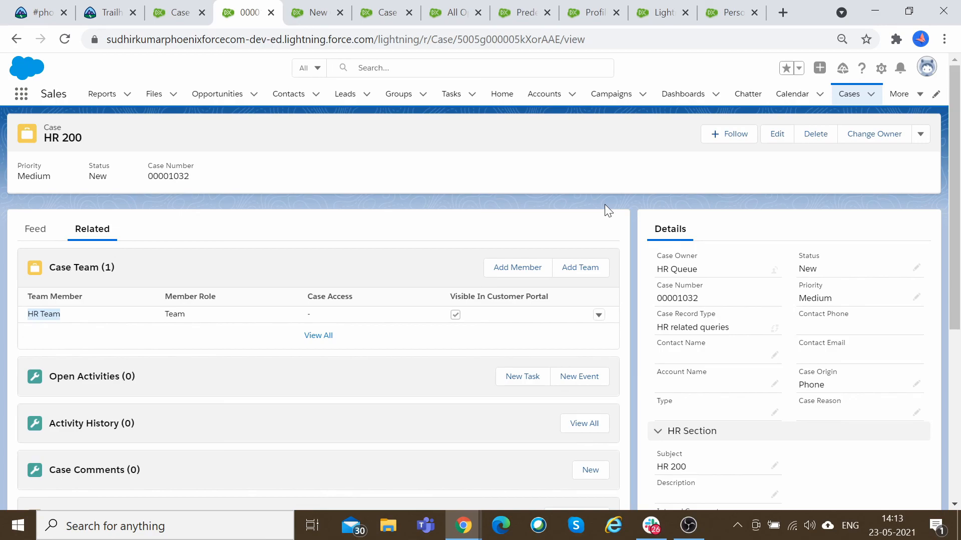
scroll(621, 295, down, 2)
scroll(620, 295, up, 2)
Review the exam guide's service section and scroll through the admin training trailmix.
click(100, 12)
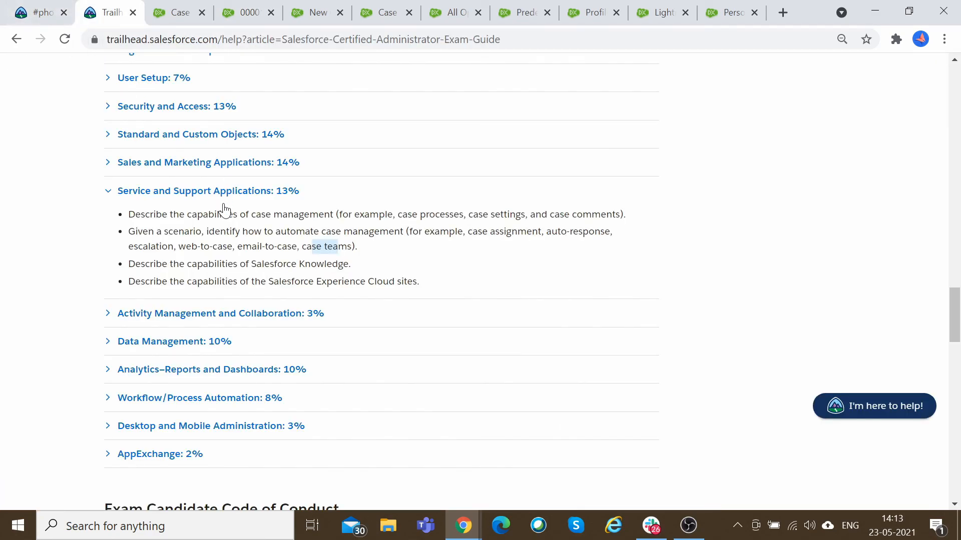
click(48, 13)
scroll(408, 299, down, 10)
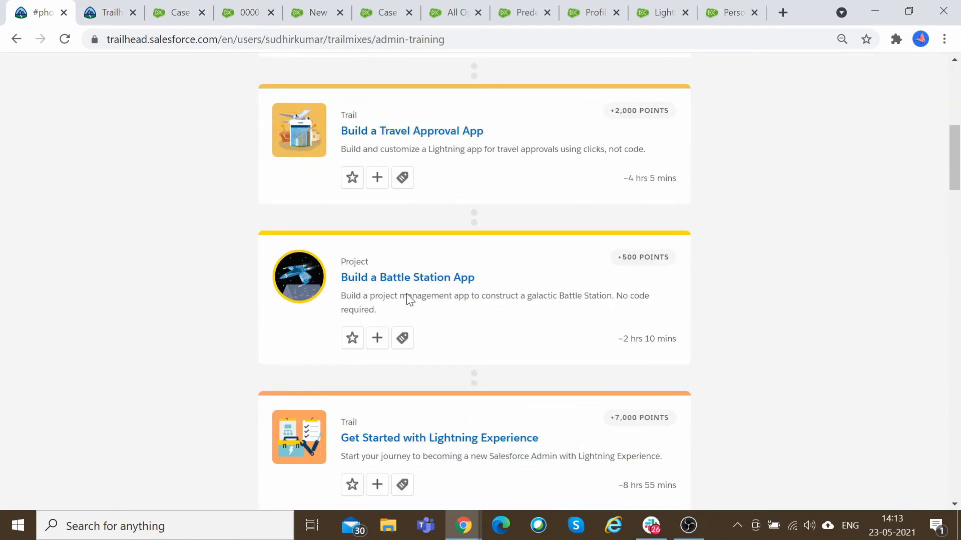
scroll(407, 299, down, 15)
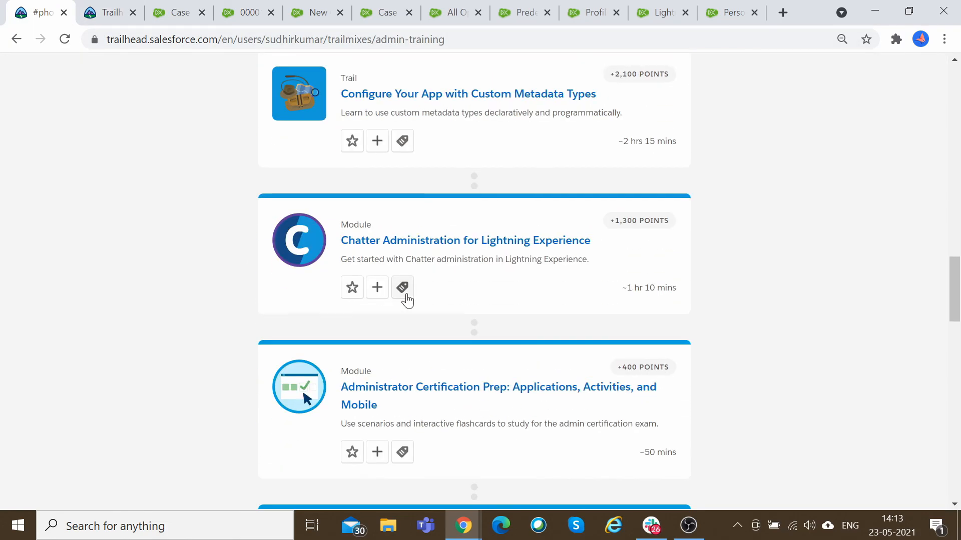